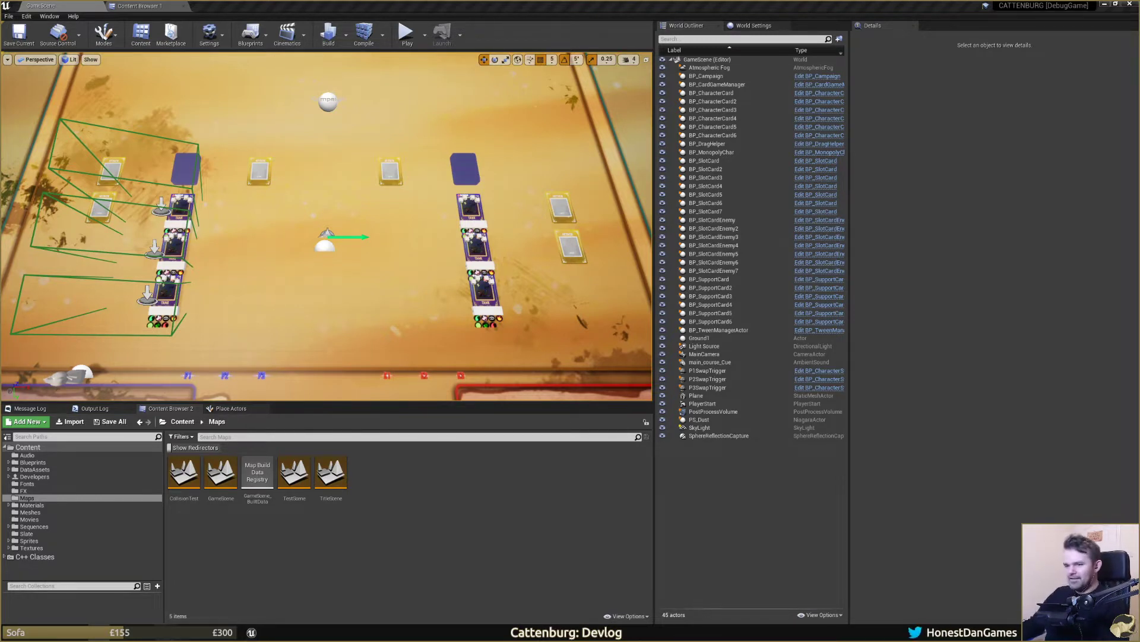
Step: Leave the Unreal Editor GameScene level for the CardGameParty.h header in Visual Studio
{"action": "mouse_move", "coordinate": [183, 639]}
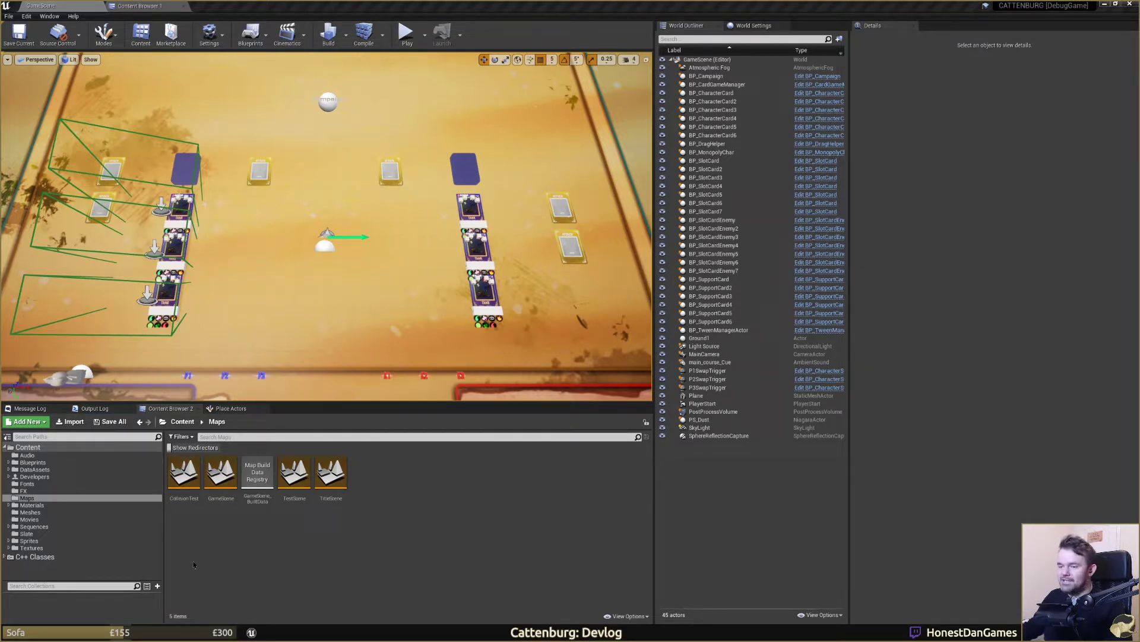
Step: Inspect the ETrinketType code in CardGameParty.h, then return to the Nuclino design notes
{"action": "key", "text": "alt+Tab"}
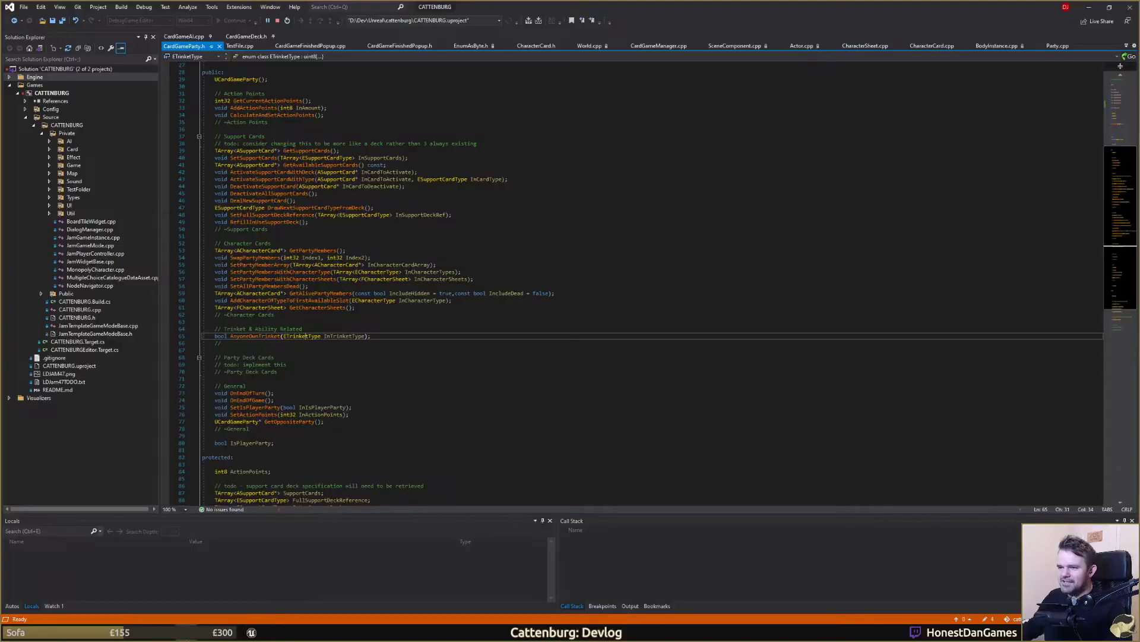
{"action": "double_click", "coordinate": [300, 337]}
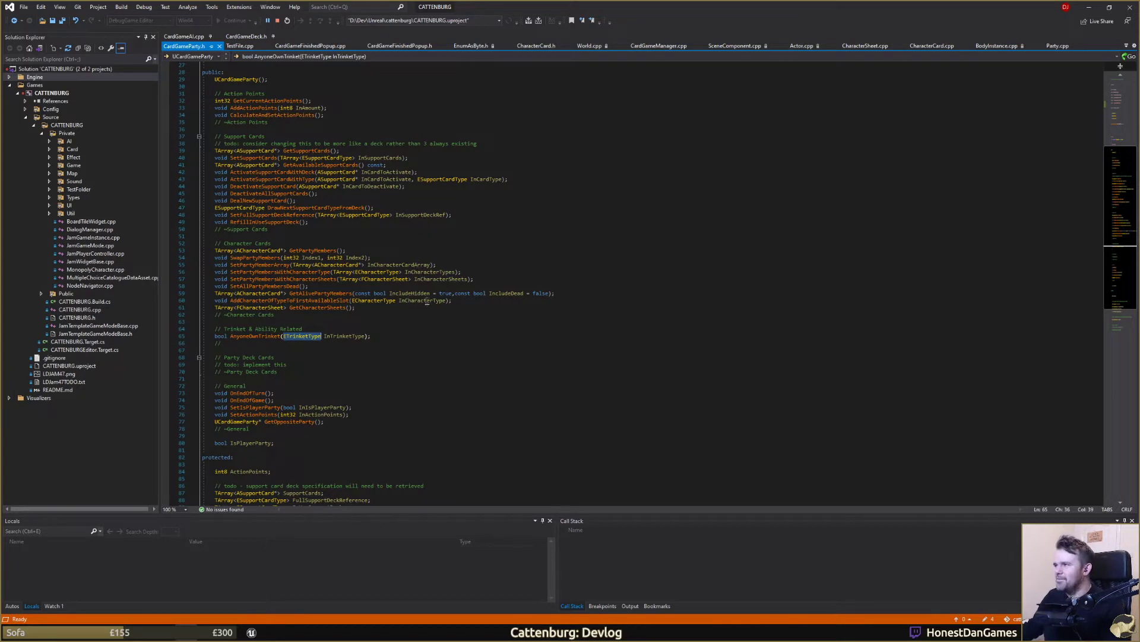
{"action": "scroll", "coordinate": [420, 265], "scroll_direction": "up", "scroll_amount": 9}
{"action": "scroll", "coordinate": [338, 220], "scroll_direction": "down", "scroll_amount": 9}
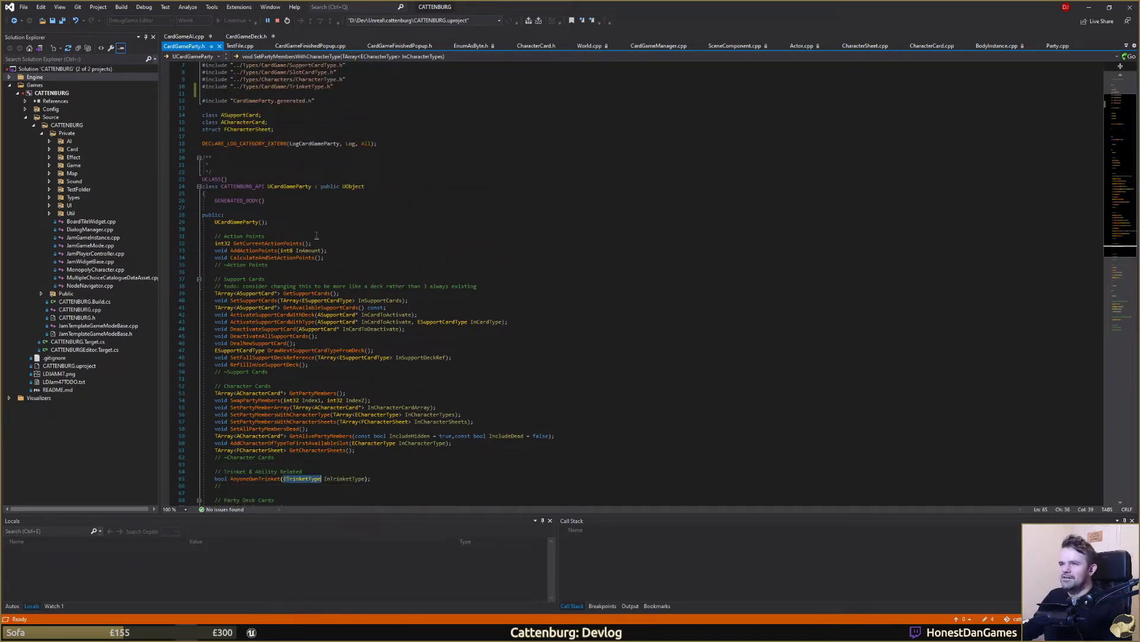
{"action": "left_click", "coordinate": [279, 343]}
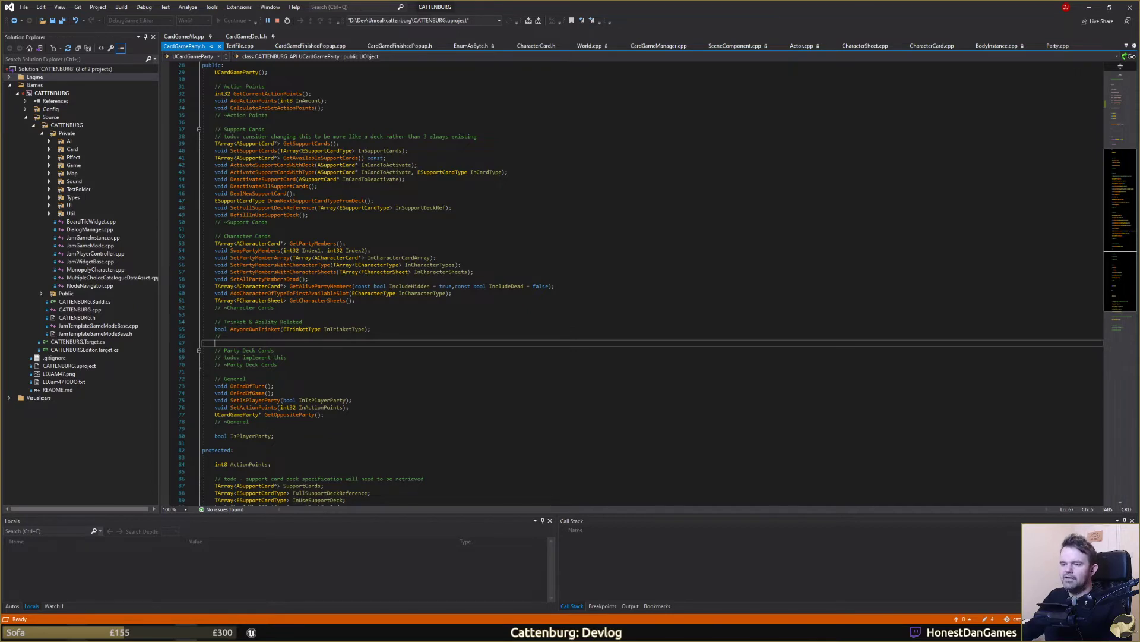
{"action": "key", "text": "alt+Tab"}
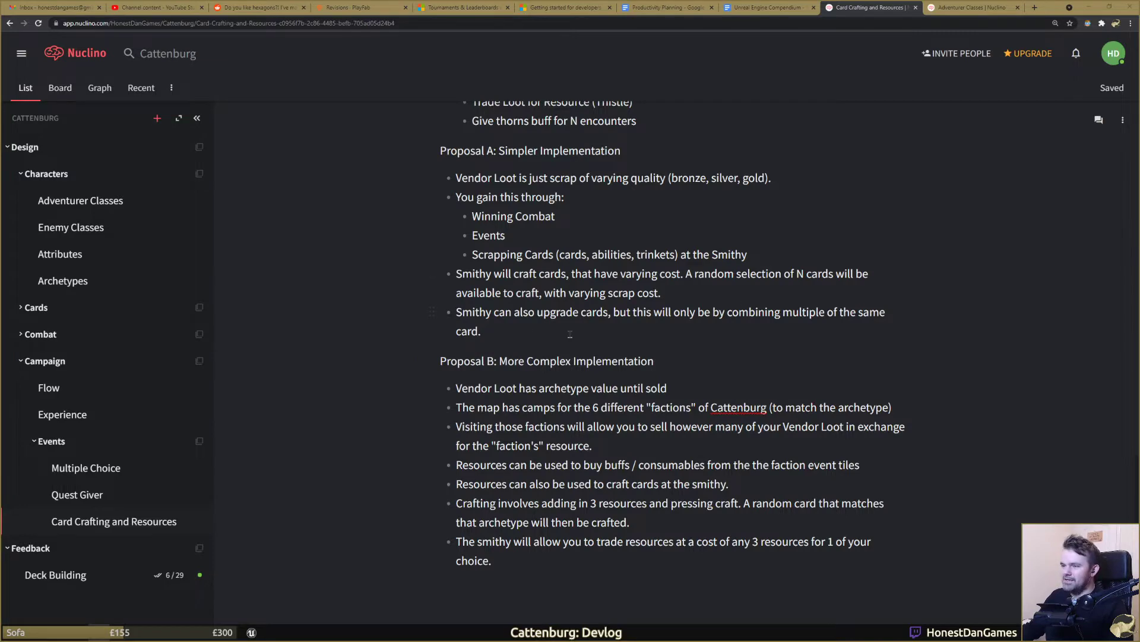
Step: Open the Deck Building page from the Feedback section of the Nuclino workspace
{"action": "scroll", "coordinate": [570, 334], "scroll_direction": "up", "scroll_amount": 4}
{"action": "scroll", "coordinate": [570, 333], "scroll_direction": "down", "scroll_amount": 4}
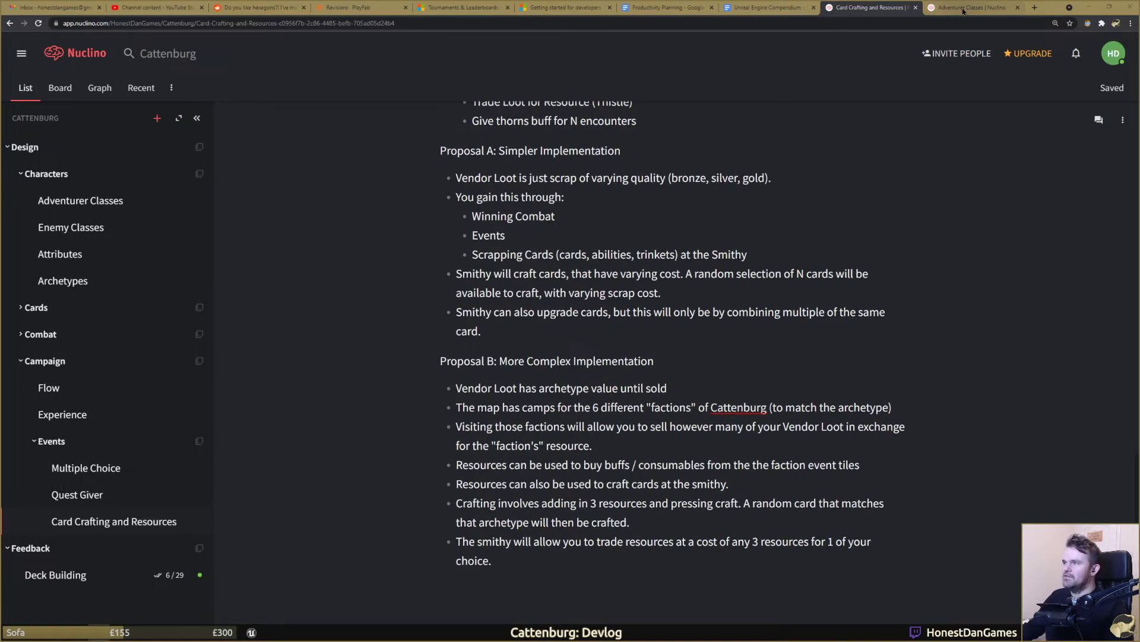
{"action": "left_click", "coordinate": [963, 10]}
{"action": "left_click", "coordinate": [29, 390]}
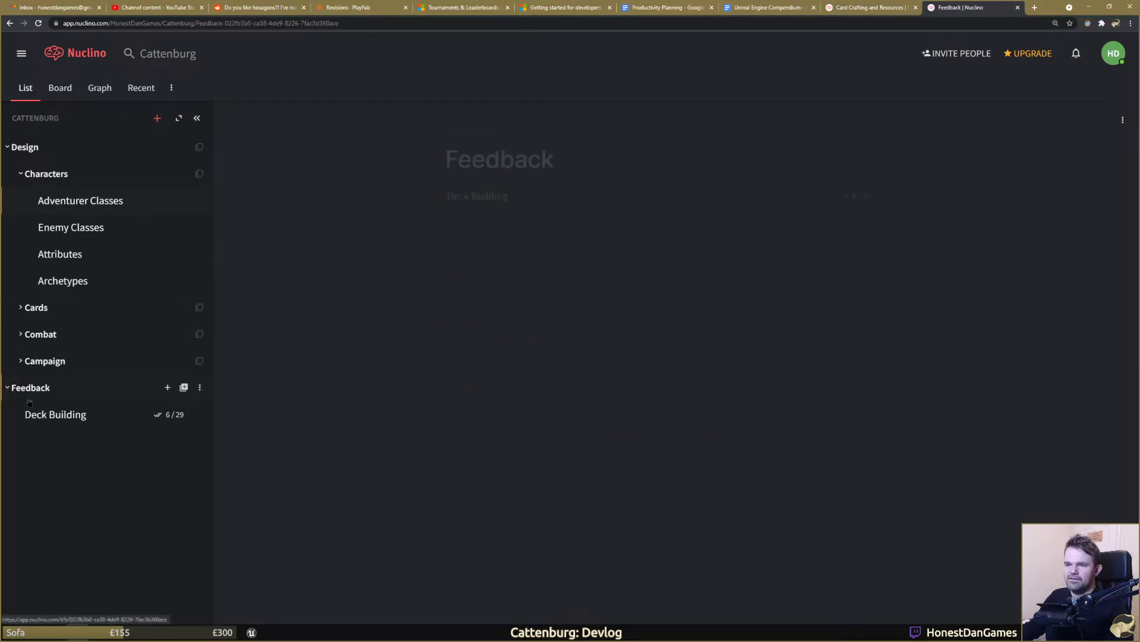
{"action": "left_click", "coordinate": [55, 414]}
Step: Scroll down to the Bugs, Goals and Random Idea notes and select the first Goals bullet
{"action": "scroll", "coordinate": [671, 440], "scroll_direction": "down", "scroll_amount": 6}
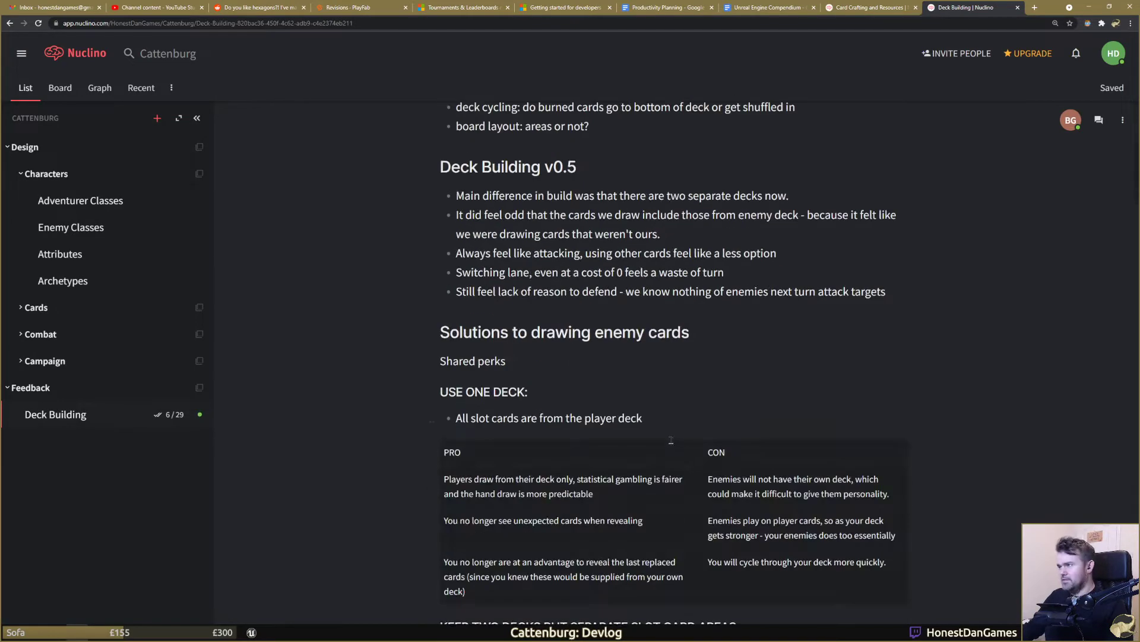
{"action": "scroll", "coordinate": [671, 440], "scroll_direction": "down", "scroll_amount": 20}
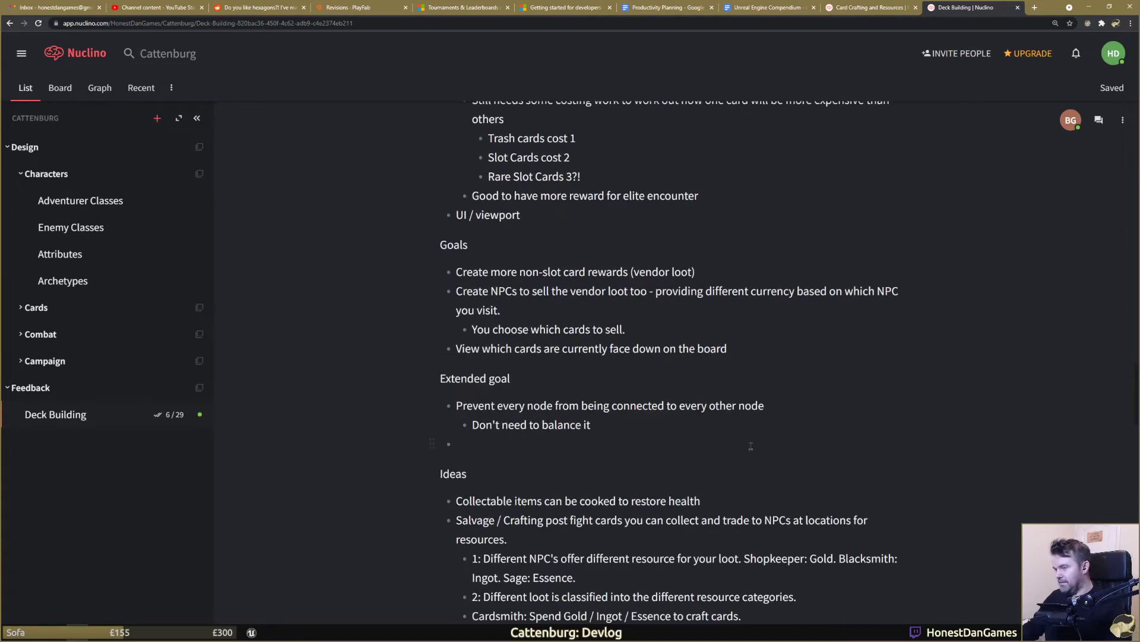
{"action": "scroll", "coordinate": [751, 446], "scroll_direction": "down", "scroll_amount": 20}
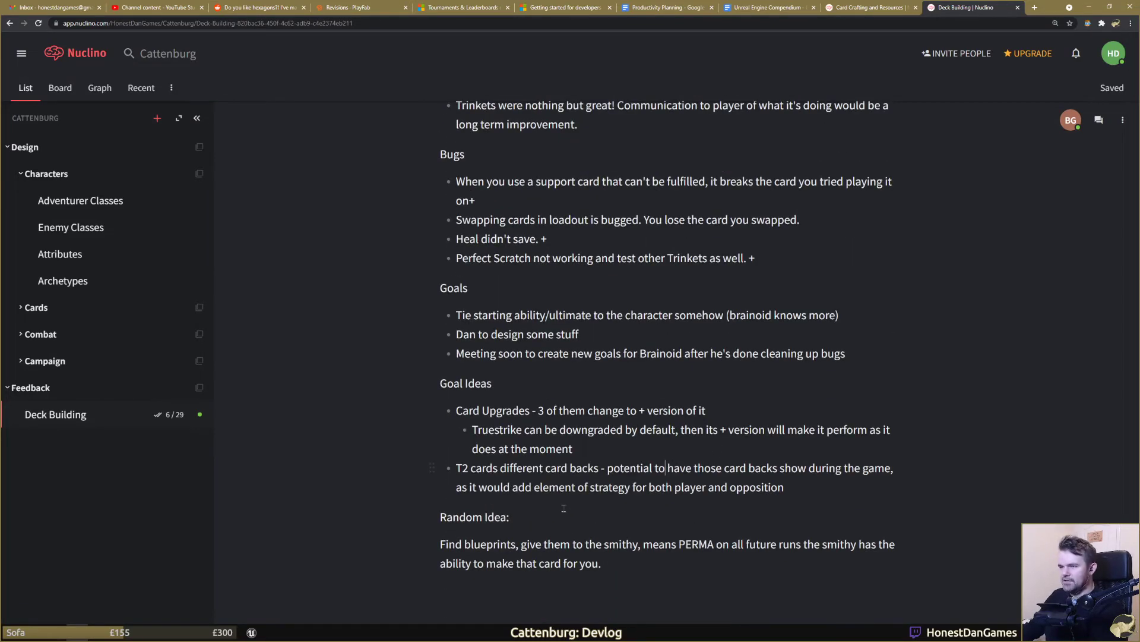
{"action": "left_click", "coordinate": [553, 530]}
{"action": "scroll", "coordinate": [528, 458], "scroll_direction": "up", "scroll_amount": 2}
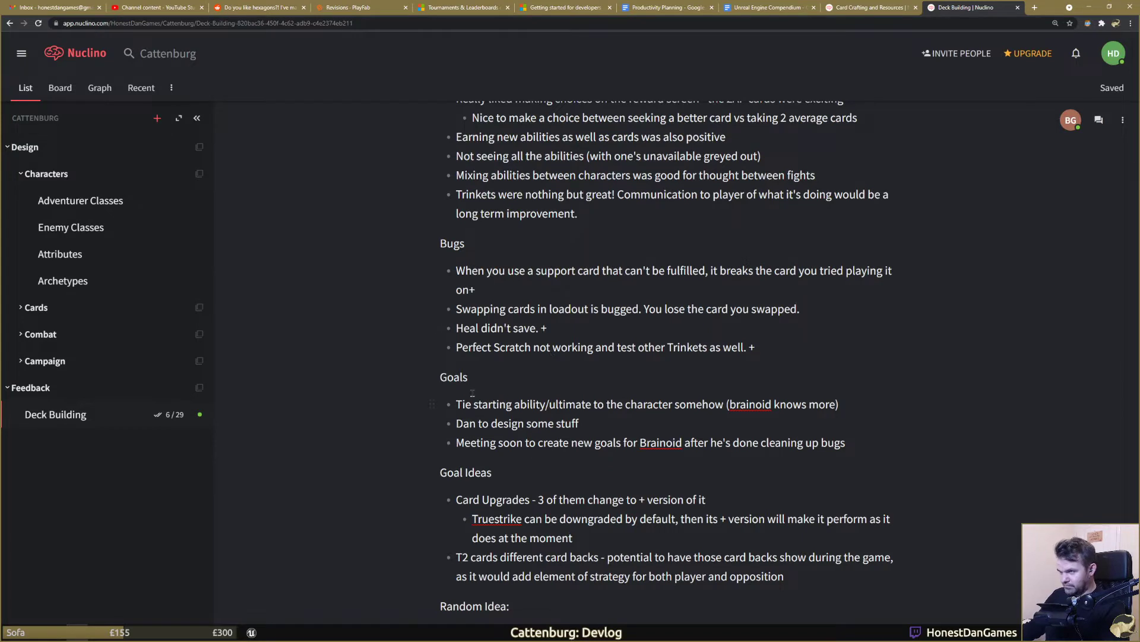
{"action": "left_click_drag", "start_coordinate": [455, 405], "coordinate": [615, 443]}
{"action": "left_click", "coordinate": [641, 431]}
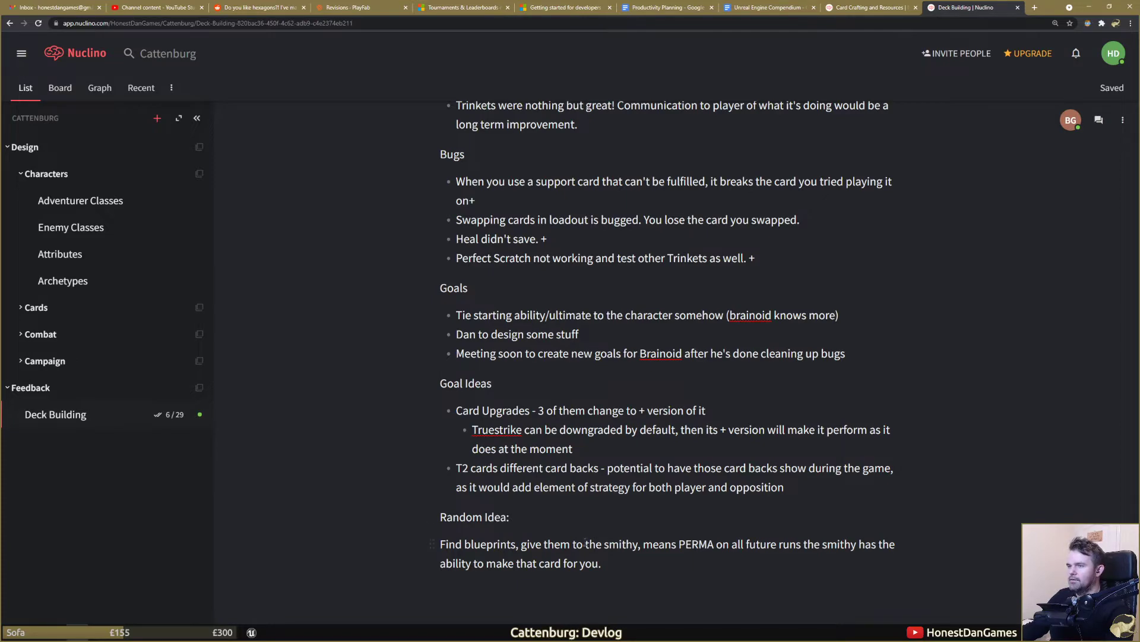
{"action": "scroll", "coordinate": [585, 542], "scroll_direction": "up", "scroll_amount": 5}
{"action": "scroll", "coordinate": [809, 489], "scroll_direction": "down", "scroll_amount": 5}
Step: Add a 'Brainoid Review:' heading below the T2 cards bullet with an empty bullet under it
{"action": "left_click", "coordinate": [872, 495]}
{"action": "key", "text": "Return"}
{"action": "key", "text": "Return"}
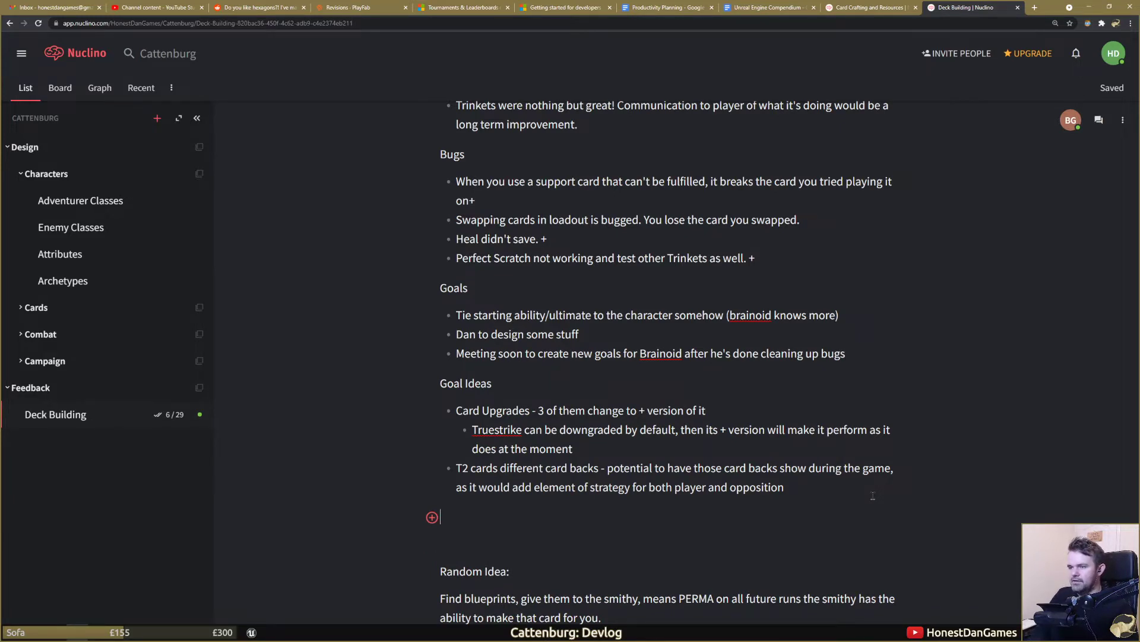
{"action": "key", "text": "Return"}
{"action": "type", "text": "Brainoid "}
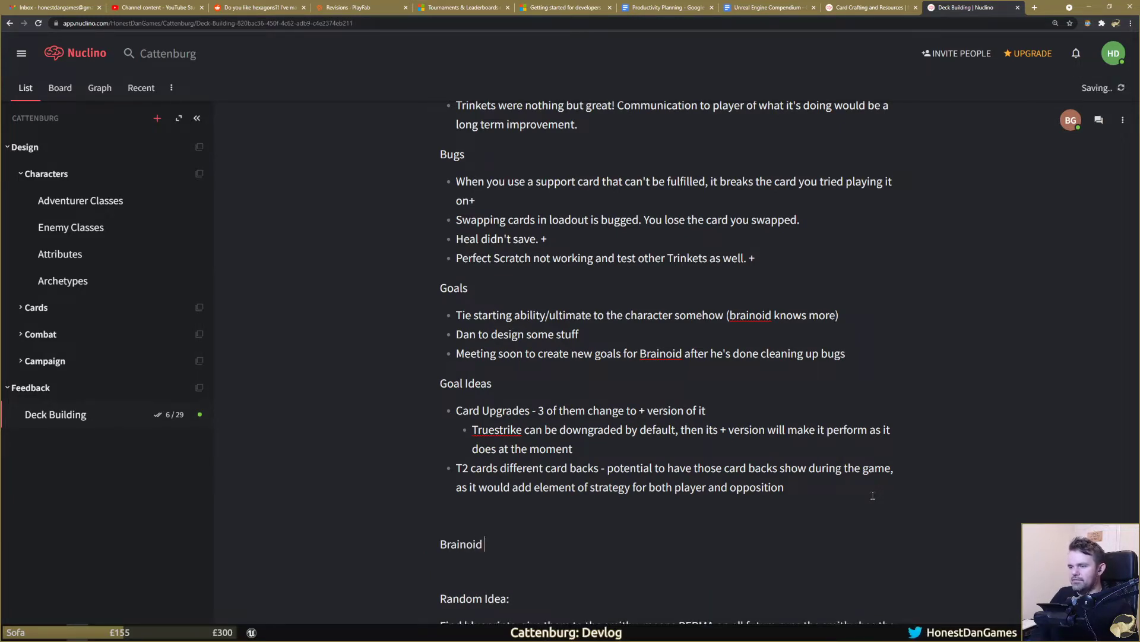
{"action": "type", "text": "Review:"}
{"action": "key", "text": "Return"}
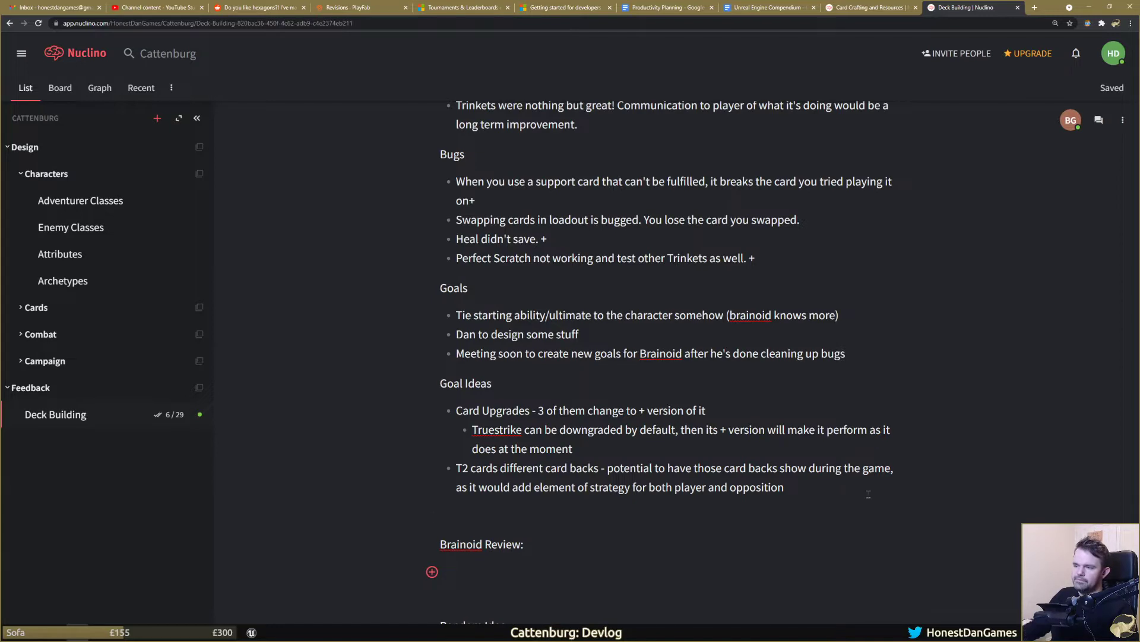
{"action": "scroll", "coordinate": [868, 493], "scroll_direction": "down", "scroll_amount": 2}
{"action": "type", "text": "-"}
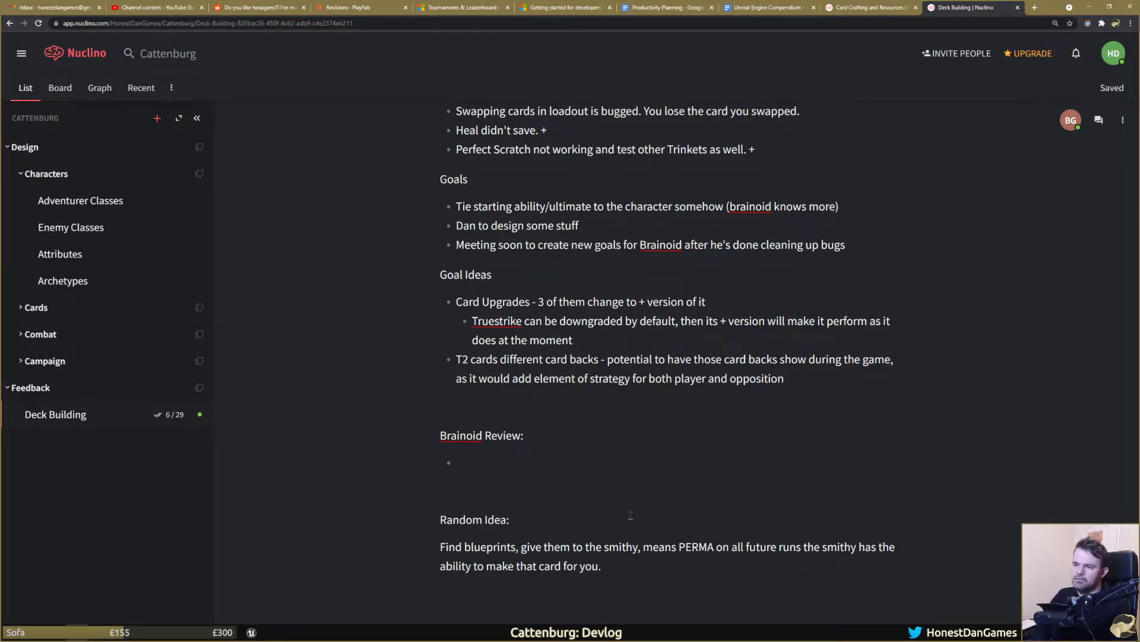
Step: Add 'Deckbuilding, doesn't feel necessary to change deck' with sub-bullet 'Non ability slot cards aren't super interesting?'
{"action": "type", "text": "Deckbuilding"}
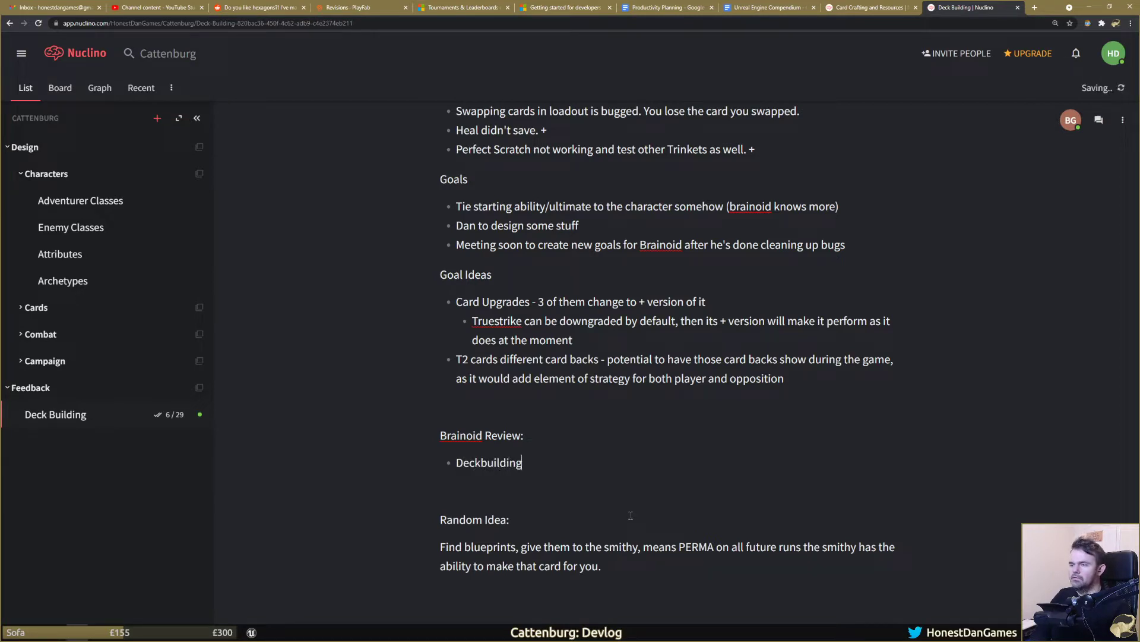
{"action": "type", "text": ", d"}
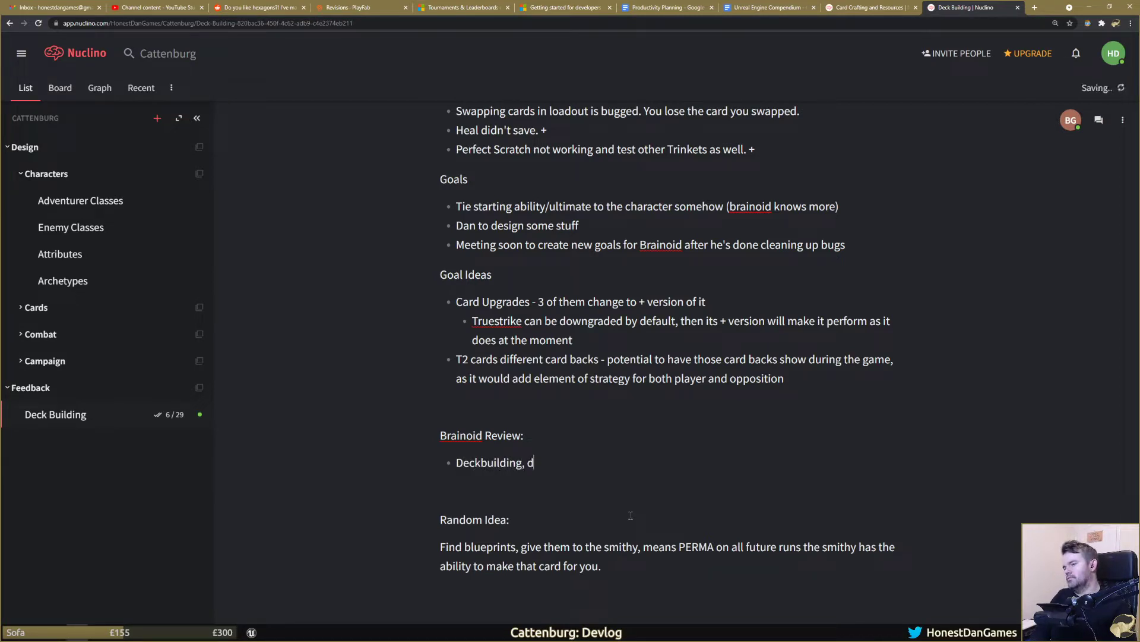
{"action": "type", "text": "oesn't feel necessary"}
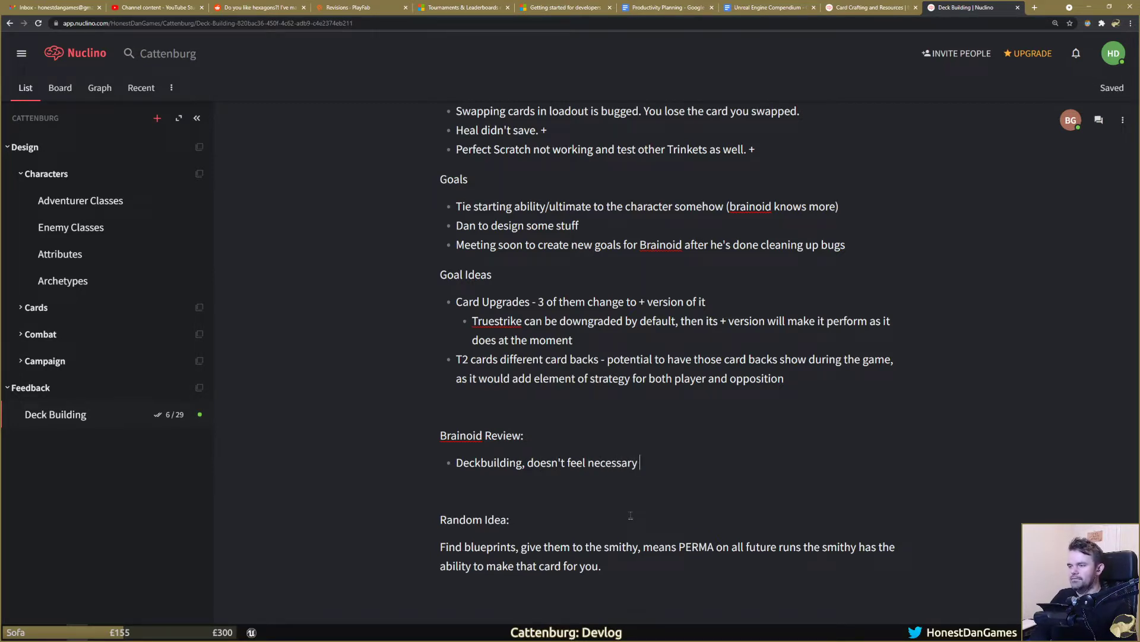
{"action": "type", "text": " to cha"}
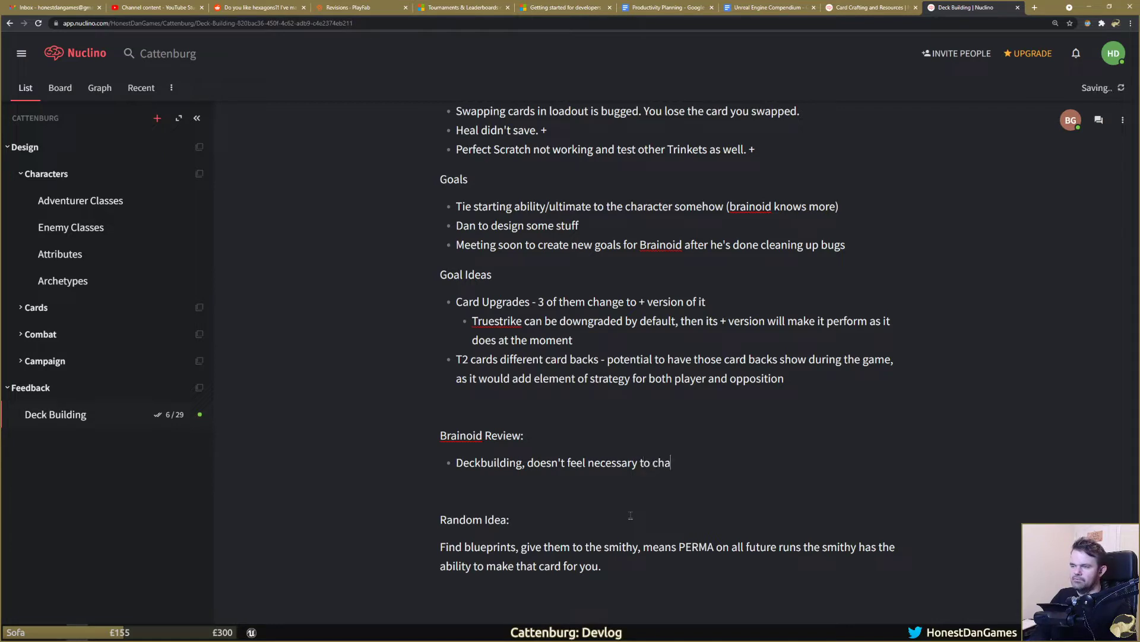
{"action": "type", "text": "nge deck"}
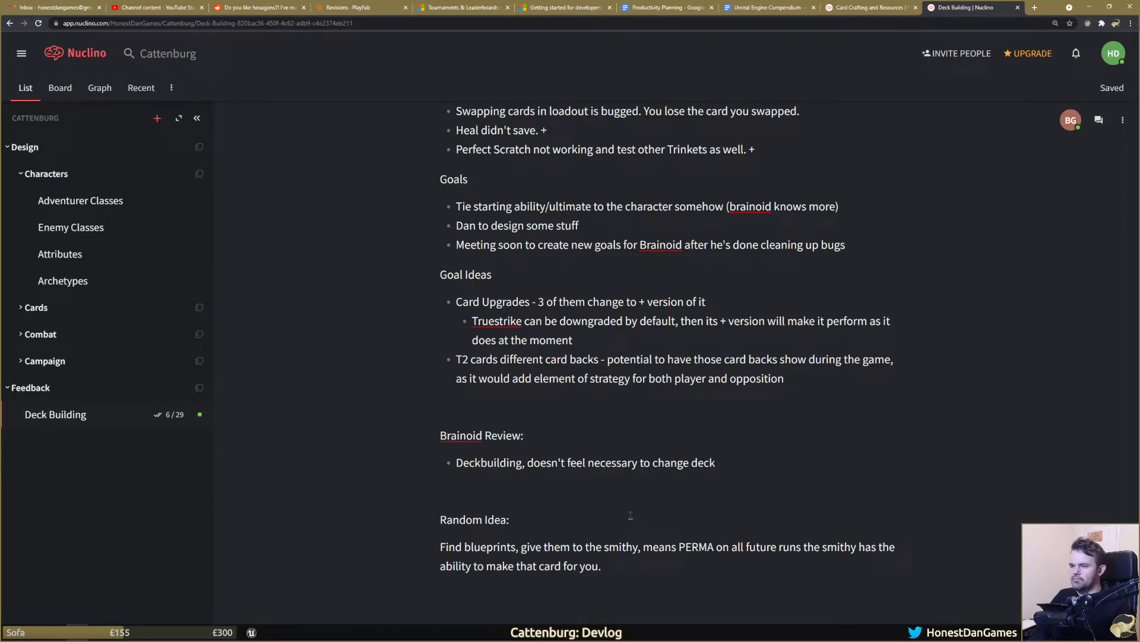
{"action": "key", "text": "Return"}
{"action": "key", "text": "Tab"}
{"action": "type", "text": "Non"}
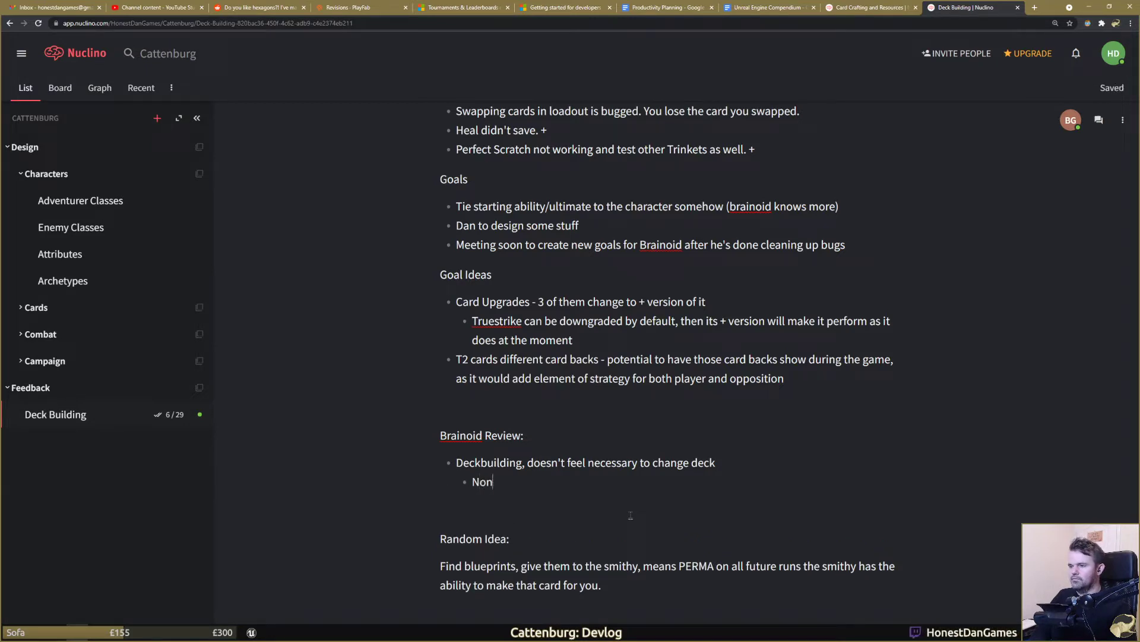
{"action": "type", "text": " ability slot c"}
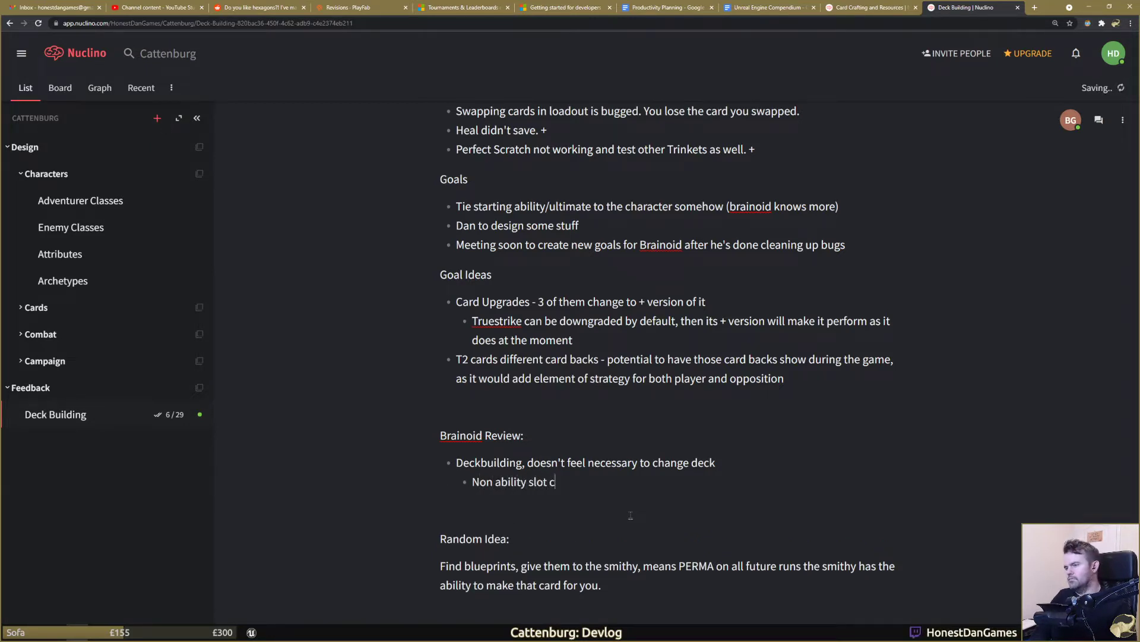
{"action": "type", "text": "ards"}
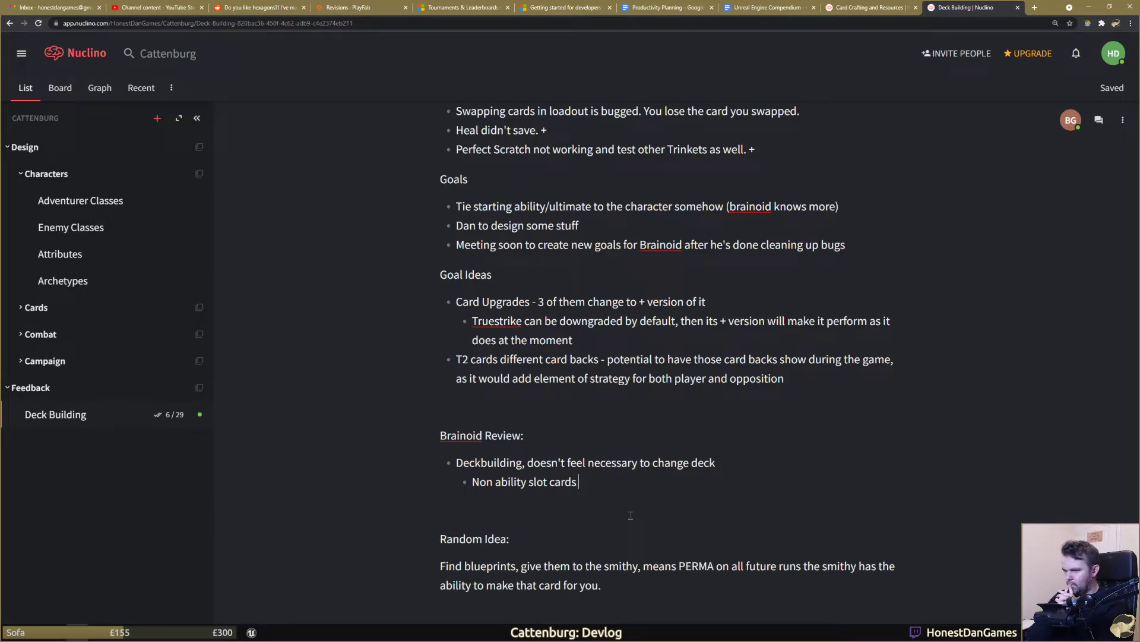
{"action": "type", "text": "don"}
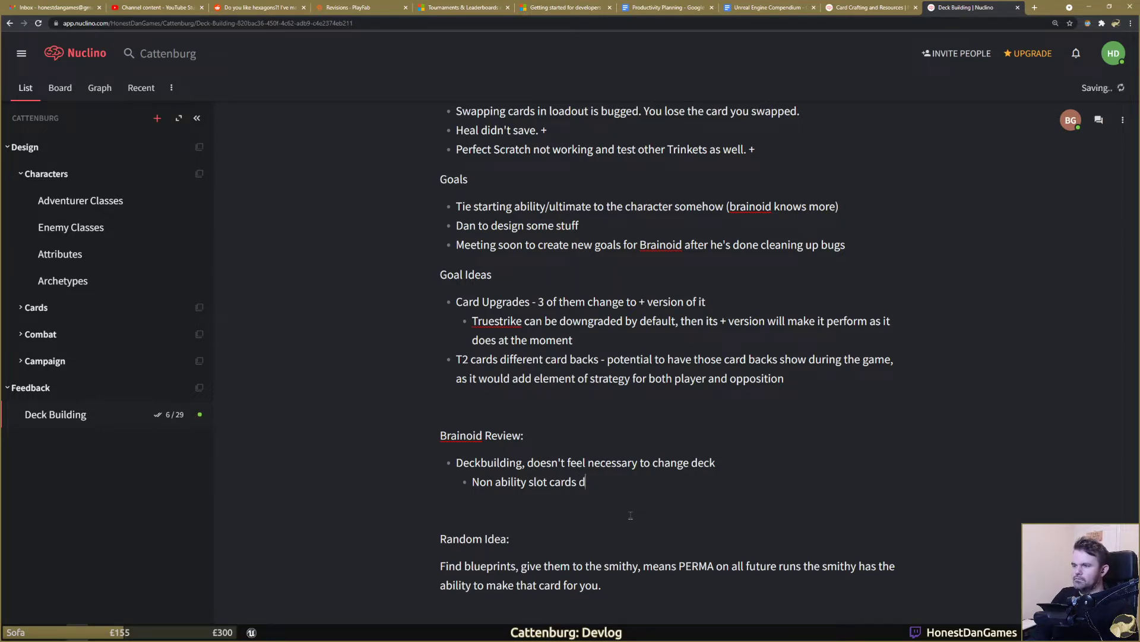
{"action": "key", "text": "BackSpace"}
{"action": "key", "text": "BackSpace"}
{"action": "key", "text": "BackSpace"}
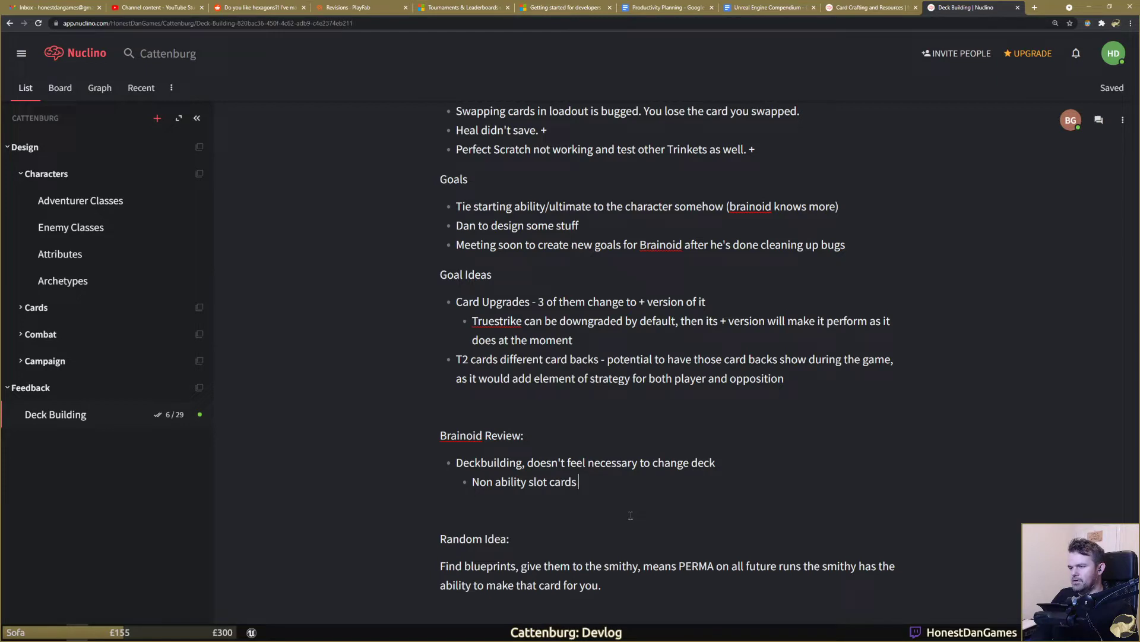
{"action": "type", "text": "are"}
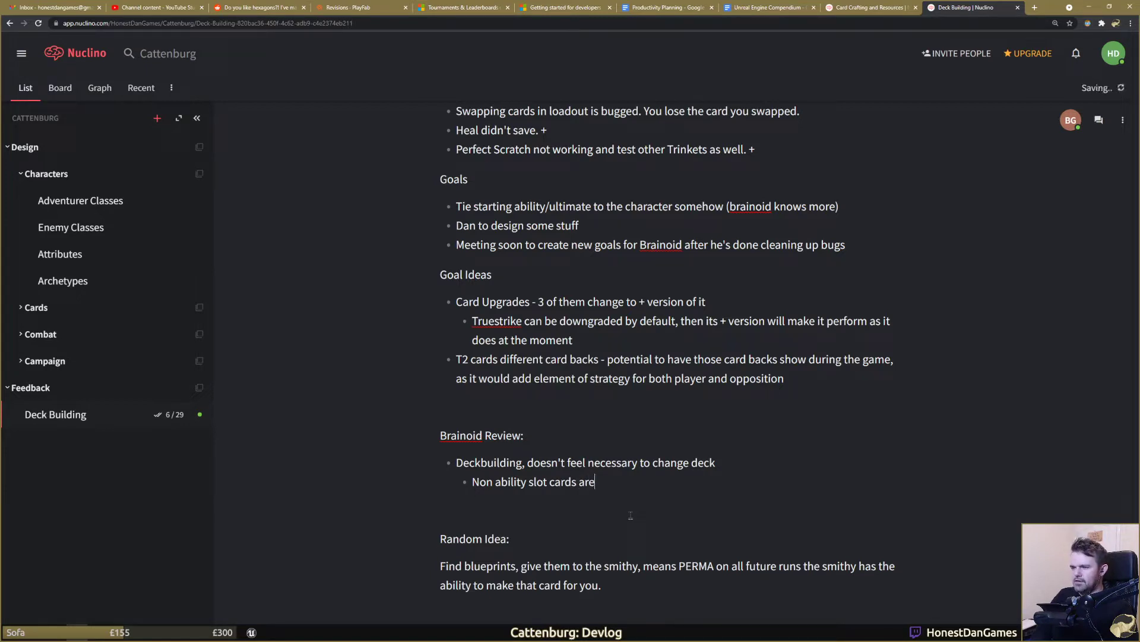
{"action": "type", "text": "n't super interesting?"}
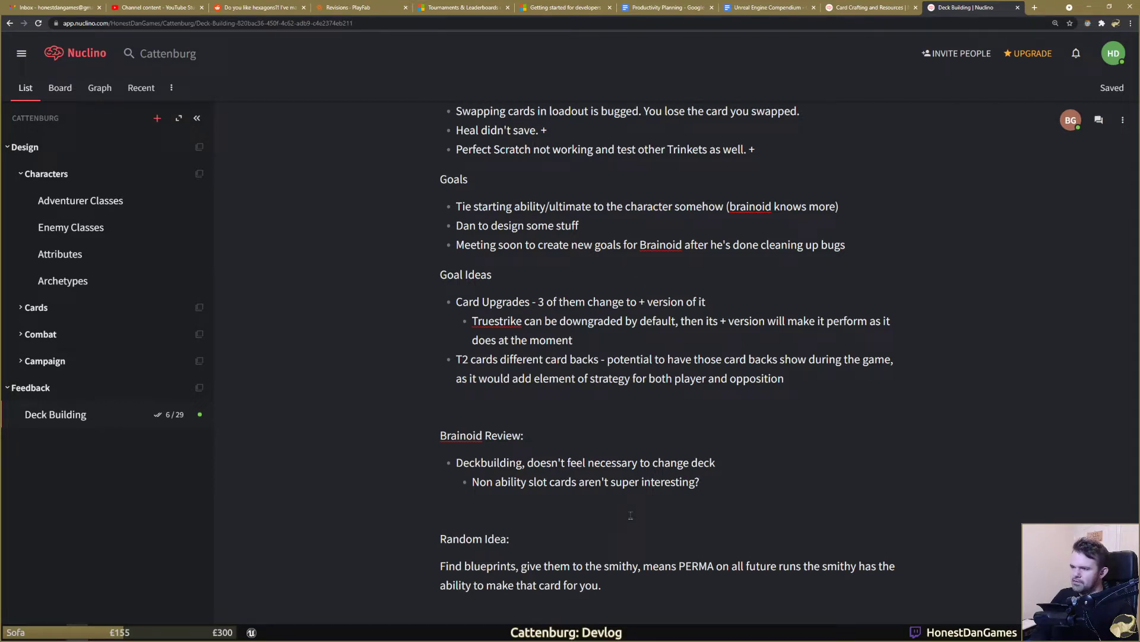
Step: Add a second sub-bullet: 'There's no restrictions to getting cards'
{"action": "key", "text": "Return"}
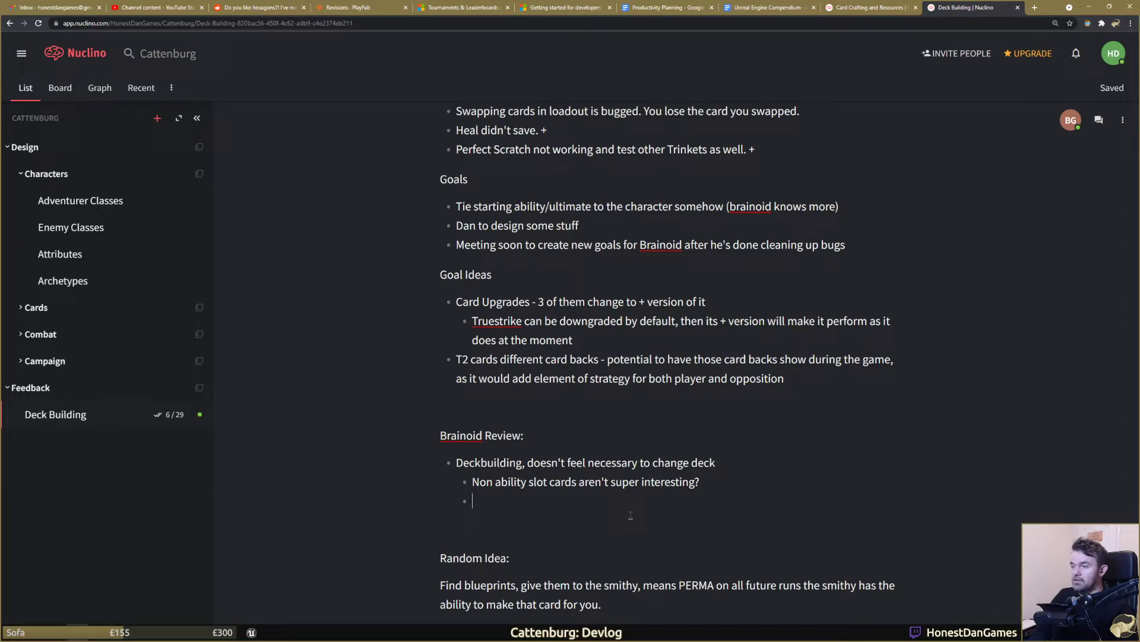
{"action": "type", "text": "There's no res"}
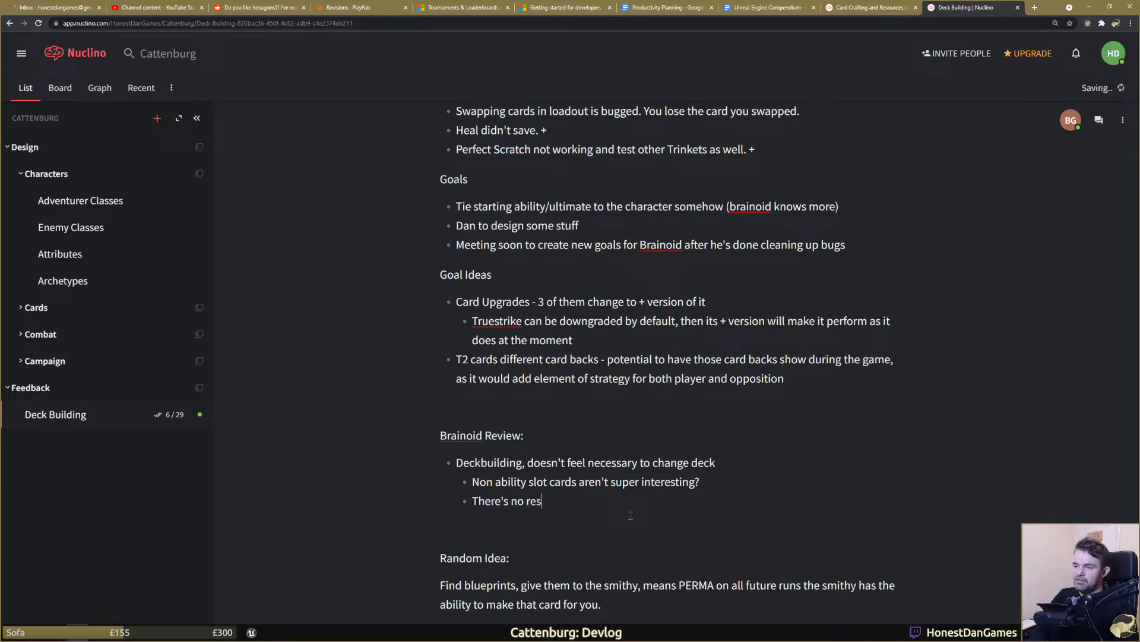
{"action": "type", "text": "trictions"}
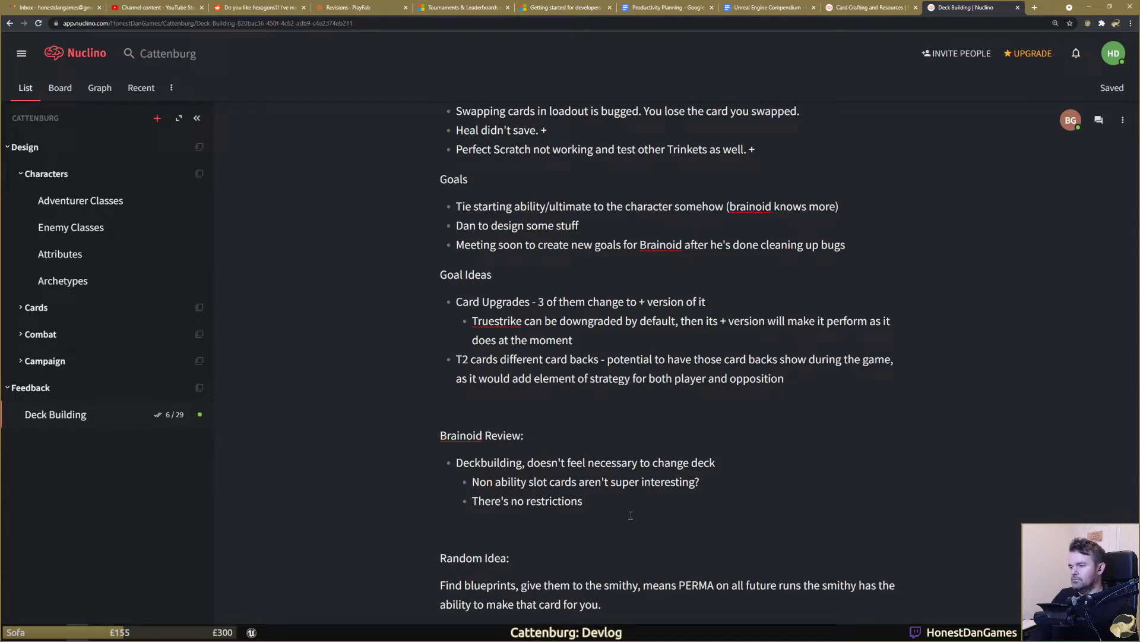
{"action": "type", "text": "to getting cards"}
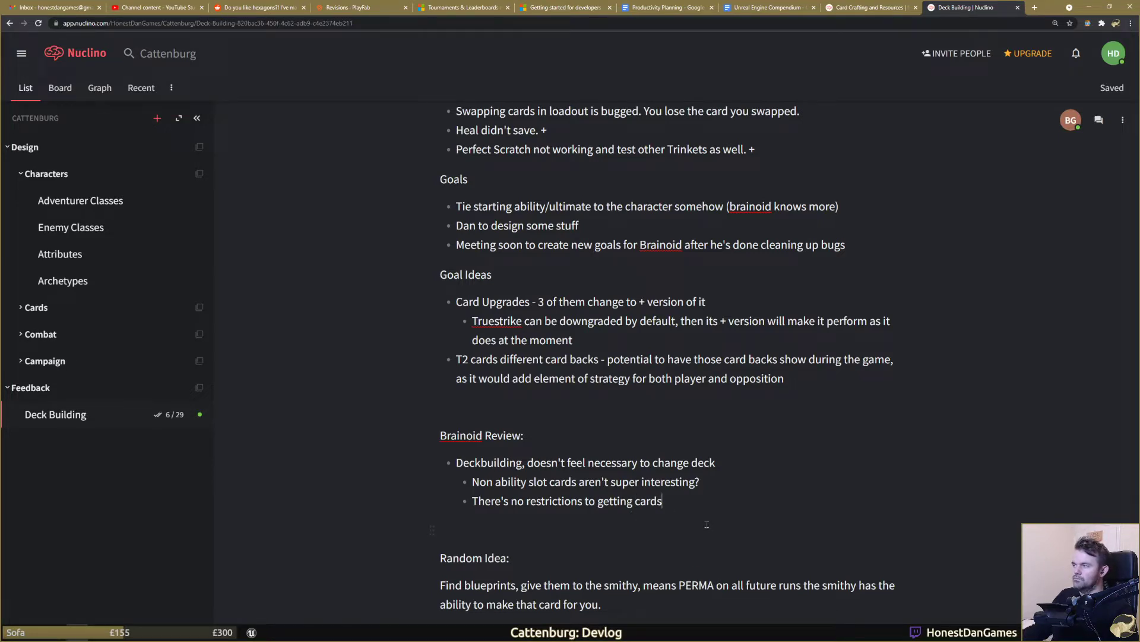
{"action": "left_click", "coordinate": [775, 484]}
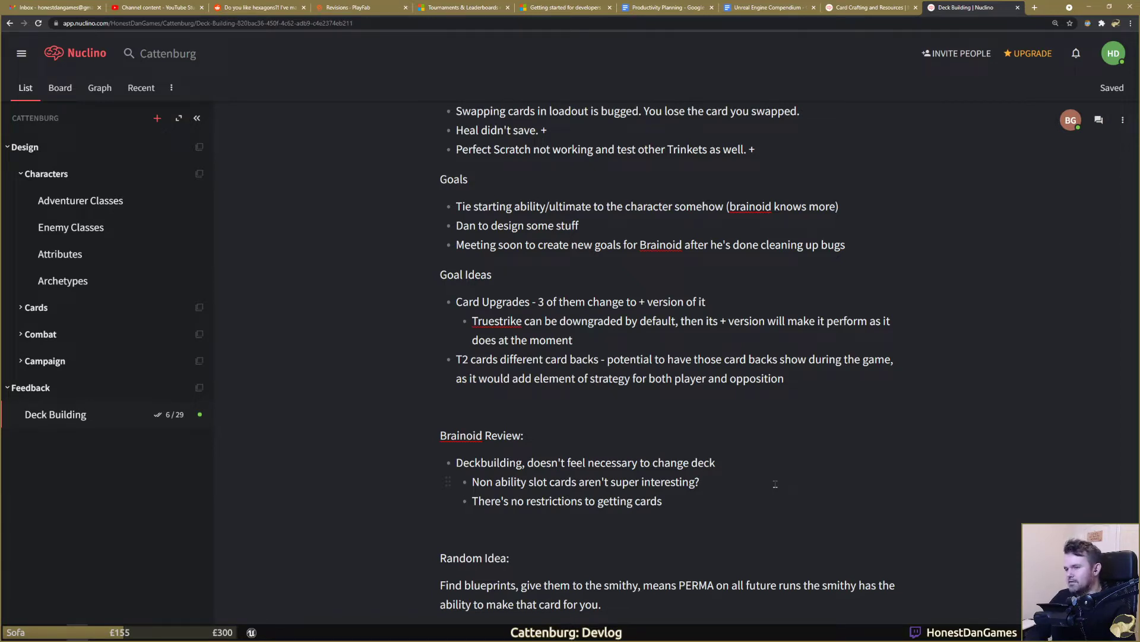
Step: Add 'Base deck is pretty strong too.' and reword the restrictions note to end 'your deck'
{"action": "key", "text": "Return"}
{"action": "type", "text": "Base d"}
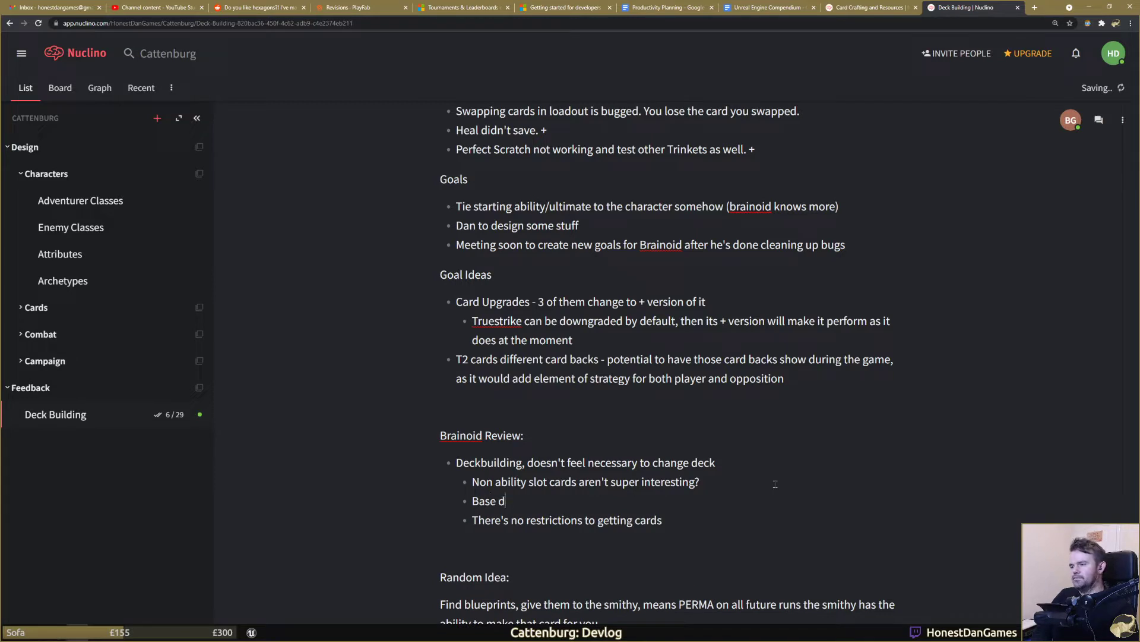
{"action": "type", "text": "eck is pretty str"}
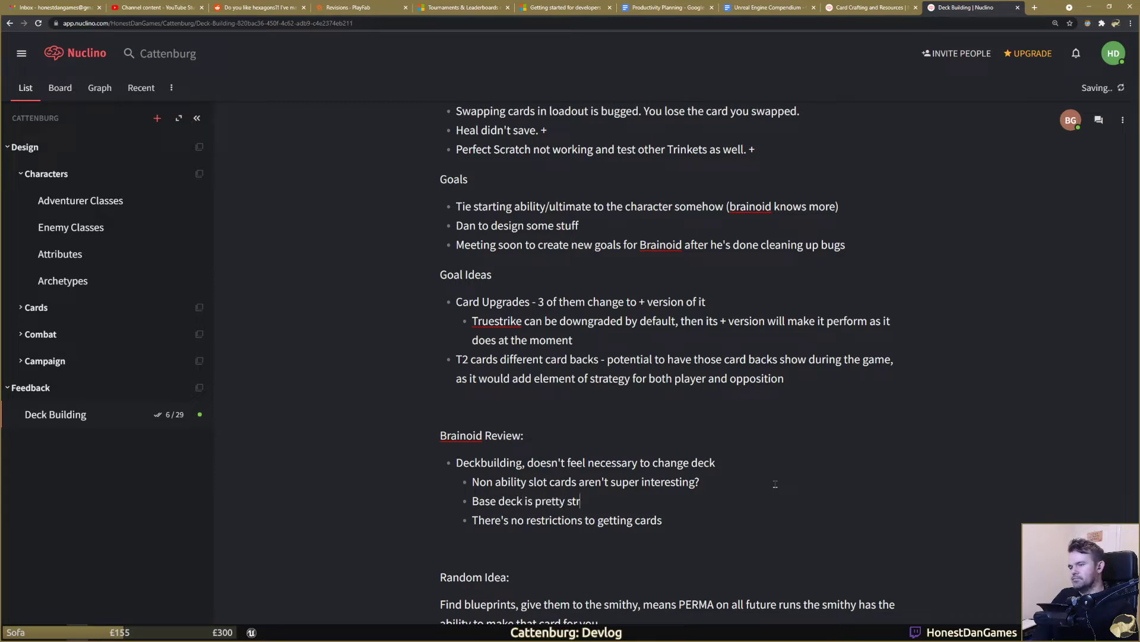
{"action": "type", "text": "ong"}
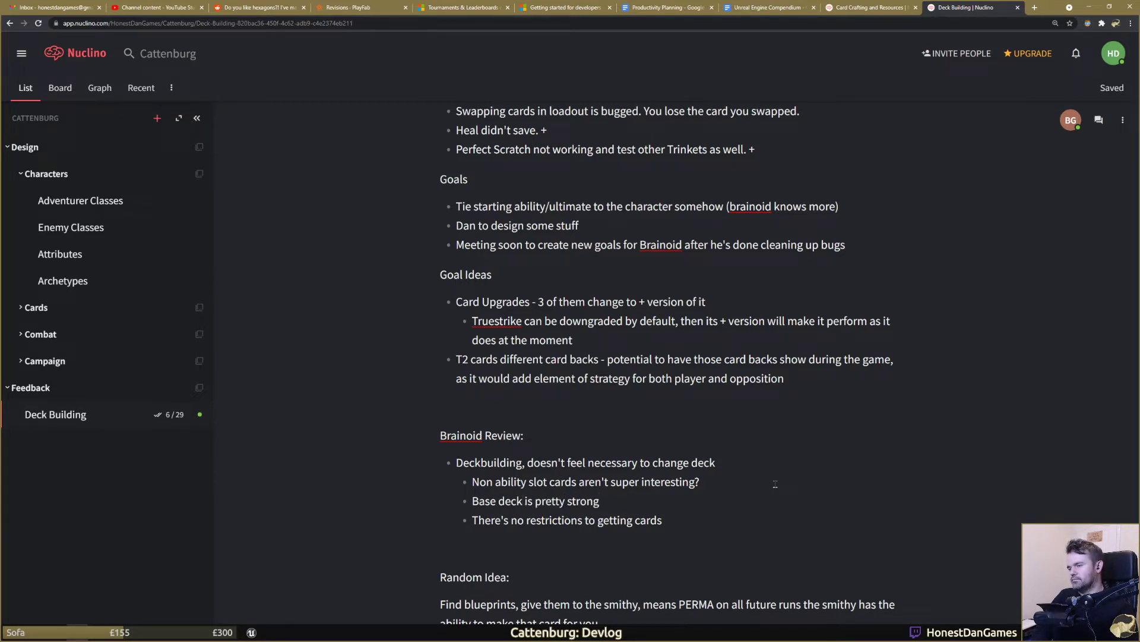
{"action": "type", "text": " too."}
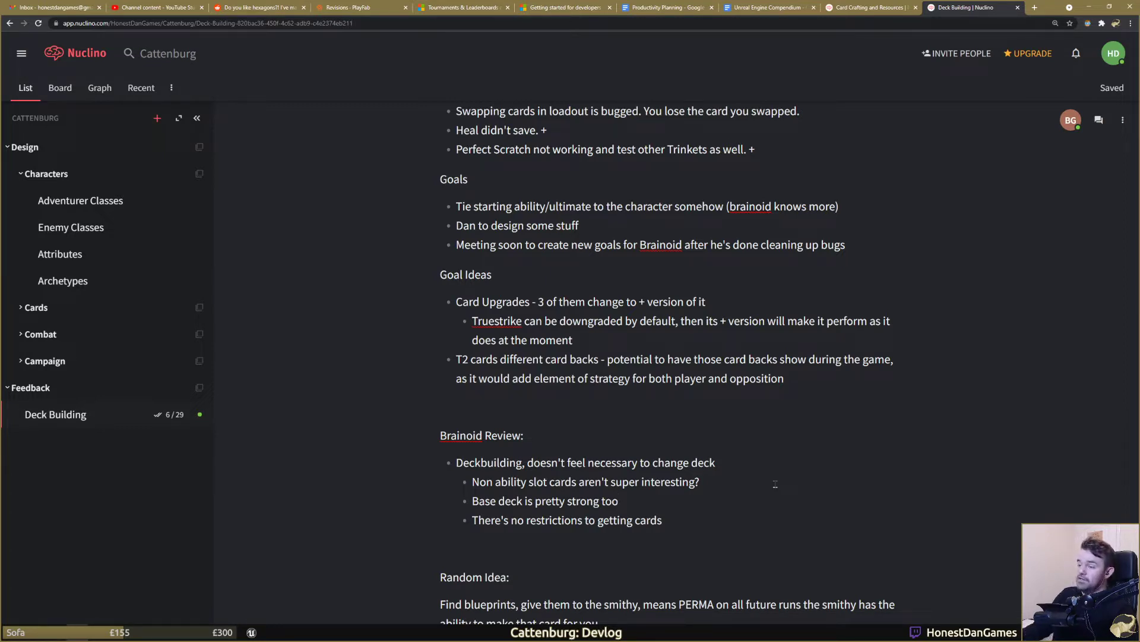
{"action": "left_click", "coordinate": [698, 523]}
{"action": "key", "text": "ctrl+BackSpace"}
{"action": "key", "text": "ctrl+BackSpace"}
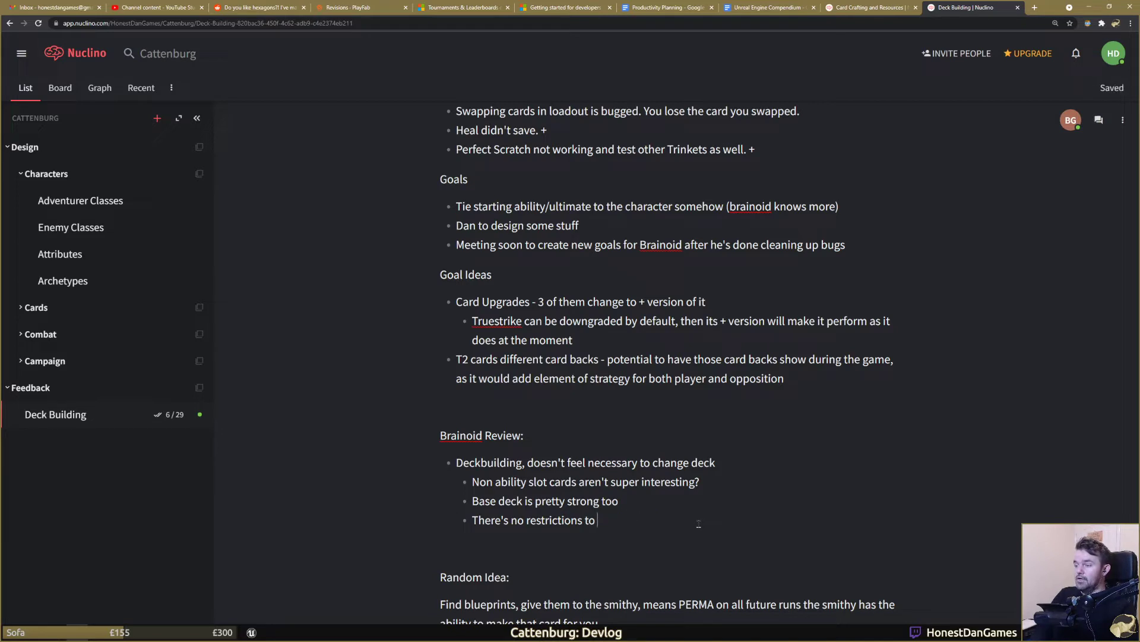
{"action": "type", "text": "your deck"}
Step: Add 'Same enemies, so lack of strategizing deck to fit enemy type', fixing the spelling
{"action": "key", "text": "Return"}
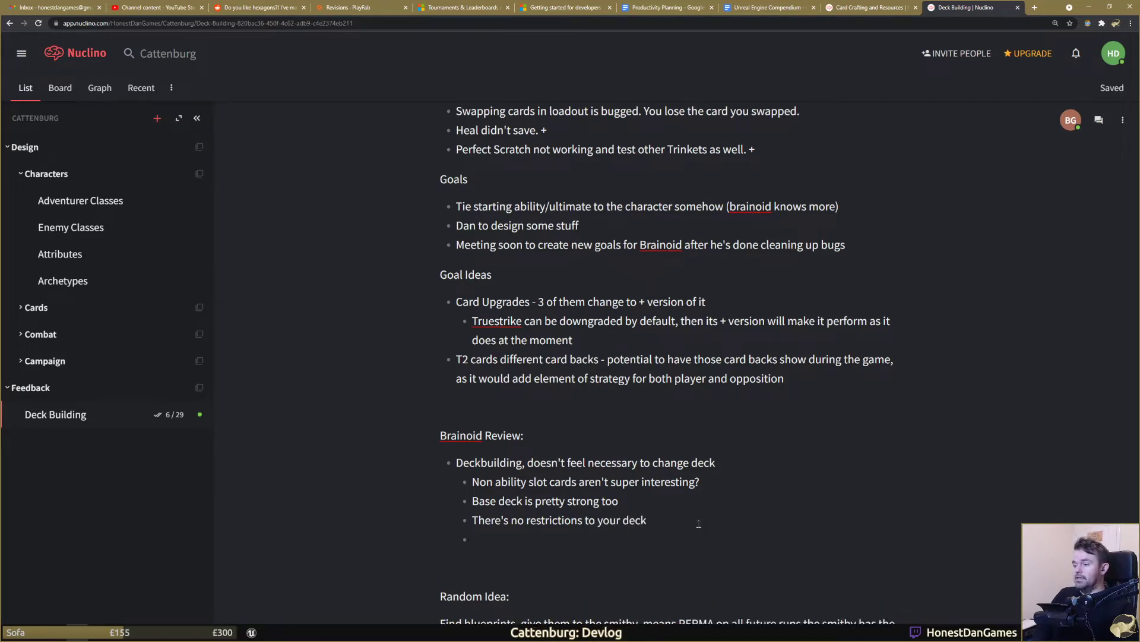
{"action": "type", "text": "Same enemies, so "}
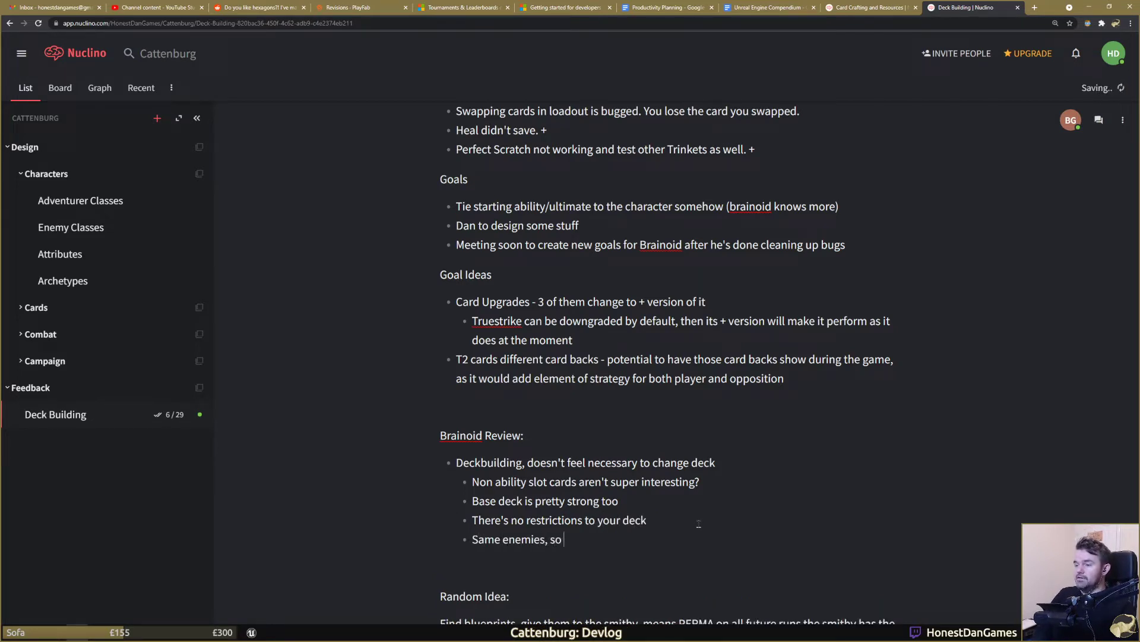
{"action": "type", "text": "no benefit"}
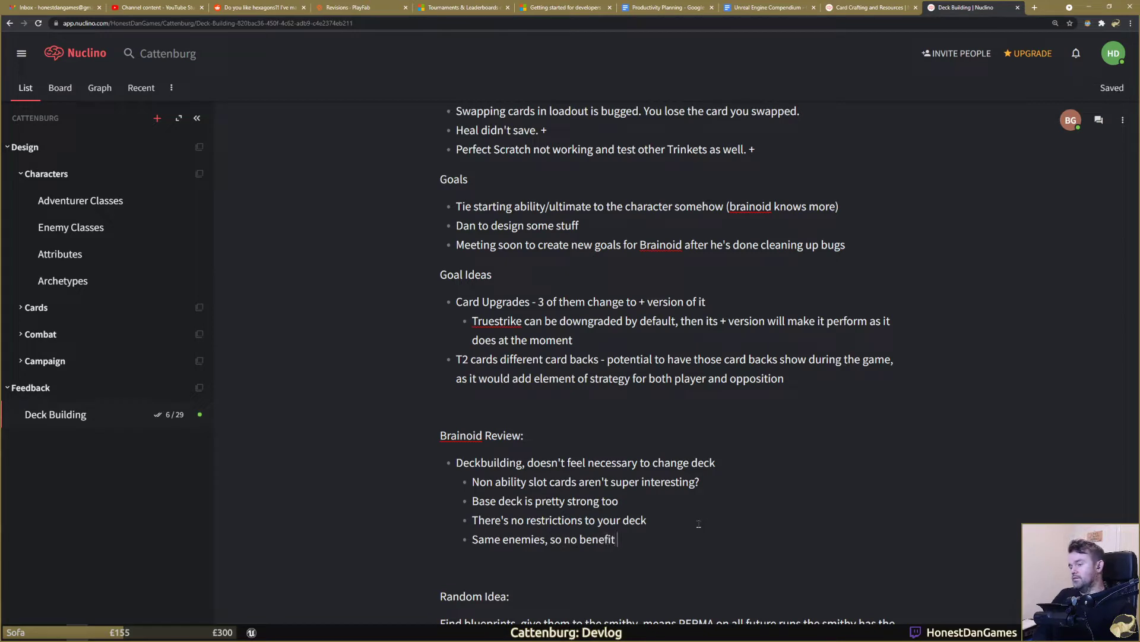
{"action": "key", "text": "ctrl+BackSpace"}
{"action": "key", "text": "ctrl+BackSpace"}
{"action": "type", "text": "lack of "}
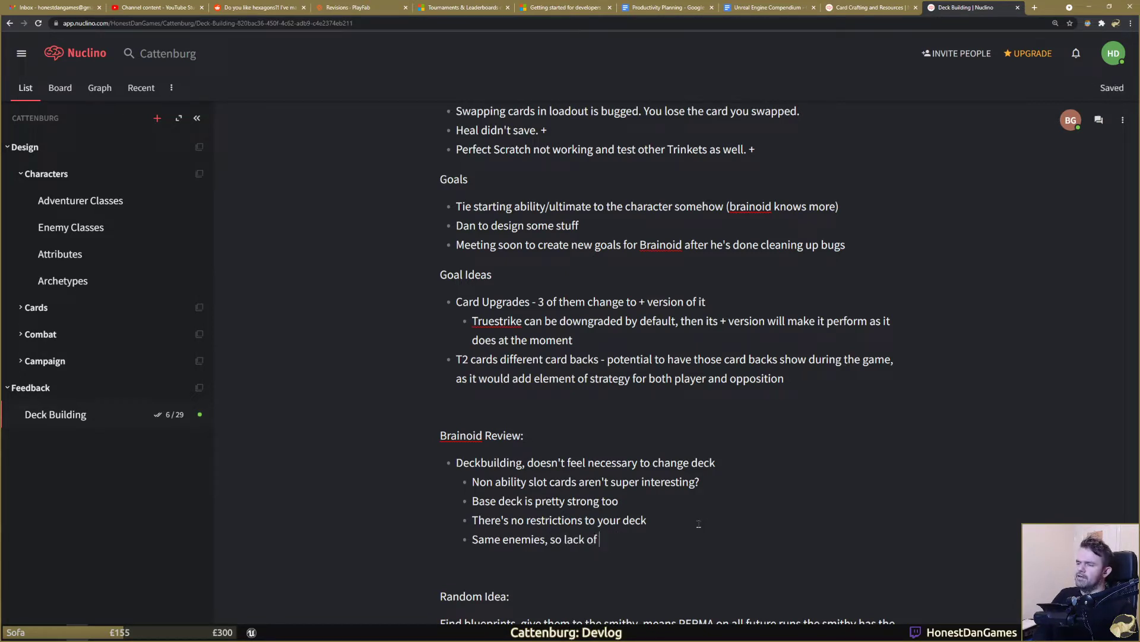
{"action": "type", "text": "strategis"}
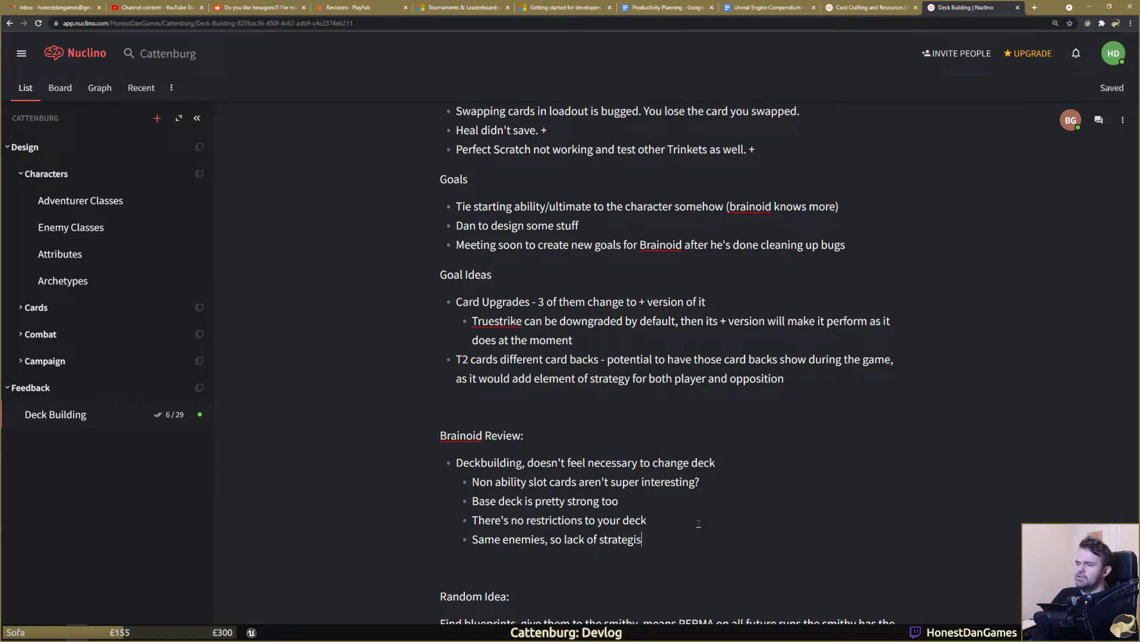
{"action": "type", "text": "ing "}
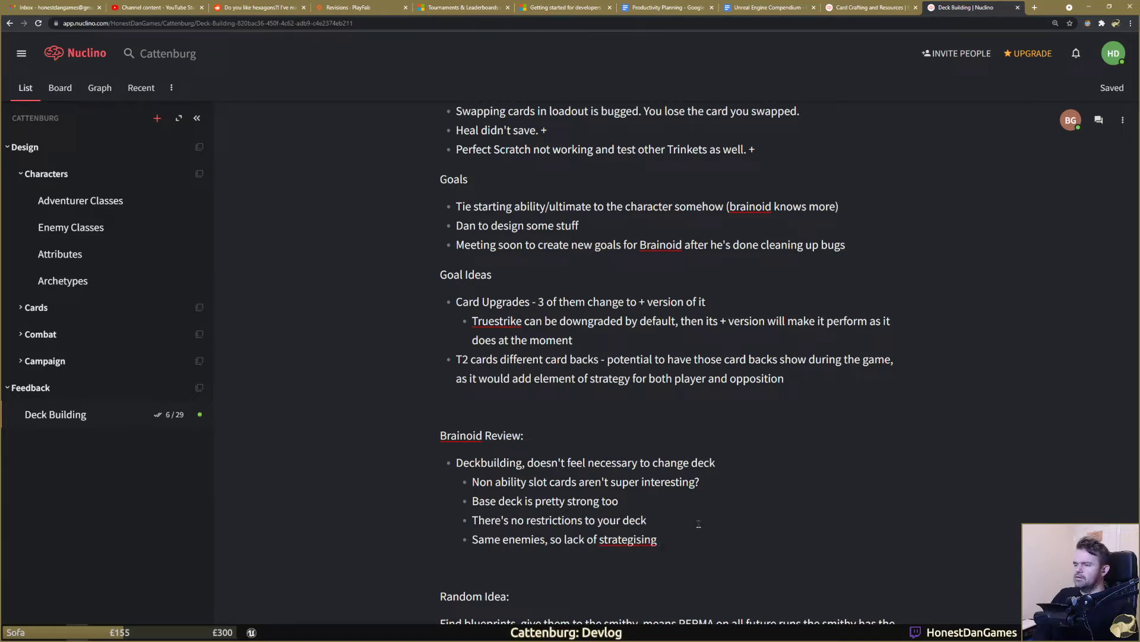
{"action": "type", "text": "deck to fit enemy type."}
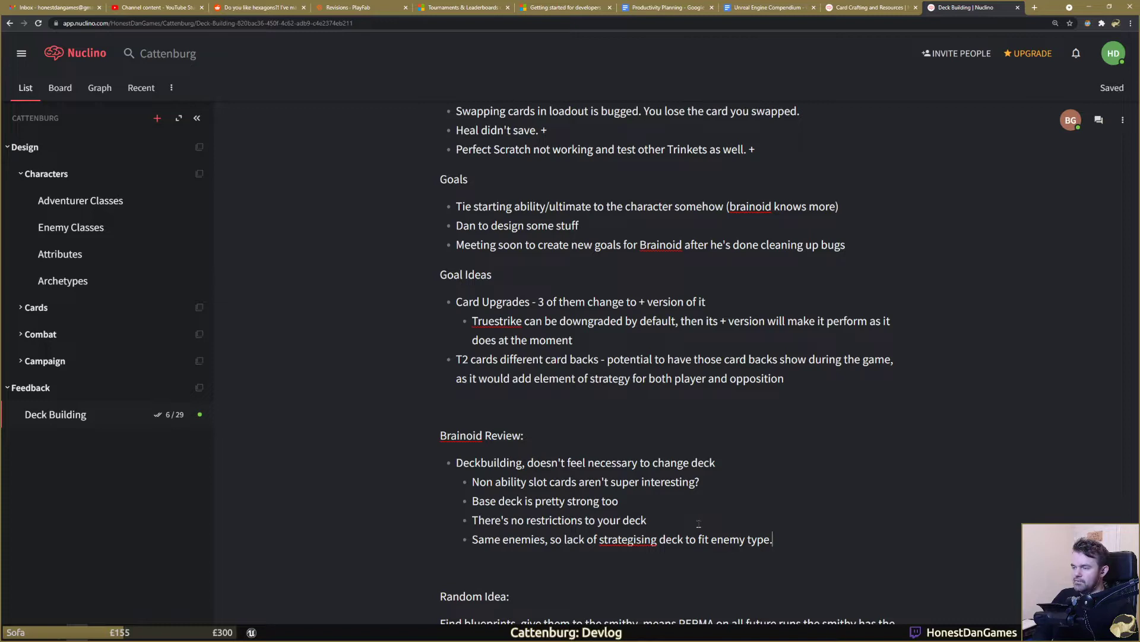
{"action": "key", "text": "BackSpace"}
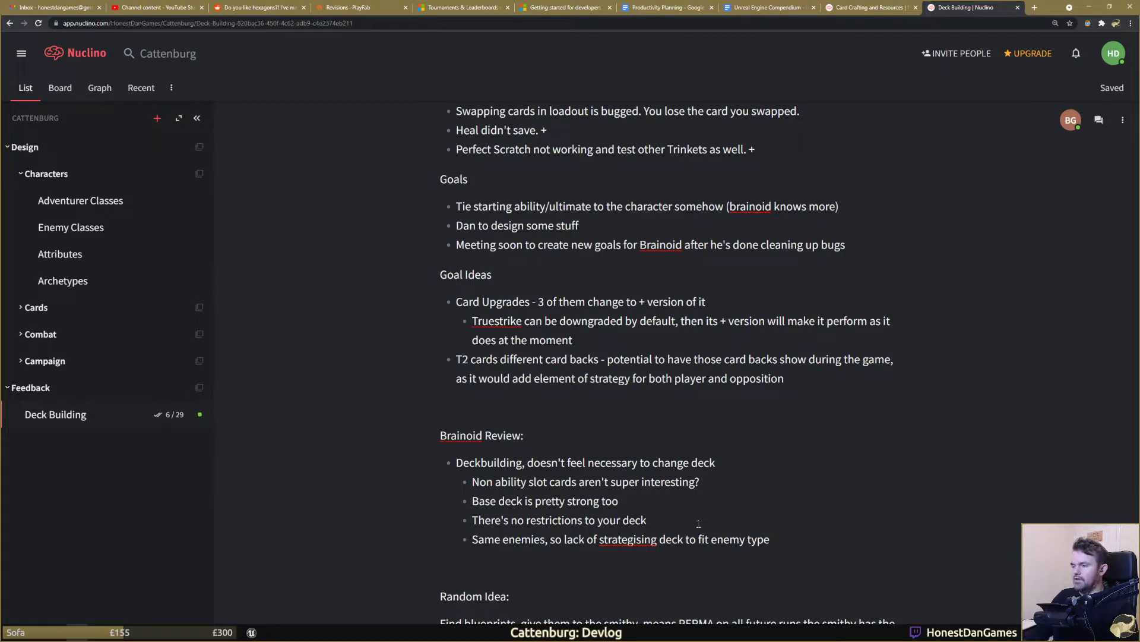
{"action": "right_click", "coordinate": [630, 538]}
{"action": "left_click", "coordinate": [665, 447]}
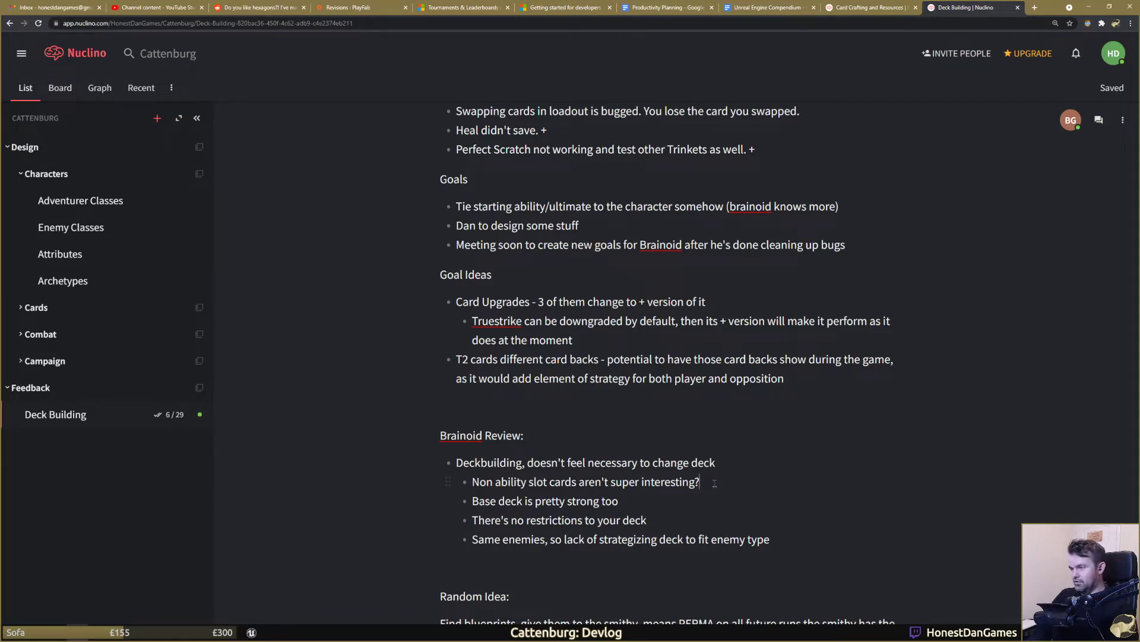
Step: Replace the slot cards note's question mark with '/ not utilising the game positioning'
{"action": "key", "text": "BackSpace"}
{"action": "type", "text": "/ not ut"}
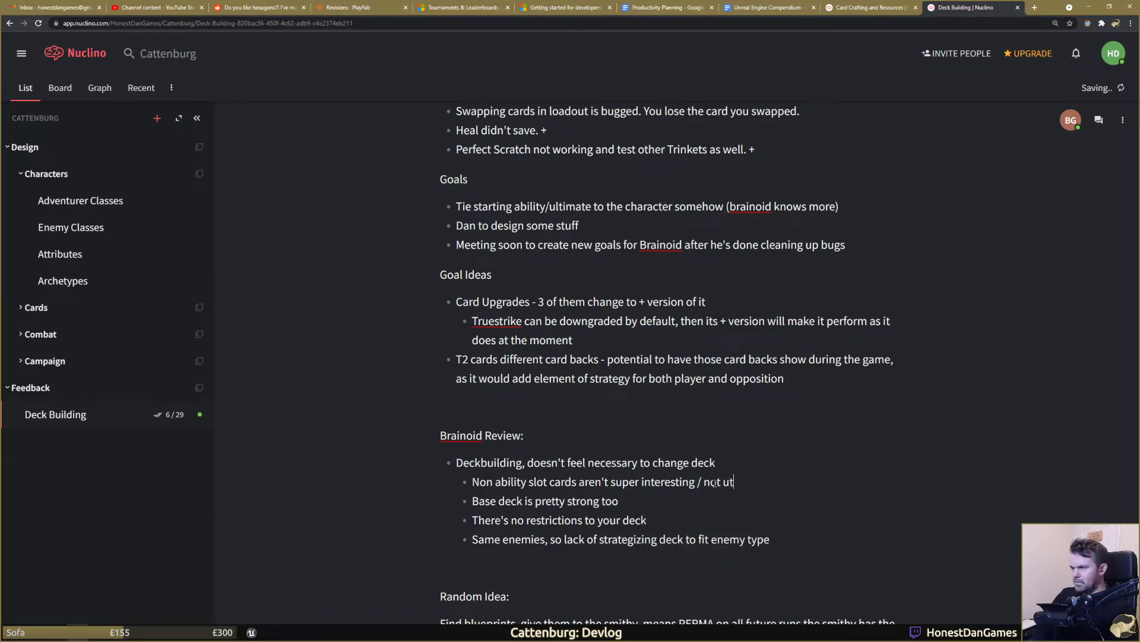
{"action": "type", "text": "ilising "}
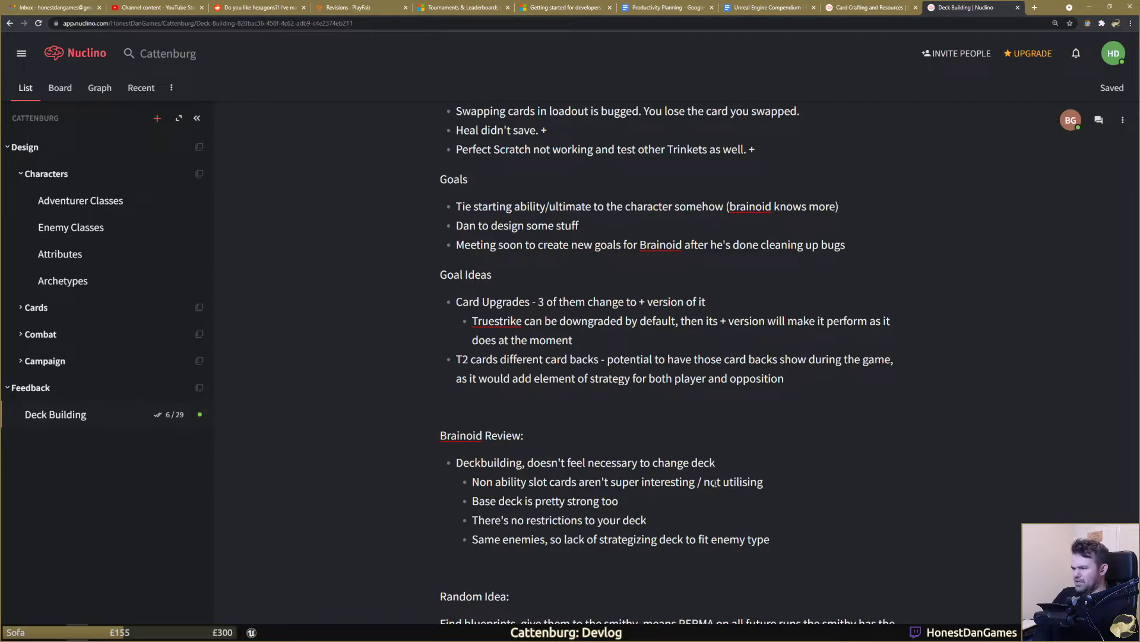
{"action": "type", "text": "the game p"}
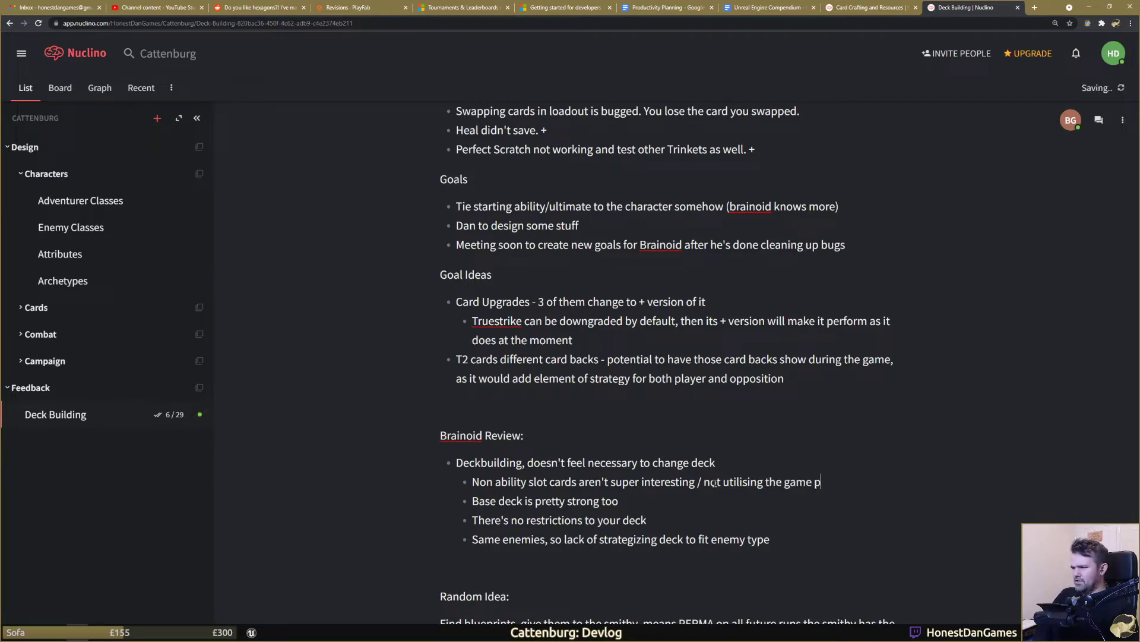
{"action": "type", "text": "ositioning"}
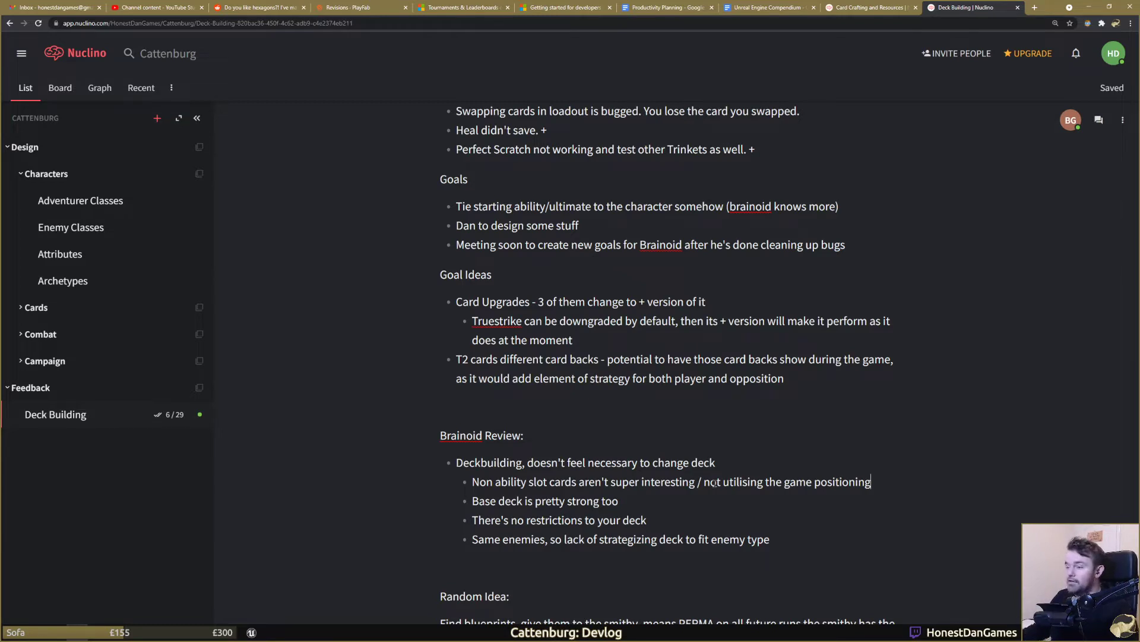
{"action": "key", "text": "Down"}
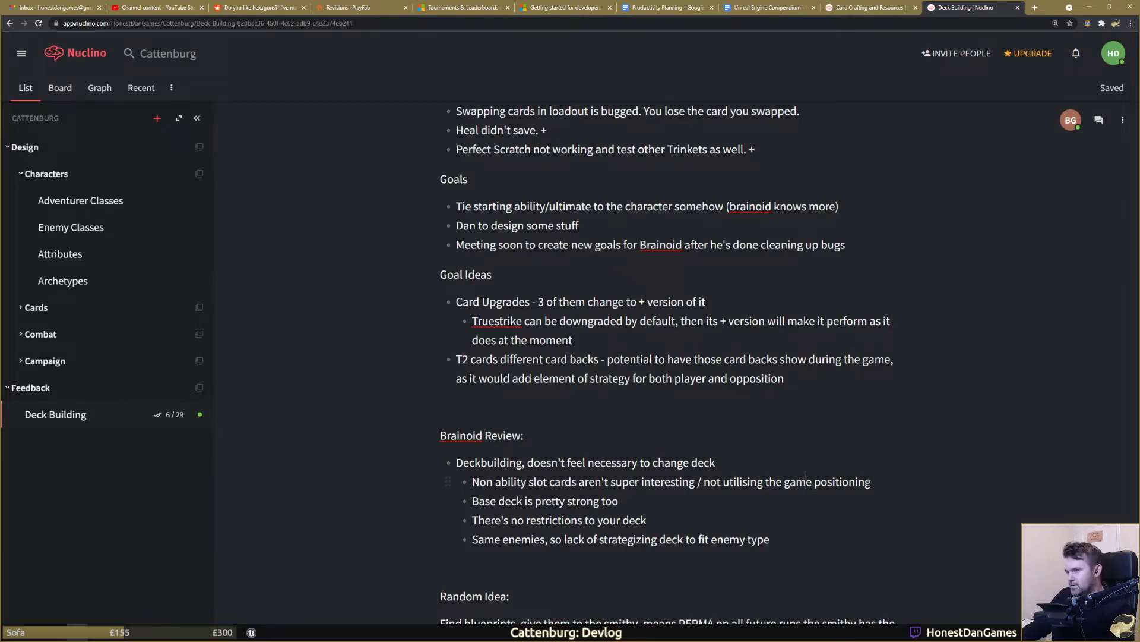
Step: Add the sub-bullet 'We haven't implemented cards that impact enemy slot cards.' below the slot cards note
{"action": "left_click", "coordinate": [883, 482]}
{"action": "key", "text": "Return"}
{"action": "type", "text": "W"}
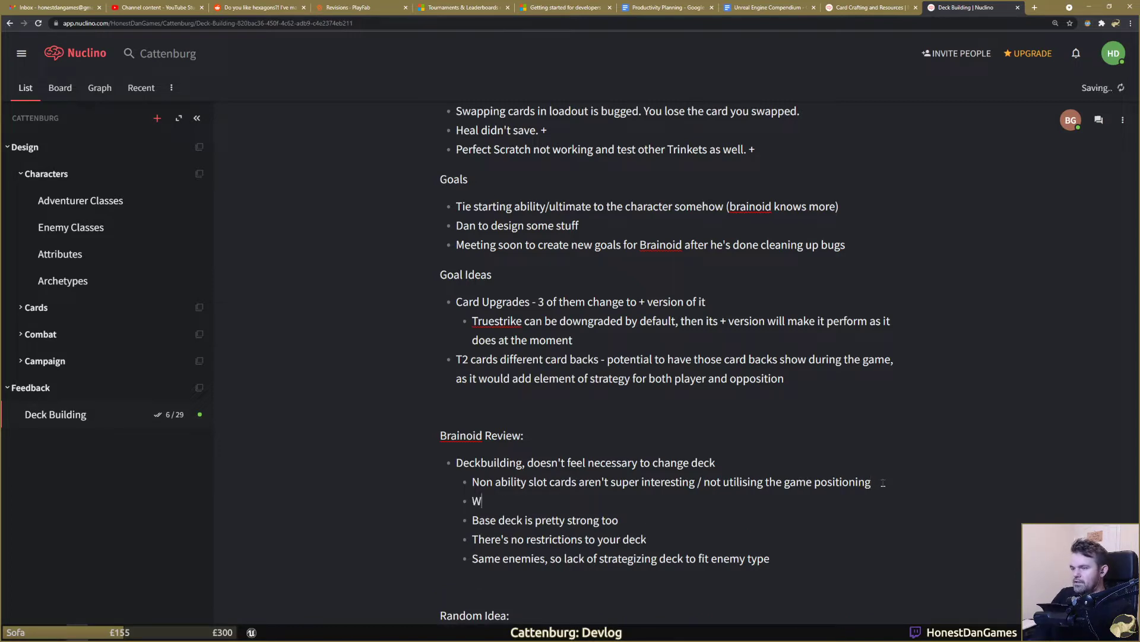
{"action": "type", "text": "e haven't implem"}
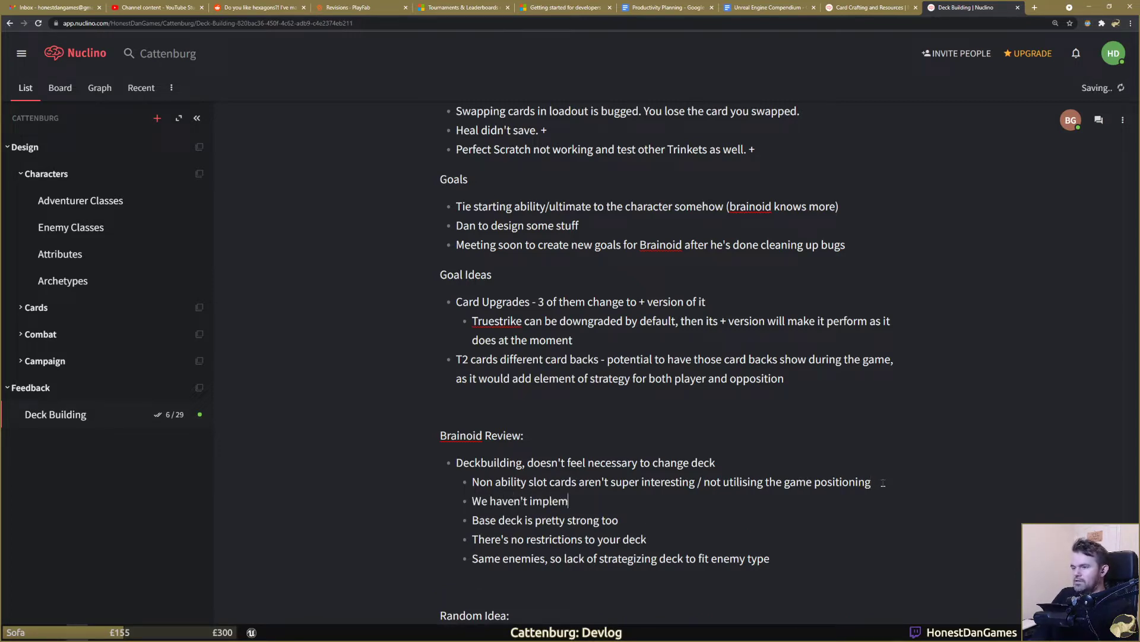
{"action": "type", "text": "ented"}
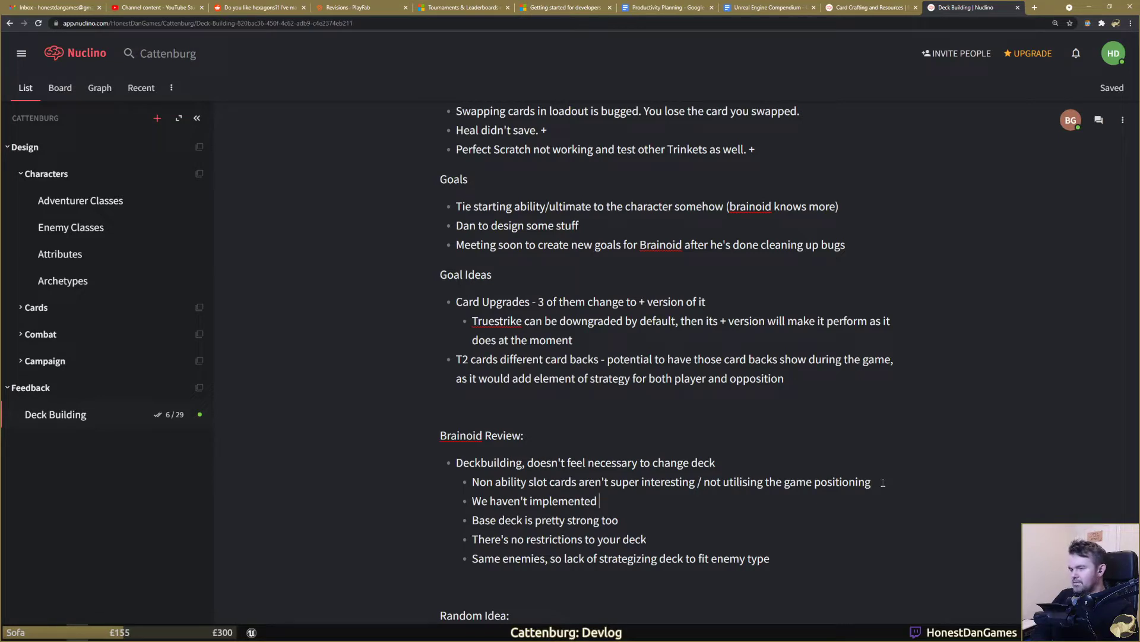
{"action": "type", "text": "cards that impac"}
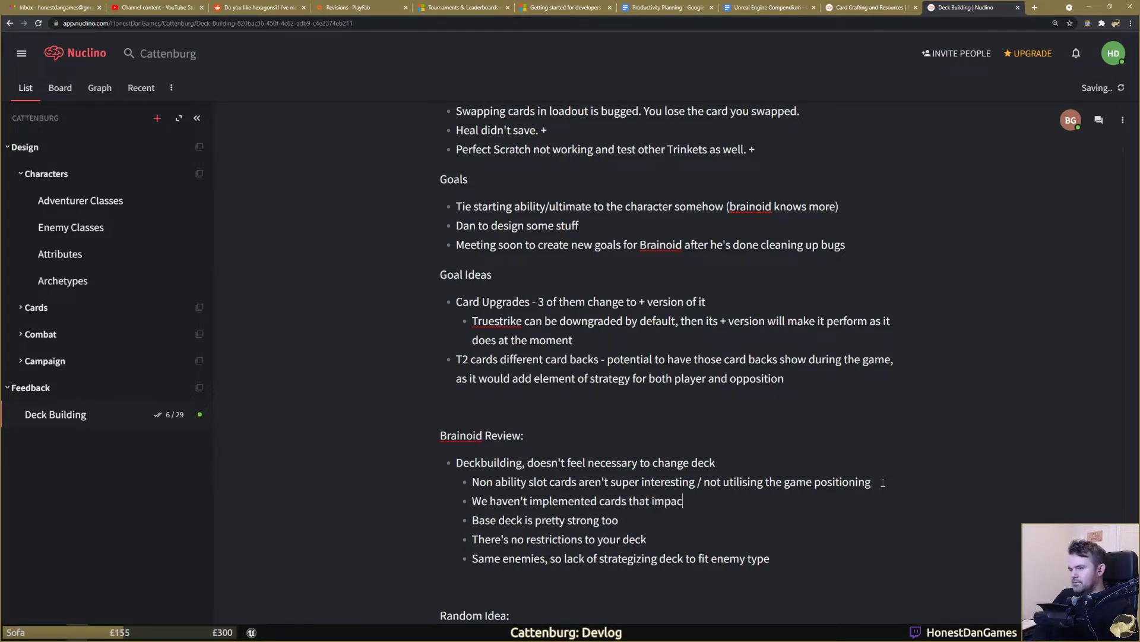
{"action": "type", "text": "t enemy slot"}
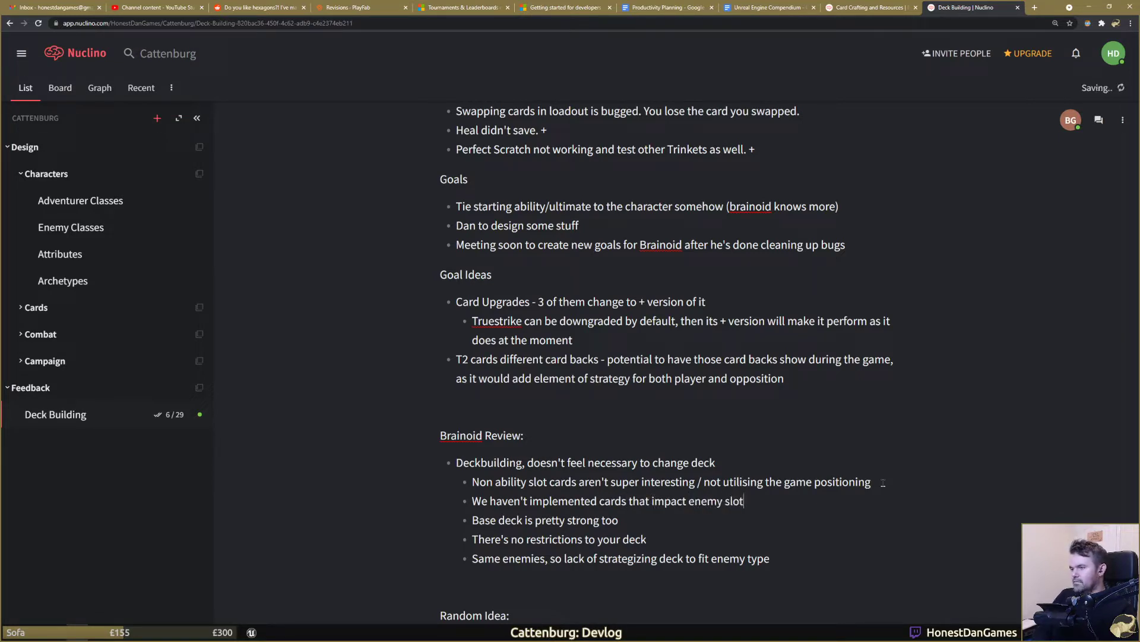
{"action": "type", "text": " cards."}
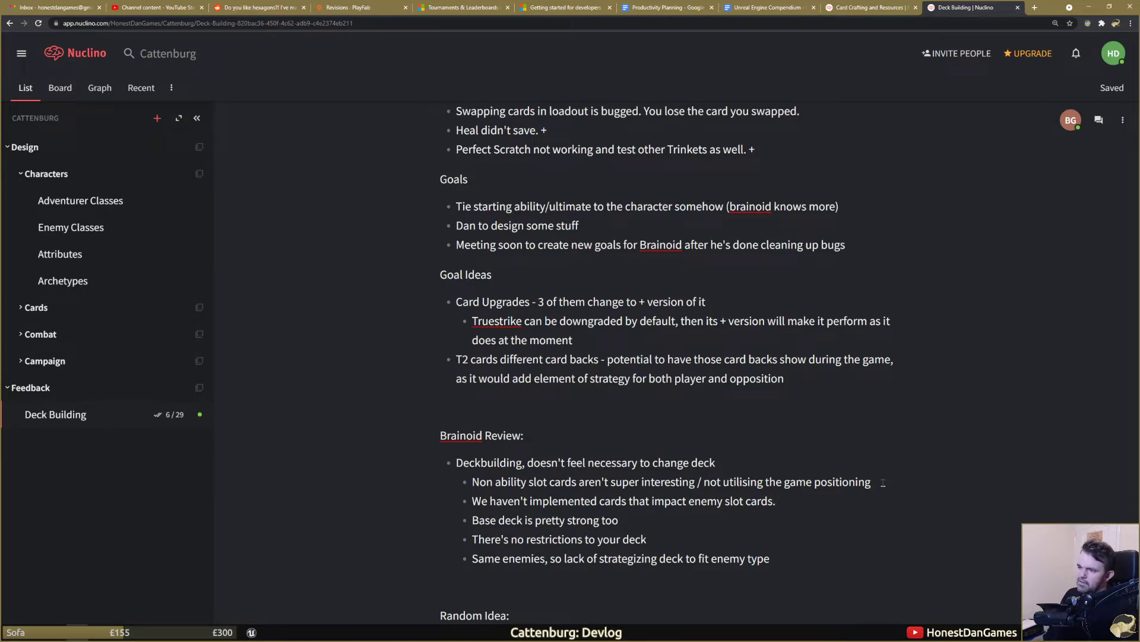
Step: Nest a bullet 'Force discard, Trap, Peek, Block for turn' under the enemy slot cards note
{"action": "key", "text": "Return"}
{"action": "key", "text": "Tab"}
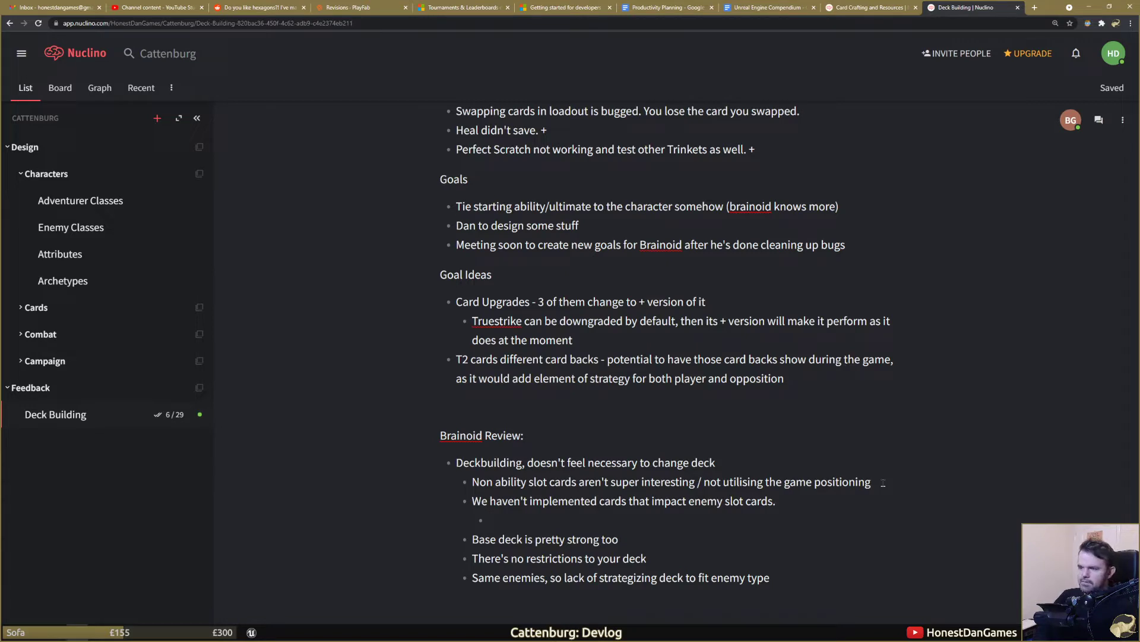
{"action": "type", "text": "Force discar"}
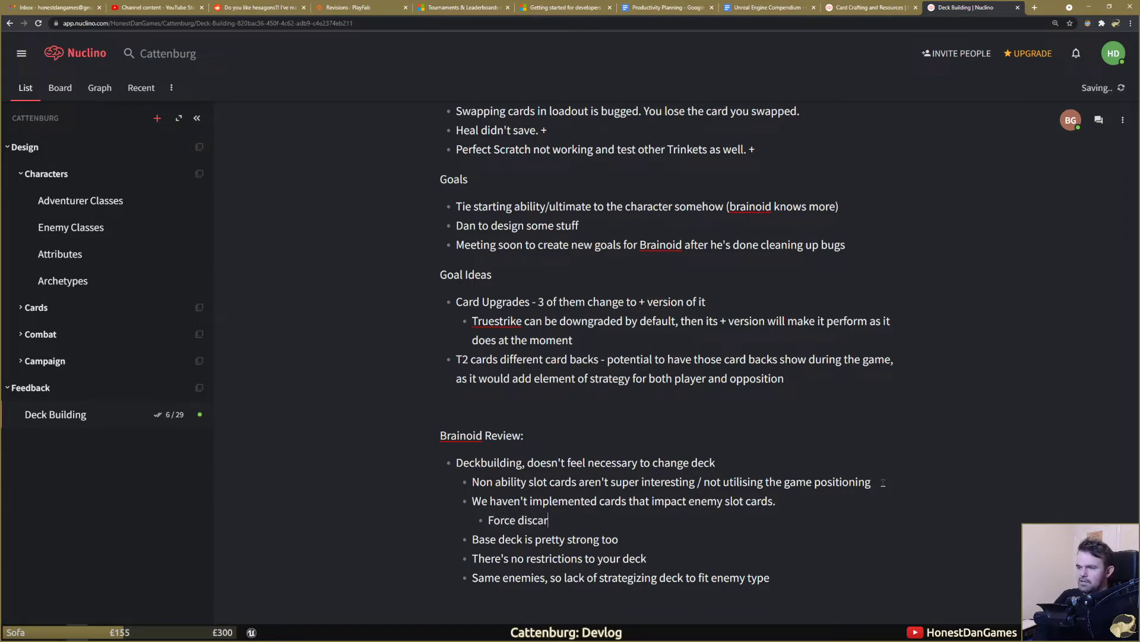
{"action": "type", "text": "d, Trap"}
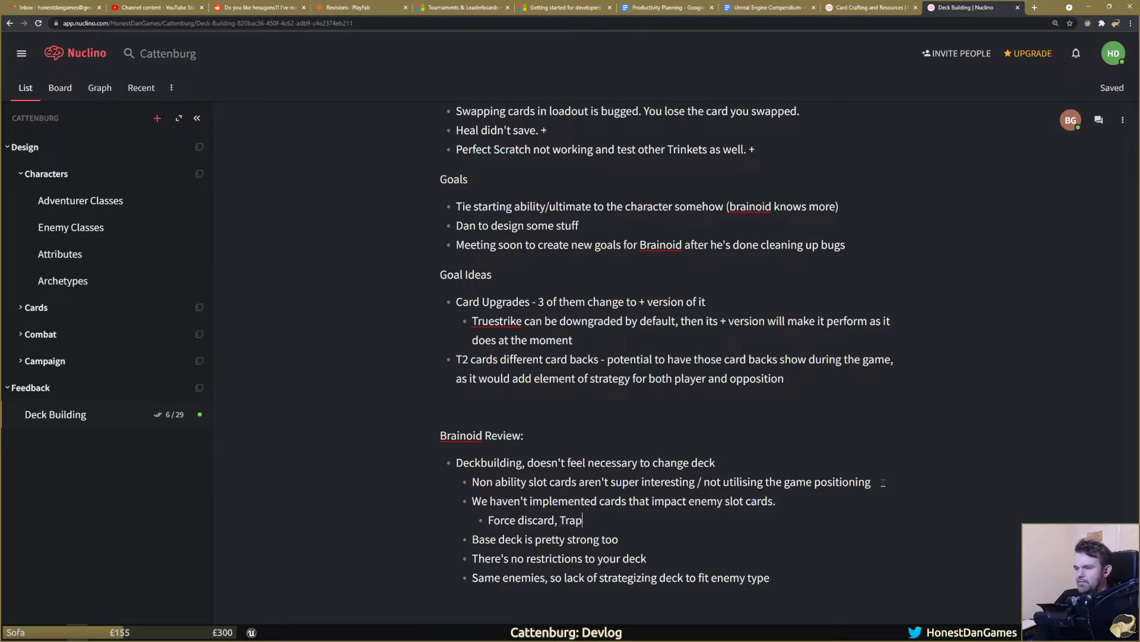
{"action": "type", "text": ","}
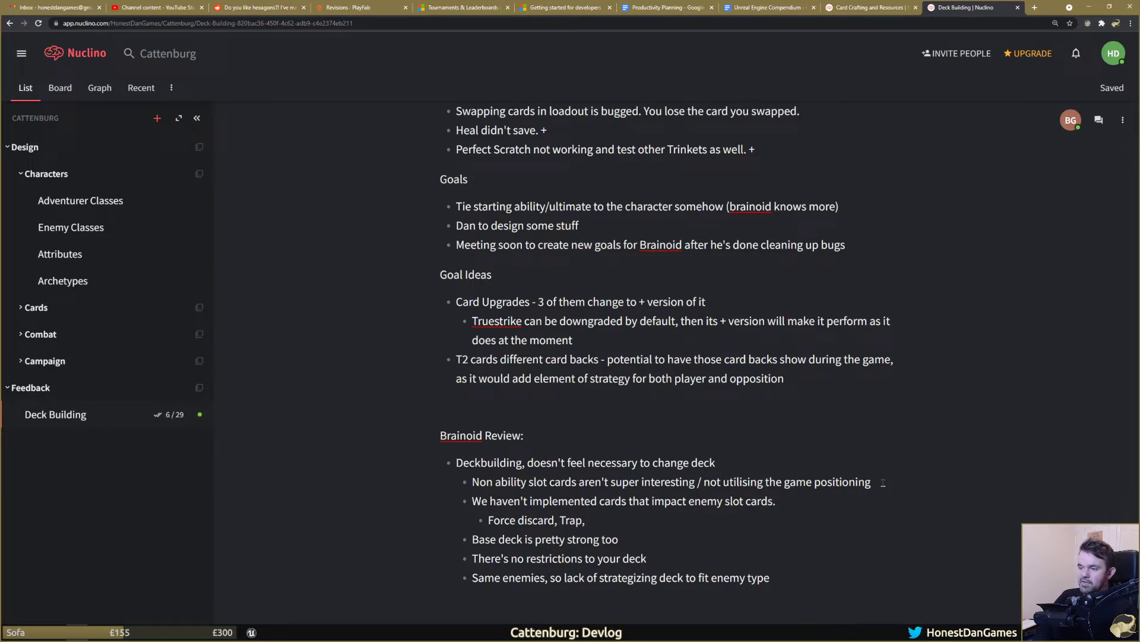
{"action": "type", "text": " Peek"}
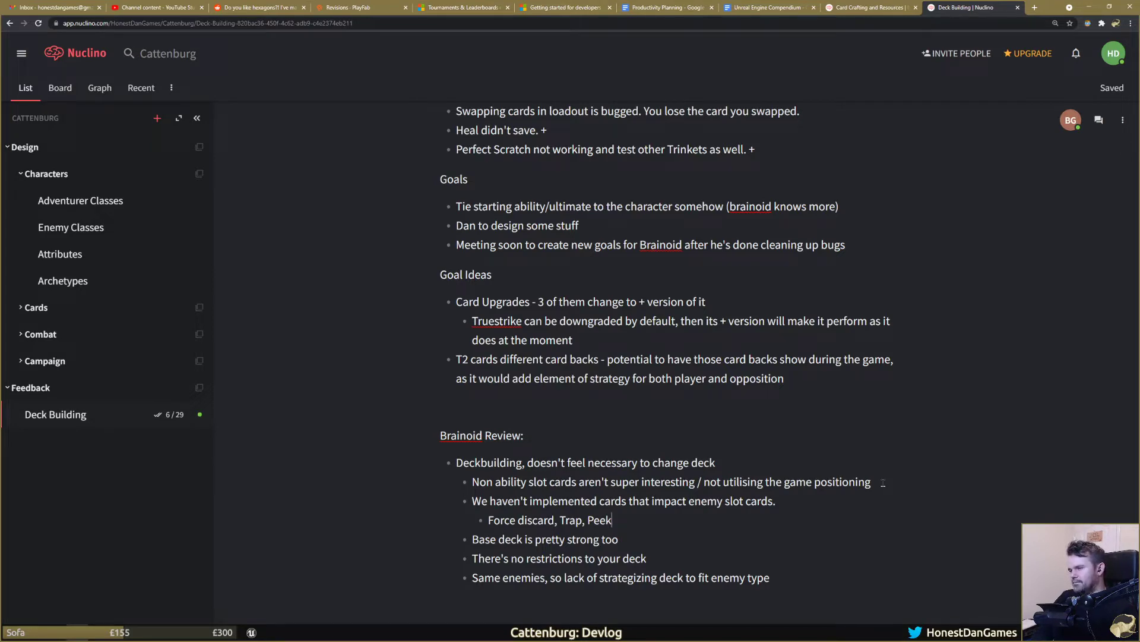
{"action": "type", "text": ","}
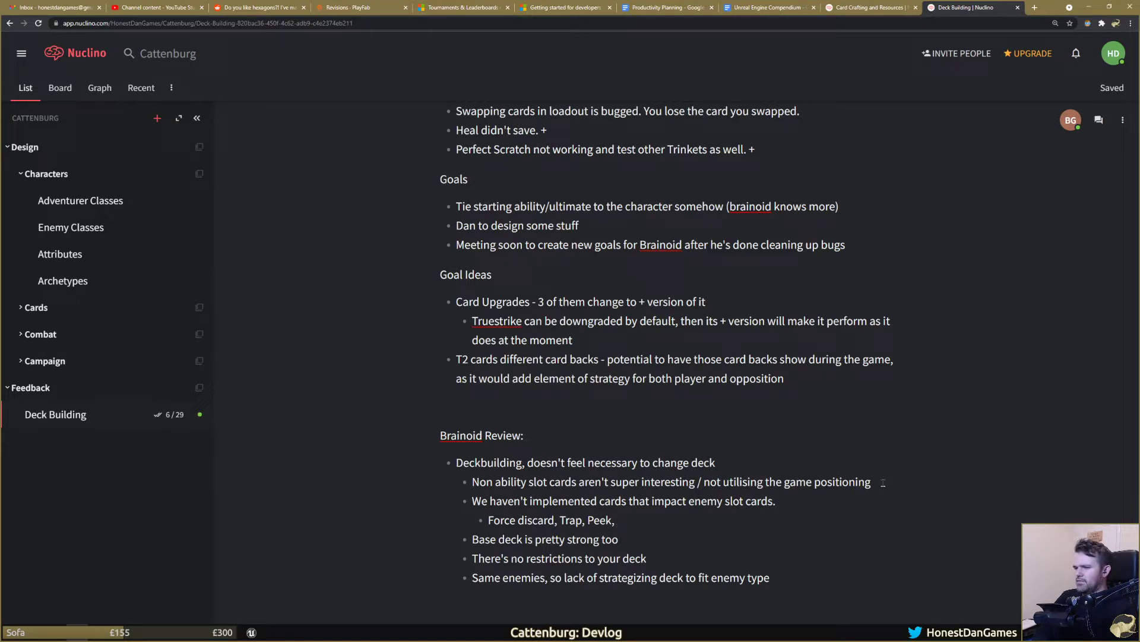
{"action": "type", "text": "Blo"}
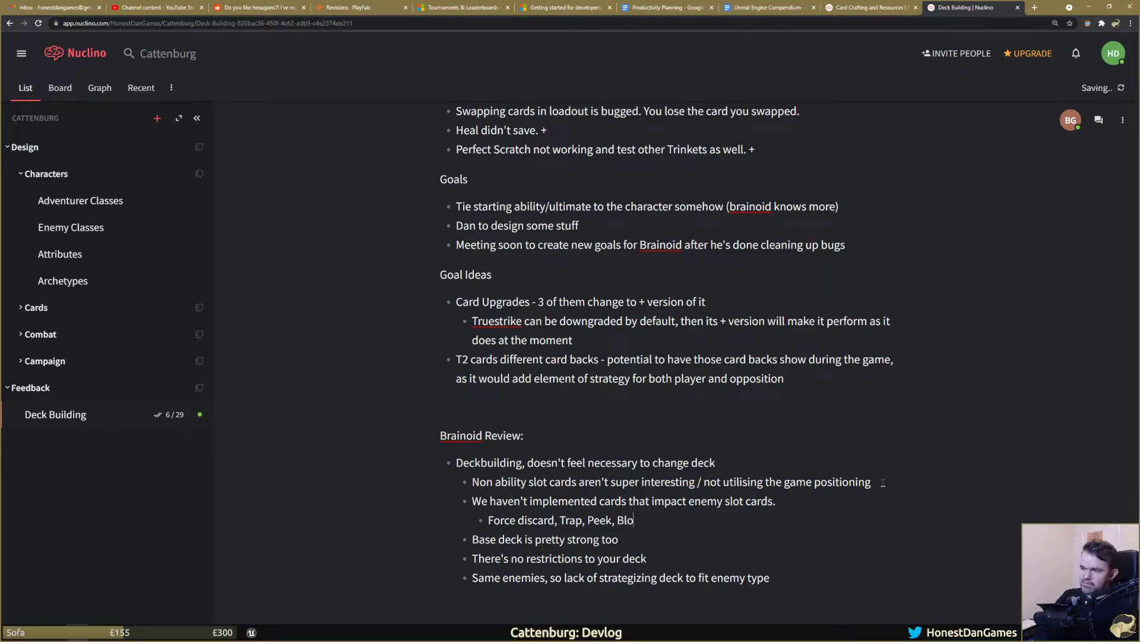
{"action": "type", "text": "ck for turn"}
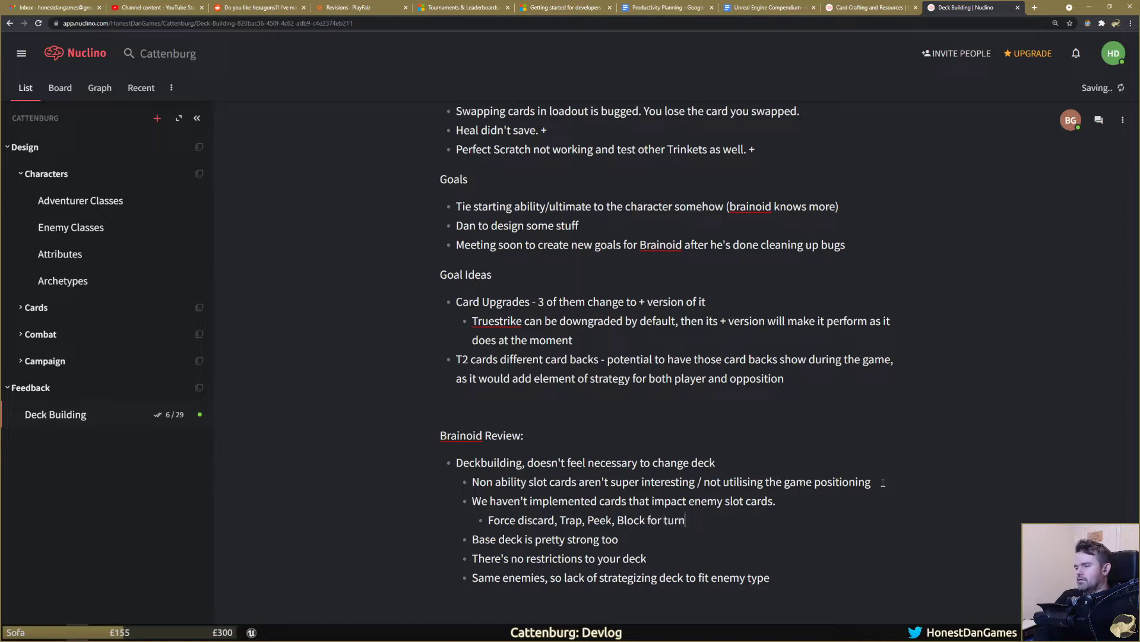
{"action": "left_click", "coordinate": [621, 539]}
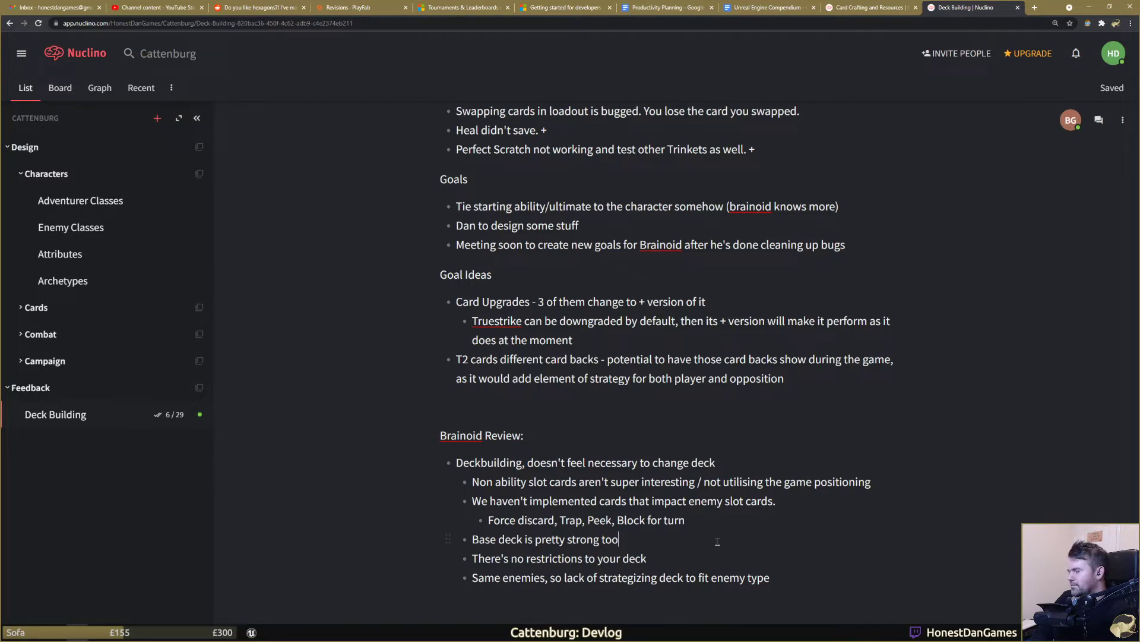
Step: Add the top-level point 'Navigation Map is boring' with an indented empty sub-bullet below it
{"action": "scroll", "coordinate": [764, 505], "scroll_direction": "down", "scroll_amount": 2}
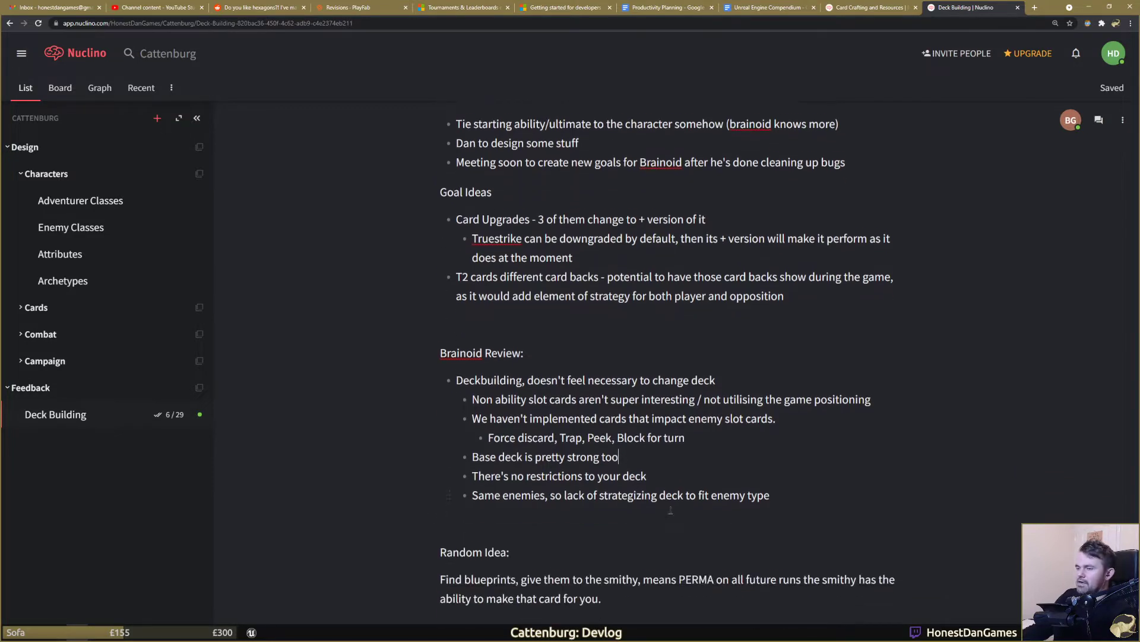
{"action": "key", "text": "Return"}
{"action": "key", "text": "shift+Tab"}
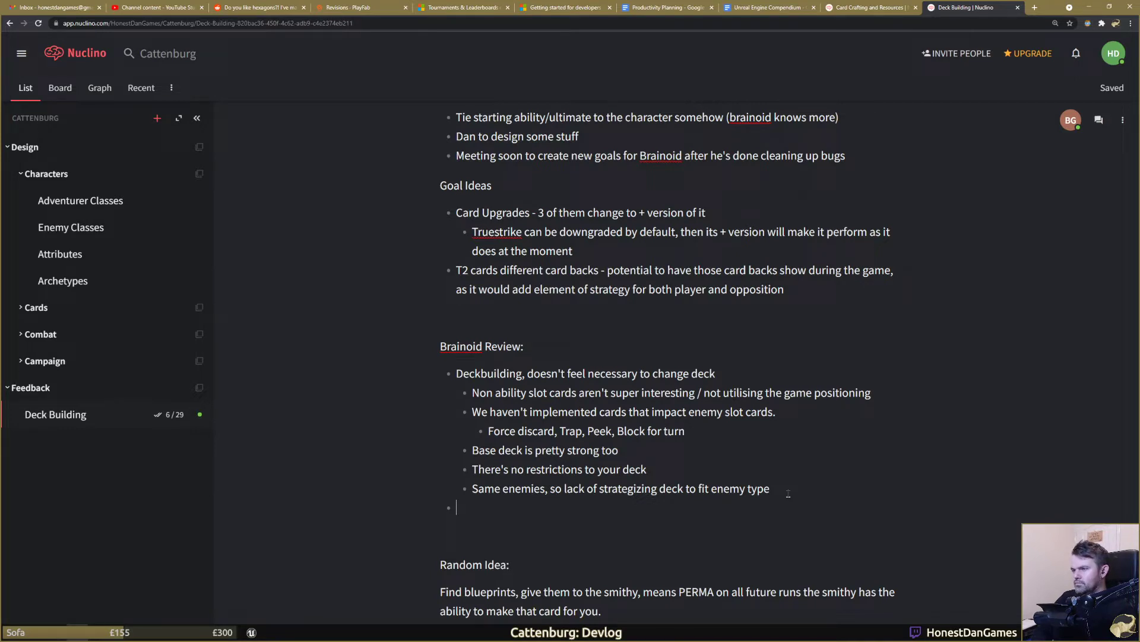
{"action": "type", "text": "Na"}
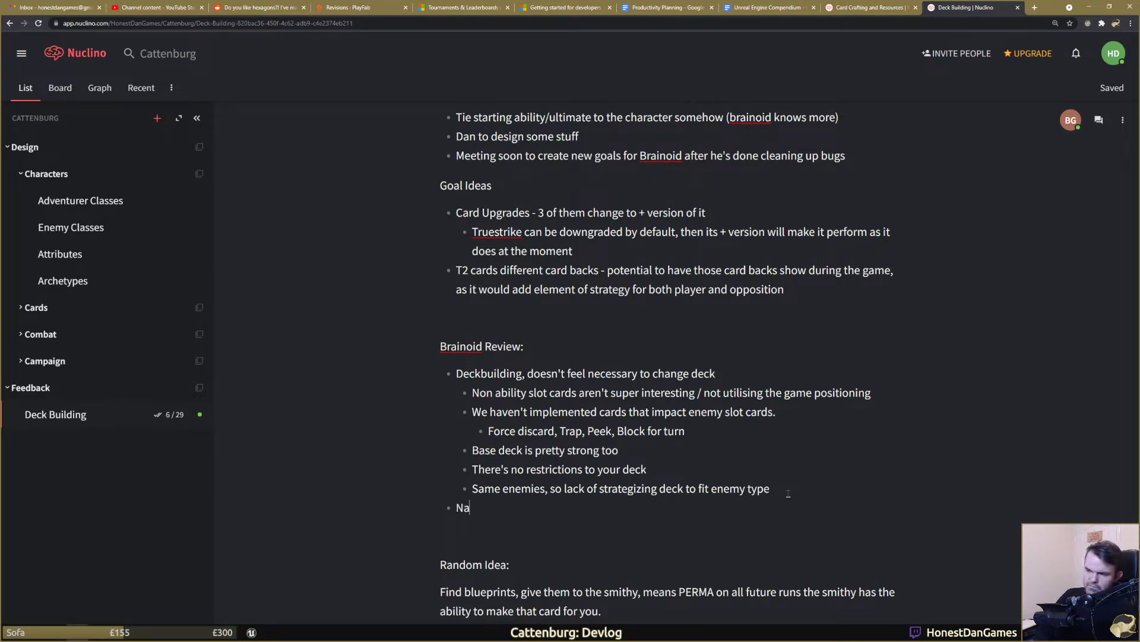
{"action": "type", "text": "vigation Map i"}
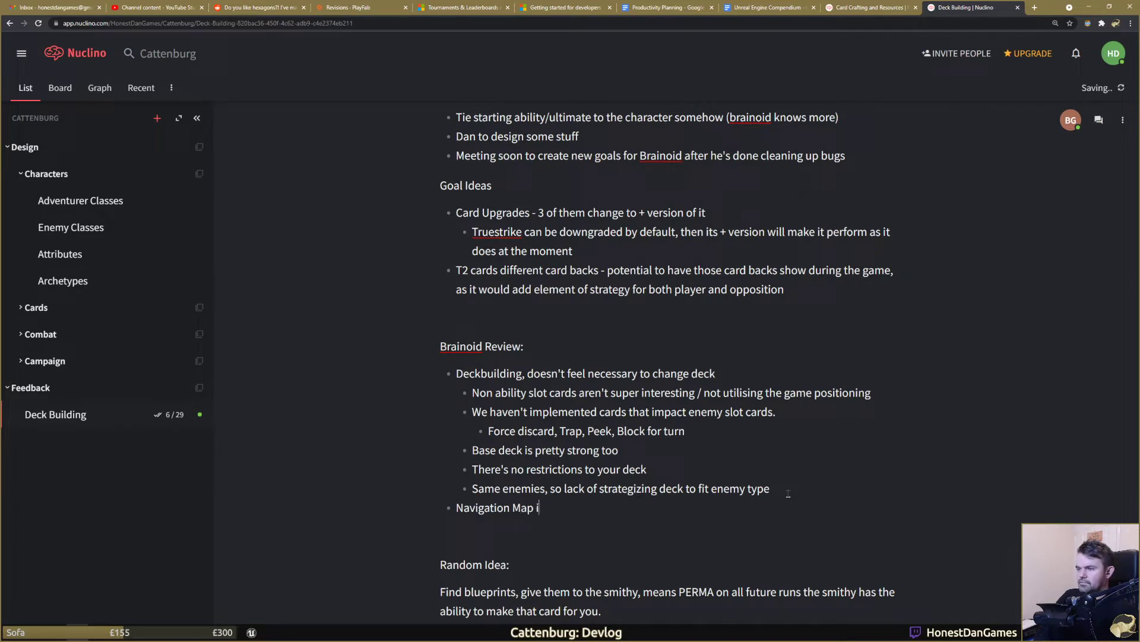
{"action": "type", "text": "s moving"}
{"action": "key", "text": "BackSpace"}
{"action": "key", "text": "BackSpace"}
{"action": "key", "text": "BackSpace"}
{"action": "key", "text": "BackSpace"}
{"action": "key", "text": "BackSpace"}
{"action": "key", "text": "BackSpace"}
{"action": "type", "text": "boring"}
{"action": "key", "text": "Return"}
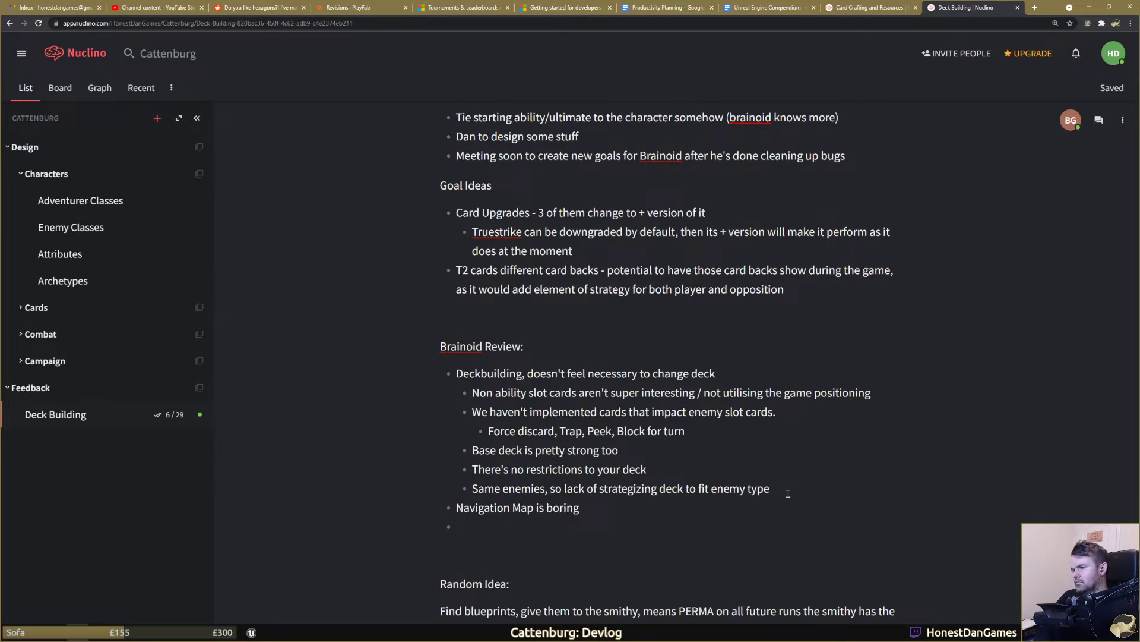
{"action": "key", "text": "Tab"}
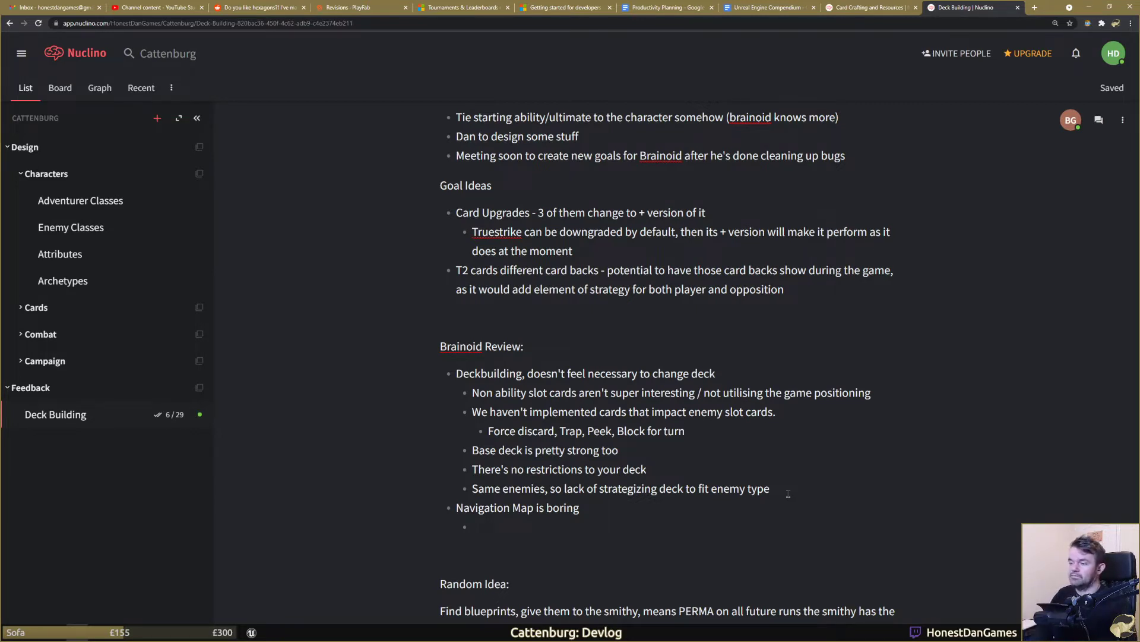
Step: Write the Navigation Map sub-bullet 'It's complicated to add to current map due to implementation - so avoiding adding more mechanics.'
{"action": "type", "text": "We c"}
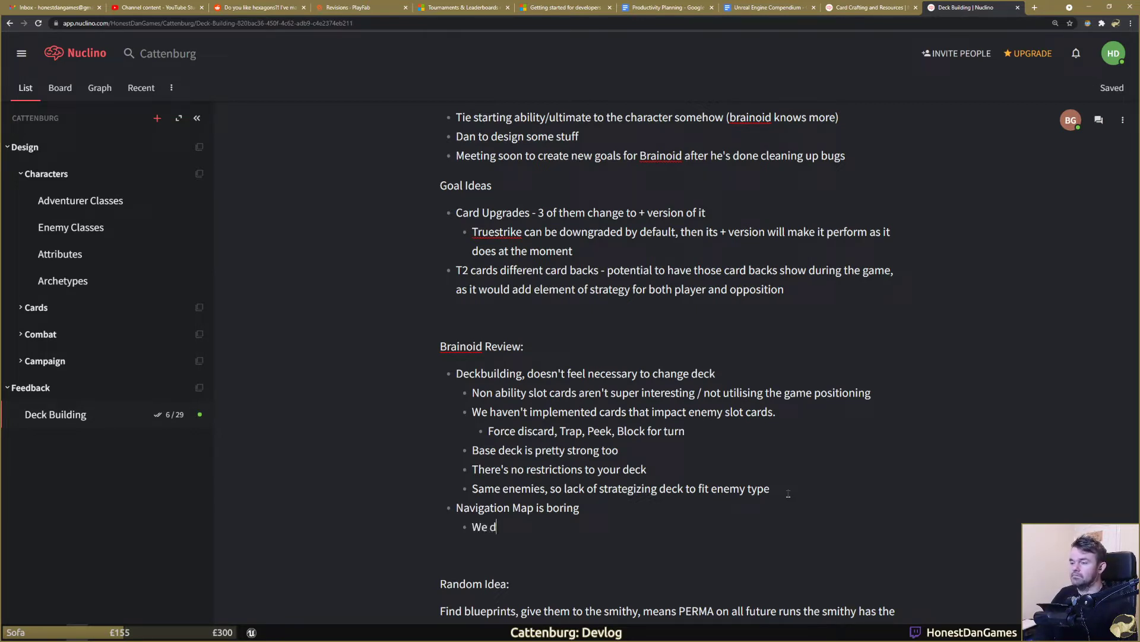
{"action": "key", "text": "BackSpace"}
{"action": "key", "text": "BackSpace"}
{"action": "key", "text": "BackSpace"}
{"action": "key", "text": "BackSpace"}
{"action": "type", "text": "It"}
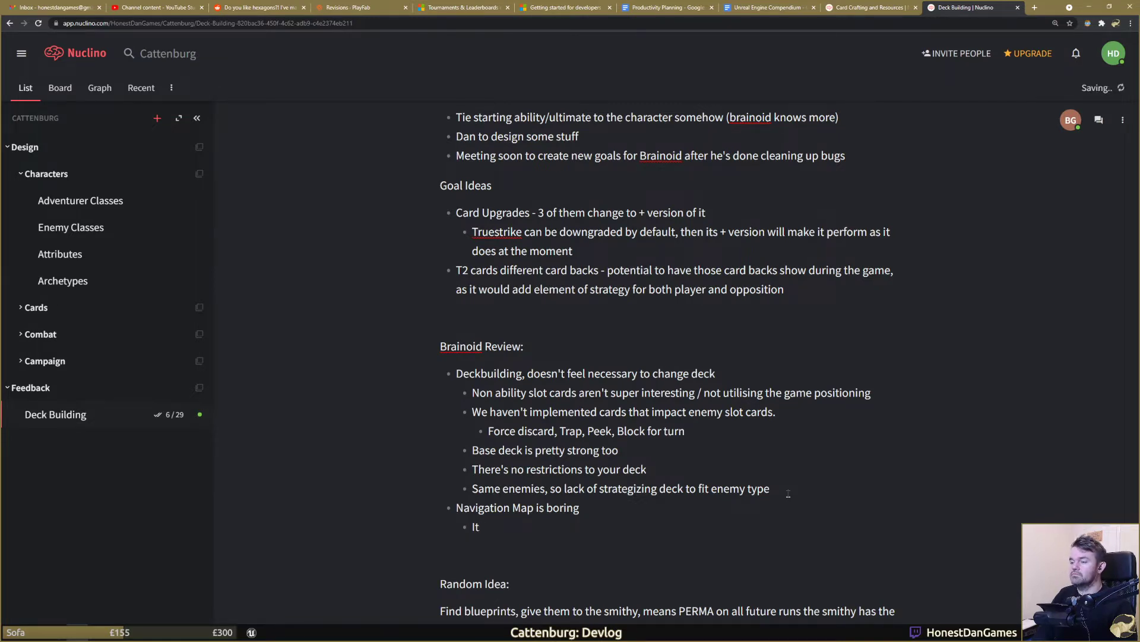
{"action": "type", "text": "'s complicated "}
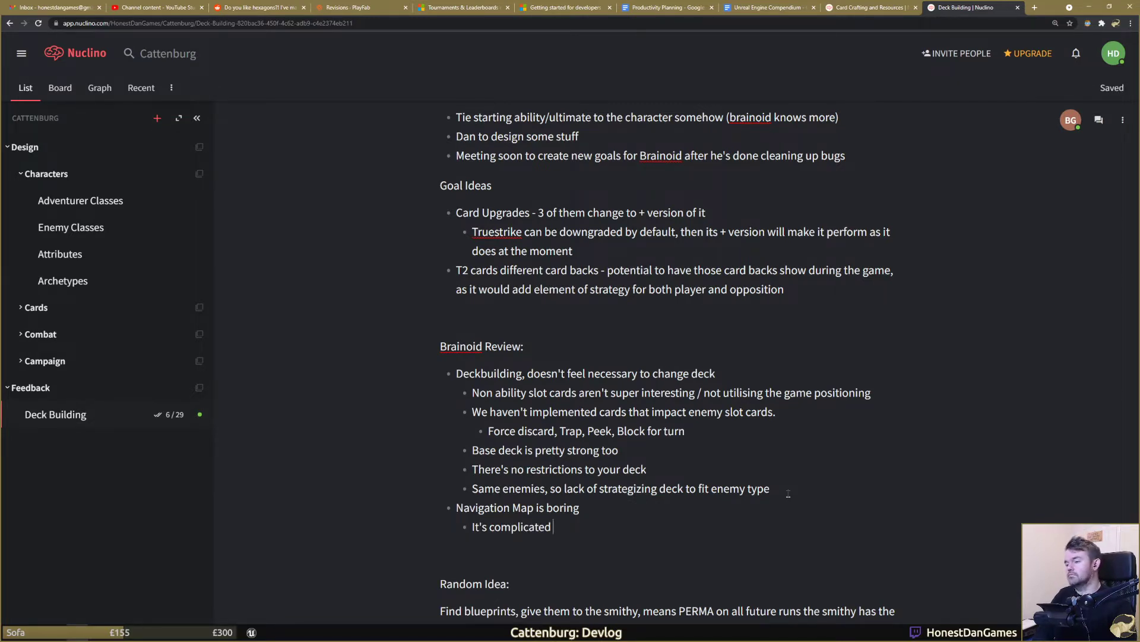
{"action": "type", "text": "to add"}
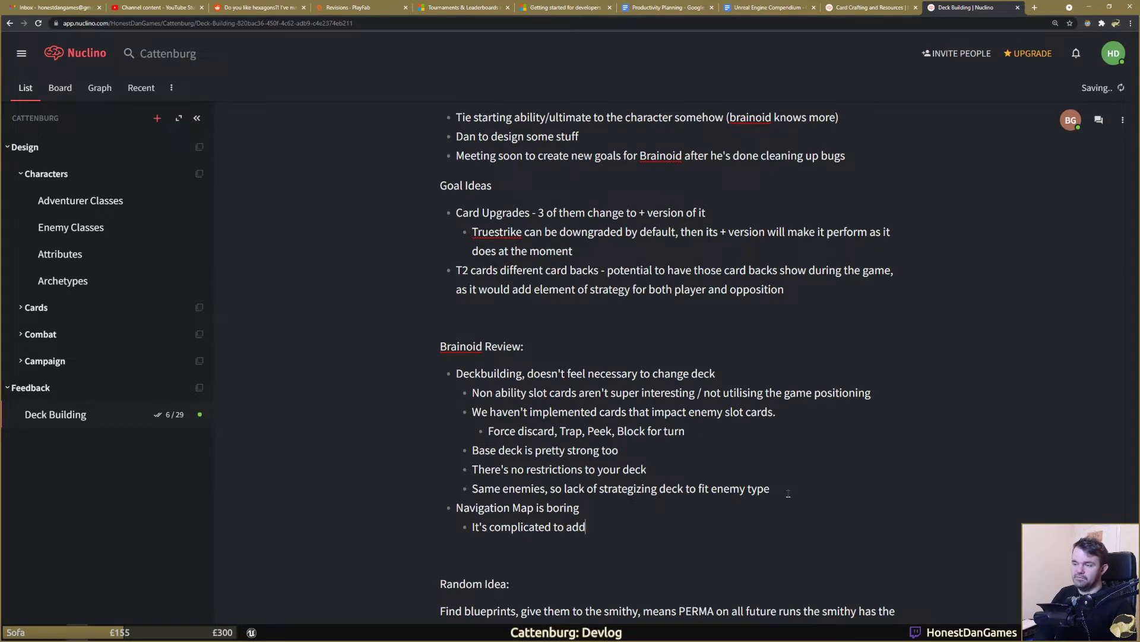
{"action": "type", "text": " to current mpa"}
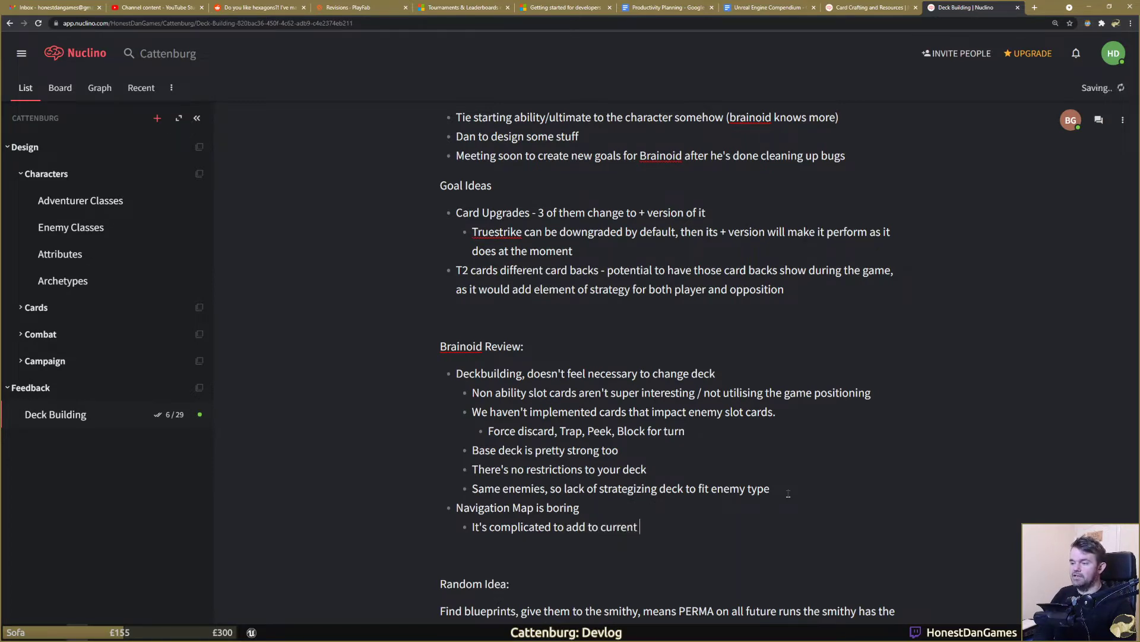
{"action": "key", "text": "BackSpace"}
{"action": "key", "text": "BackSpace"}
{"action": "type", "text": "ap due to implementation"}
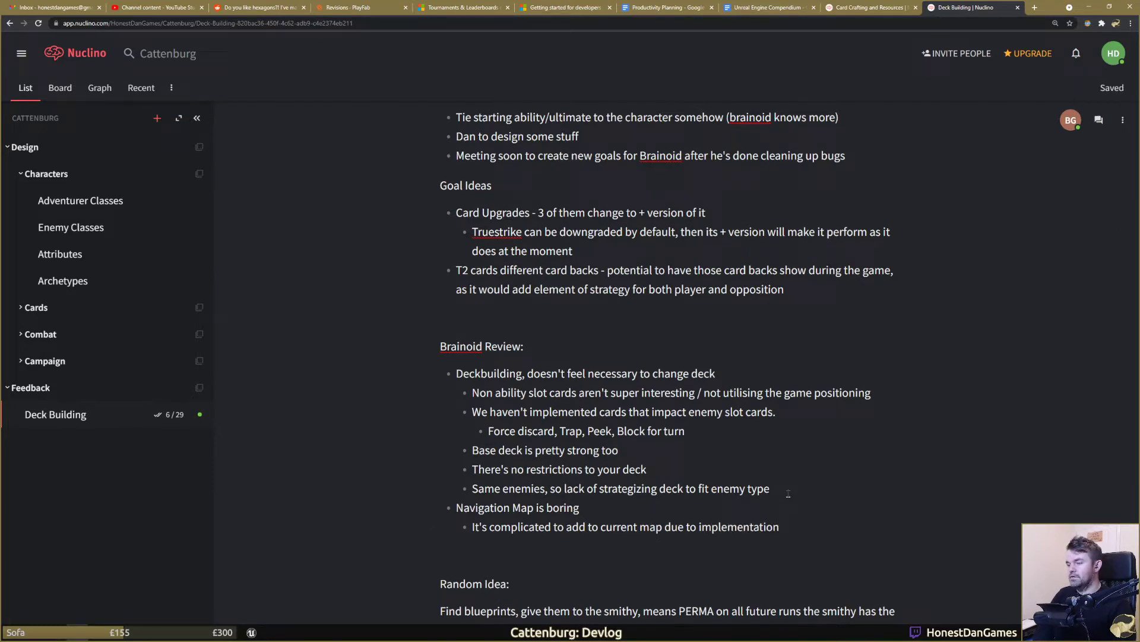
{"action": "type", "text": " - so avoid"}
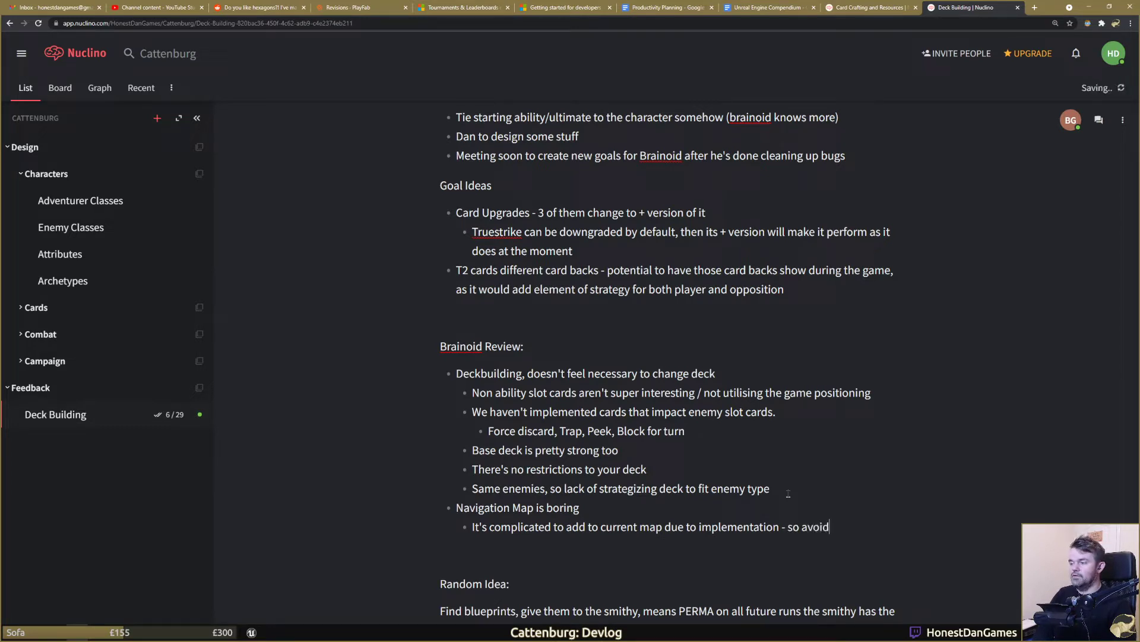
{"action": "type", "text": "ing adding more "}
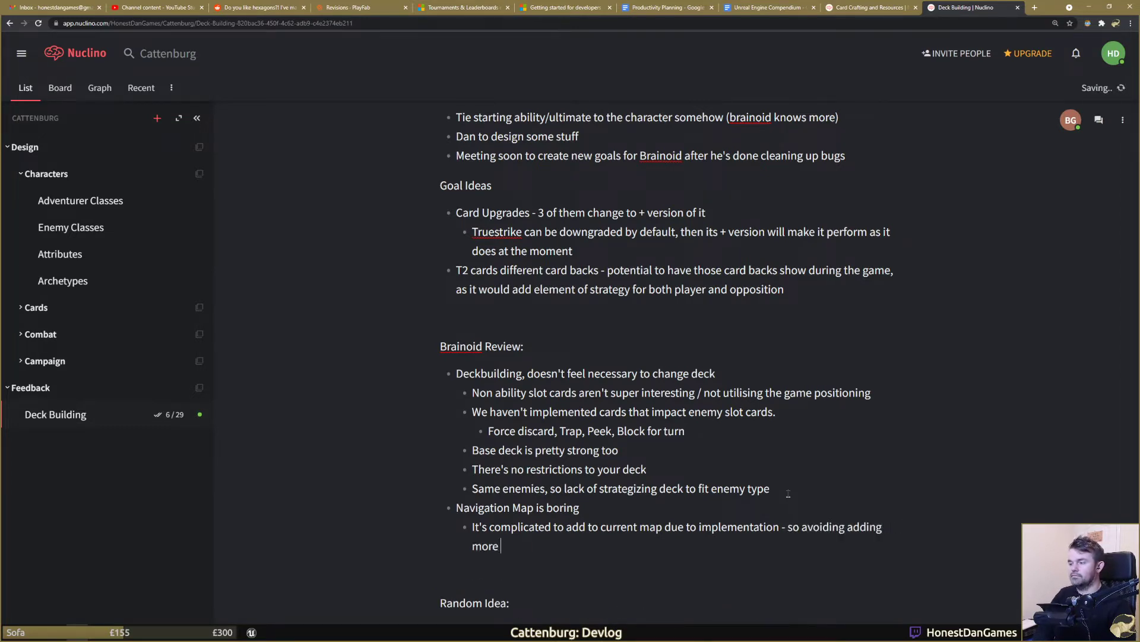
{"action": "type", "text": "mechanics."}
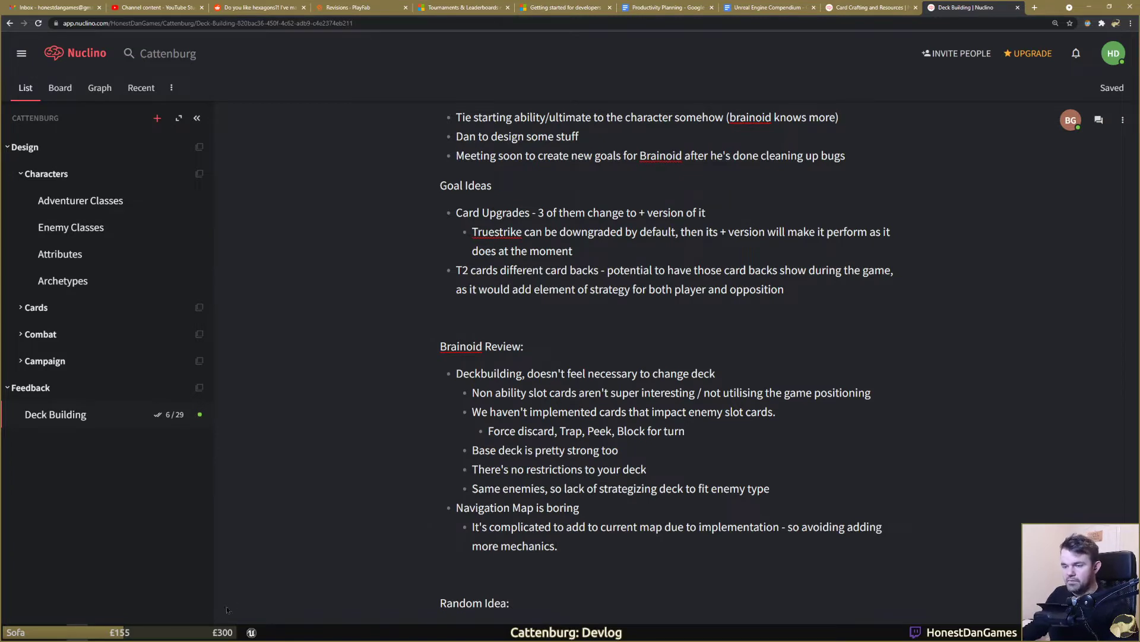
Step: Launch Paint with a blank canvas and enter 'stormwind map wow' in a new browser tab
{"action": "key", "text": "super"}
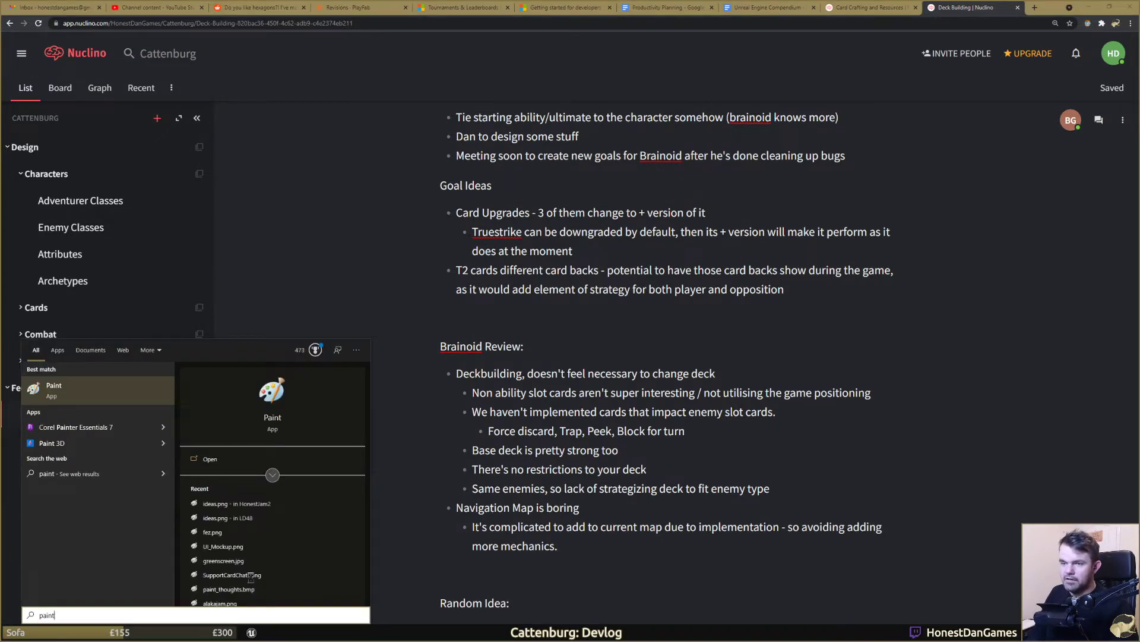
{"action": "key", "text": "Return"}
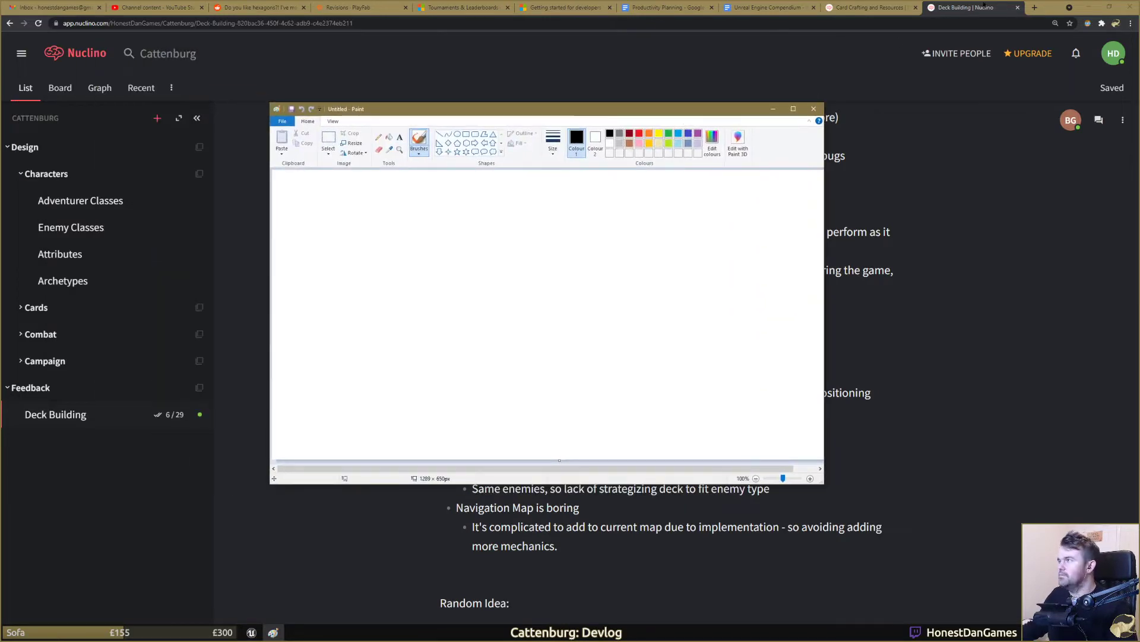
{"action": "left_click", "coordinate": [1035, 8]}
{"action": "type", "text": "stormwind map"}
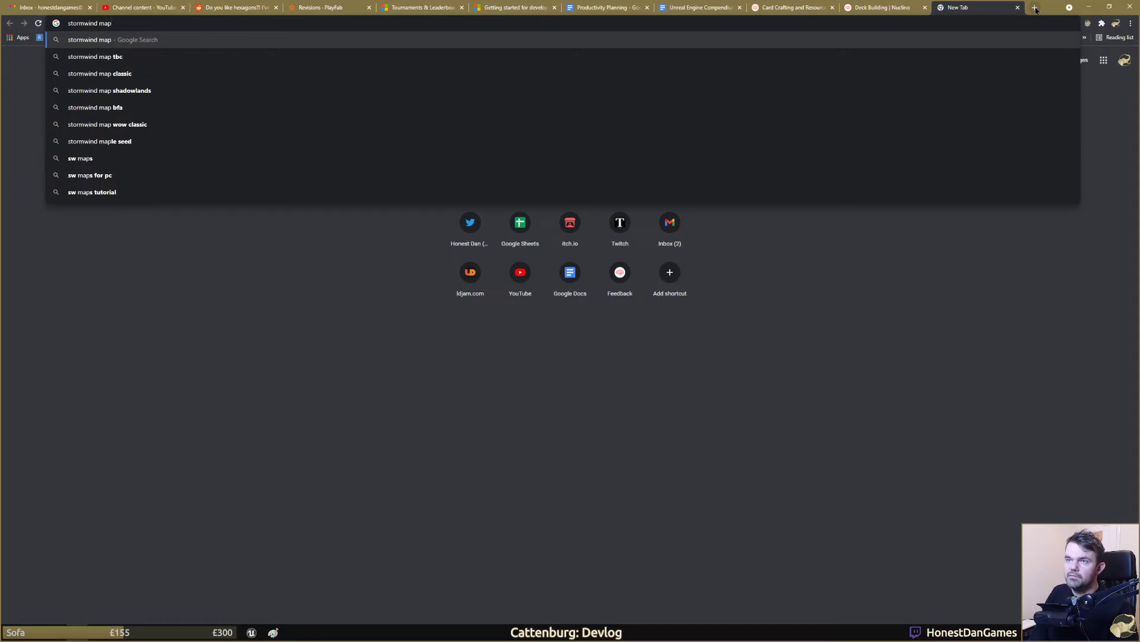
{"action": "type", "text": " wow"}
Step: Search images for 'stormwind map wow' and copy Wowpedia's Stormwind City map image
{"action": "key", "text": "Return"}
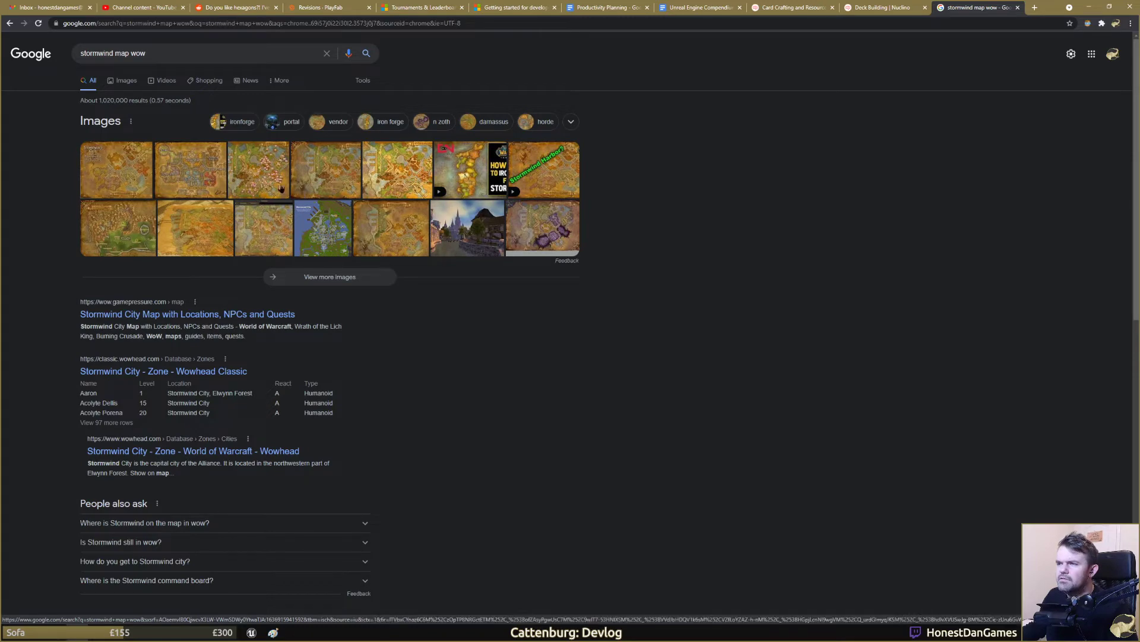
{"action": "left_click", "coordinate": [133, 224]}
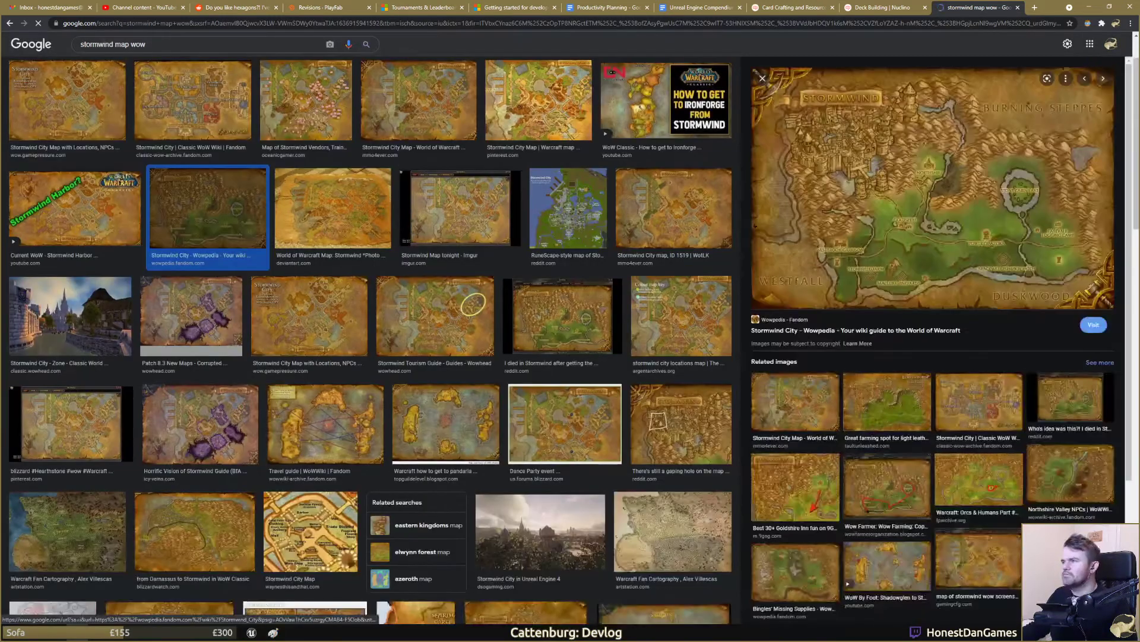
{"action": "right_click", "coordinate": [858, 156]}
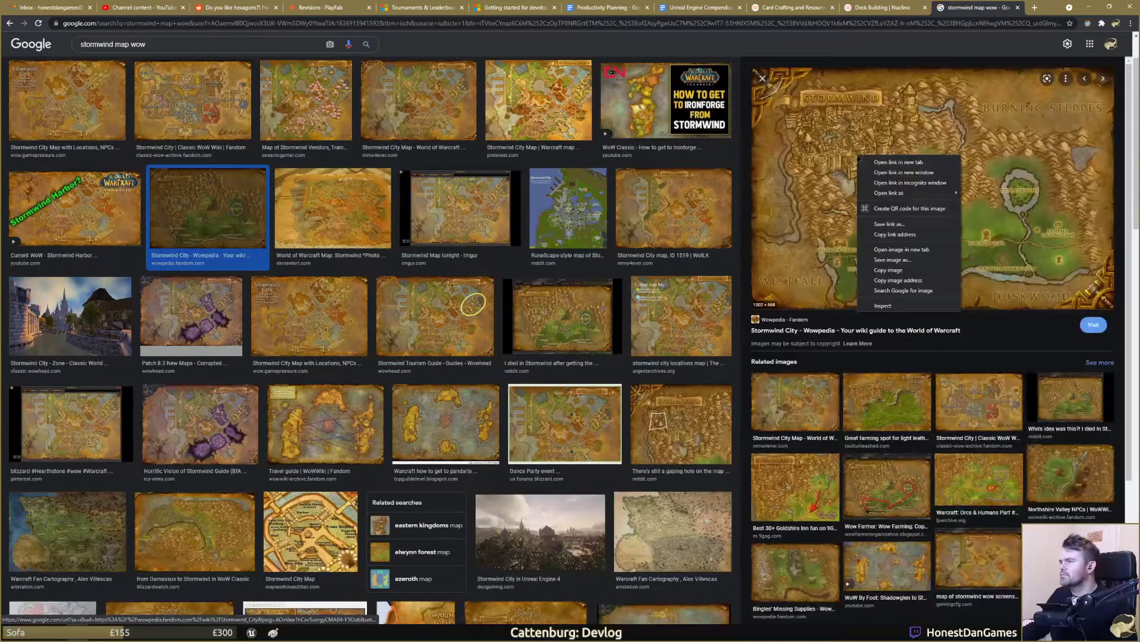
{"action": "left_click", "coordinate": [896, 272]}
Step: Paste the Stormwind map into a maximized, zoomed-in Paint canvas and select green
{"action": "left_click", "coordinate": [273, 632]}
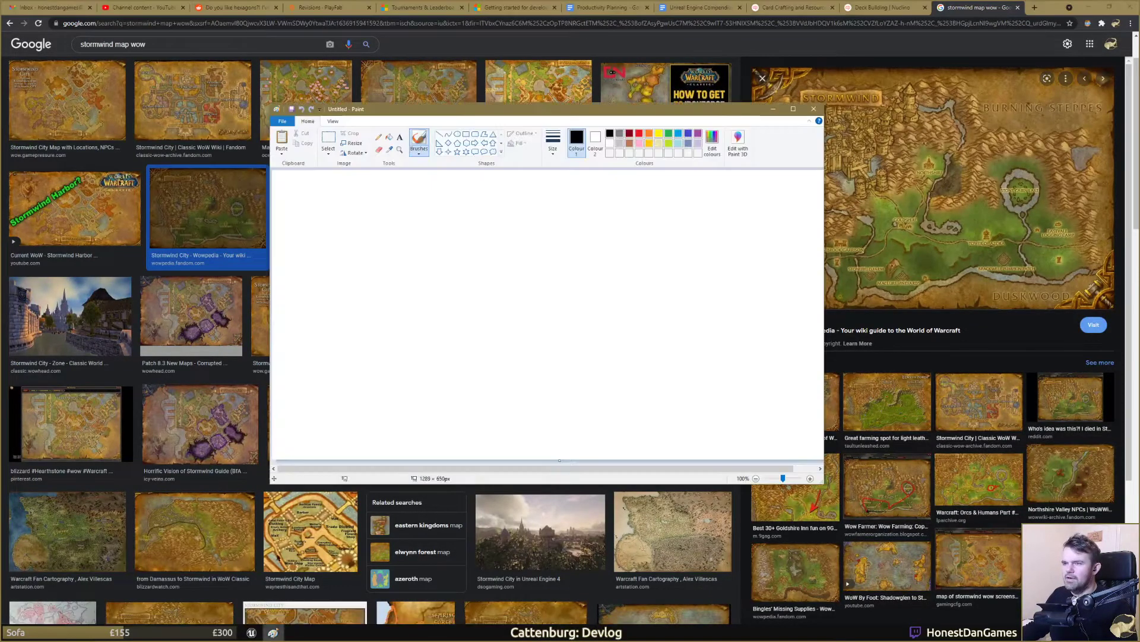
{"action": "key", "text": "ctrl+v"}
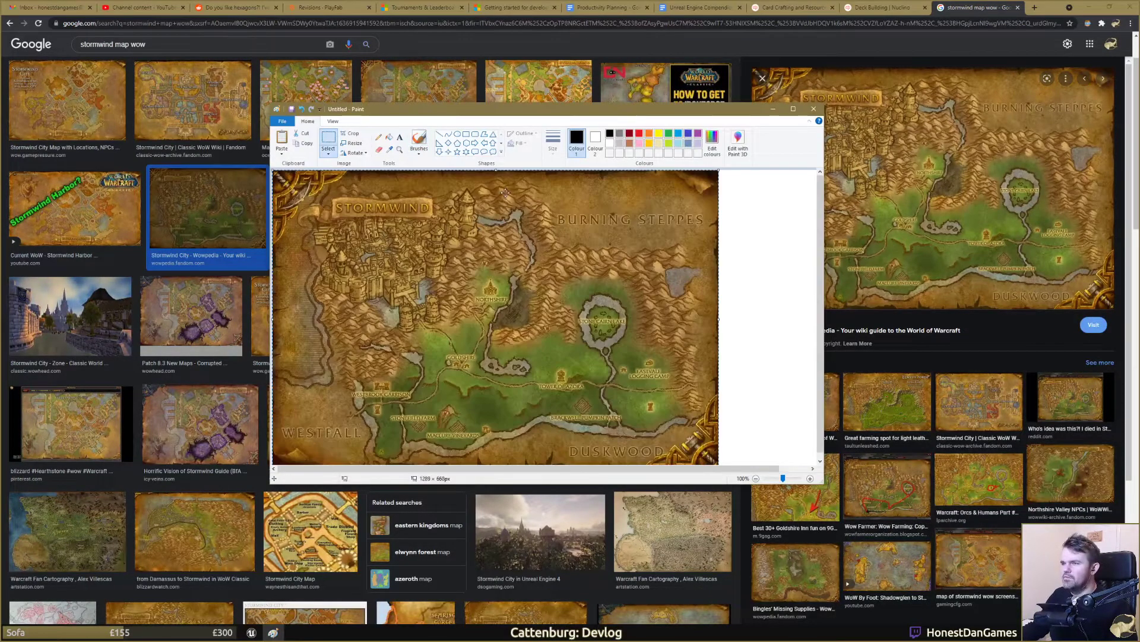
{"action": "left_click", "coordinate": [793, 109]}
{"action": "scroll", "coordinate": [300, 190], "scroll_direction": "up", "scroll_amount": 1}
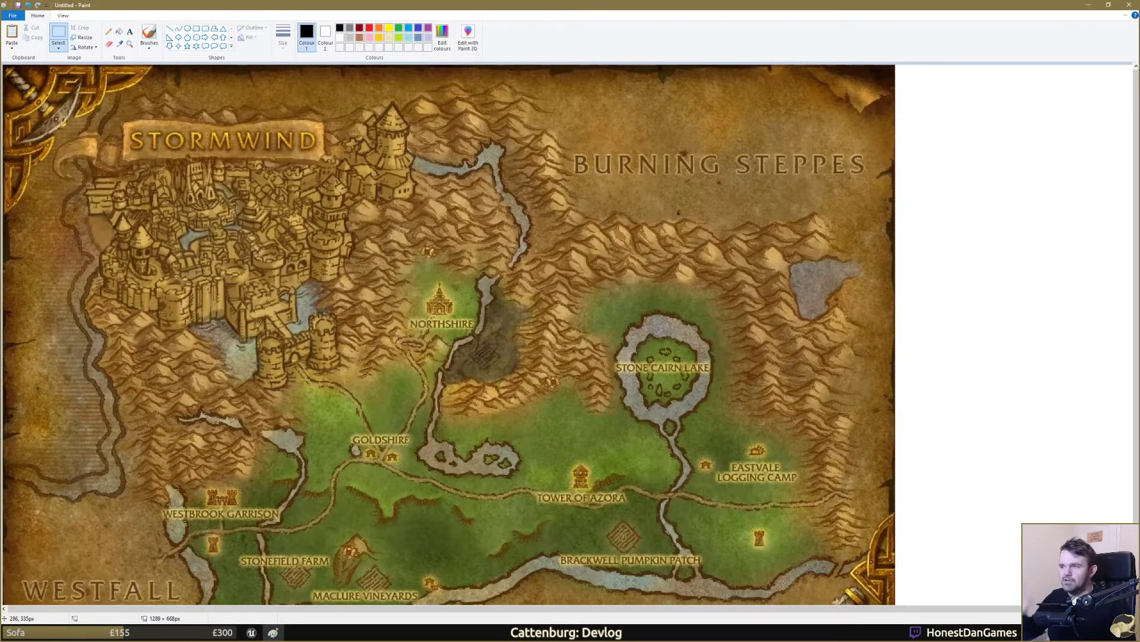
{"action": "left_click", "coordinate": [398, 28]}
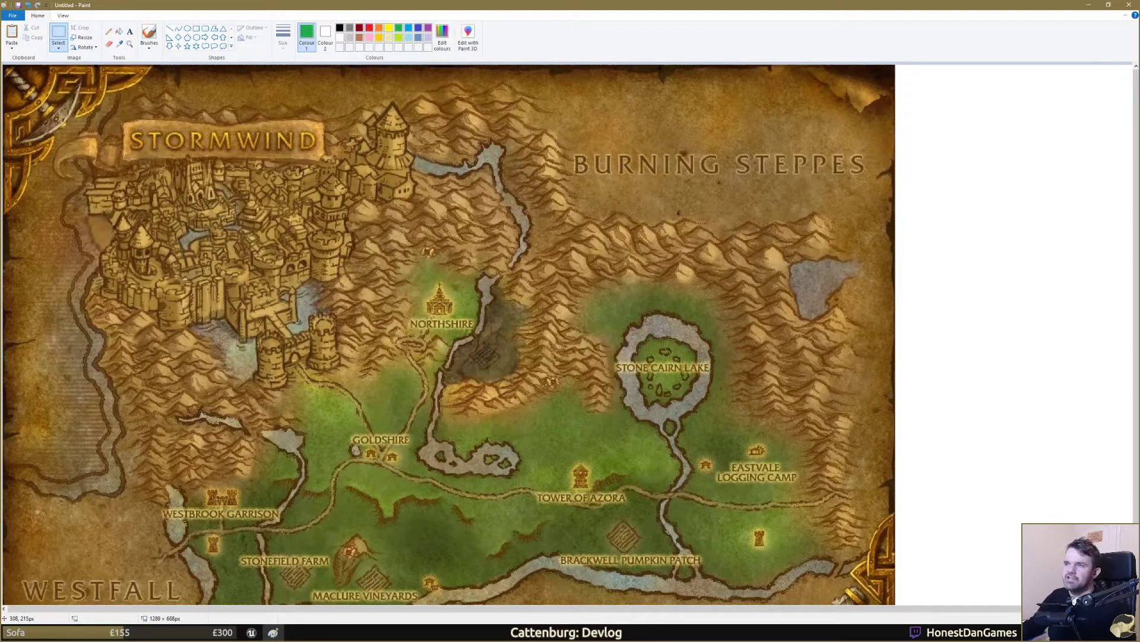
Step: Brush orange circles around Goldshire, Tower of Azora and the mountains left of Stone Cairn Lake
{"action": "left_click", "coordinate": [379, 28]}
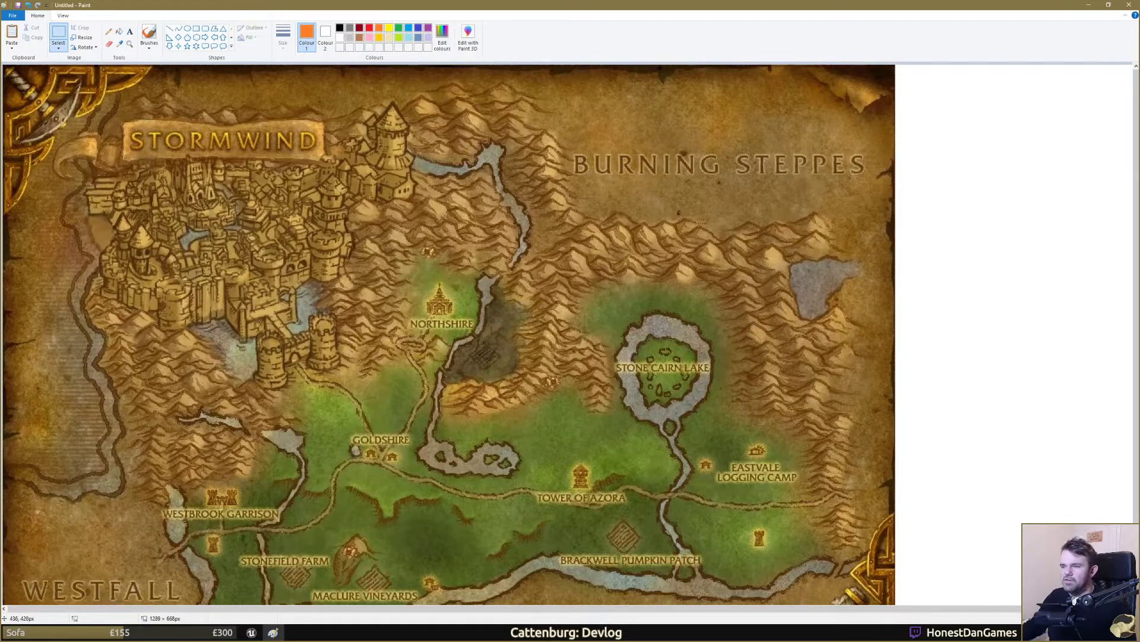
{"action": "left_click", "coordinate": [150, 33]}
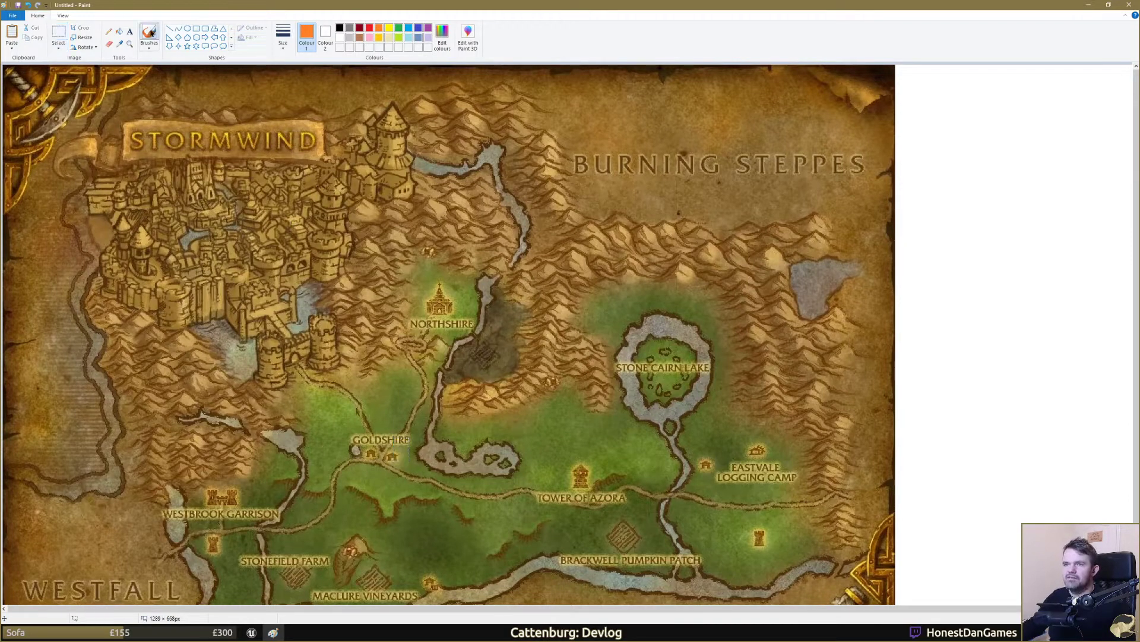
{"action": "mouse_move", "coordinate": [393, 430]}
{"action": "left_mouse_down"}
{"action": "mouse_move", "coordinate": [412, 455]}
{"action": "mouse_move", "coordinate": [385, 429]}
{"action": "left_mouse_up"}
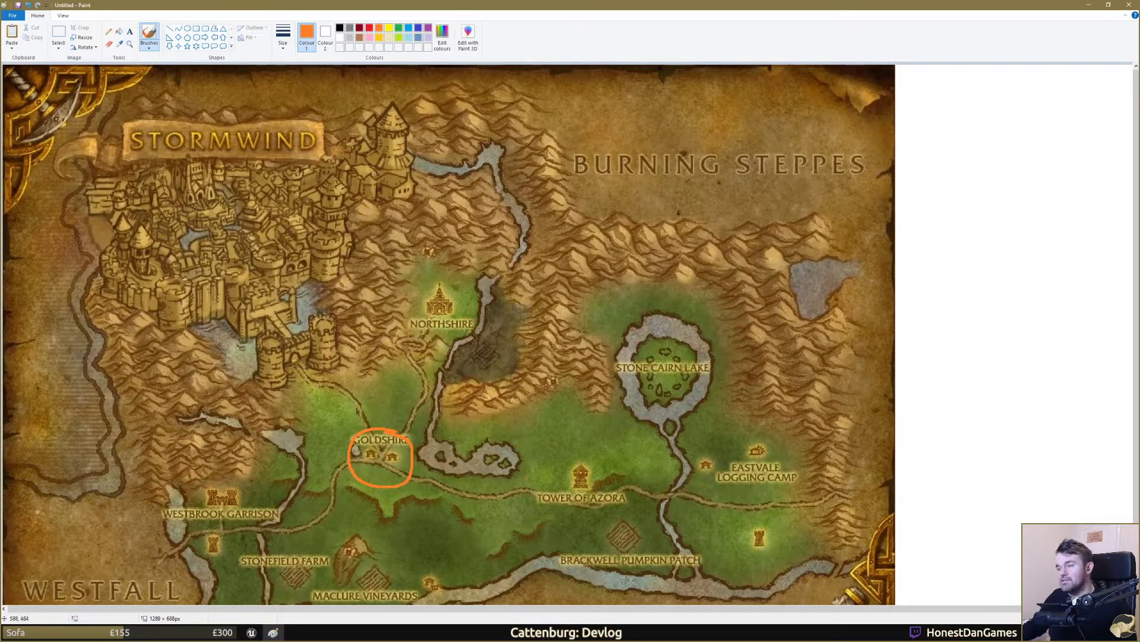
{"action": "mouse_move", "coordinate": [585, 451]}
{"action": "left_mouse_down"}
{"action": "mouse_move", "coordinate": [601, 471]}
{"action": "mouse_move", "coordinate": [587, 452]}
{"action": "left_mouse_up"}
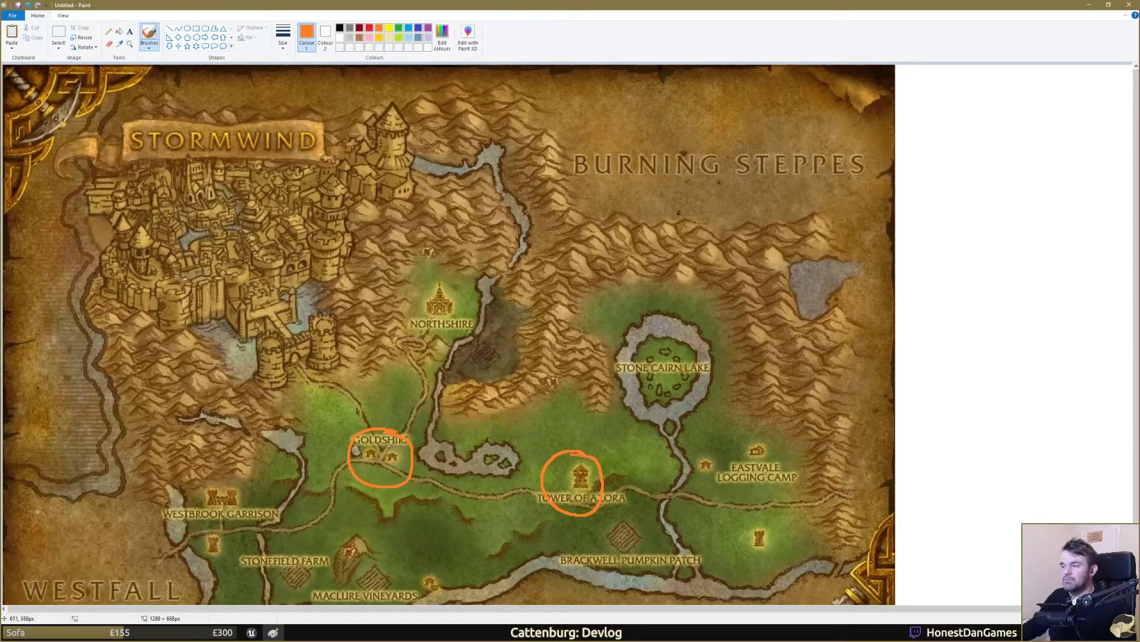
{"action": "left_click_drag", "start_coordinate": [567, 310], "coordinate": [594, 313]}
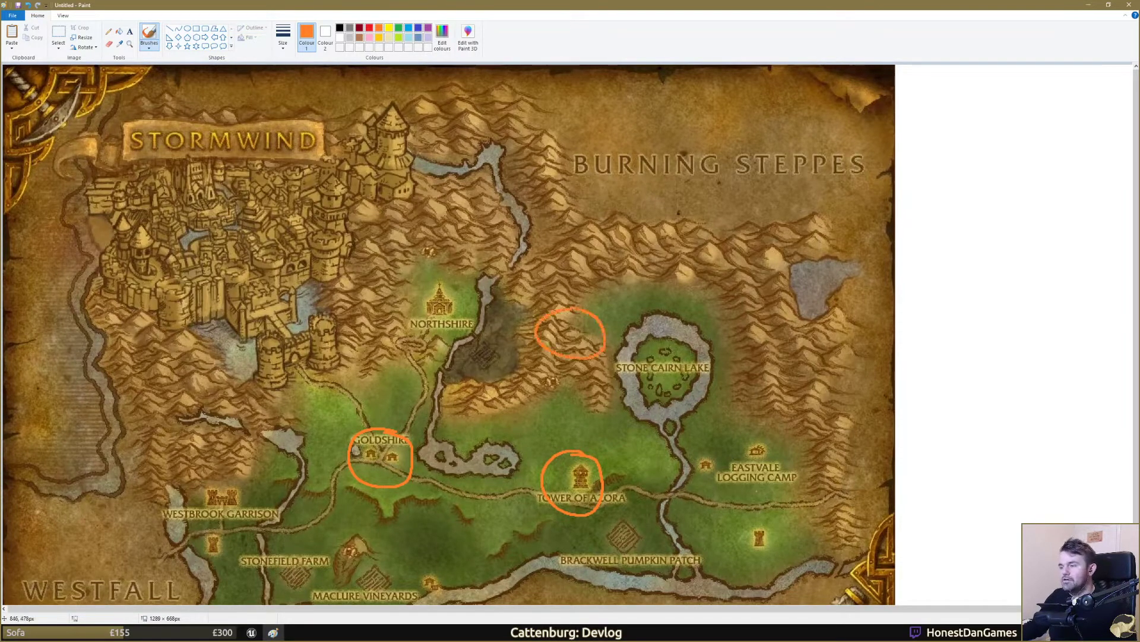
Step: Circle Eastvale Logging Camp in red, then switch the colour to yellow
{"action": "left_click", "coordinate": [369, 28]}
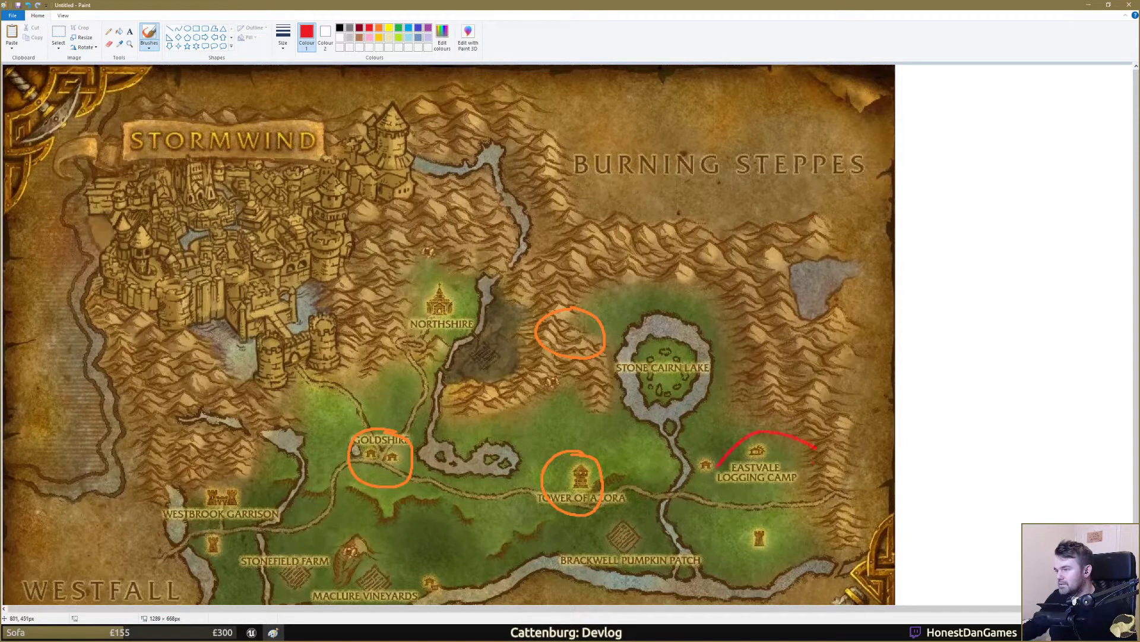
{"action": "left_click_drag", "start_coordinate": [717, 467], "coordinate": [834, 469]}
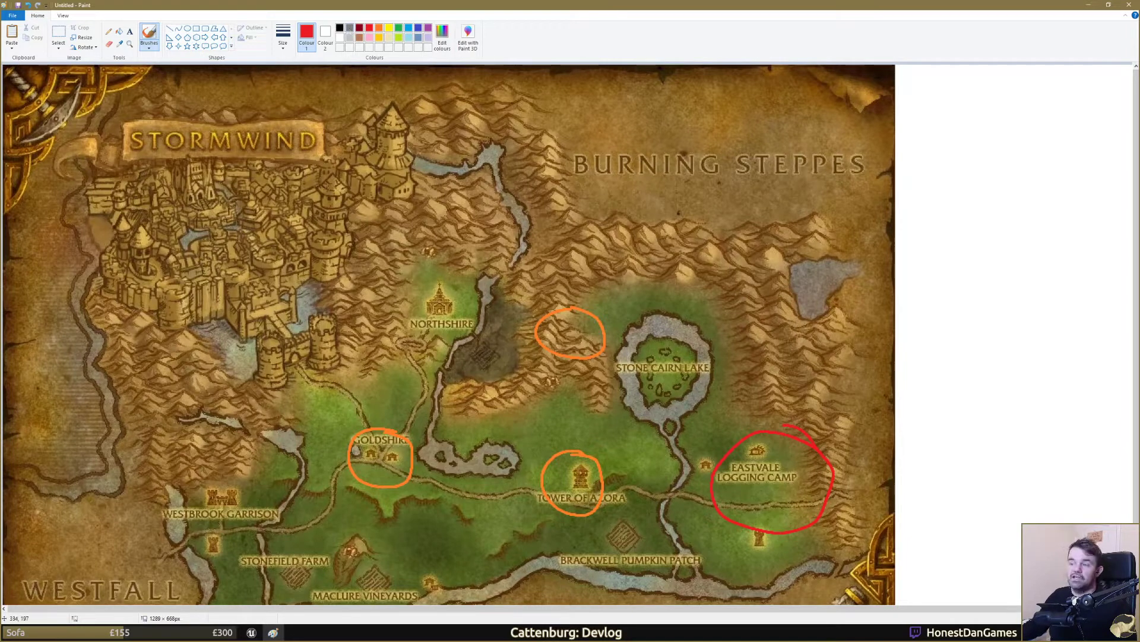
{"action": "left_click", "coordinate": [389, 28]}
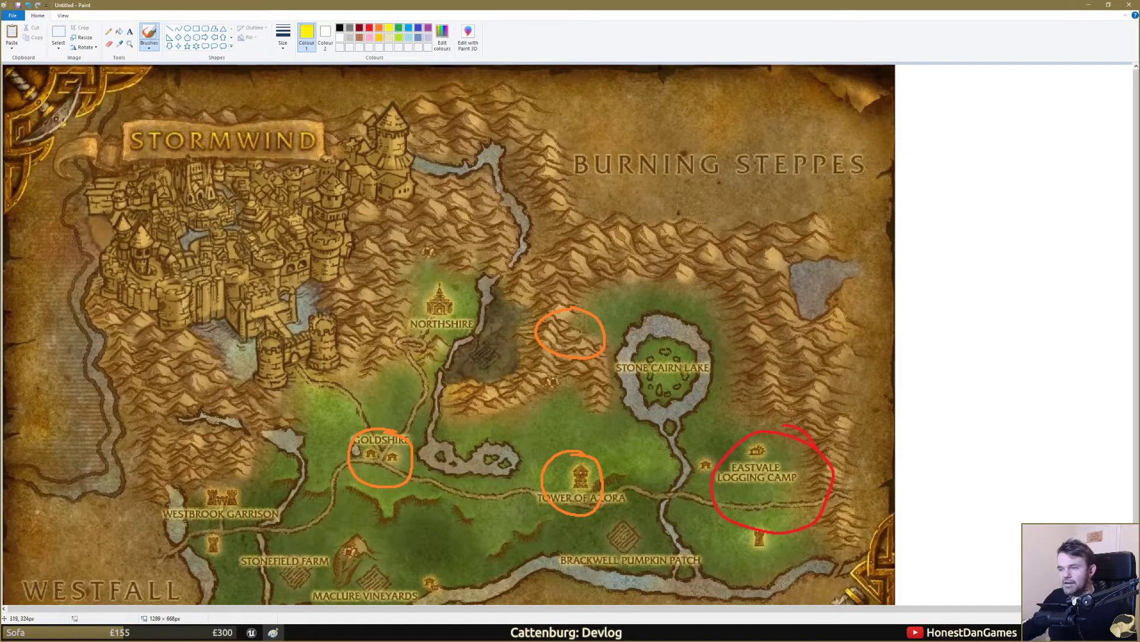
Step: Draw yellow routes from Stormwind's edge to Goldshire, branching toward Tower of Azora and the northeast hills
{"action": "left_click_drag", "start_coordinate": [298, 359], "coordinate": [299, 360]}
{"action": "mouse_move", "coordinate": [301, 401]}
{"action": "left_mouse_down"}
{"action": "mouse_move", "coordinate": [303, 378]}
{"action": "mouse_move", "coordinate": [347, 390]}
{"action": "mouse_move", "coordinate": [339, 423]}
{"action": "mouse_move", "coordinate": [307, 441]}
{"action": "mouse_move", "coordinate": [387, 445]}
{"action": "left_mouse_up"}
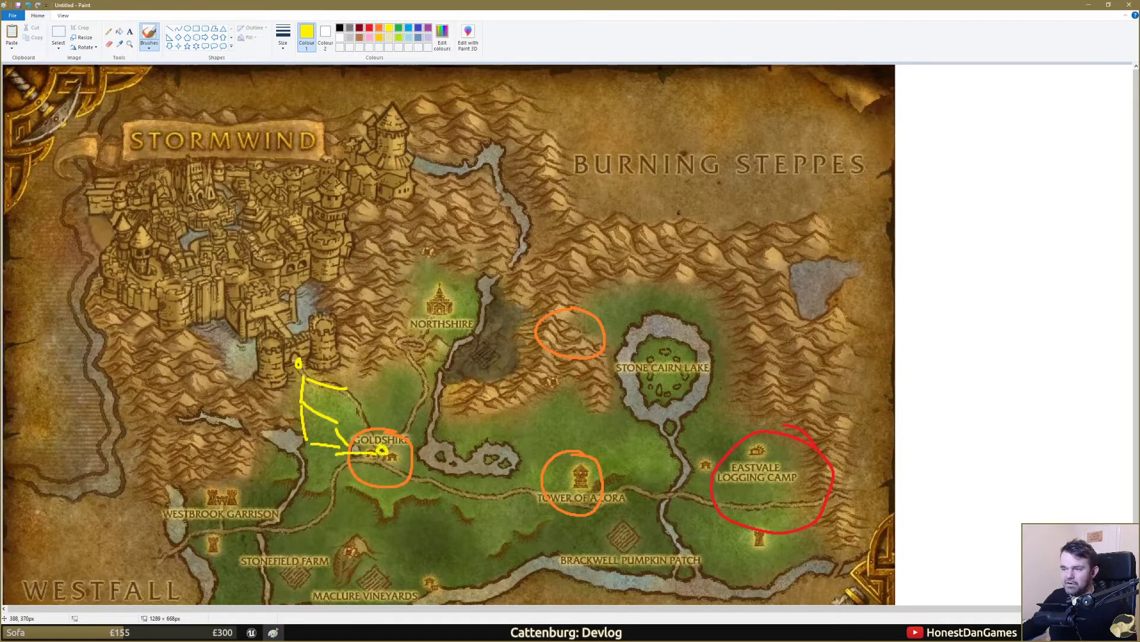
{"action": "mouse_move", "coordinate": [347, 391]}
{"action": "left_mouse_down"}
{"action": "mouse_move", "coordinate": [353, 423]}
{"action": "mouse_move", "coordinate": [359, 397]}
{"action": "mouse_move", "coordinate": [389, 438]}
{"action": "mouse_move", "coordinate": [517, 363]}
{"action": "left_mouse_up"}
{"action": "left_click_drag", "start_coordinate": [416, 446], "coordinate": [556, 516]}
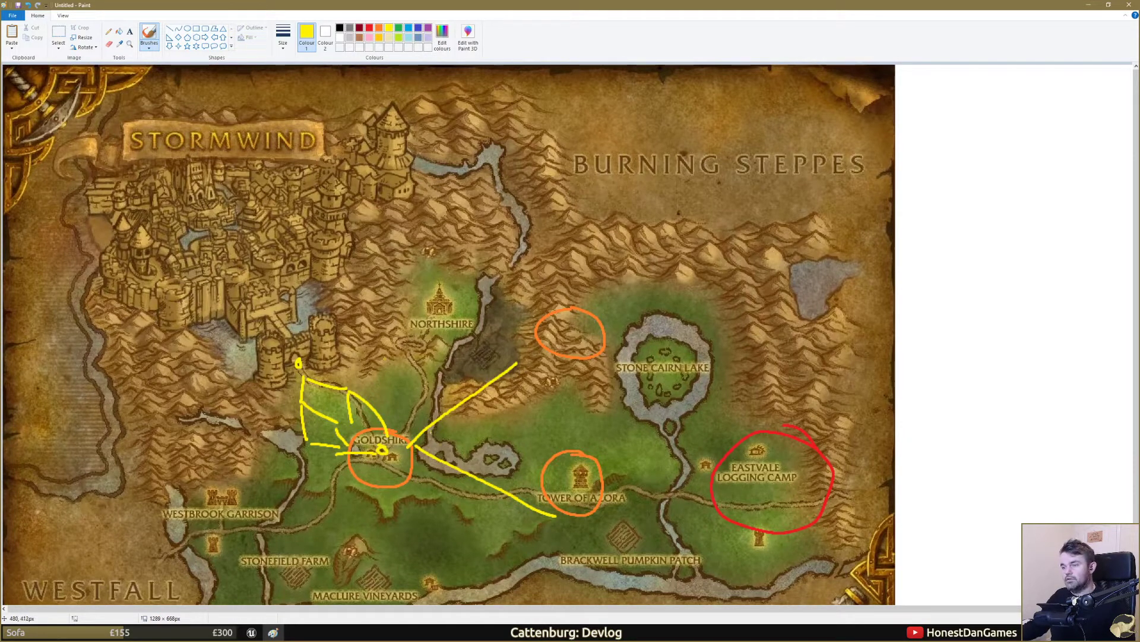
{"action": "mouse_move", "coordinate": [429, 426]}
{"action": "left_mouse_down"}
{"action": "mouse_move", "coordinate": [471, 432]}
{"action": "mouse_move", "coordinate": [507, 404]}
{"action": "mouse_move", "coordinate": [547, 431]}
{"action": "mouse_move", "coordinate": [537, 388]}
{"action": "left_mouse_up"}
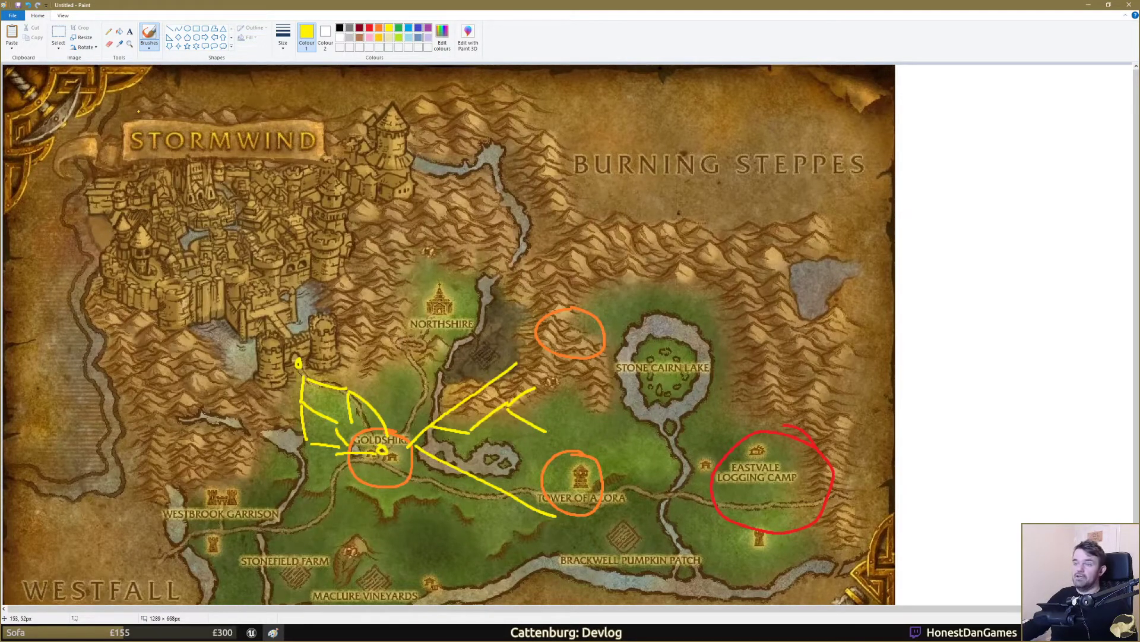
Step: Draw a large yellow freehand outline enclosing the marked Stormwind and Elwynn map area
{"action": "mouse_move", "coordinate": [111, 107]}
{"action": "left_mouse_down"}
{"action": "mouse_move", "coordinate": [818, 142]}
{"action": "mouse_move", "coordinate": [837, 521]}
{"action": "mouse_move", "coordinate": [674, 559]}
{"action": "mouse_move", "coordinate": [73, 528]}
{"action": "mouse_move", "coordinate": [68, 380]}
{"action": "mouse_move", "coordinate": [99, 126]}
{"action": "mouse_move", "coordinate": [139, 108]}
{"action": "left_mouse_up"}
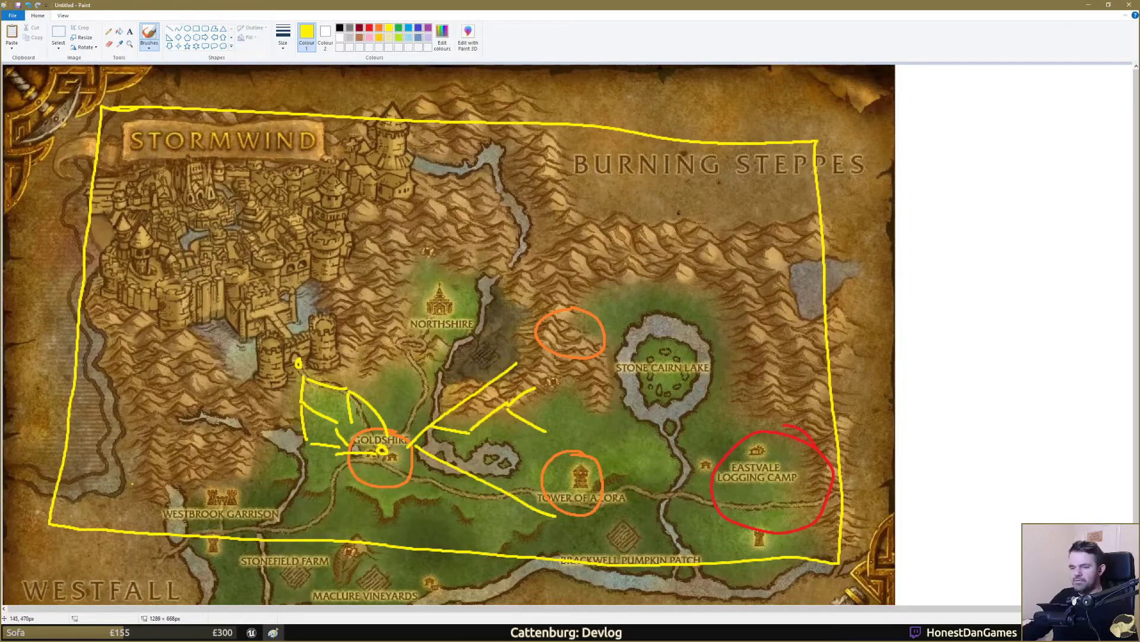
Step: Switch back to Chrome's Deck Building page in Nuclino
{"action": "key", "text": "alt+Tab"}
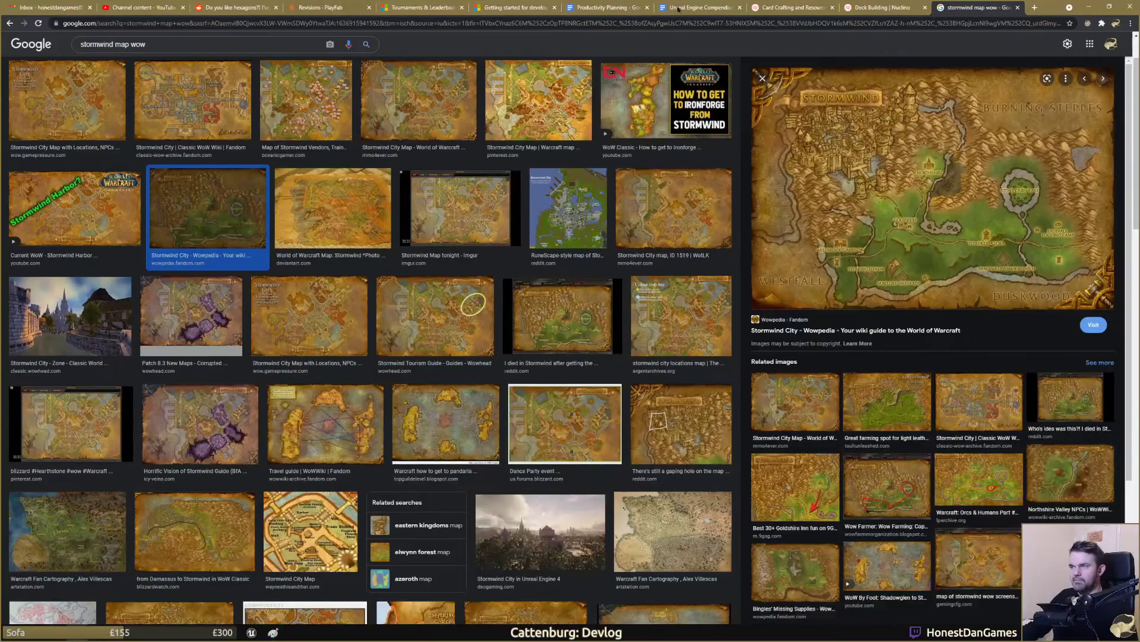
{"action": "left_click", "coordinate": [874, 7]}
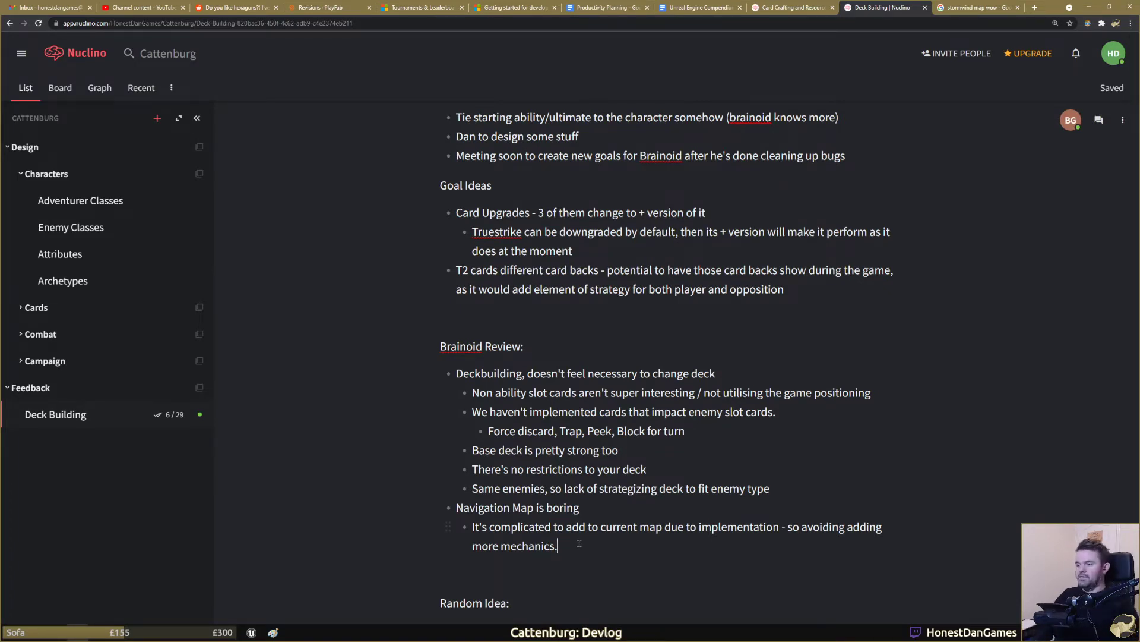
Step: Add sub-bullets 'All nodes are connected (current issue)' and 'We want more events' under Navigation Map
{"action": "key", "text": "Return"}
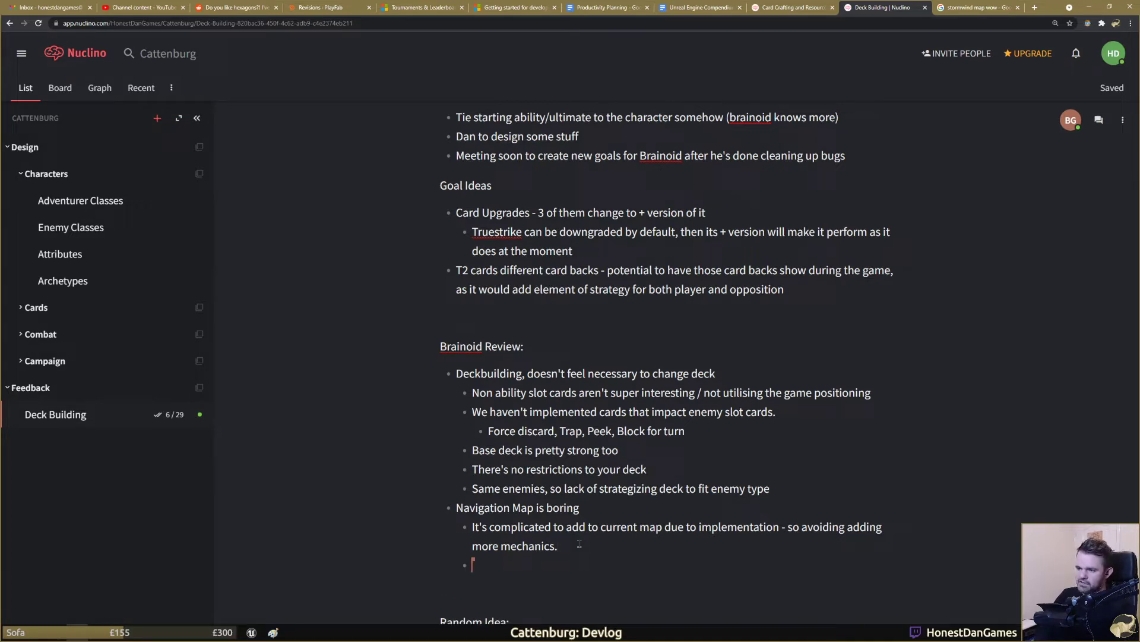
{"action": "type", "text": "A"}
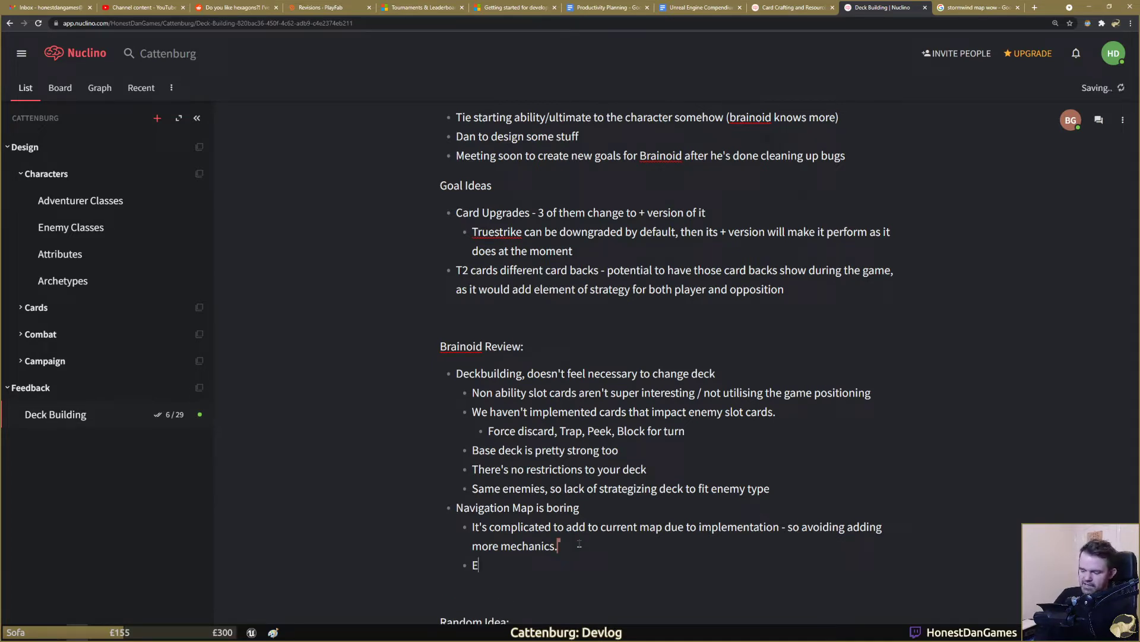
{"action": "type", "text": "ll nodes are "}
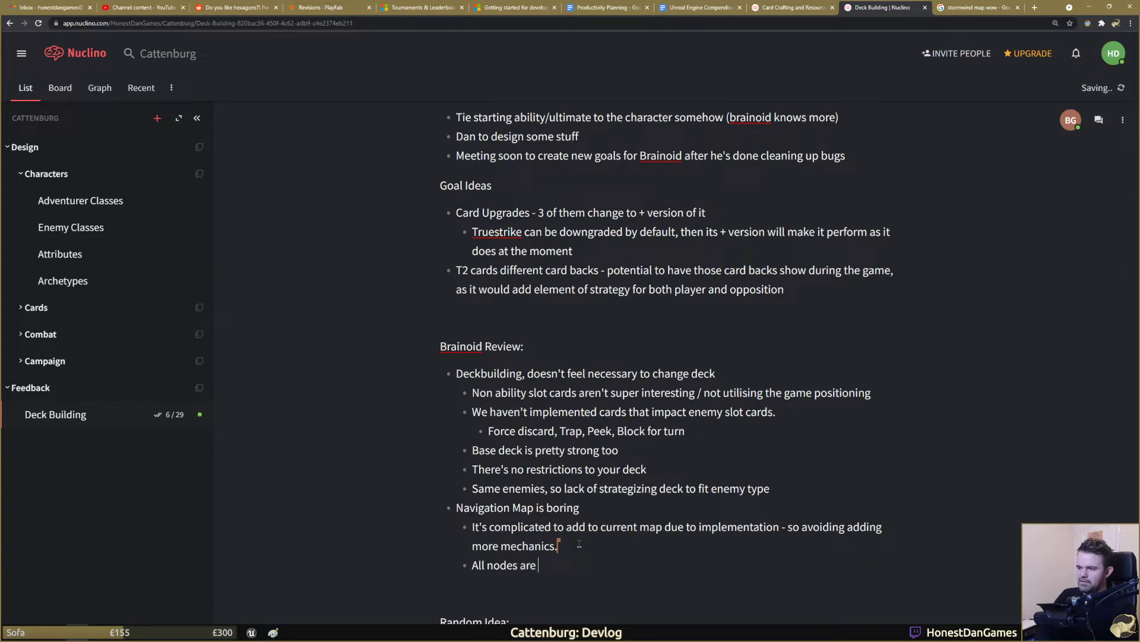
{"action": "type", "text": "connected (cur"}
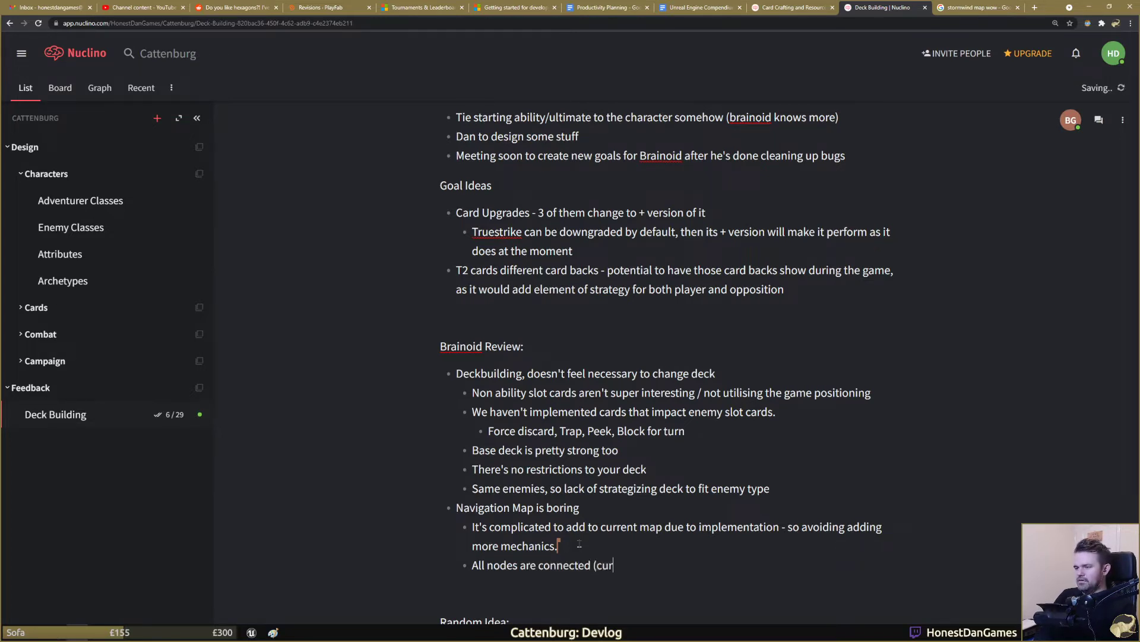
{"action": "type", "text": "rent issue)"}
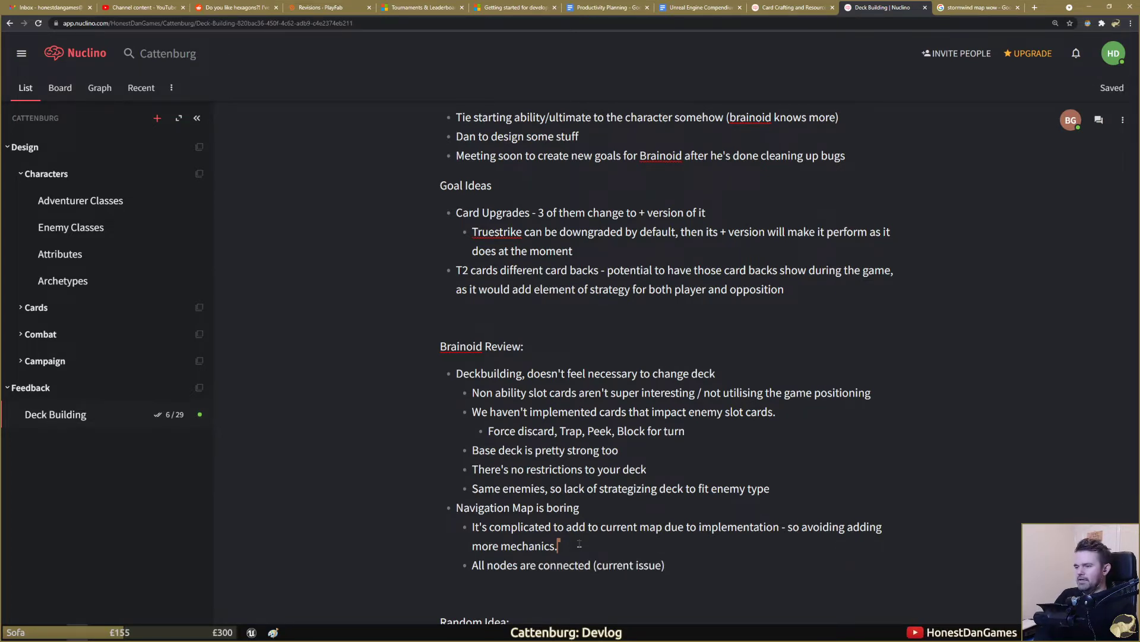
{"action": "key", "text": "Return"}
{"action": "type", "text": "We"}
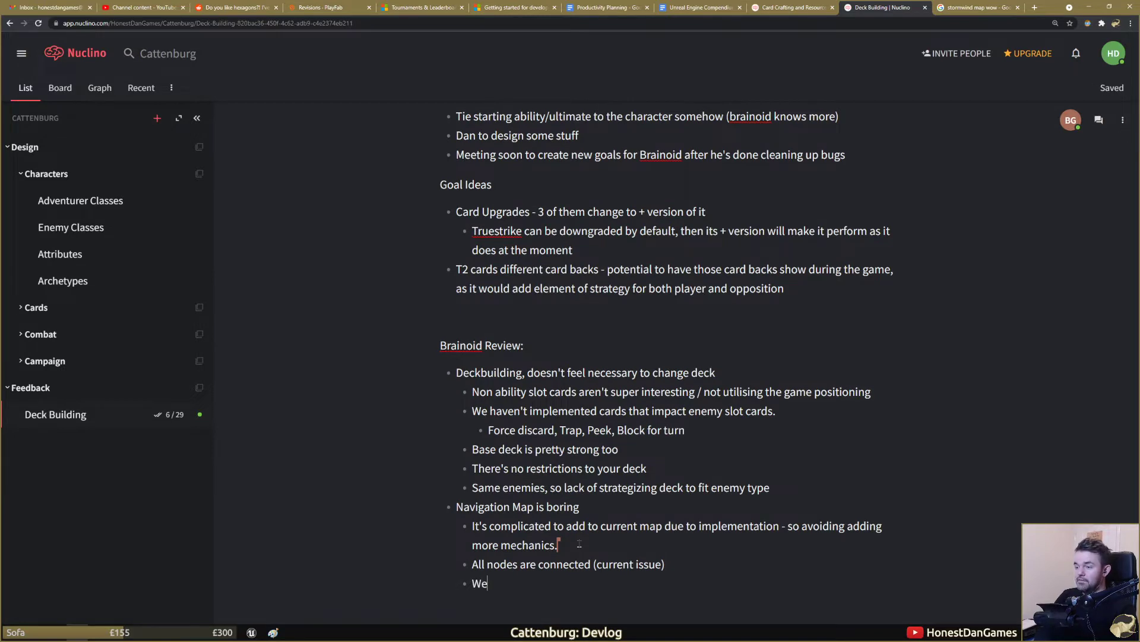
{"action": "type", "text": " want more events"}
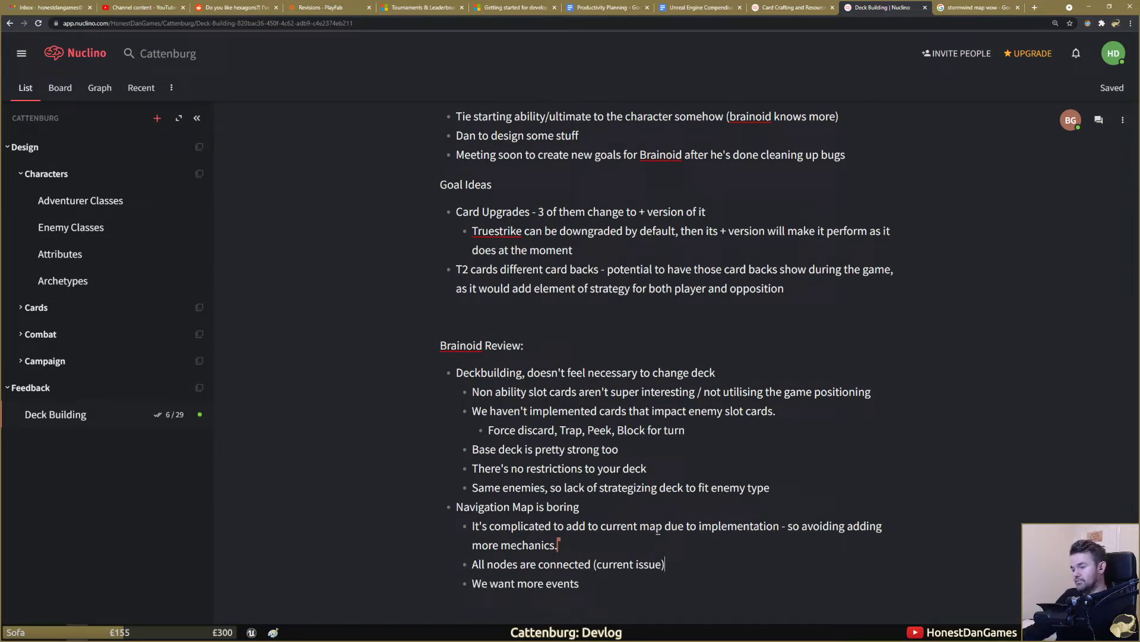
{"action": "scroll", "coordinate": [659, 529], "scroll_direction": "down", "scroll_amount": 2}
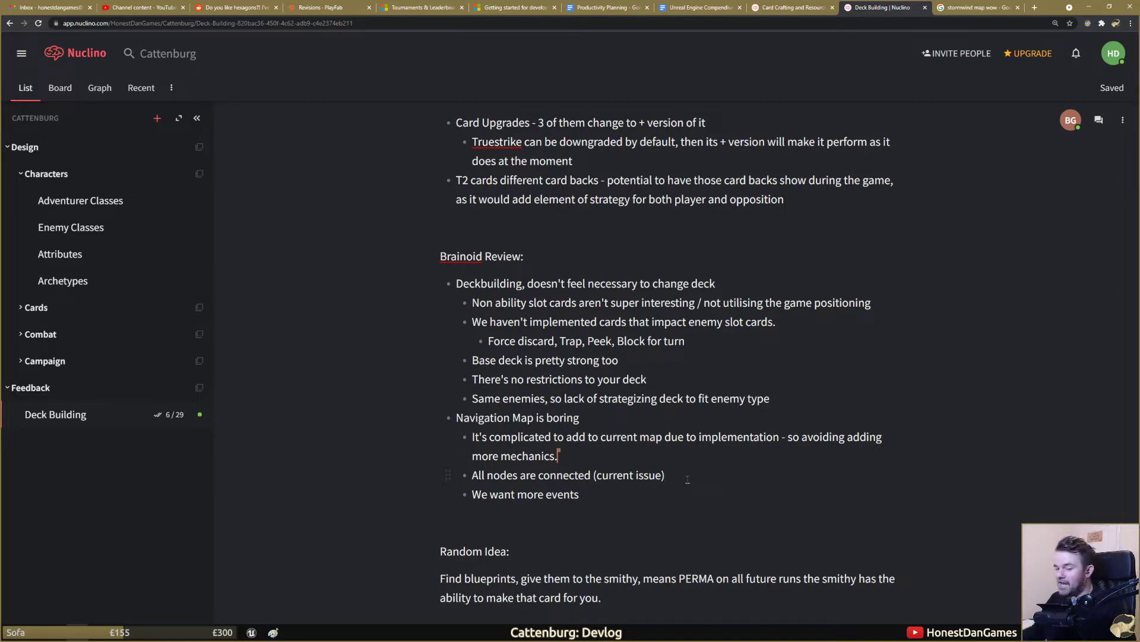
{"action": "left_click", "coordinate": [688, 479]}
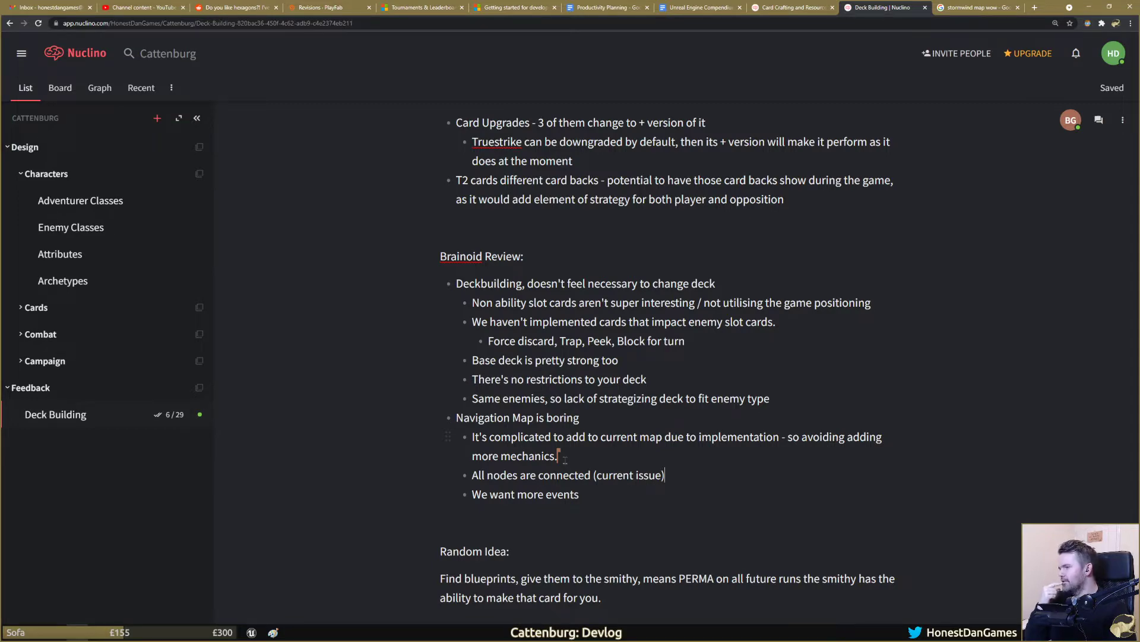
{"action": "key", "text": "alt+Tab"}
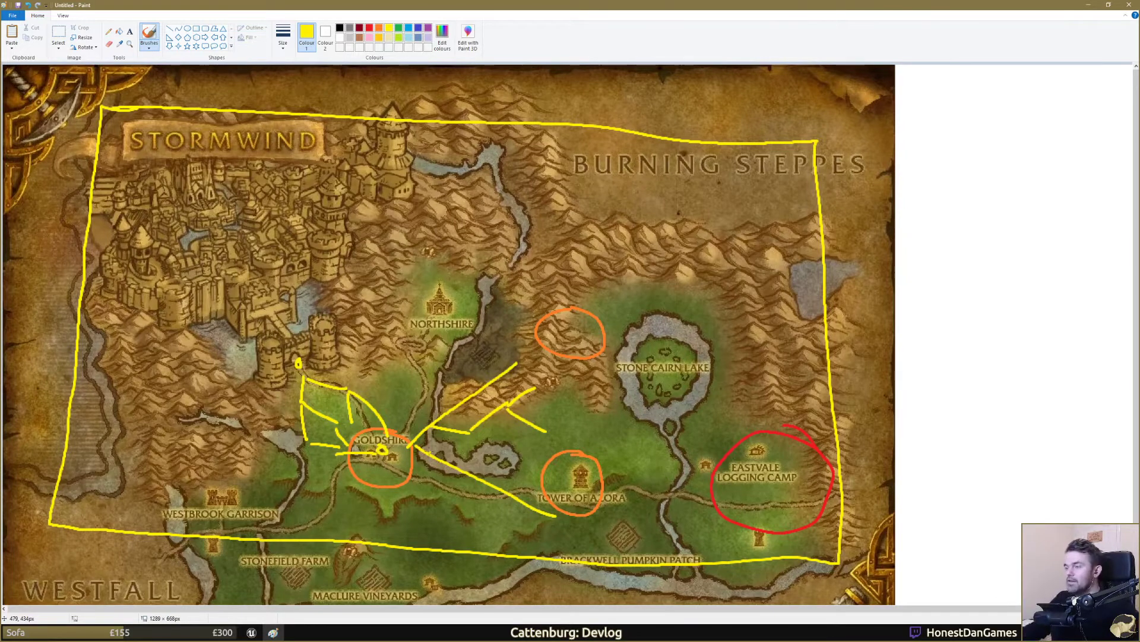
Step: Draw three yellow paths from Stone Cairn Lake and Tower of Azora to Eastvale Logging Camp, then minimize Paint
{"action": "left_click_drag", "start_coordinate": [603, 364], "coordinate": [705, 447]}
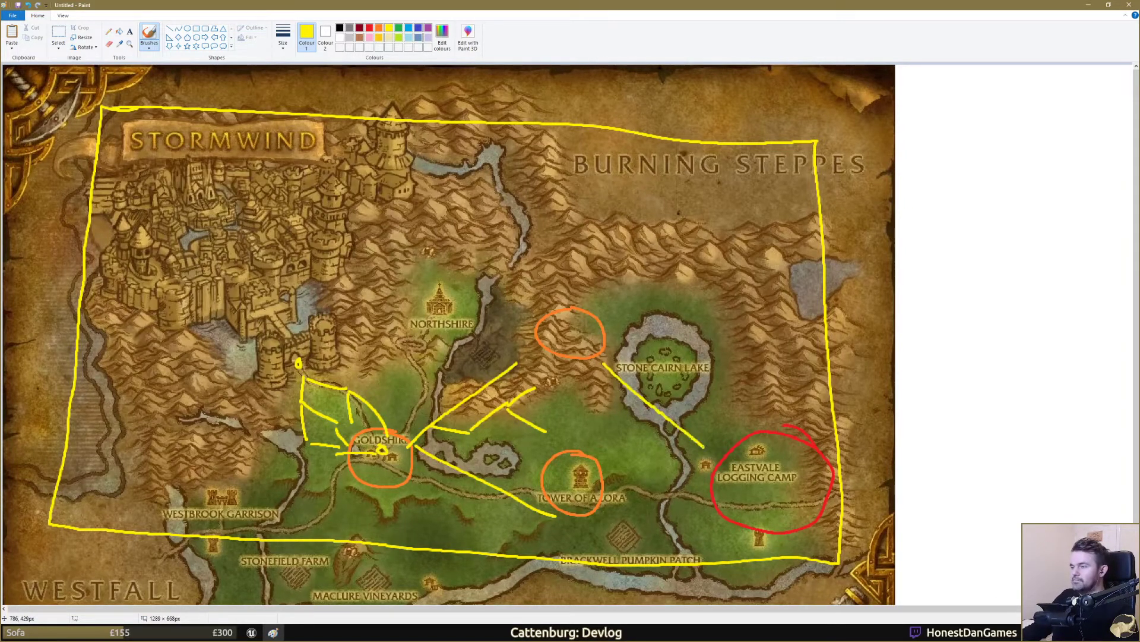
{"action": "left_click_drag", "start_coordinate": [644, 395], "coordinate": [738, 411]}
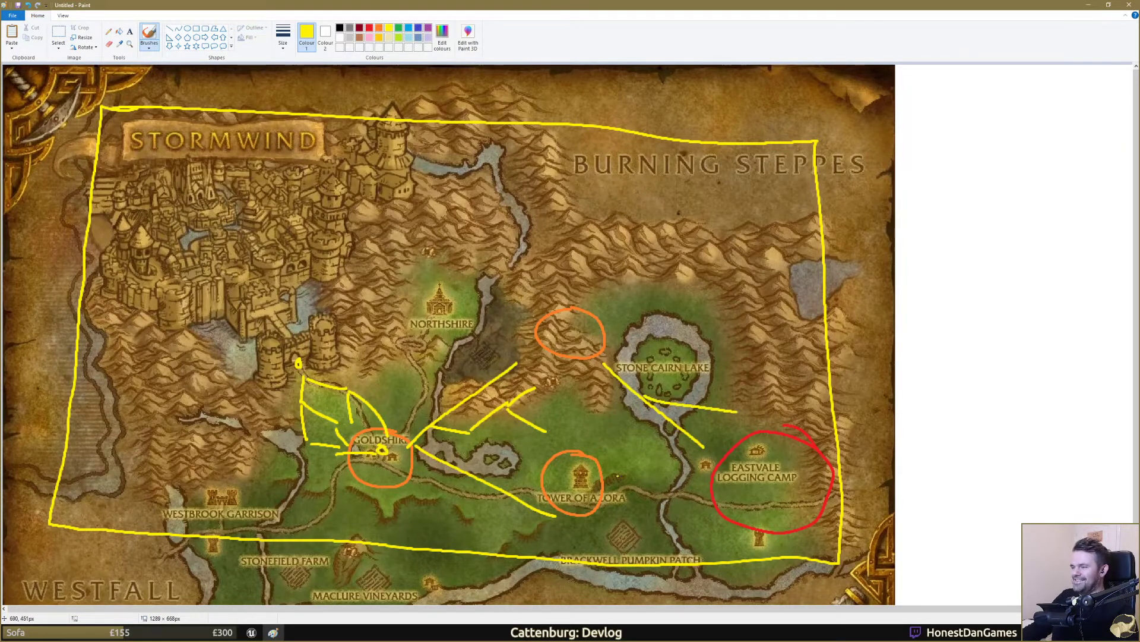
{"action": "mouse_move", "coordinate": [606, 501]}
{"action": "left_mouse_down"}
{"action": "mouse_move", "coordinate": [699, 452]}
{"action": "mouse_move", "coordinate": [732, 513]}
{"action": "left_mouse_up"}
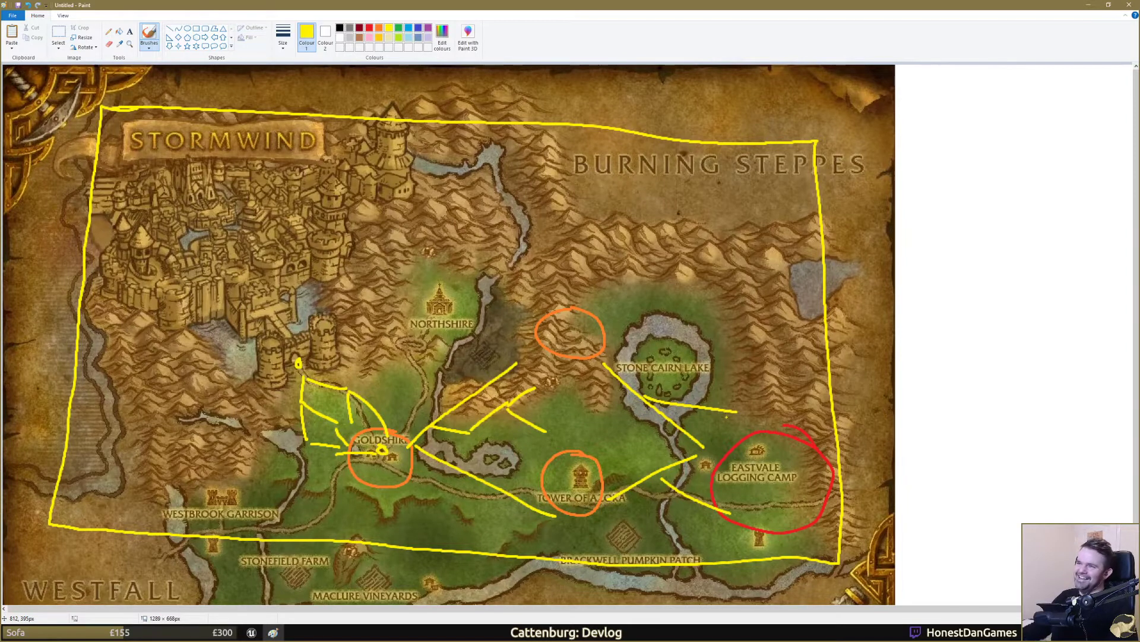
{"action": "left_click", "coordinate": [1088, 4]}
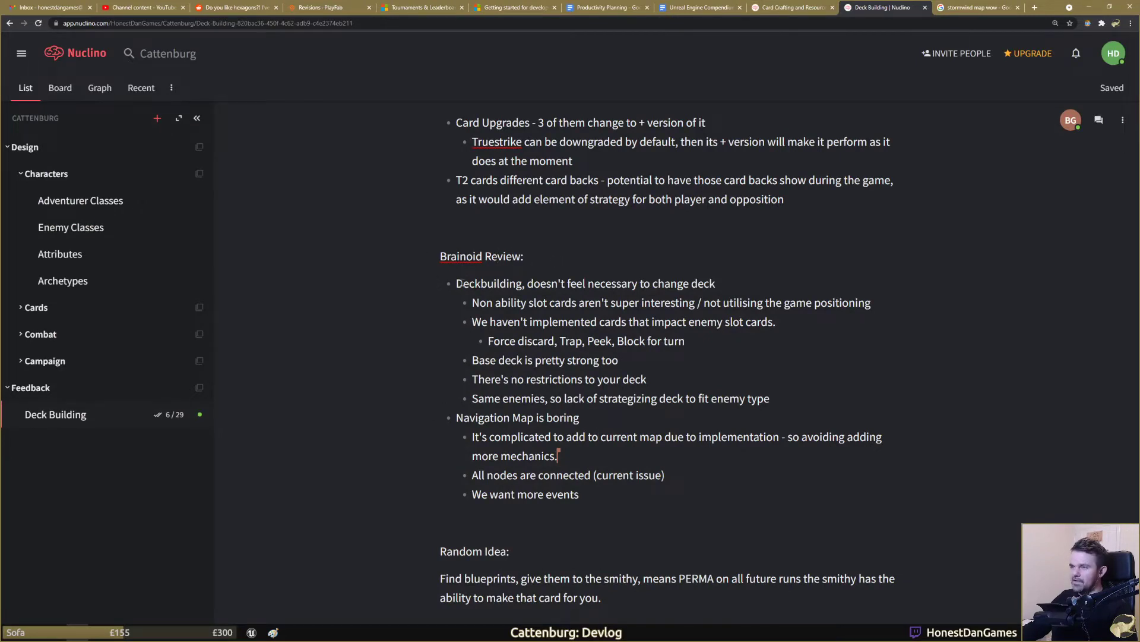
Step: Select then deselect the Brainoid Review bullets, and bring the Unreal Engine editor to the front
{"action": "left_click_drag", "start_coordinate": [456, 283], "coordinate": [648, 496]}
{"action": "left_click", "coordinate": [649, 496]}
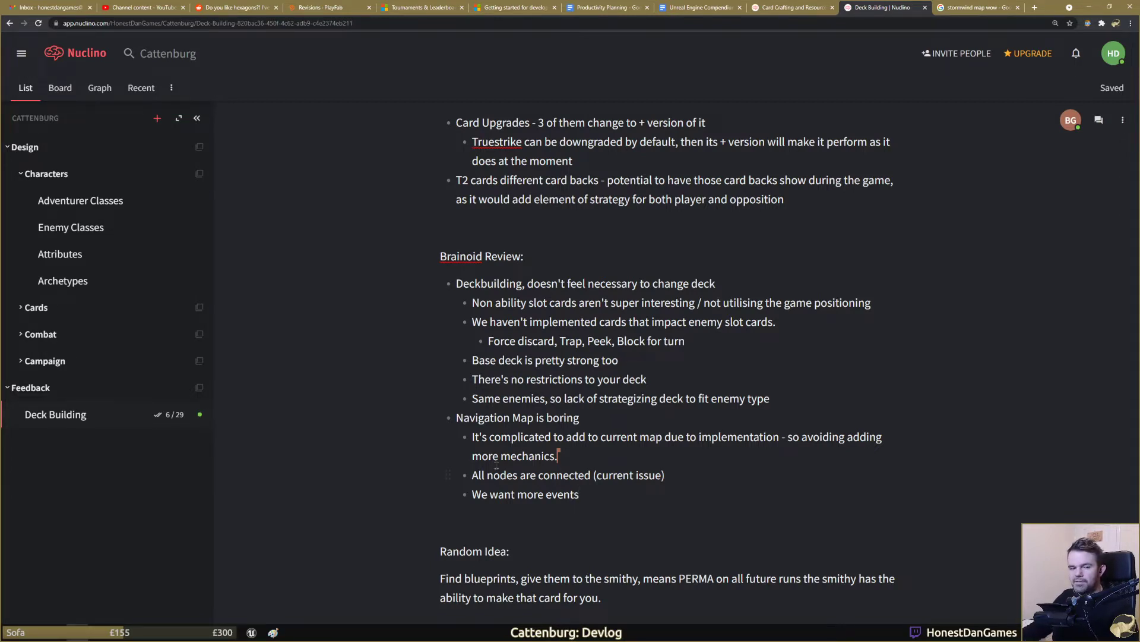
{"action": "left_click", "coordinate": [252, 631]}
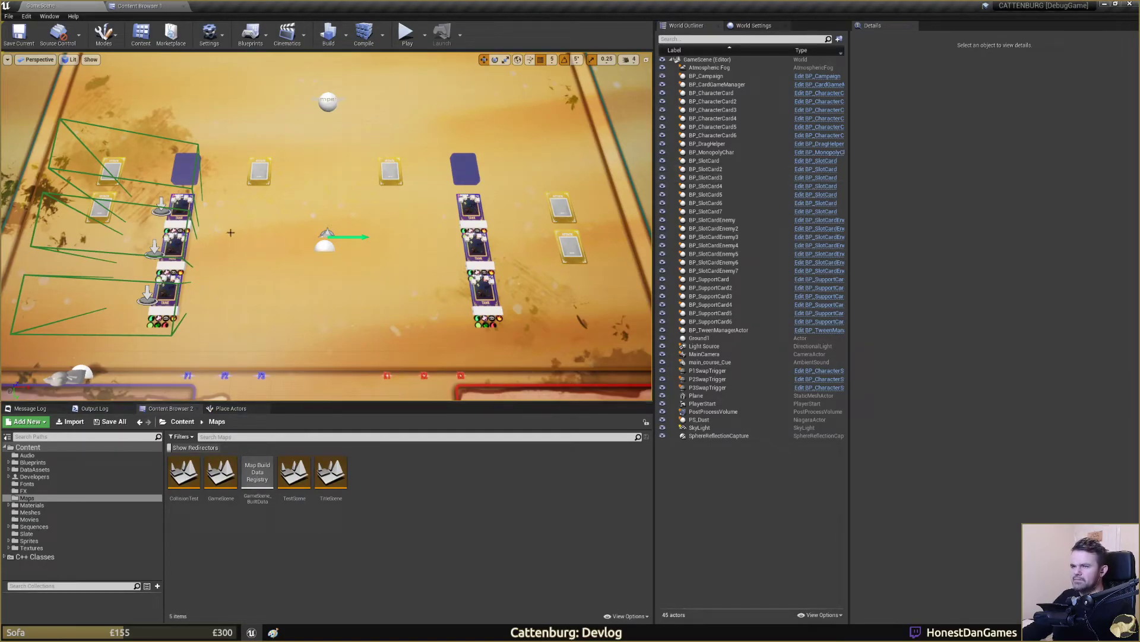
Step: Play the card game in the editor and widen and heighten the game viewport
{"action": "left_click", "coordinate": [683, 39]}
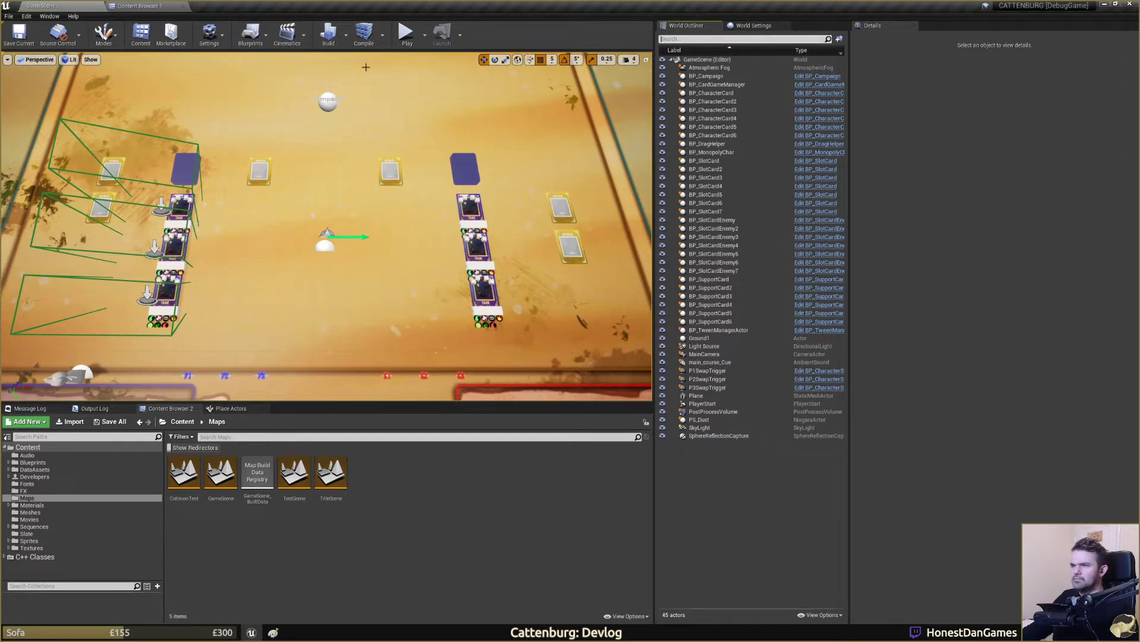
{"action": "left_click", "coordinate": [406, 35]}
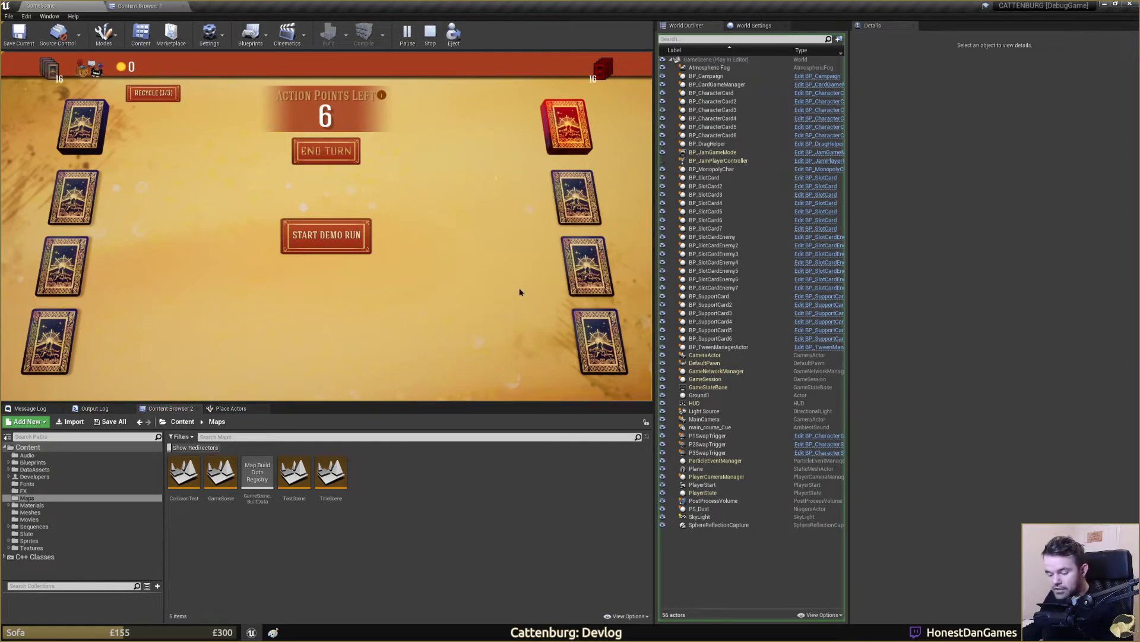
{"action": "left_click_drag", "start_coordinate": [848, 327], "coordinate": [1022, 328]}
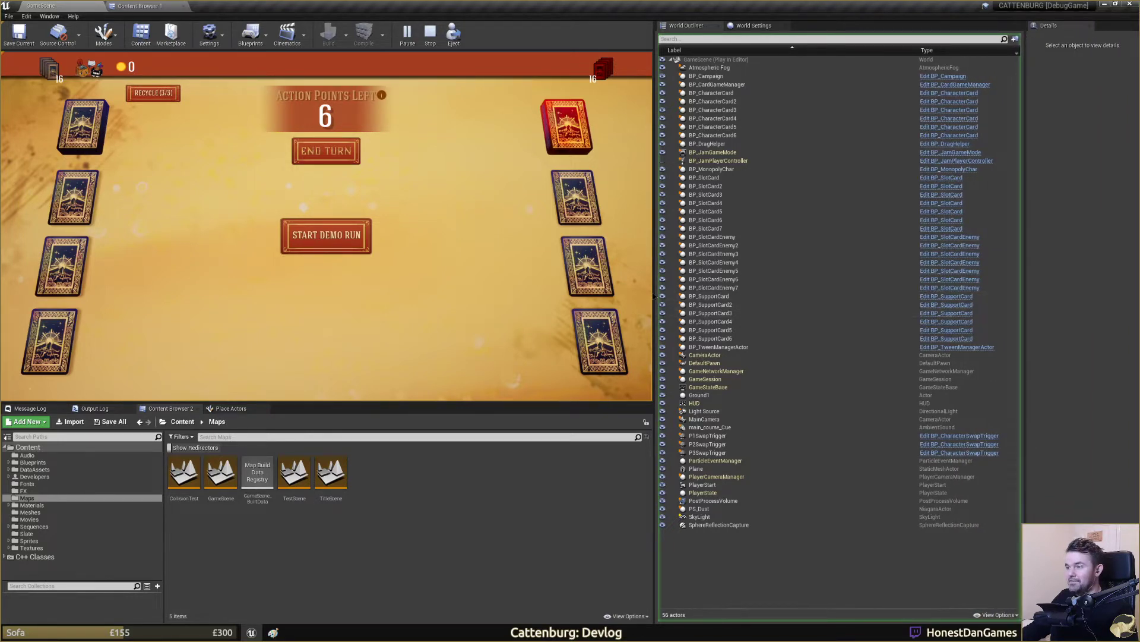
{"action": "left_click_drag", "start_coordinate": [654, 297], "coordinate": [954, 294]}
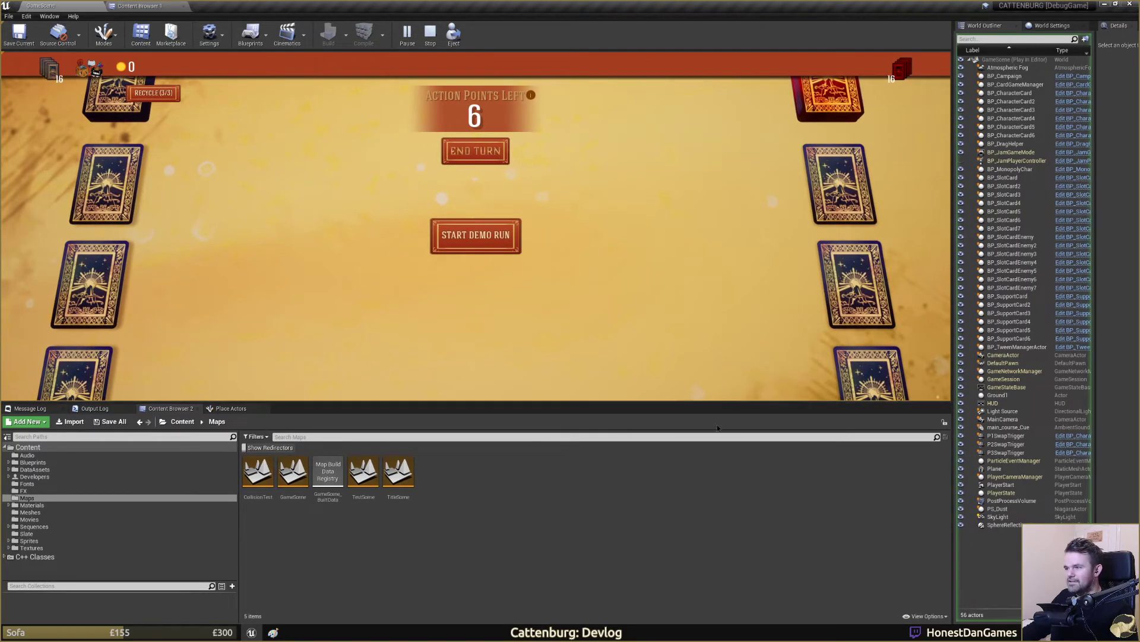
{"action": "left_click_drag", "start_coordinate": [718, 402], "coordinate": [713, 564]}
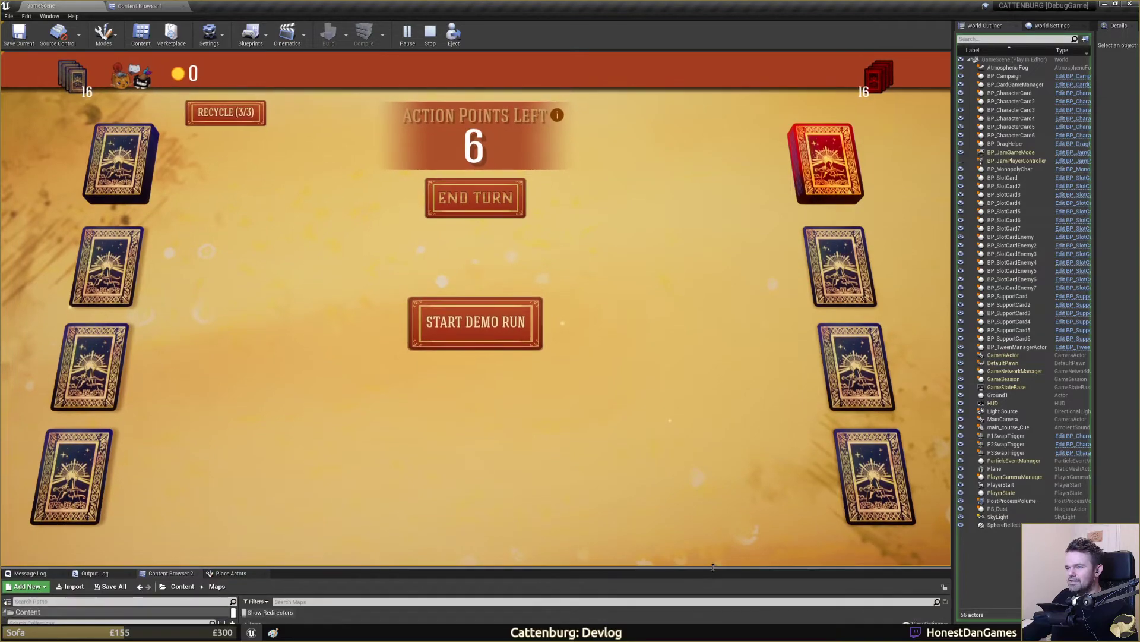
Step: Start the demo run, visit and skip the healing camp, then travel to the forge camp
{"action": "left_click", "coordinate": [507, 334]}
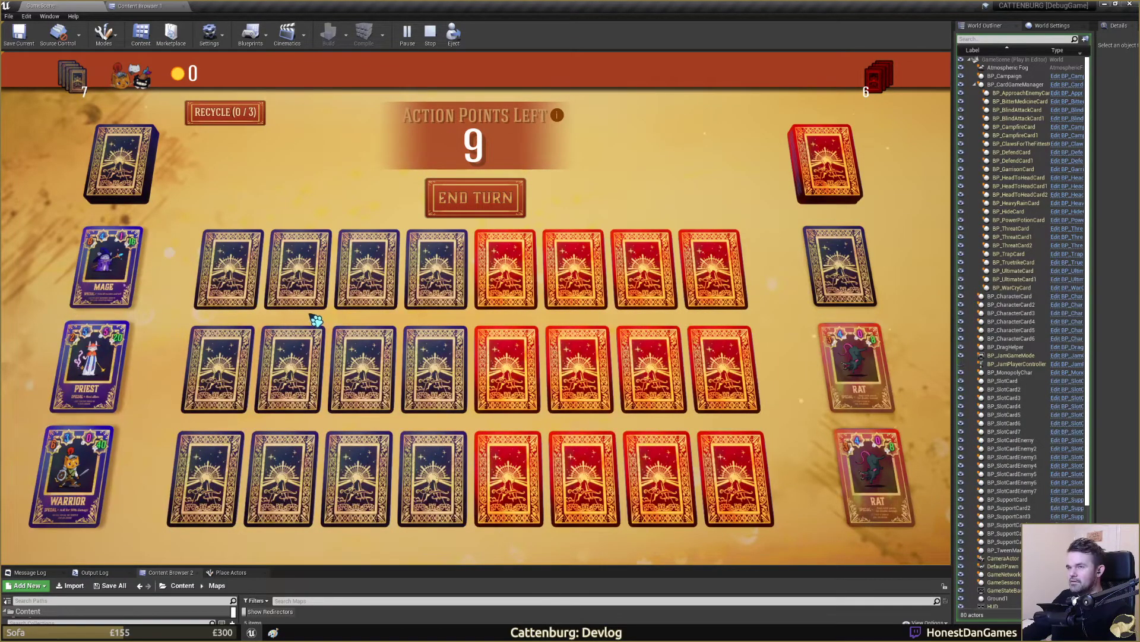
{"action": "key", "text": "m"}
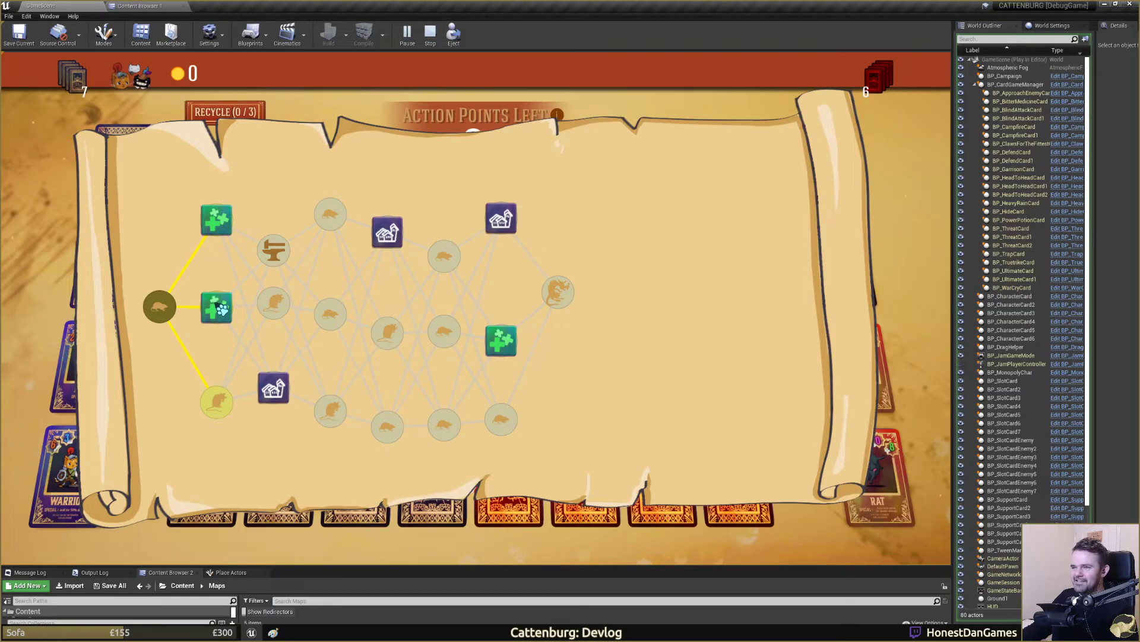
{"action": "left_click", "coordinate": [220, 309]}
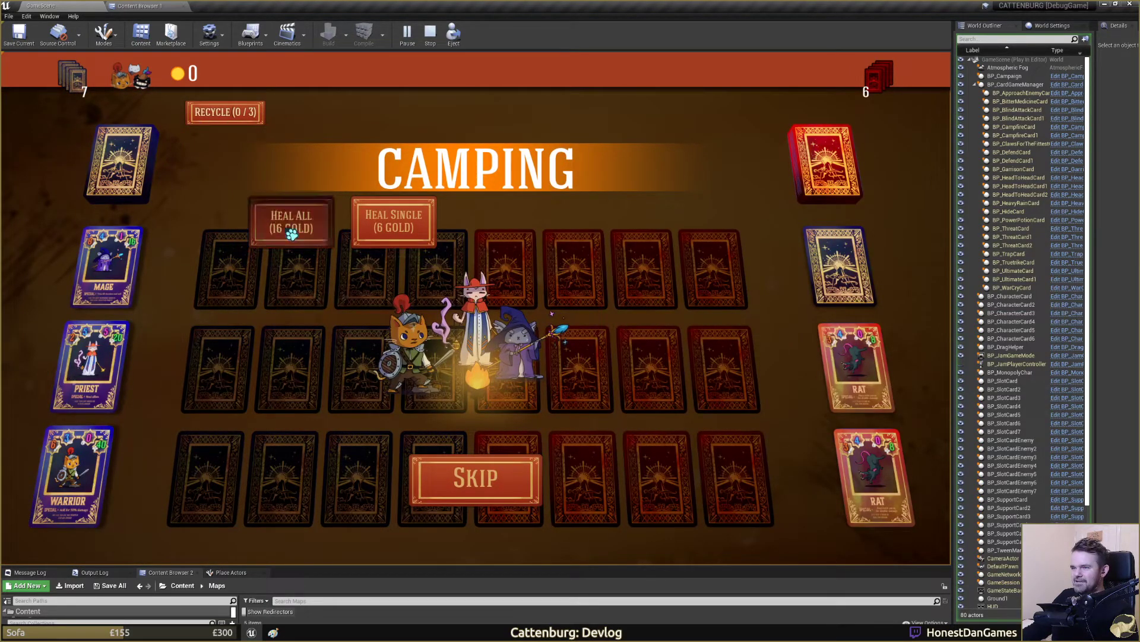
{"action": "left_click", "coordinate": [457, 474]}
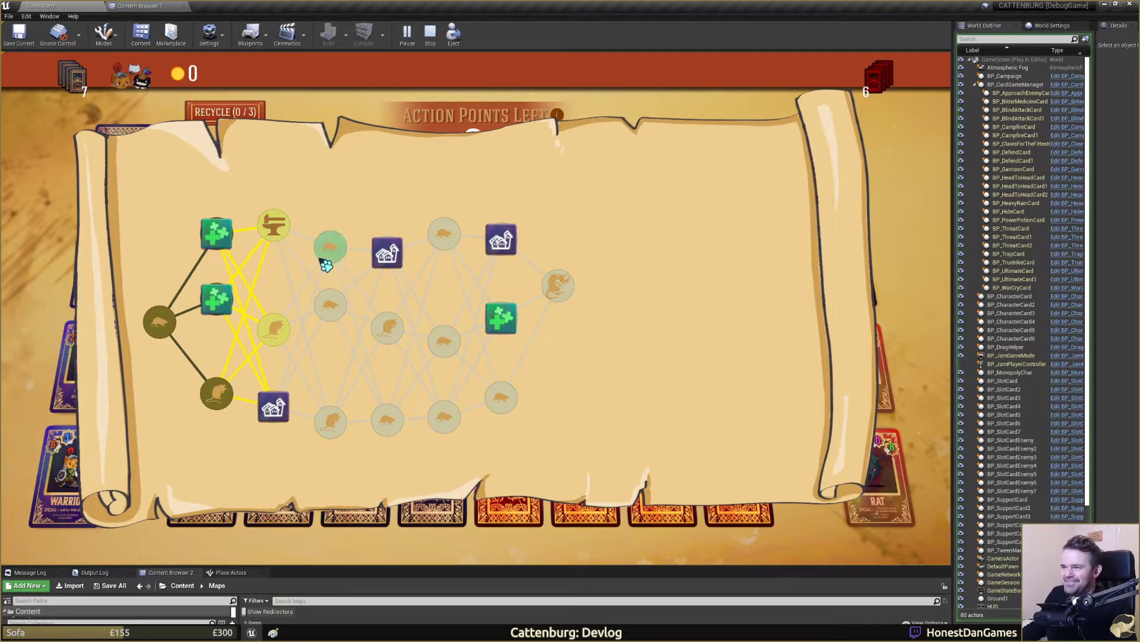
{"action": "left_click", "coordinate": [280, 229]}
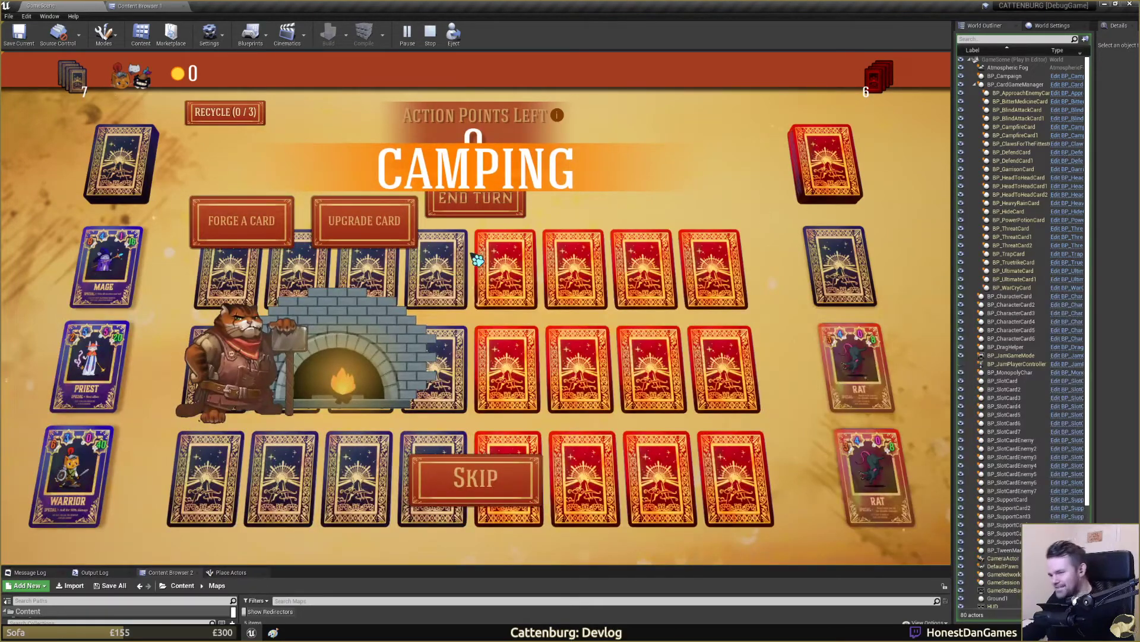
Step: Expand the game view with F11, choose Upgrade Card, and inspect the Bully attack card
{"action": "key", "text": "F11"}
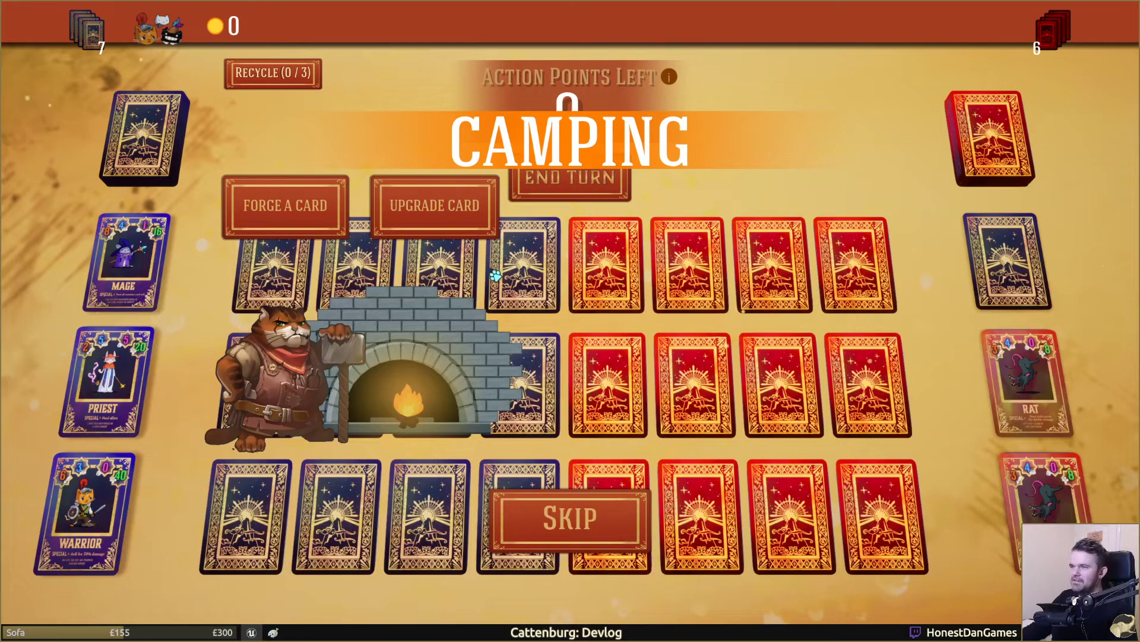
{"action": "left_click", "coordinate": [432, 219]}
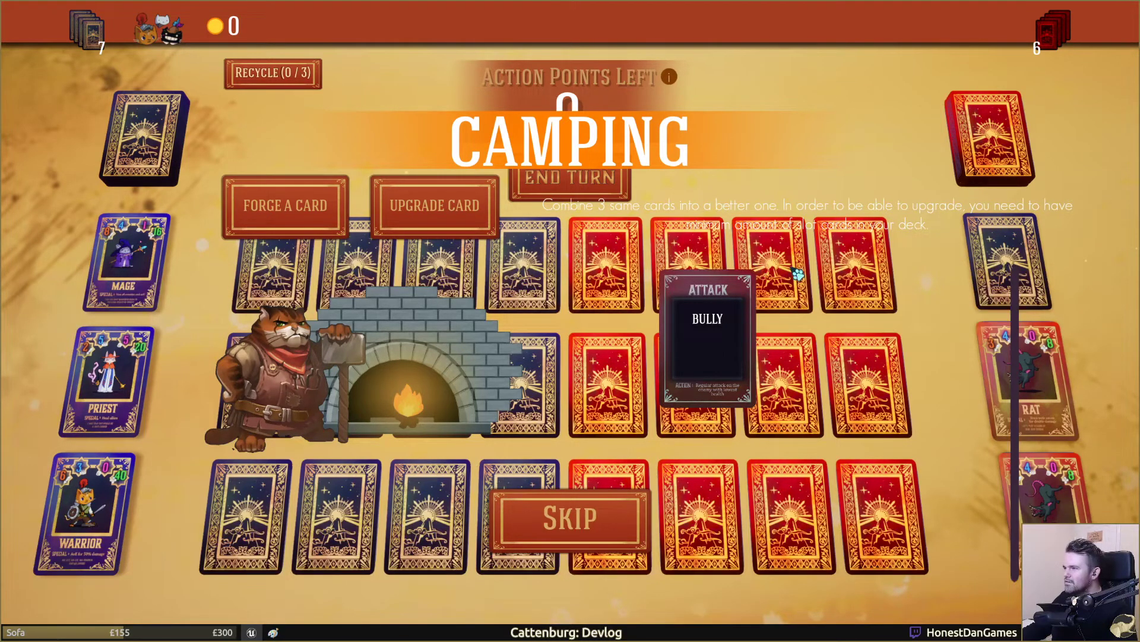
{"action": "mouse_move", "coordinate": [747, 309]}
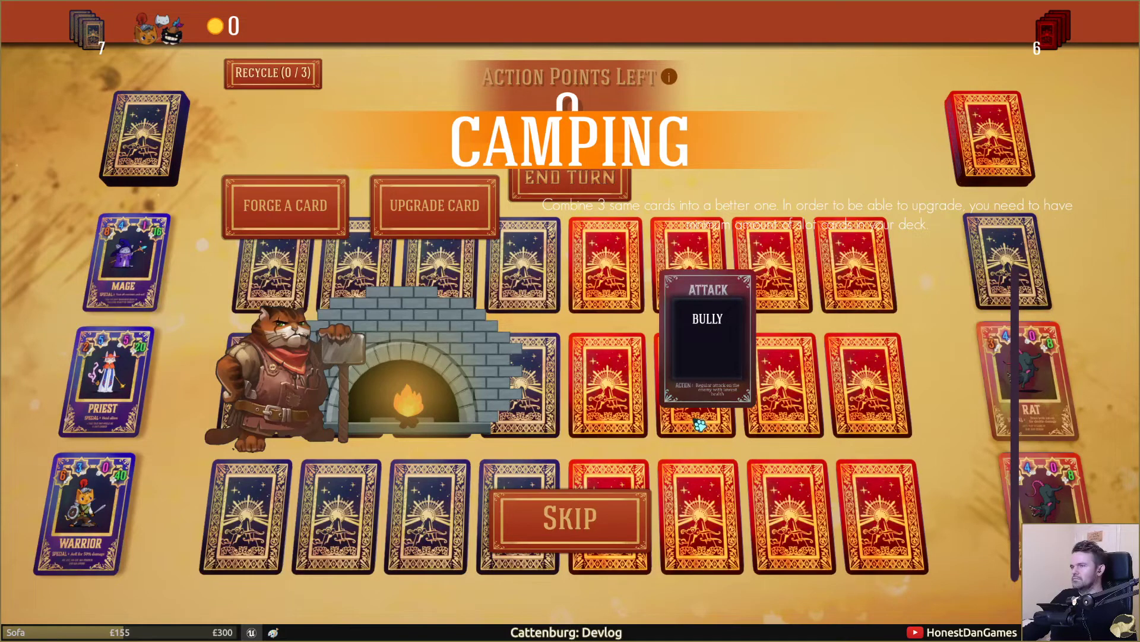
{"action": "mouse_move", "coordinate": [712, 371]}
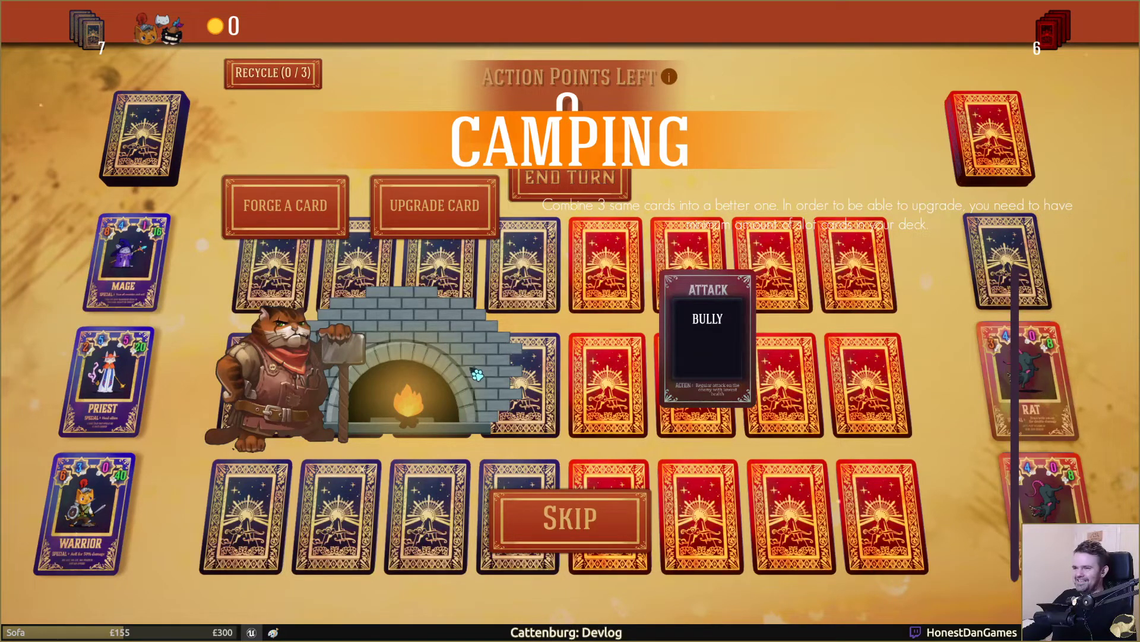
{"action": "mouse_move", "coordinate": [710, 311]}
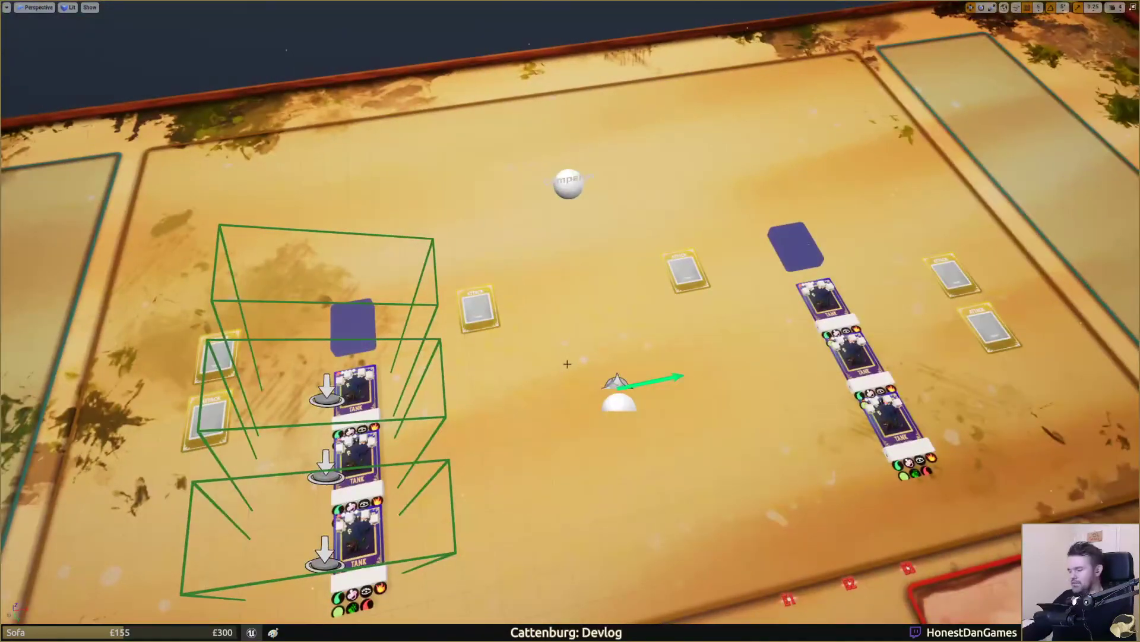
Step: Restore the editor layout with a larger Content Browser and wider Details panel, then return to Nuclino
{"action": "key", "text": "F11"}
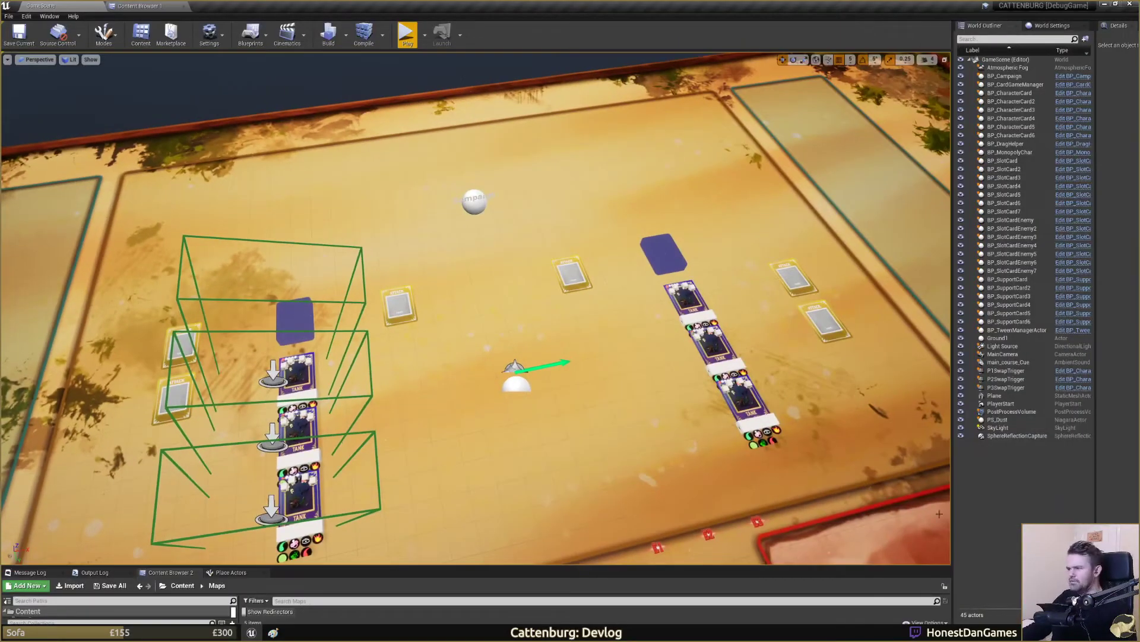
{"action": "left_click_drag", "start_coordinate": [897, 567], "coordinate": [698, 333]}
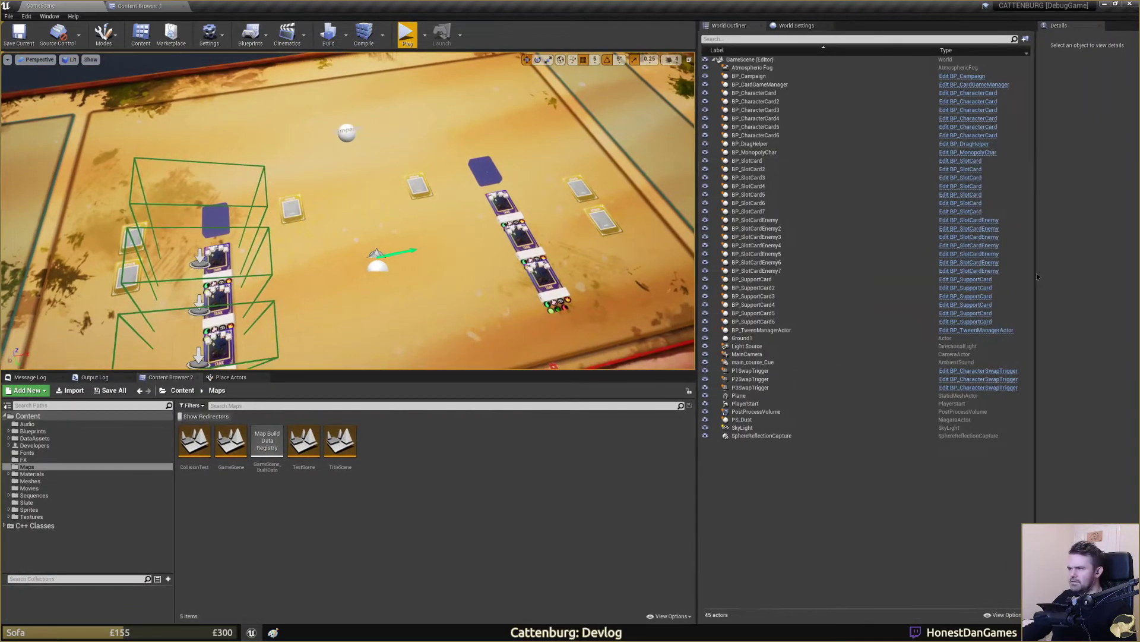
{"action": "left_click_drag", "start_coordinate": [1038, 276], "coordinate": [897, 275]}
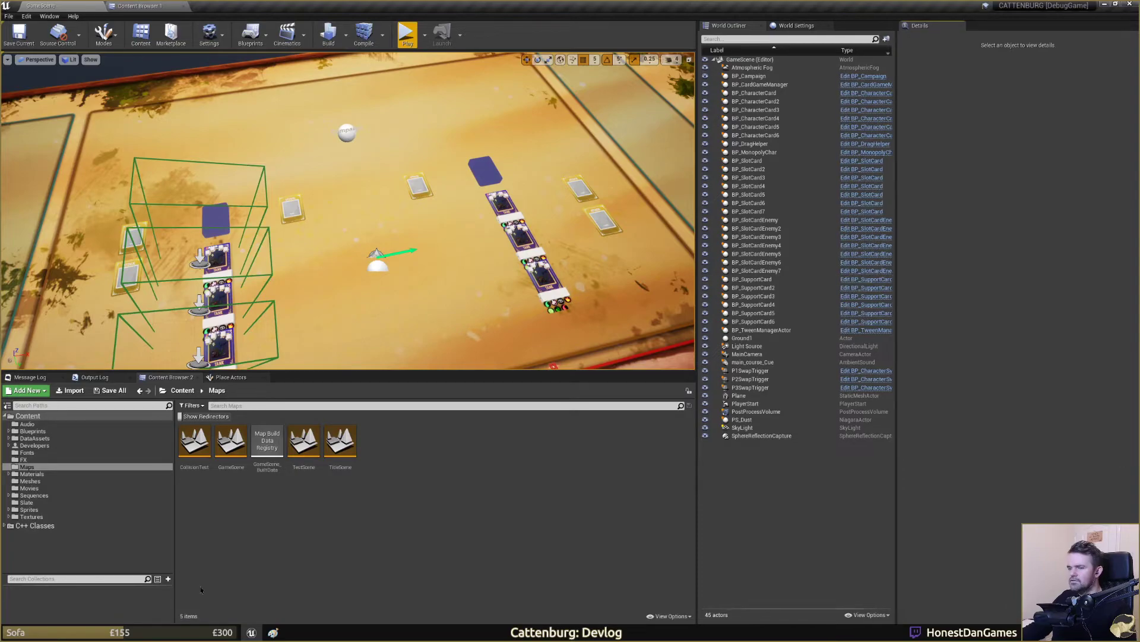
{"action": "key", "text": "alt+Tab"}
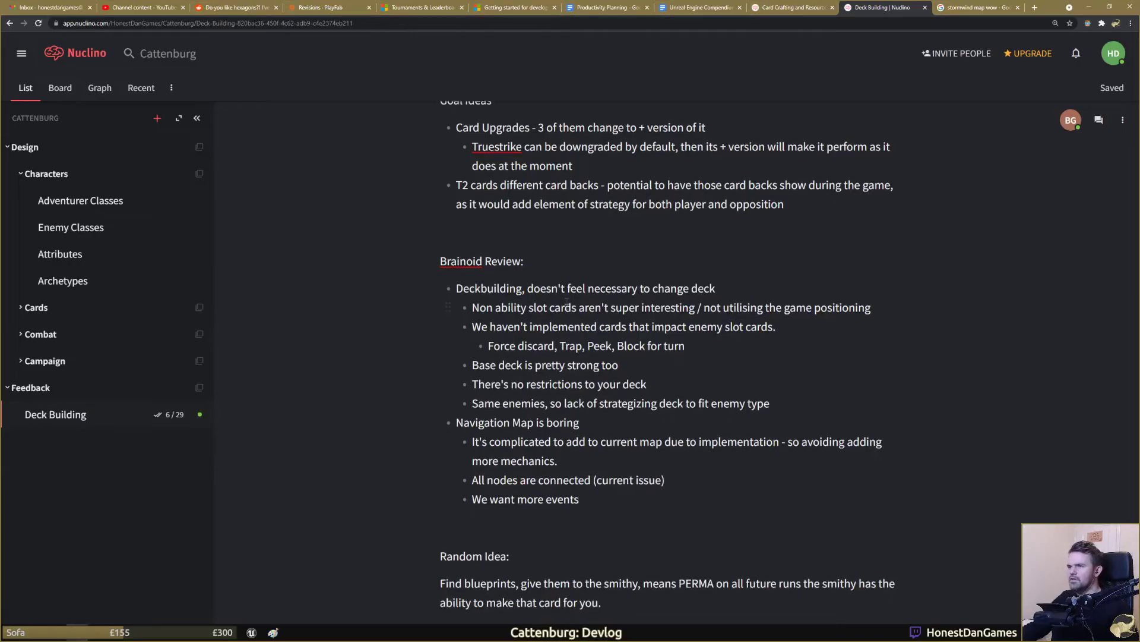
{"action": "scroll", "coordinate": [539, 291], "scroll_direction": "up", "scroll_amount": 3}
{"action": "scroll", "coordinate": [539, 291], "scroll_direction": "up", "scroll_amount": 4}
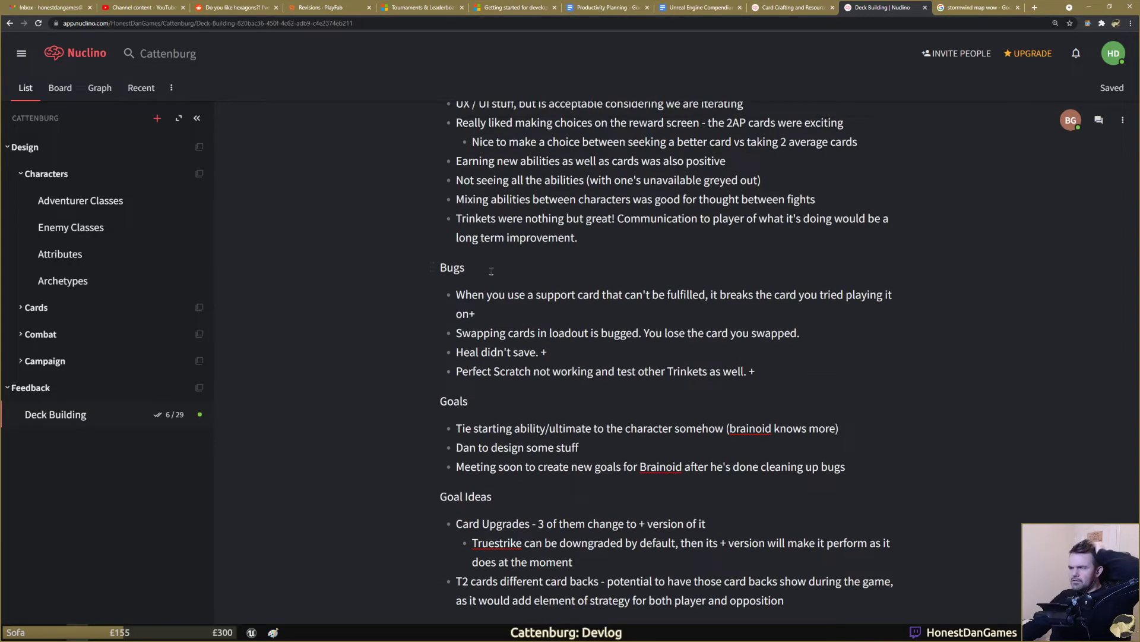
{"action": "left_click_drag", "start_coordinate": [466, 295], "coordinate": [525, 309]}
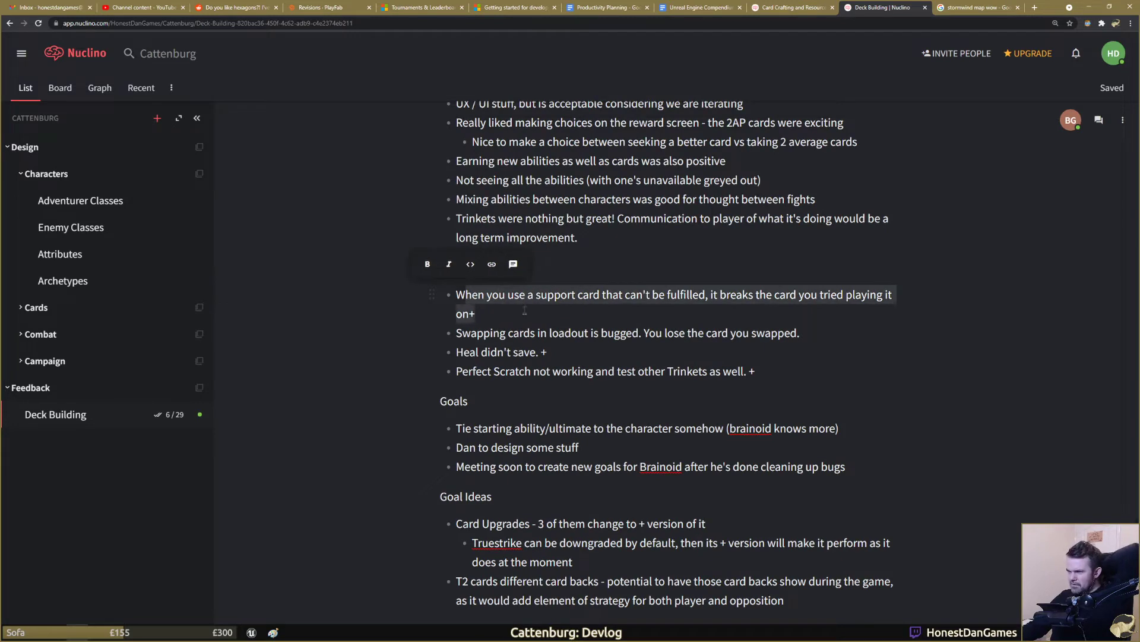
{"action": "left_click", "coordinate": [723, 295]}
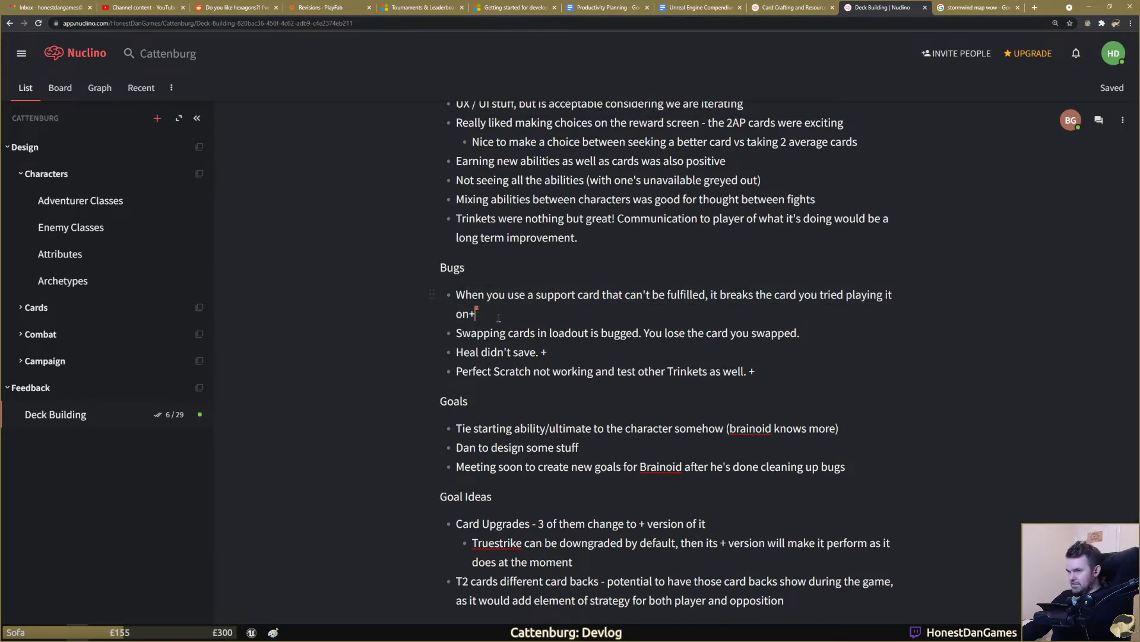
{"action": "triple_click", "coordinate": [560, 352]}
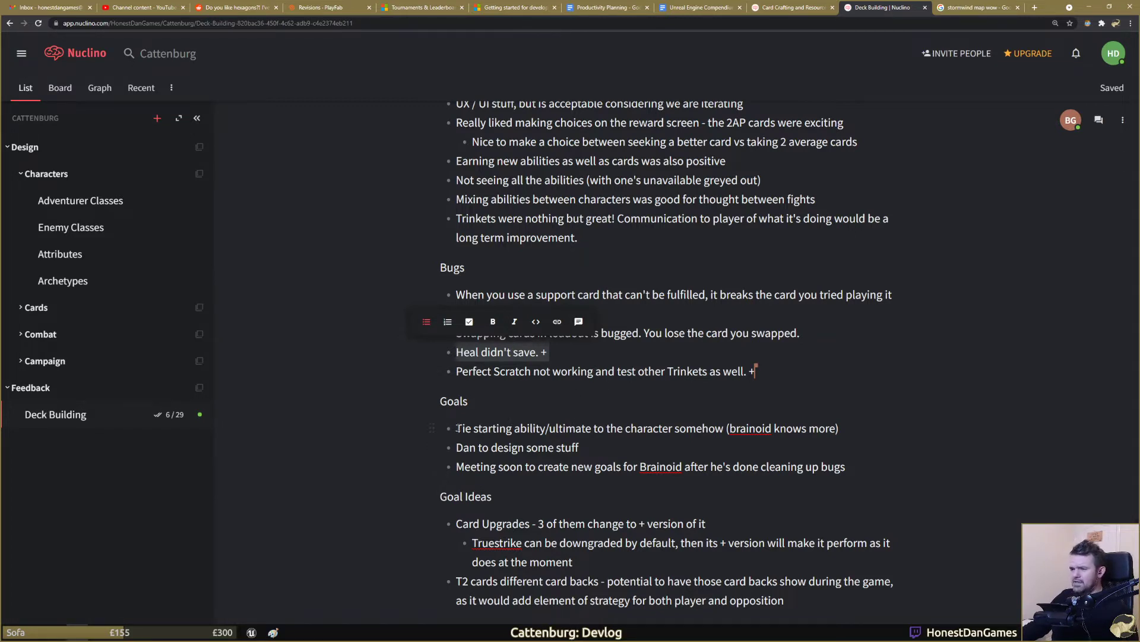
{"action": "left_click_drag", "start_coordinate": [457, 427], "coordinate": [620, 440]}
{"action": "left_click", "coordinate": [621, 443]}
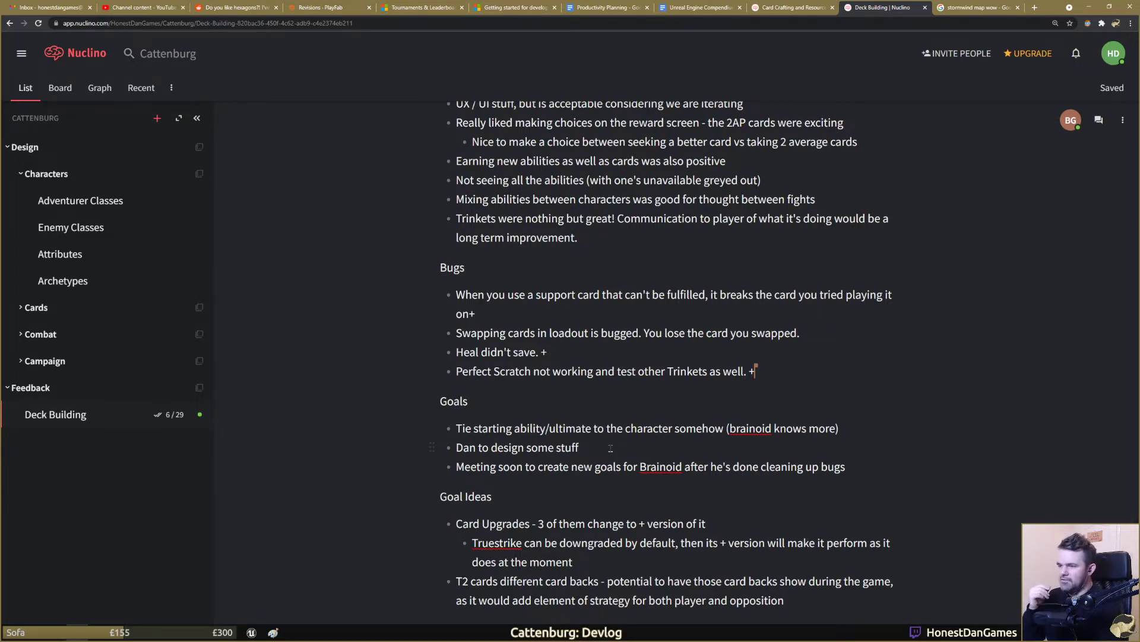
{"action": "left_click", "coordinate": [607, 447]}
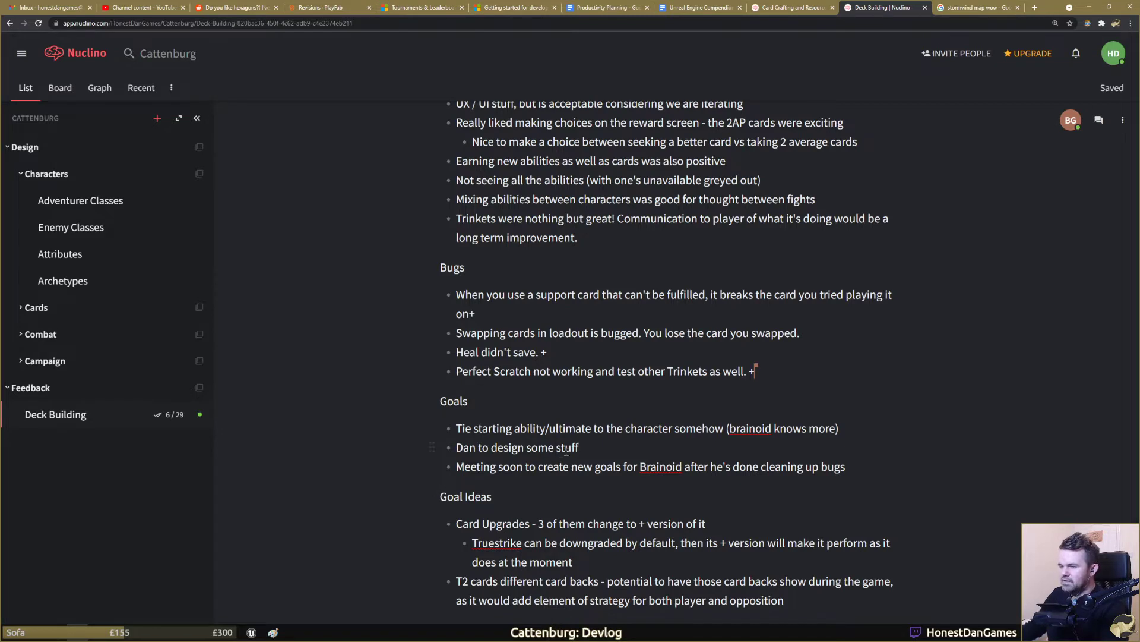
{"action": "scroll", "coordinate": [566, 449], "scroll_direction": "down", "scroll_amount": 3}
{"action": "left_click_drag", "start_coordinate": [466, 426], "coordinate": [707, 437]}
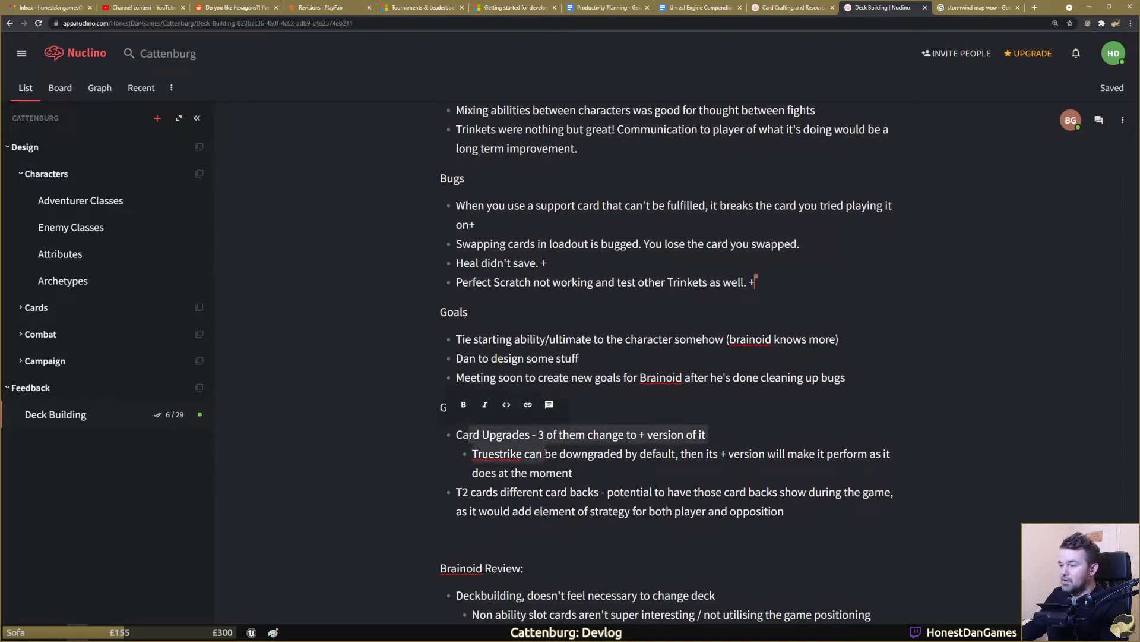
{"action": "left_click", "coordinate": [625, 453]}
{"action": "scroll", "coordinate": [498, 375], "scroll_direction": "down", "scroll_amount": 2}
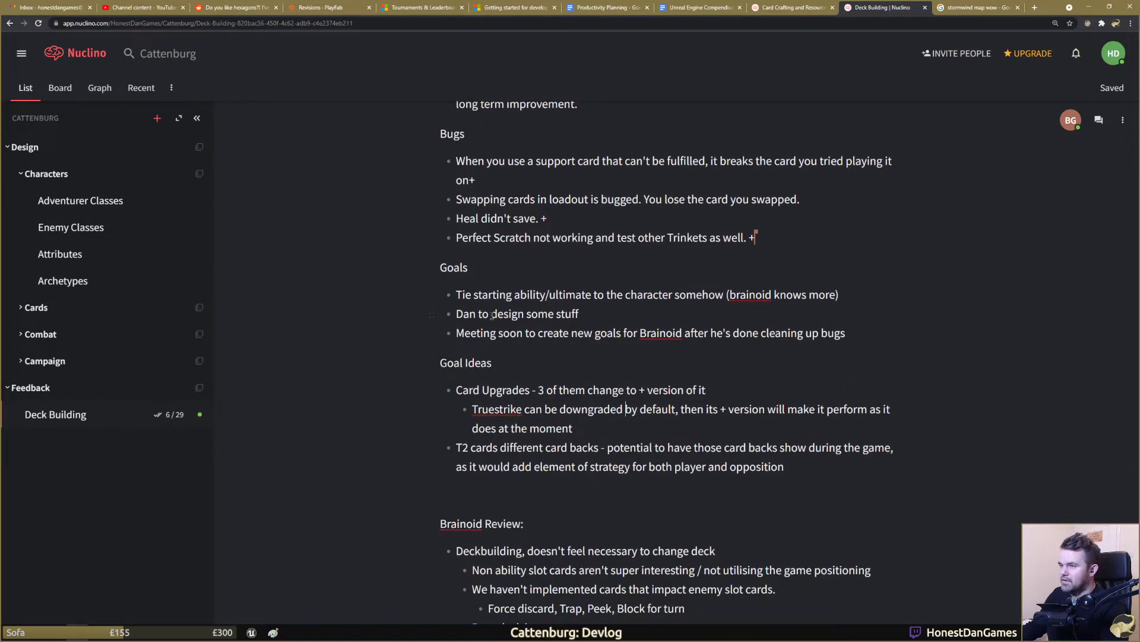
{"action": "left_click", "coordinate": [547, 389]}
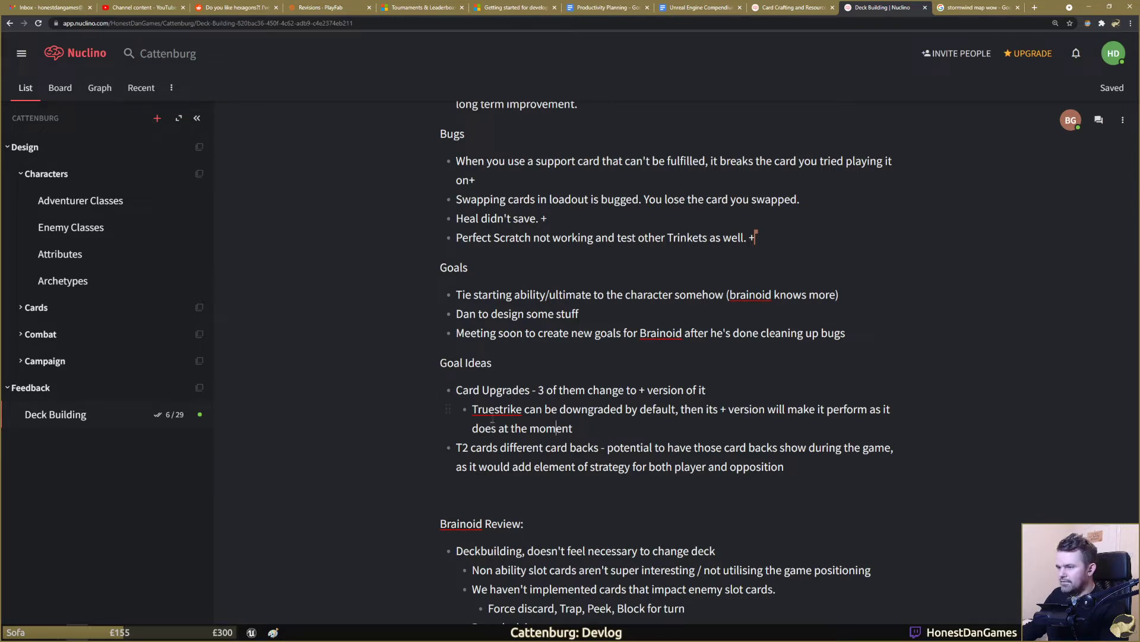
{"action": "key", "text": "Down"}
{"action": "key", "text": "Down"}
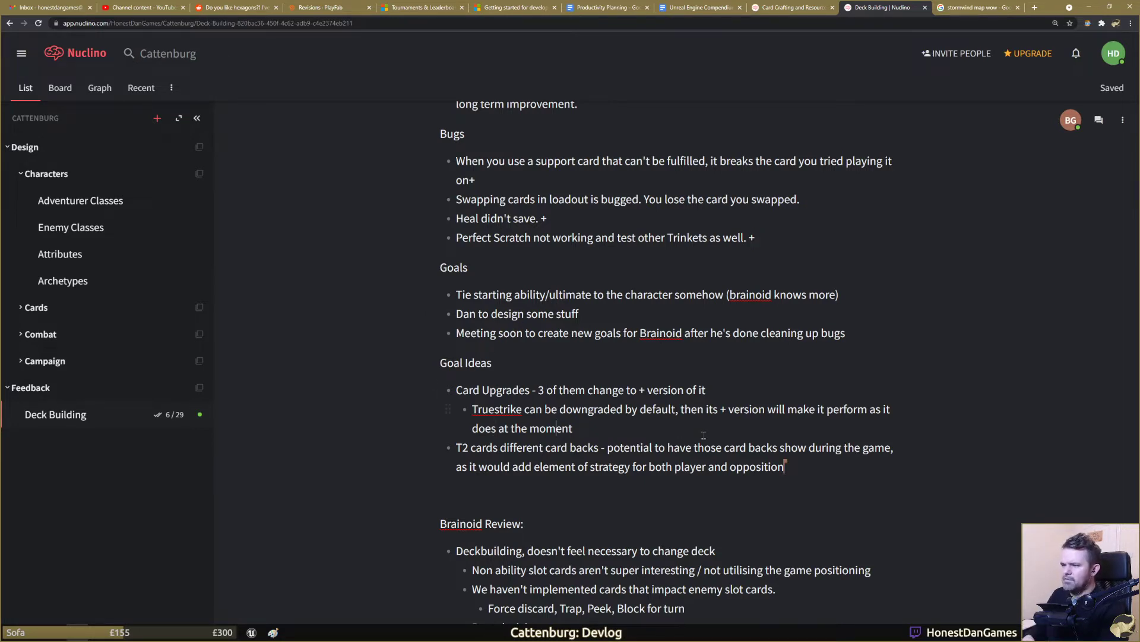
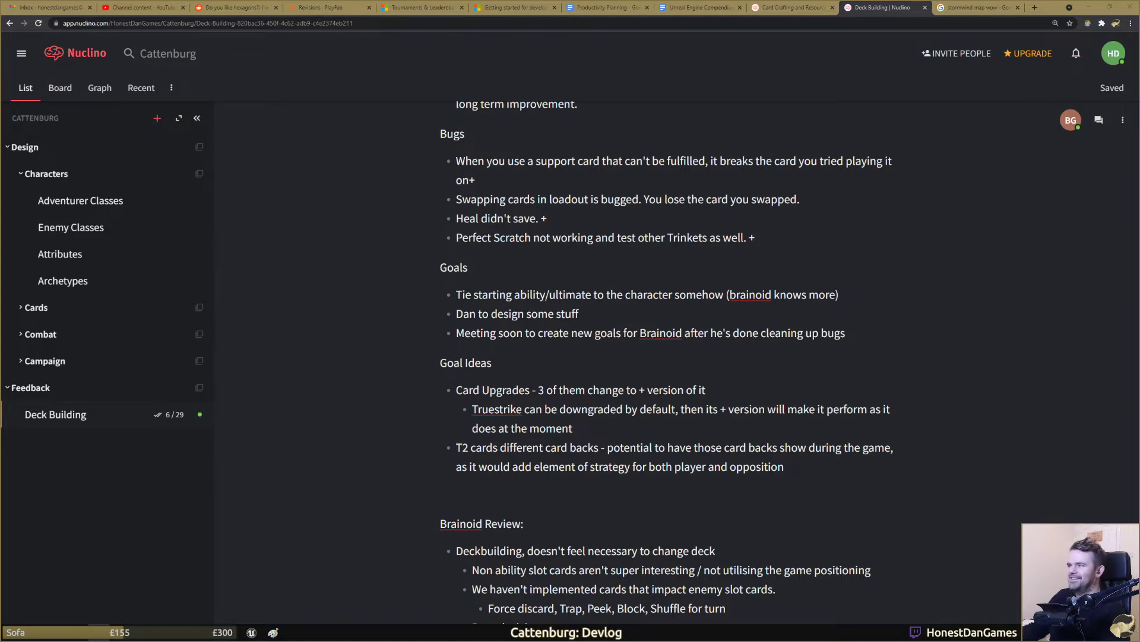
Step: Change the note to 'MINION LINE == FRONT LINE' and retype the ending of 'We want more events'
{"action": "scroll", "coordinate": [1067, 369], "scroll_direction": "down", "scroll_amount": 6}
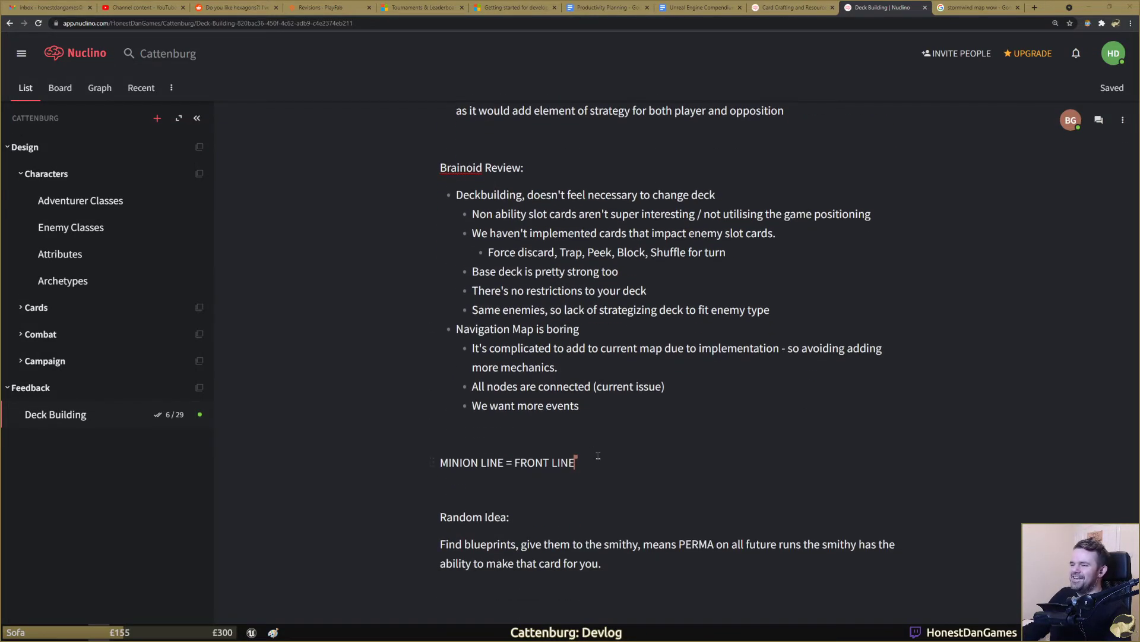
{"action": "left_click", "coordinate": [512, 463]}
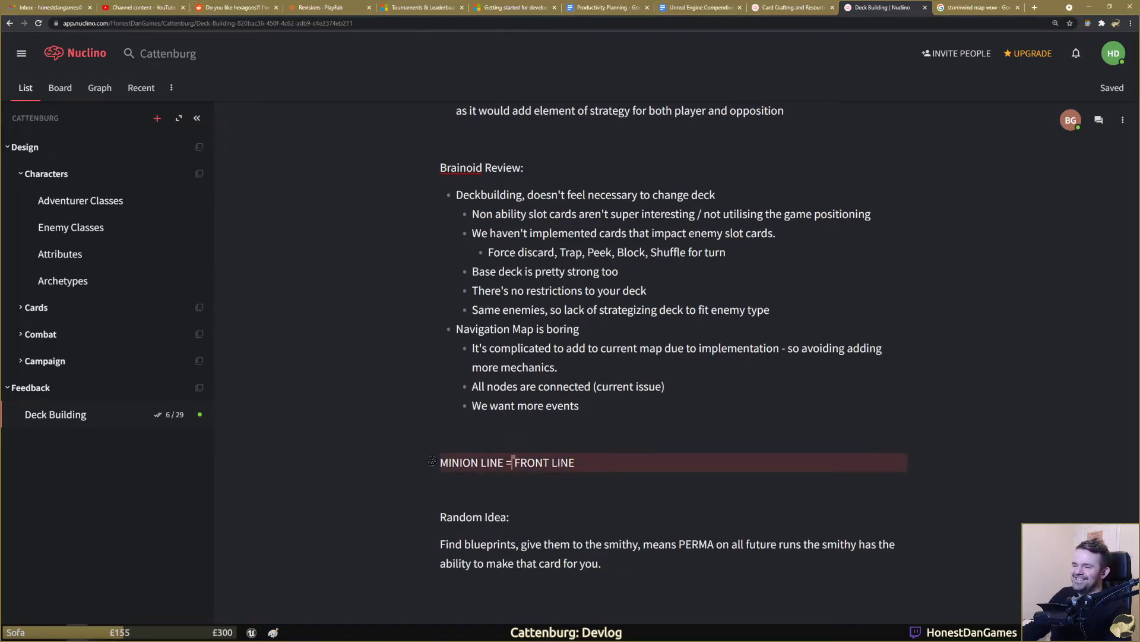
{"action": "type", "text": "="}
{"action": "key", "text": "BackSpace"}
{"action": "key", "text": "BackSpace"}
{"action": "key", "text": "BackSpace"}
{"action": "key", "text": "BackSpace"}
{"action": "key", "text": "BackSpace"}
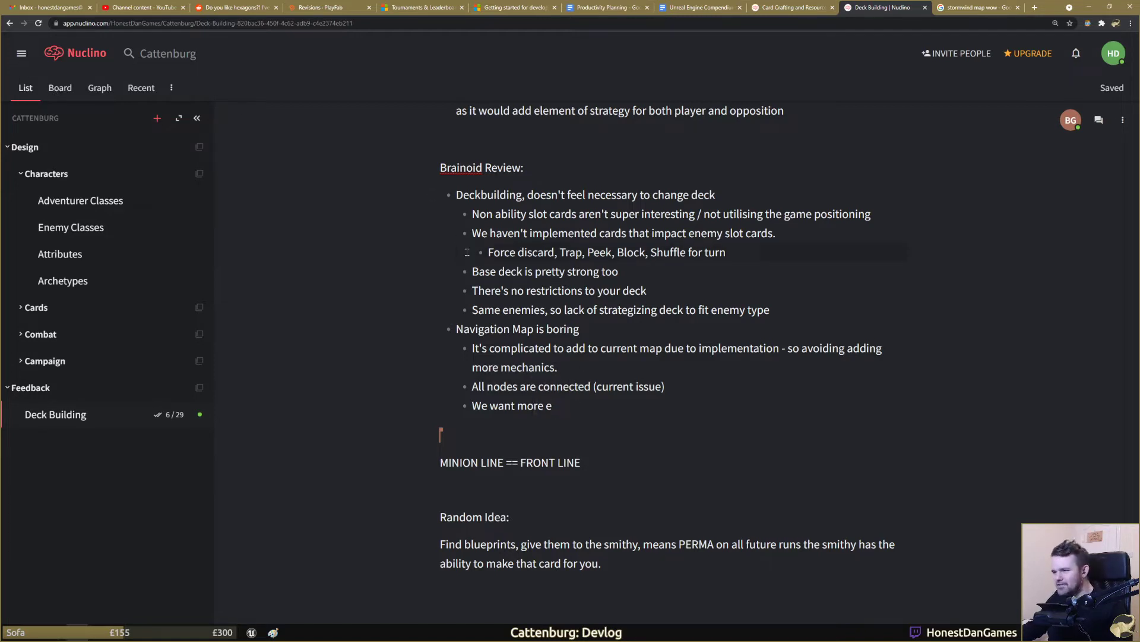
{"action": "type", "text": "vents"}
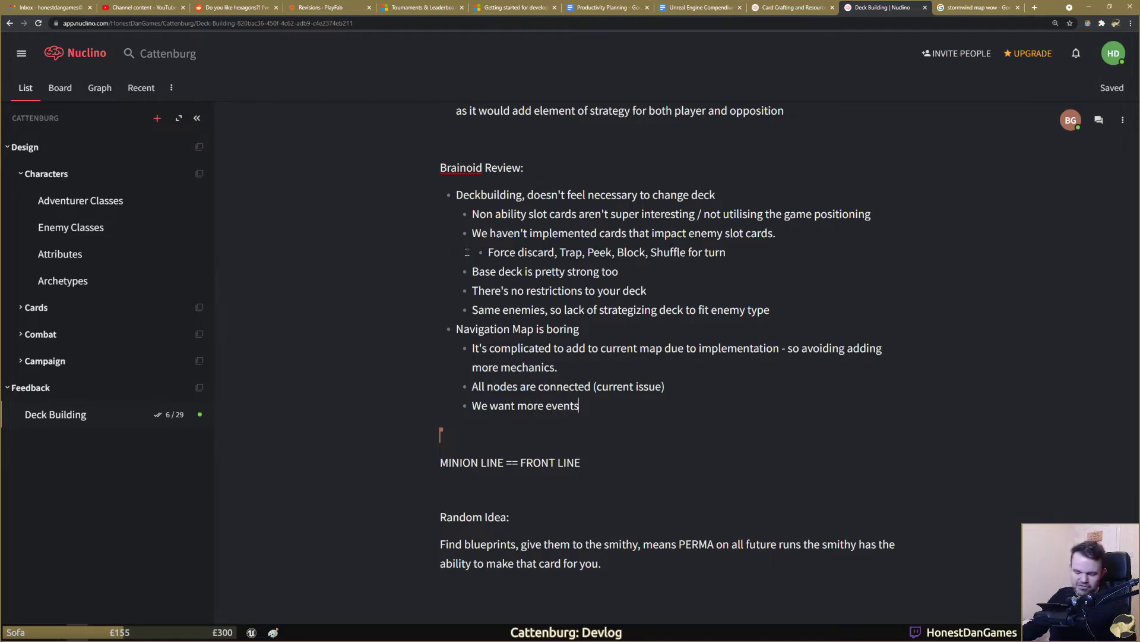
{"action": "left_click", "coordinate": [614, 459]}
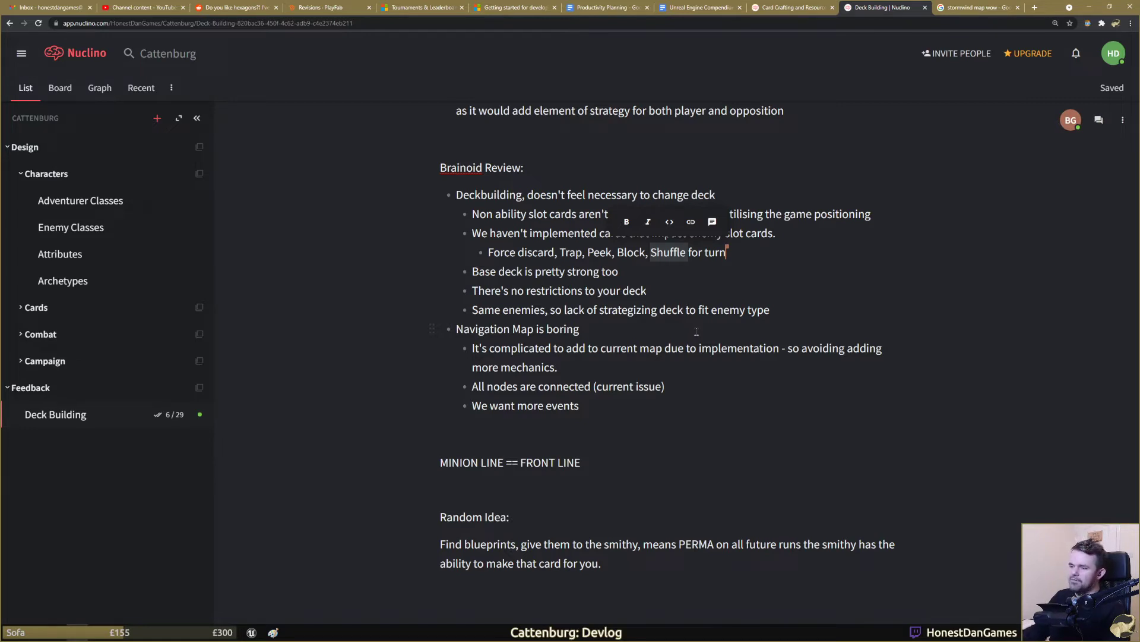
{"action": "left_click", "coordinate": [463, 546]}
{"action": "left_click_drag", "start_coordinate": [448, 546], "coordinate": [610, 564]}
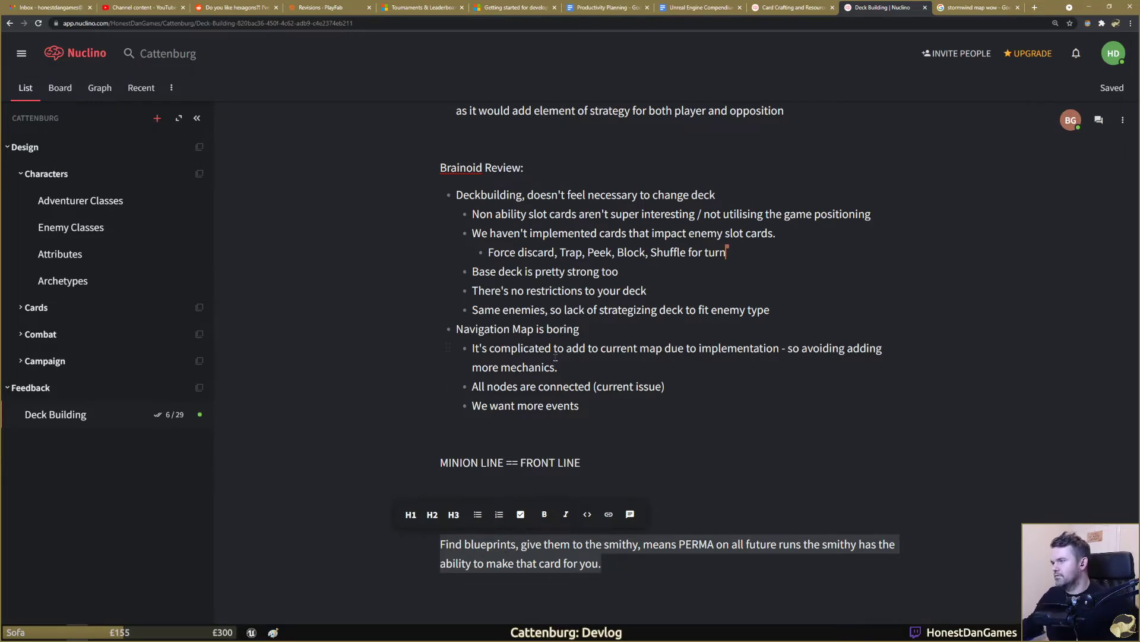
Step: Deselect the blueprints-and-smithy paragraph under the Random Idea heading
{"action": "left_click", "coordinate": [623, 567]}
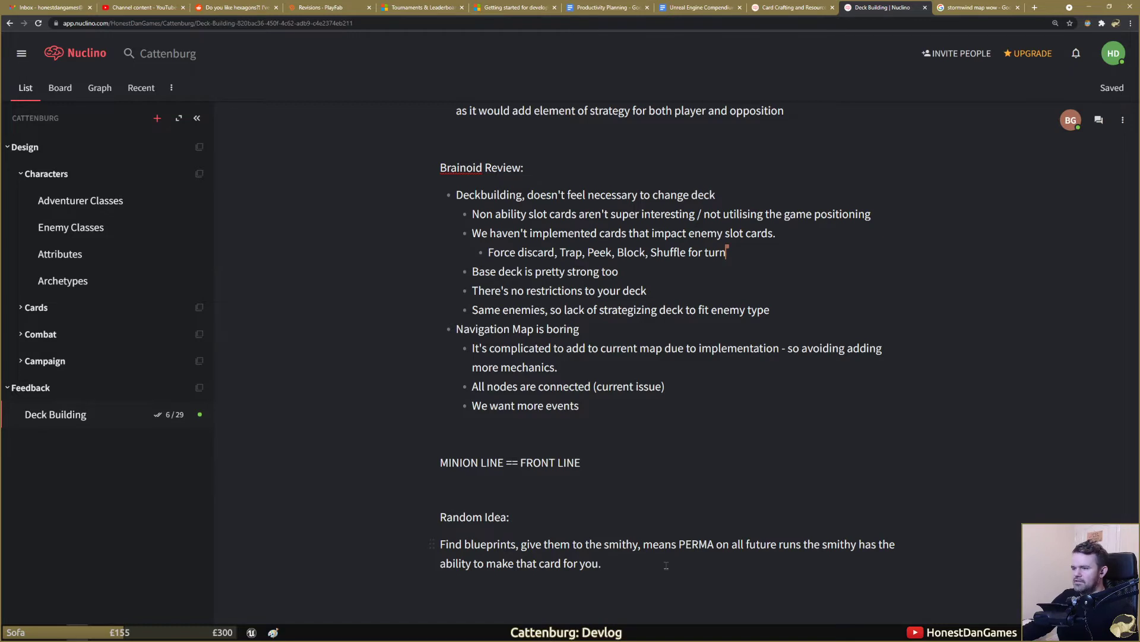
Step: Add a 'Review 14/11/21' heading with a bullet about focusing on Map / Navigation / Campaign for a while
{"action": "key", "text": "Return"}
{"action": "key", "text": "Return"}
{"action": "type", "text": "R"}
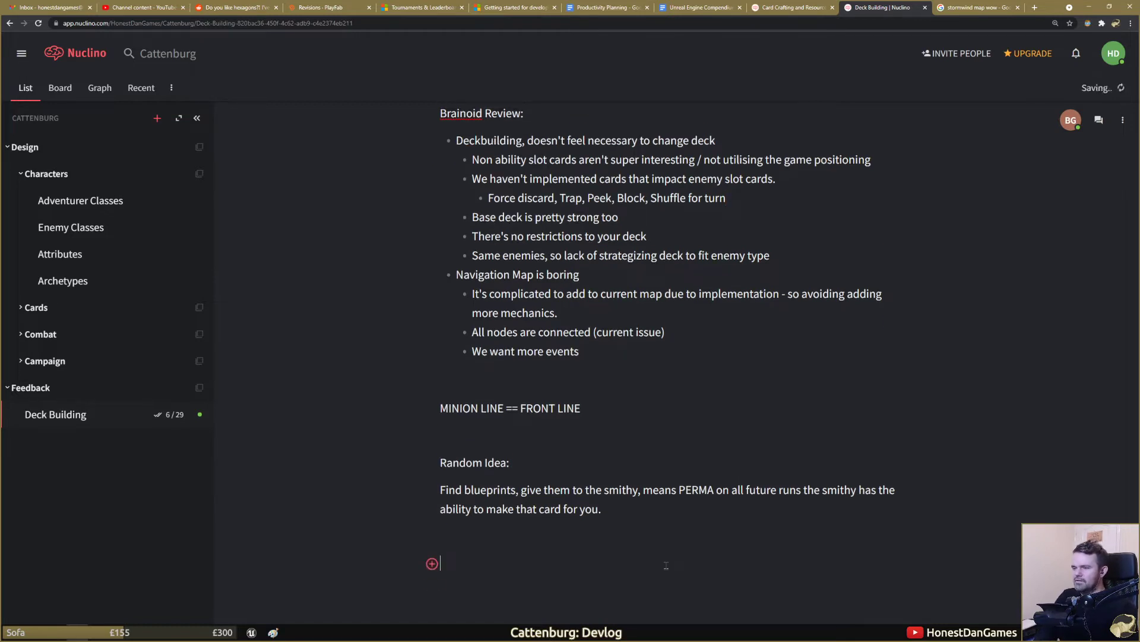
{"action": "type", "text": "eview 14/1"}
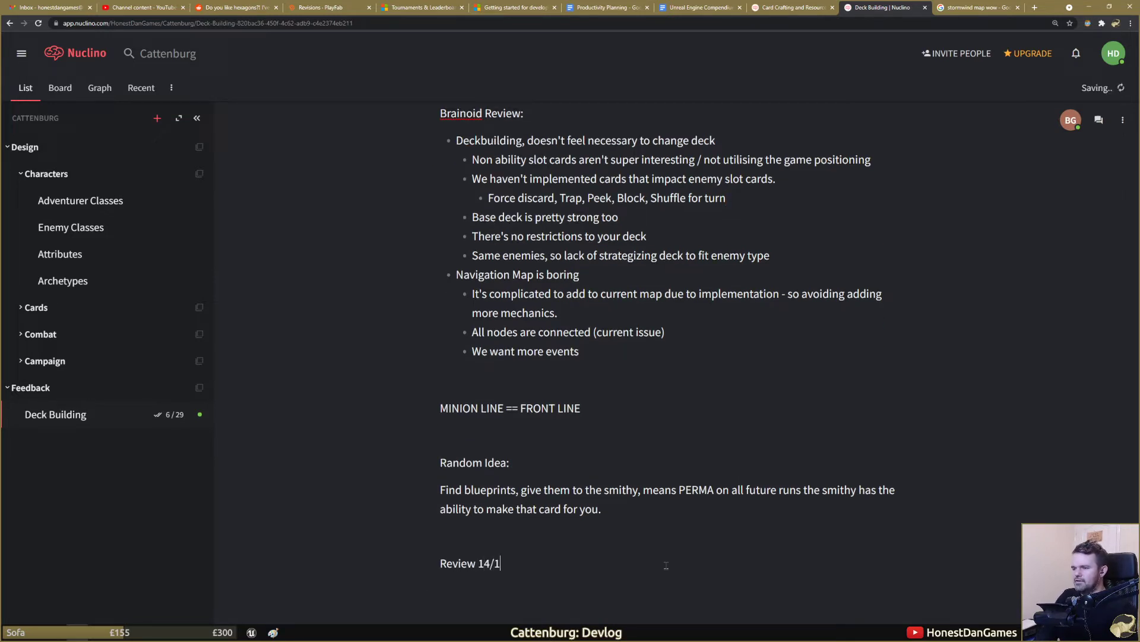
{"action": "type", "text": "1/21"}
{"action": "key", "text": "Return"}
{"action": "type", "text": "-"}
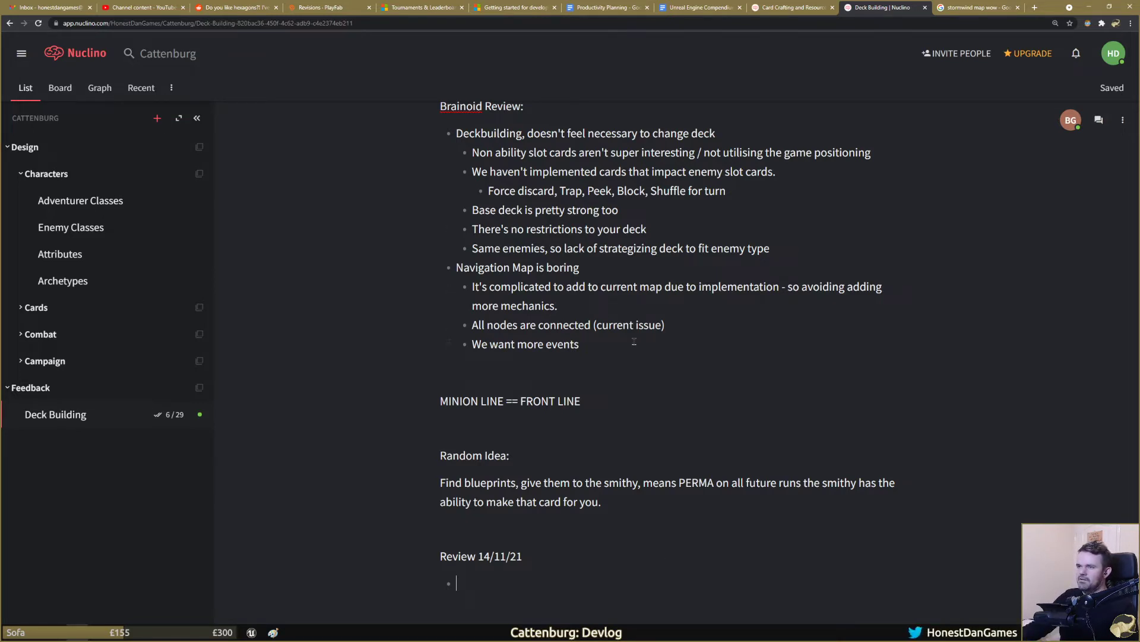
{"action": "type", "text": "We are go"}
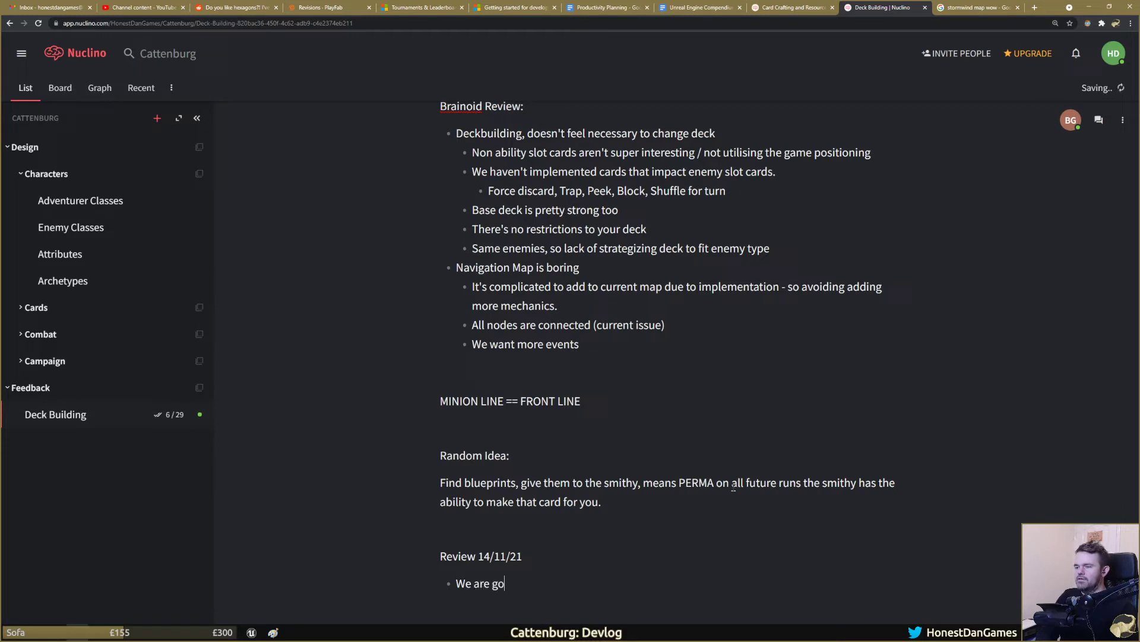
{"action": "type", "text": "ing to focus on"}
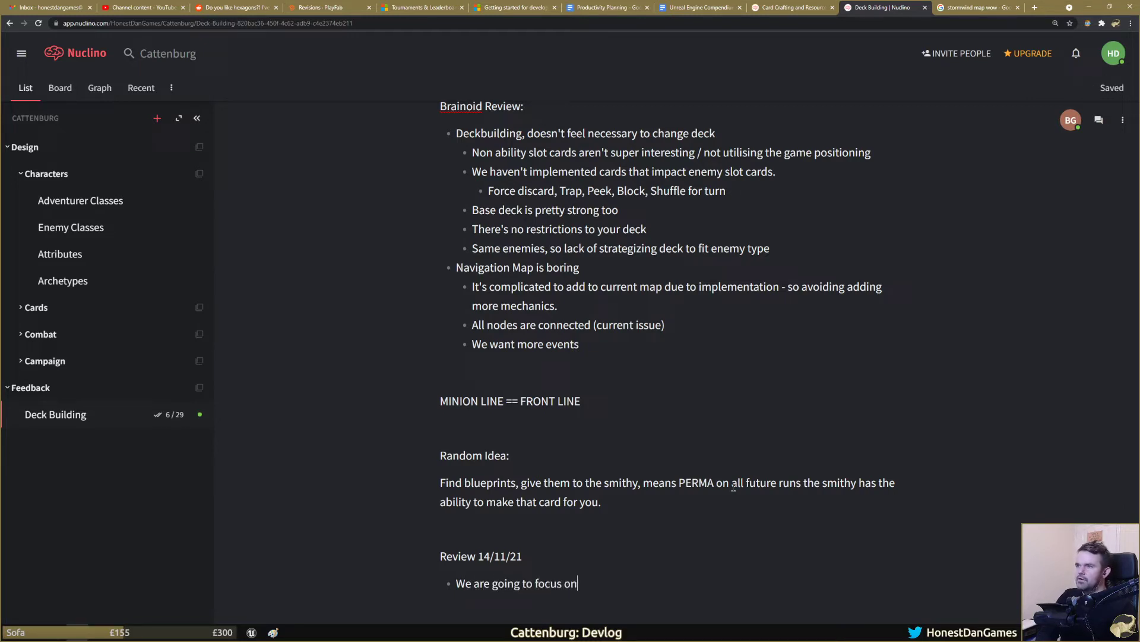
{"action": "type", "text": " the M"}
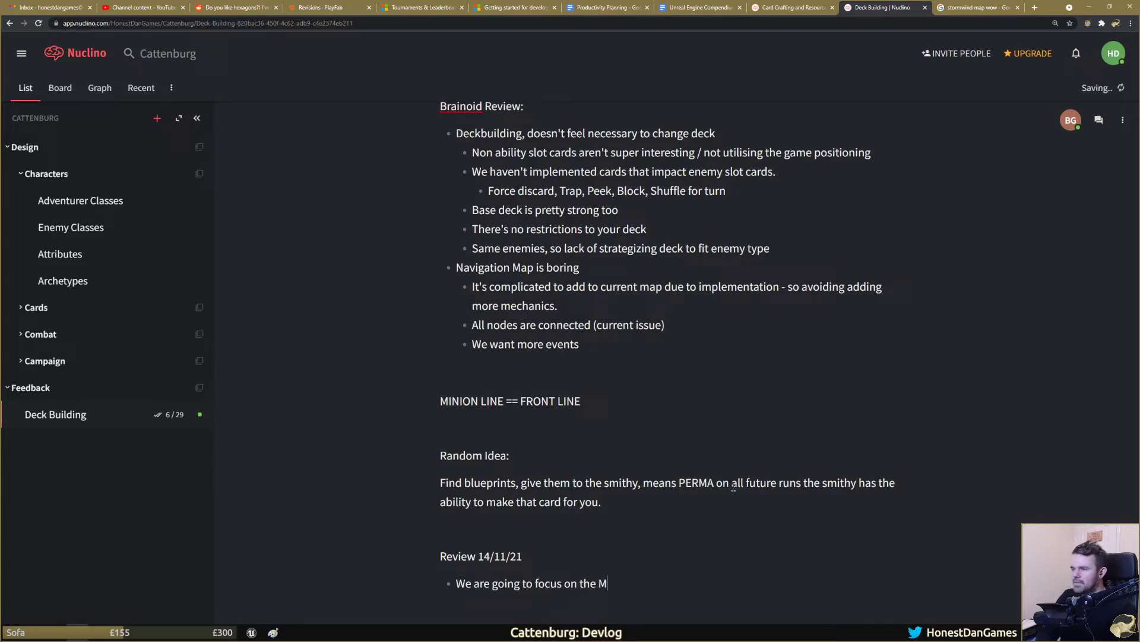
{"action": "type", "text": "ap / Nav"}
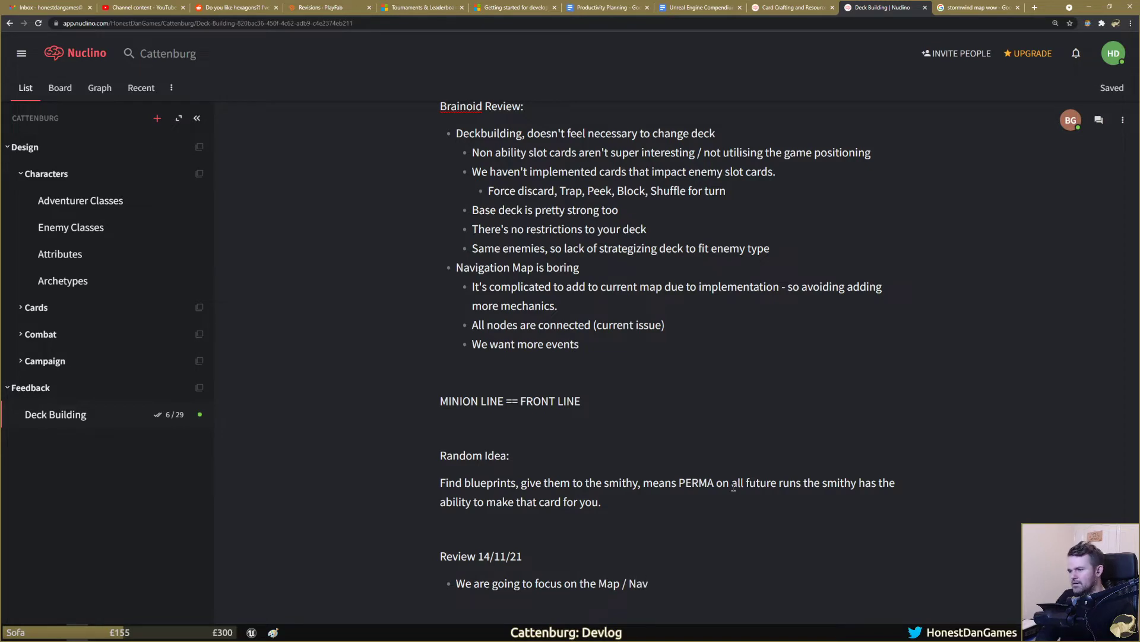
{"action": "type", "text": "igation / "}
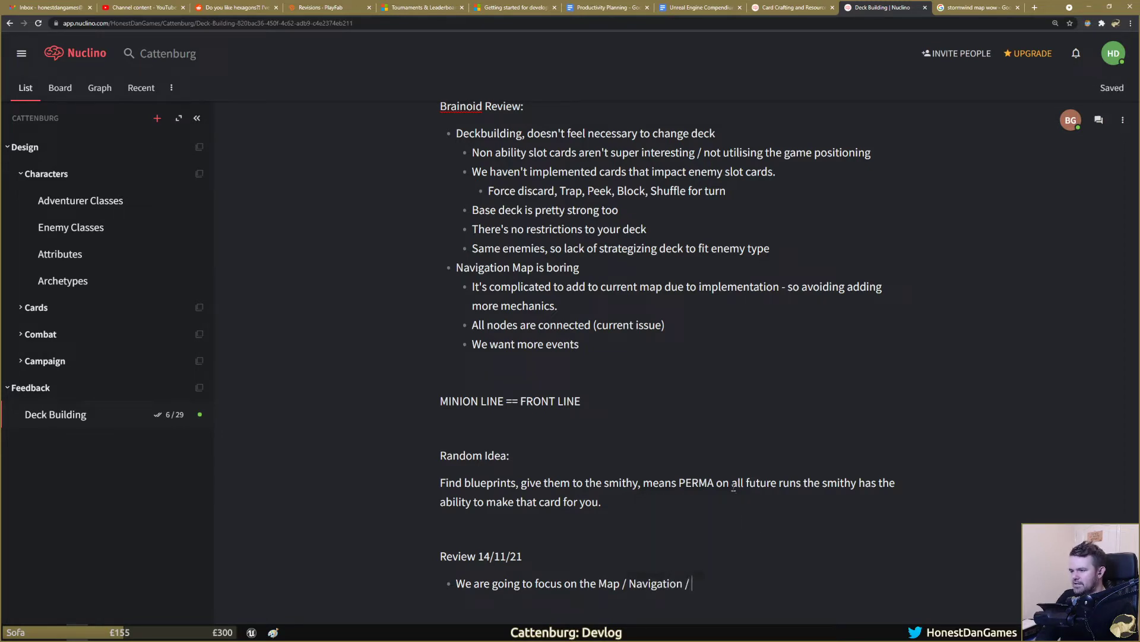
{"action": "type", "text": "Cam"}
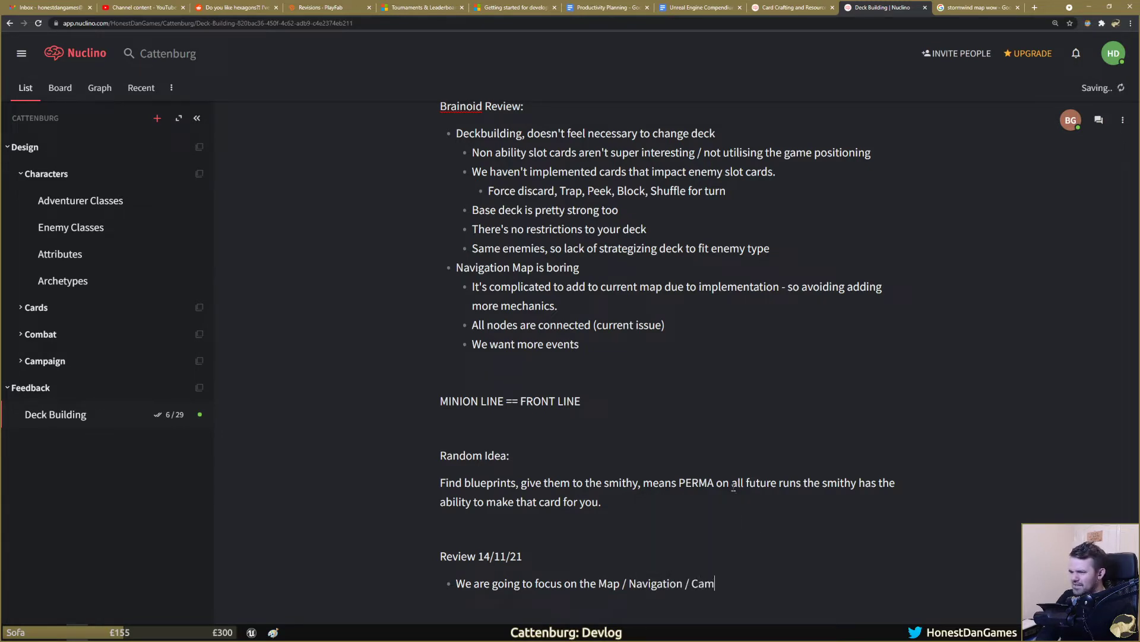
{"action": "type", "text": "paign "}
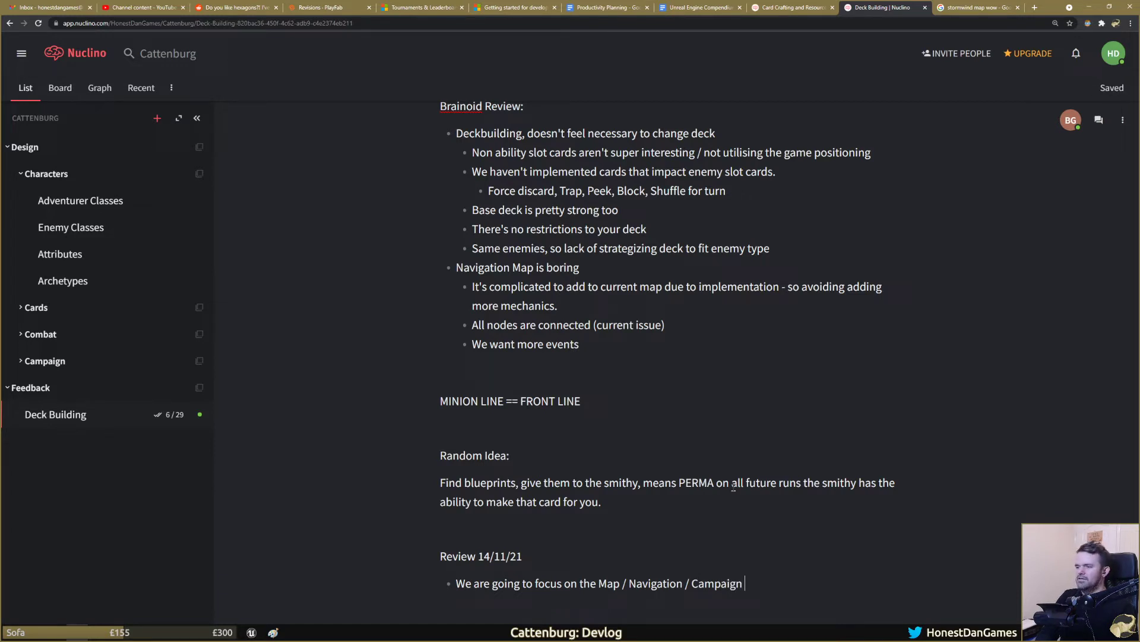
{"action": "type", "text": "f"}
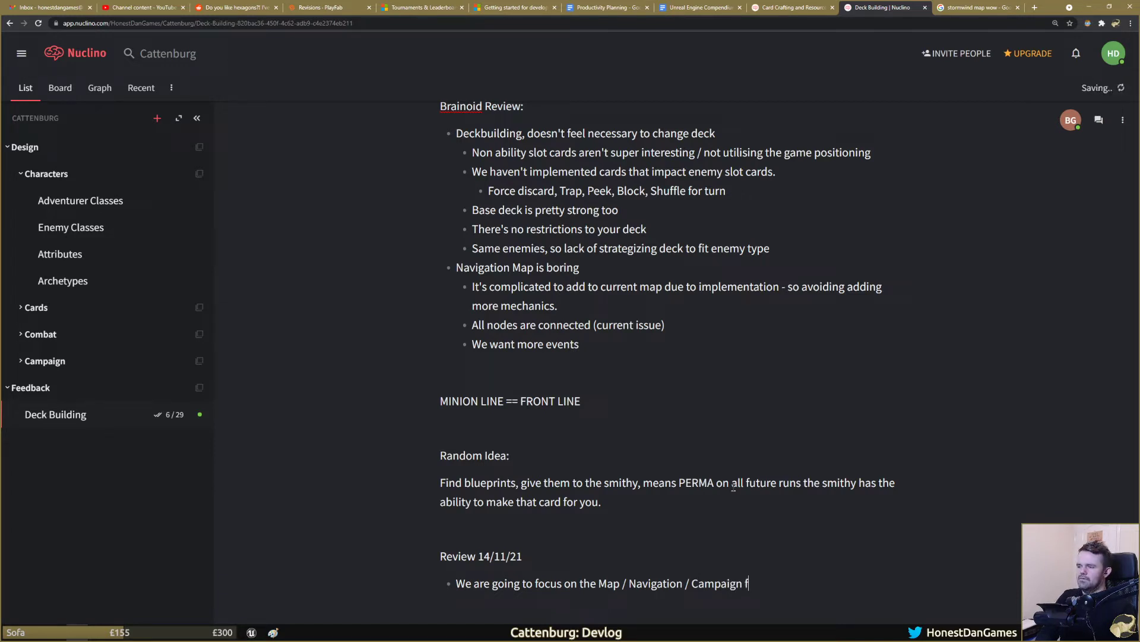
{"action": "type", "text": "or a bit, because it is hard o"}
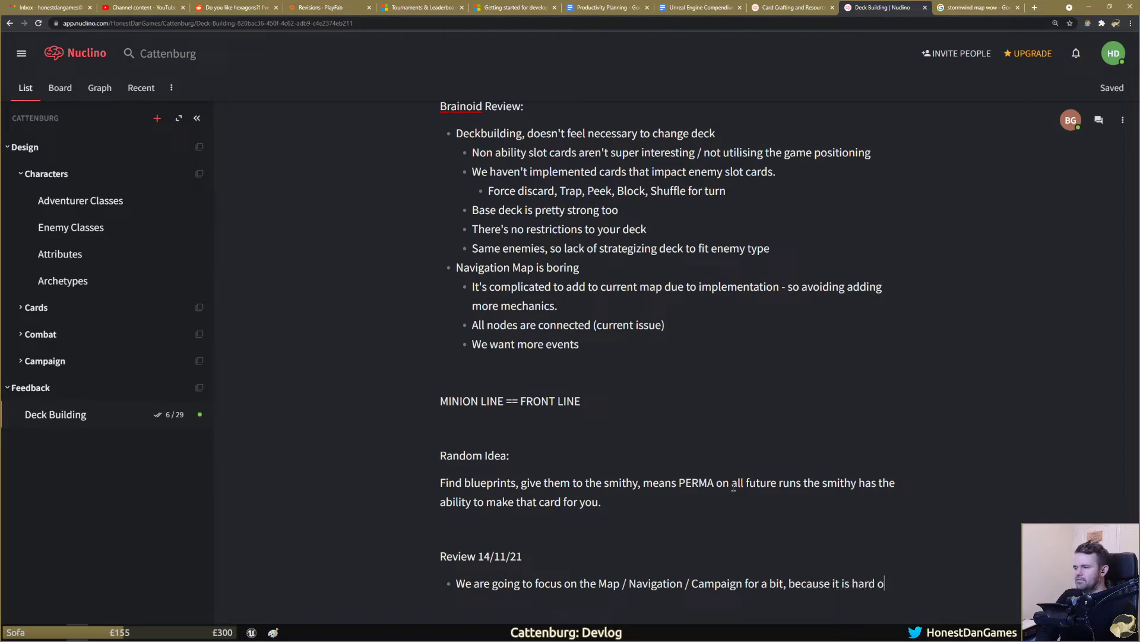
{"action": "key", "text": "BackSpace"}
{"action": "type", "text": "to"}
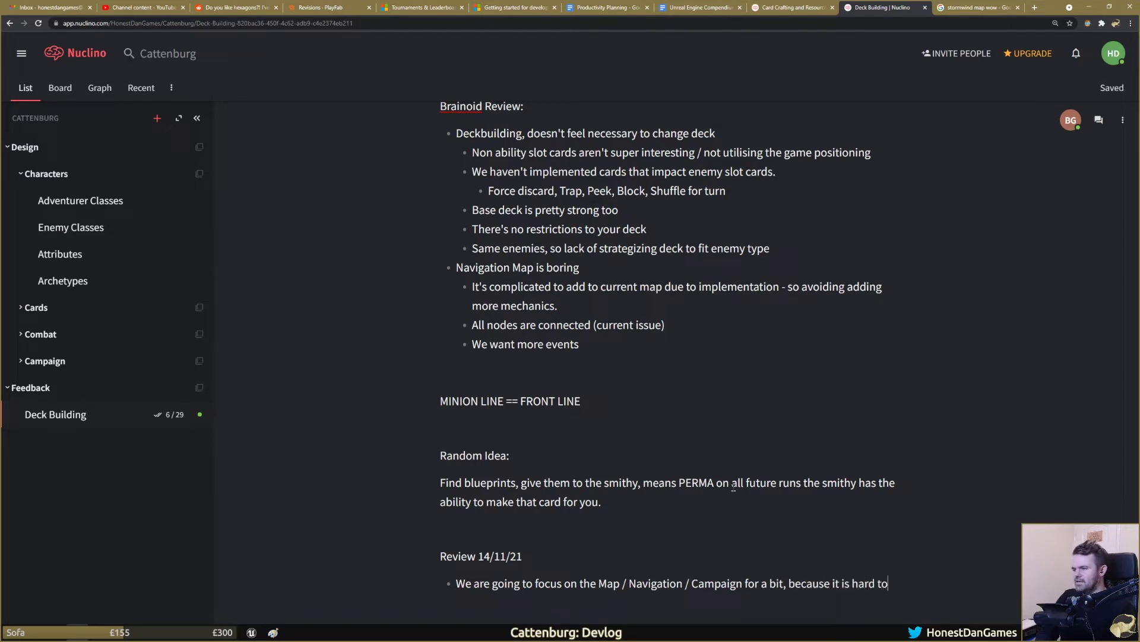
{"action": "type", "text": " assess the"}
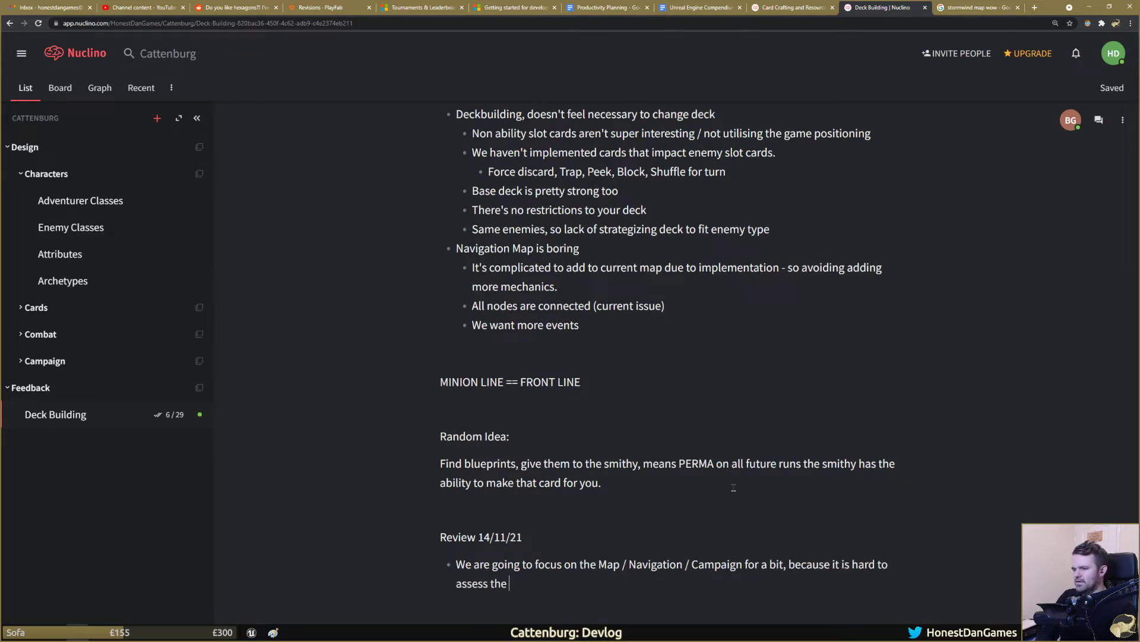
{"action": "key", "text": "BackSpace"}
{"action": "key", "text": "BackSpace"}
{"action": "key", "text": "BackSpace"}
{"action": "key", "text": "BackSpace"}
{"action": "type", "text": "how well t"}
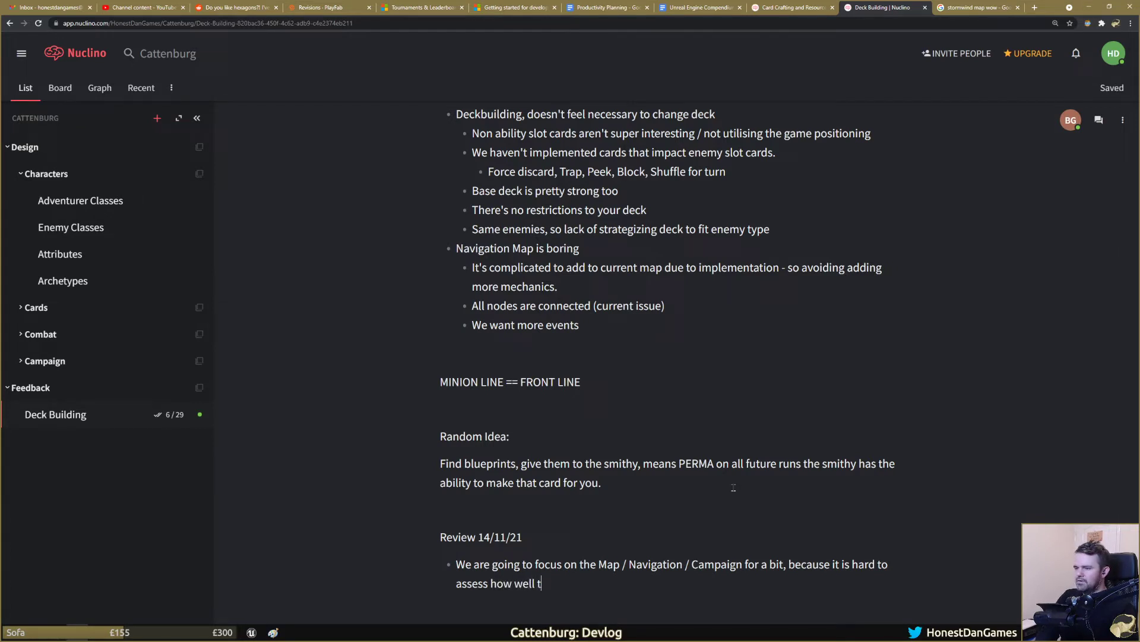
{"action": "key", "text": "BackSpace"}
{"action": "type", "text": "other things wor"}
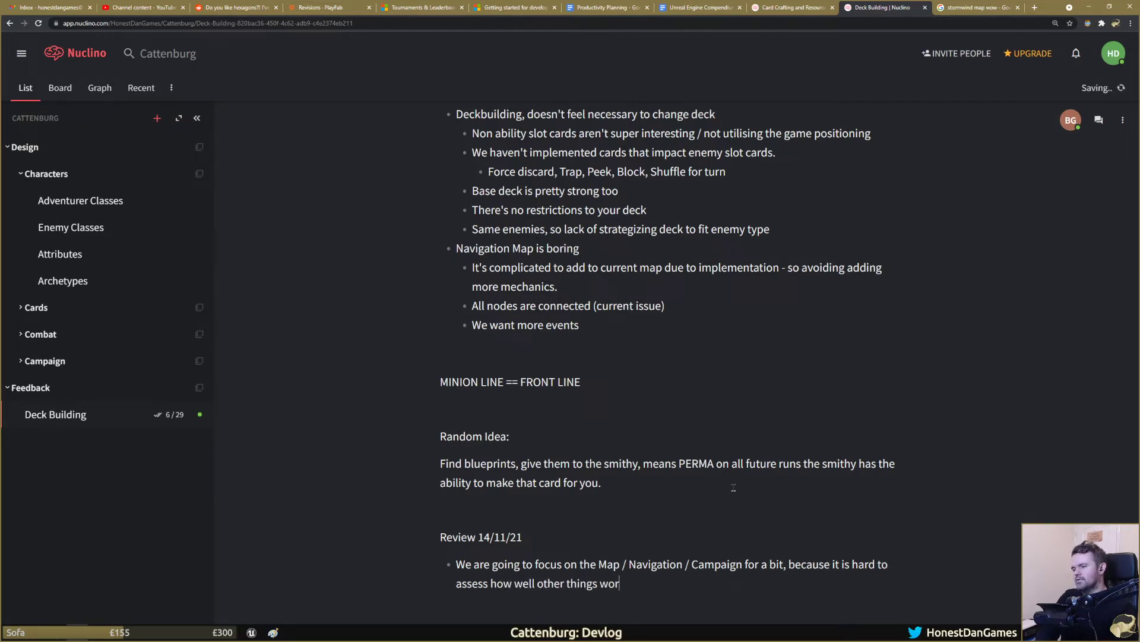
{"action": "type", "text": "k until we have "}
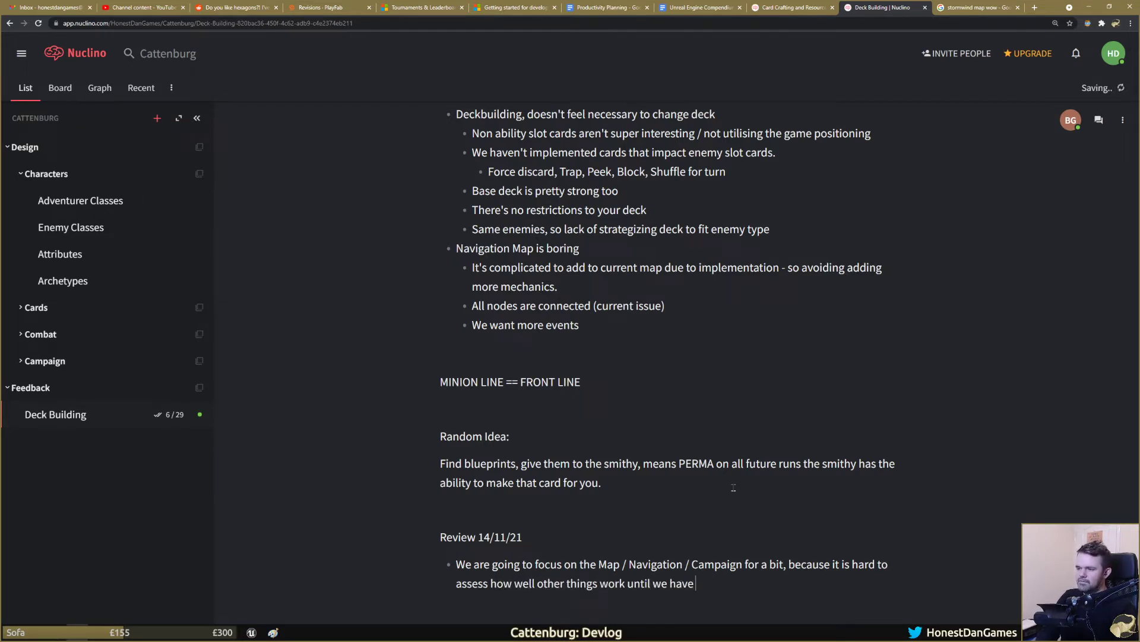
{"action": "type", "text": "a more meani"}
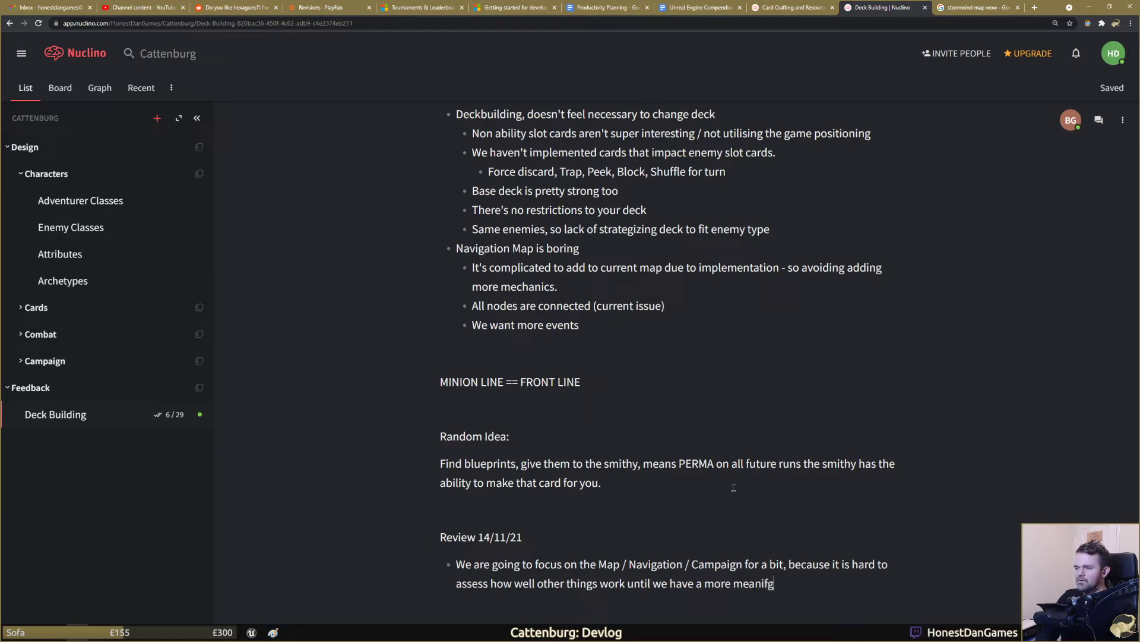
{"action": "type", "text": "ngful cam"}
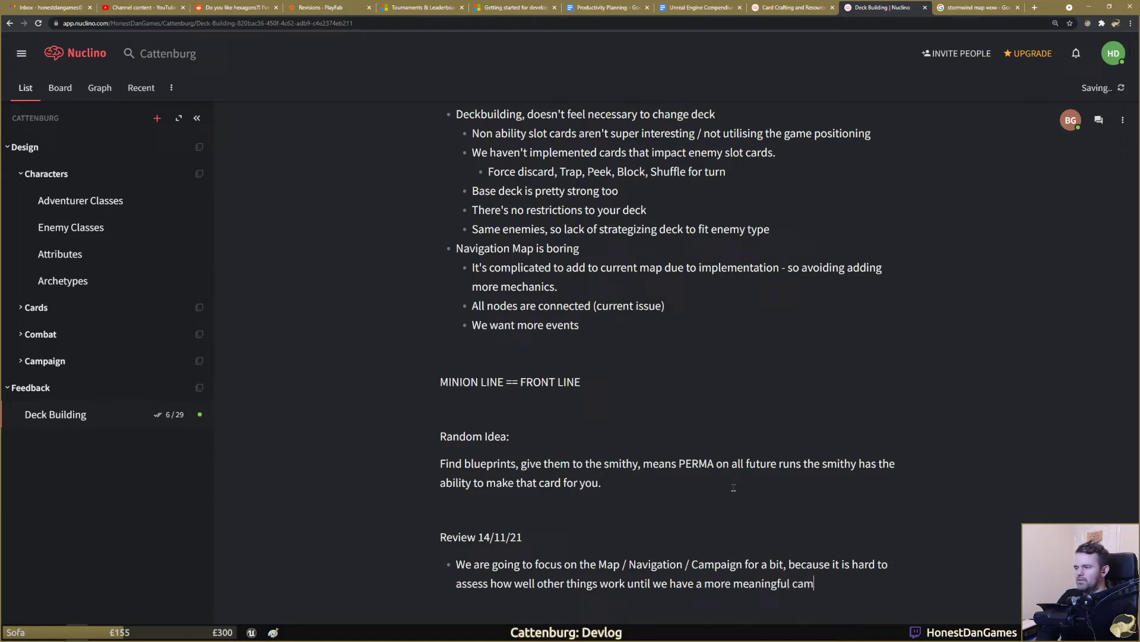
{"action": "type", "text": "paign."}
Step: Add the 'StS vs DD game loop' bullet with a sub-bullet about two fleshed-out example runs
{"action": "key", "text": "Return"}
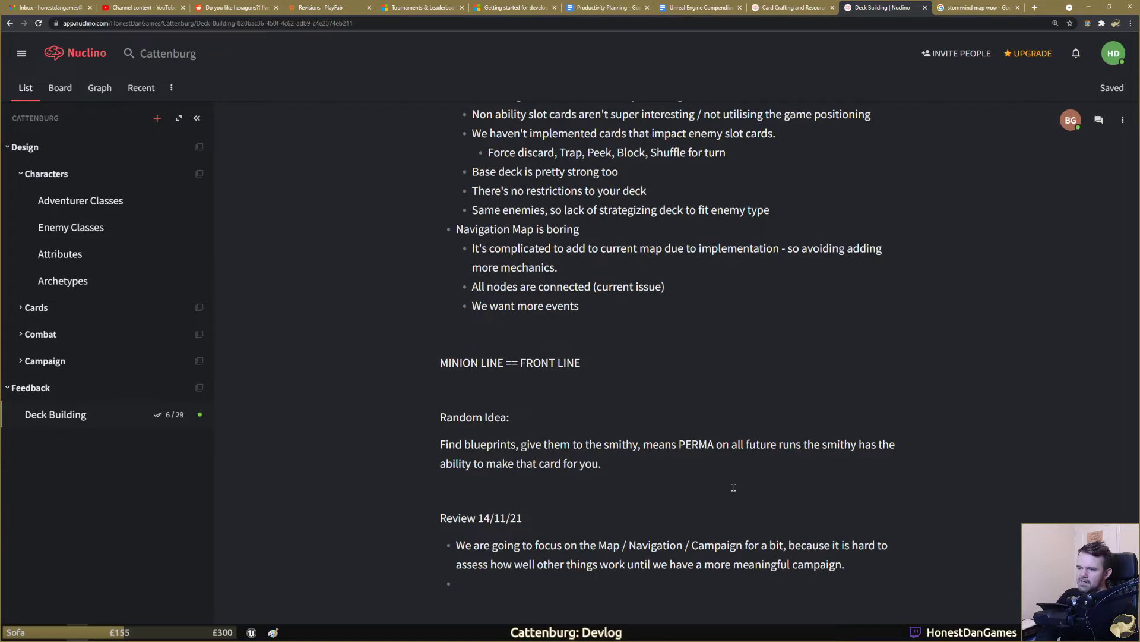
{"action": "type", "text": "W"}
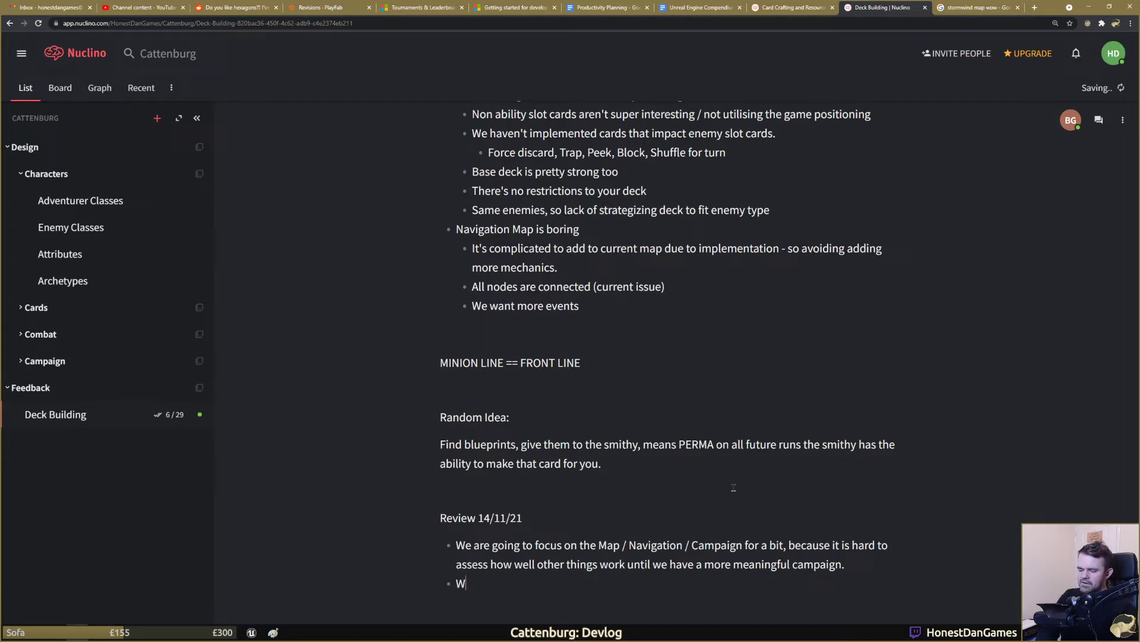
{"action": "type", "text": "e want to explore "}
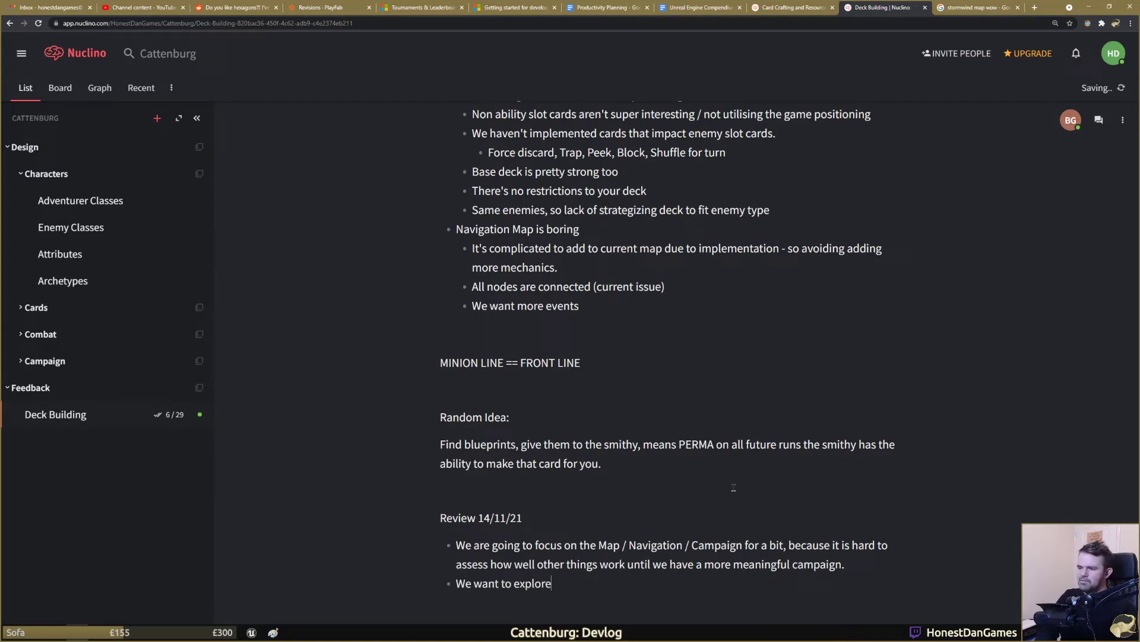
{"action": "type", "text": "the"}
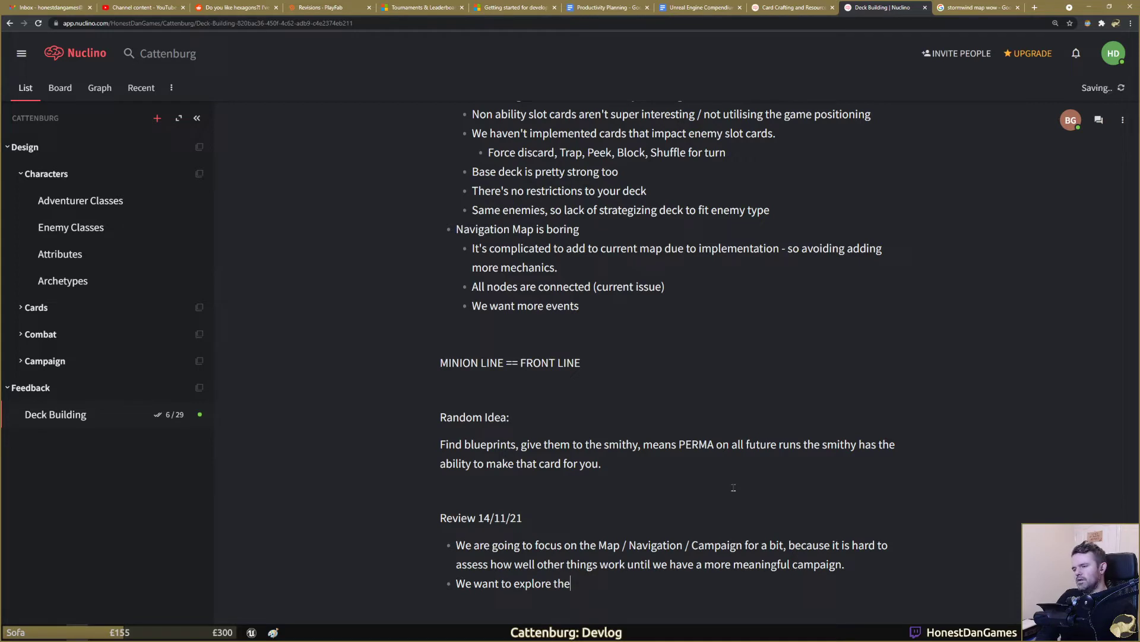
{"action": "type", "text": " StS vs DD "}
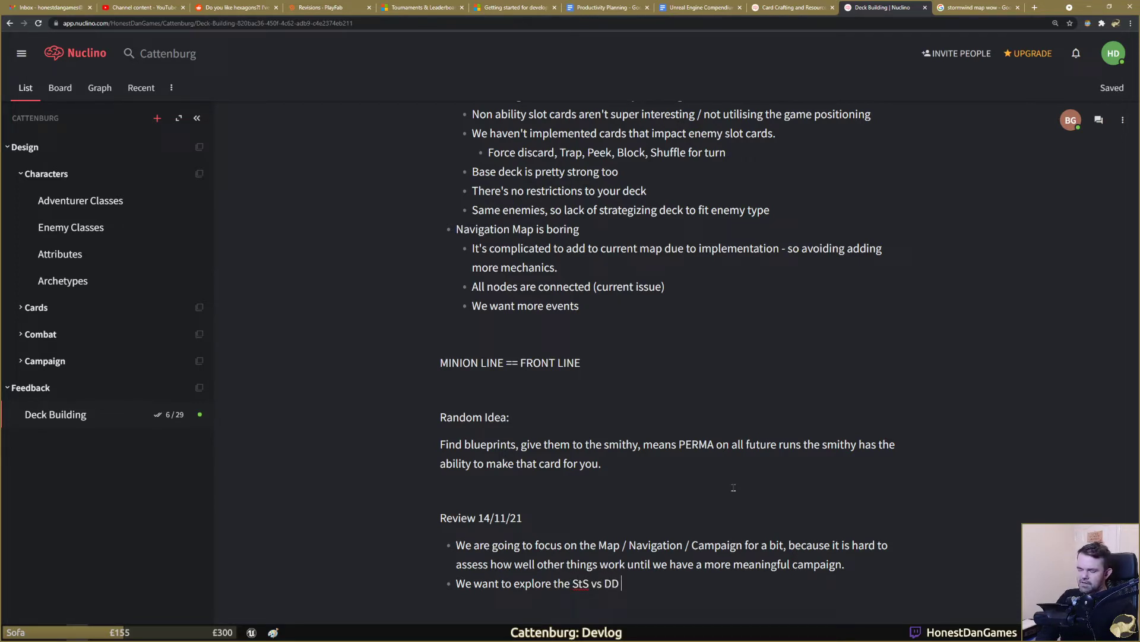
{"action": "type", "text": "game loop,."}
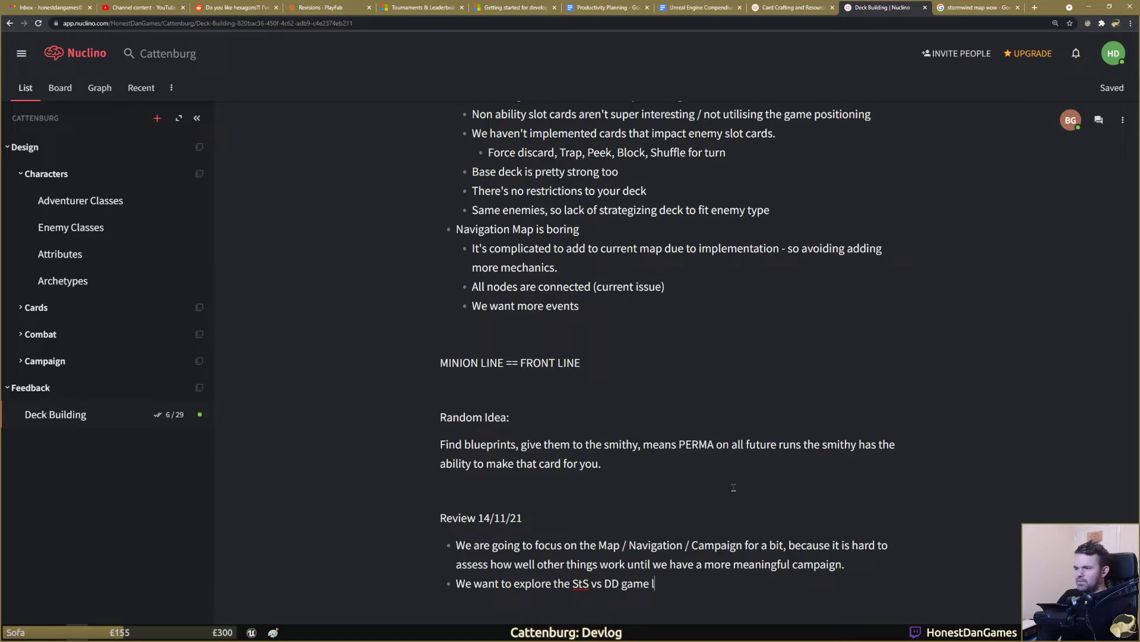
{"action": "key", "text": "BackSpace"}
{"action": "key", "text": "BackSpace"}
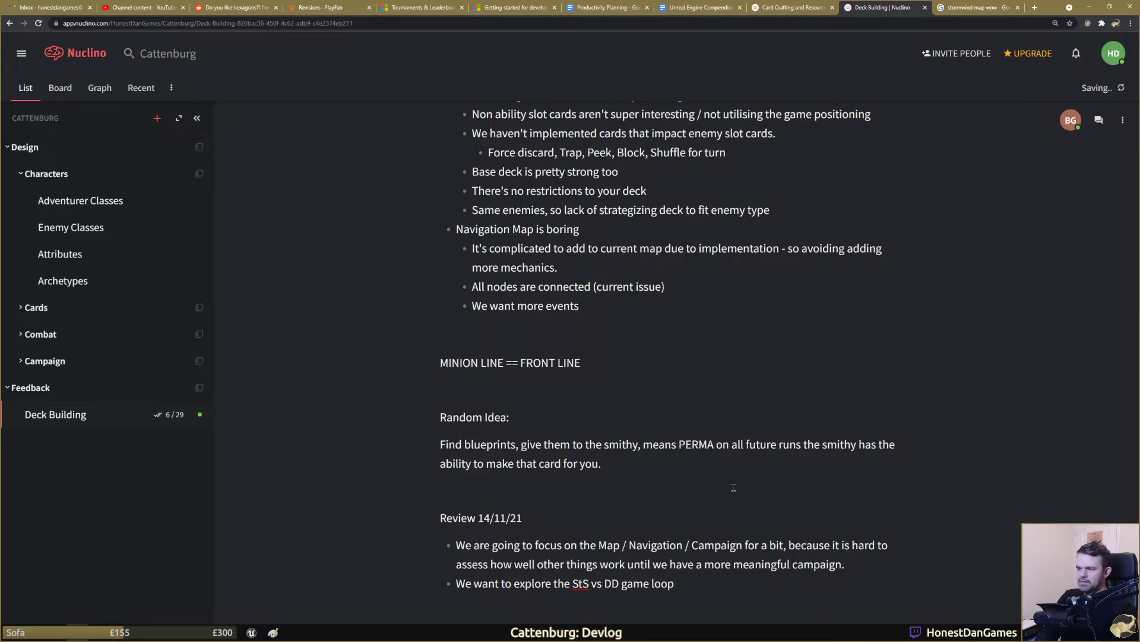
{"action": "key", "text": "Return"}
{"action": "key", "text": "Tab"}
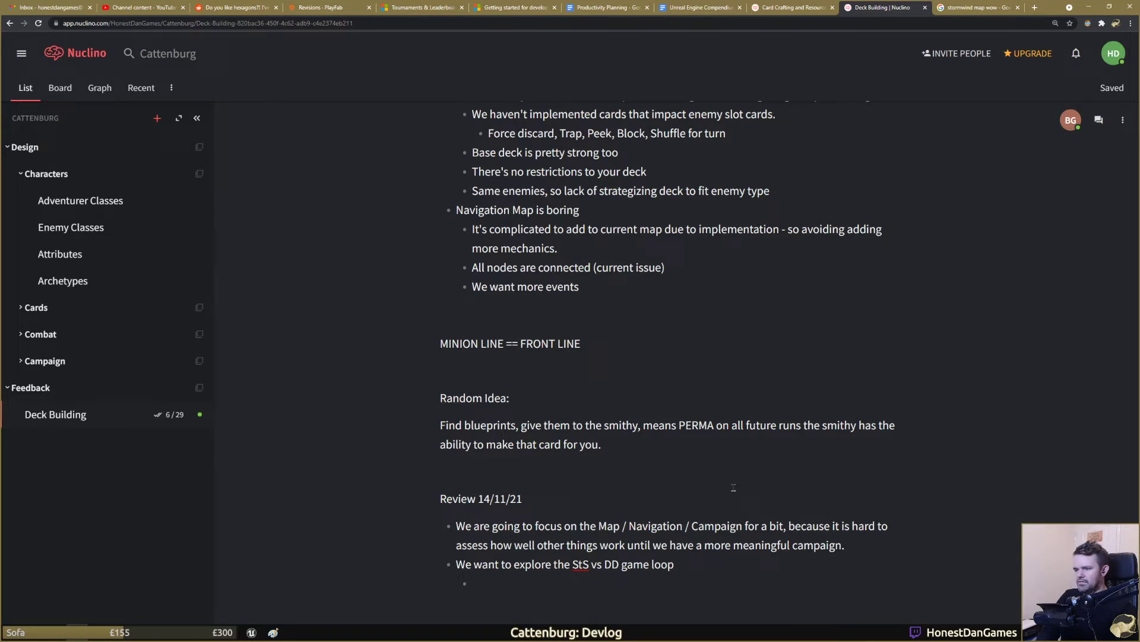
{"action": "type", "text": "Write out"}
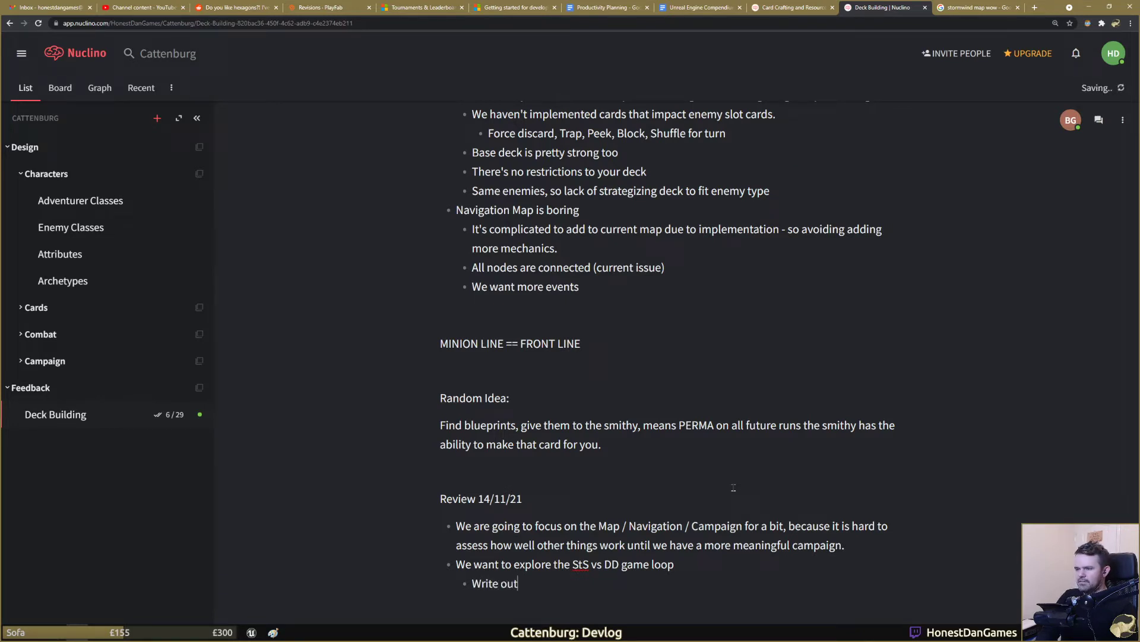
{"action": "type", "text": " two flows"}
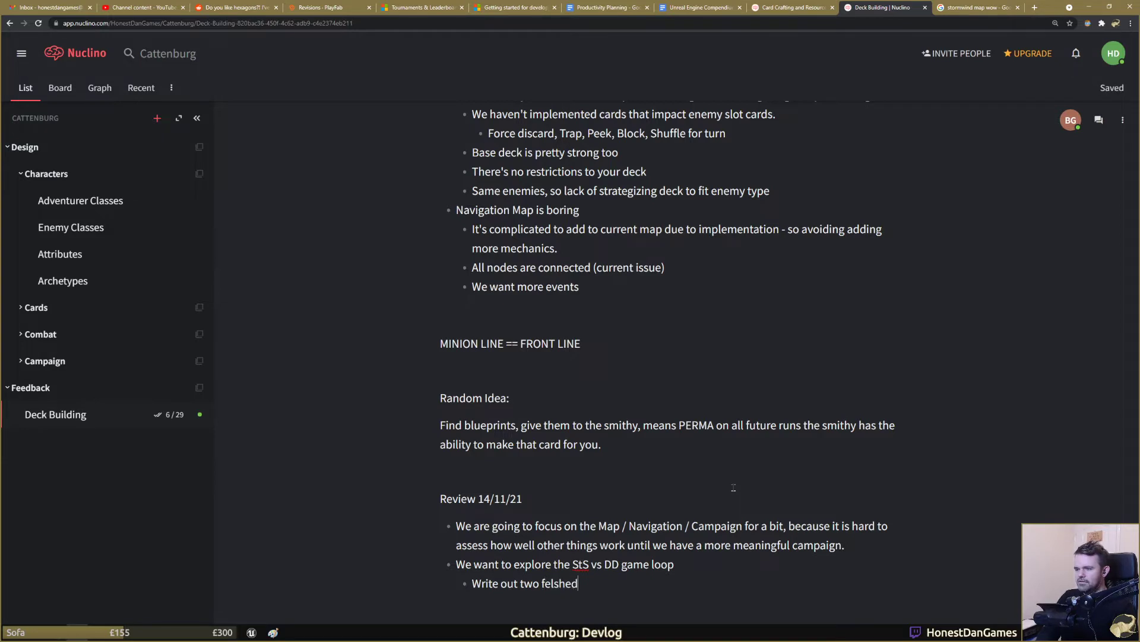
{"action": "key", "text": "ctrl+BackSpace"}
{"action": "key", "text": "ctrl+BackSpace"}
{"action": "key", "text": "ctrl+BackSpace"}
{"action": "type", "text": "two fleshed-out"}
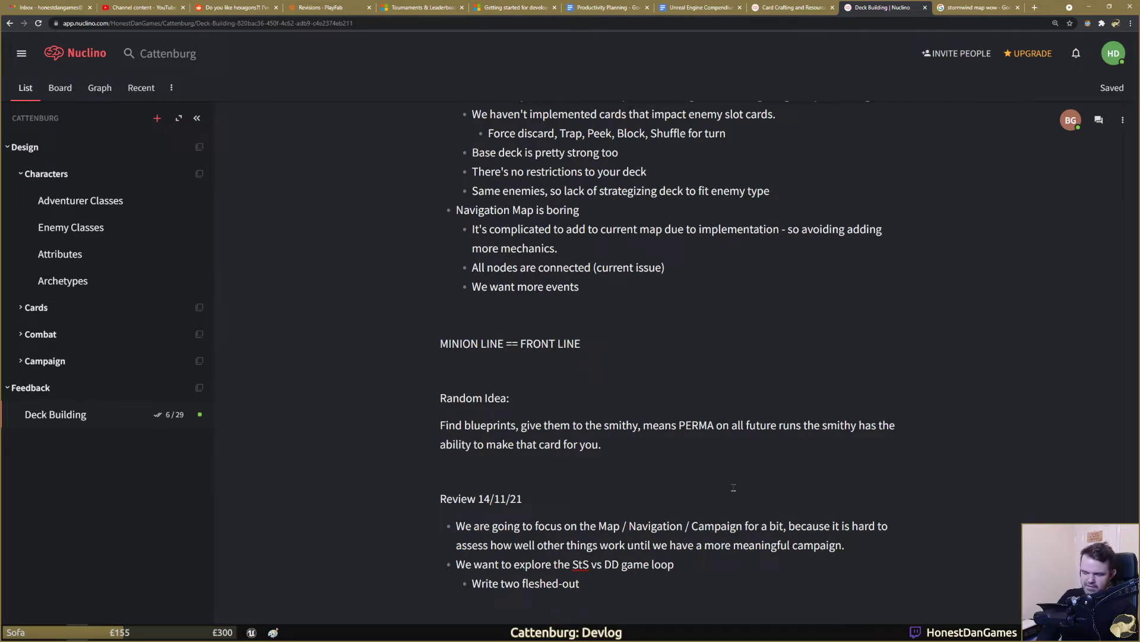
{"action": "type", "text": "example runs"}
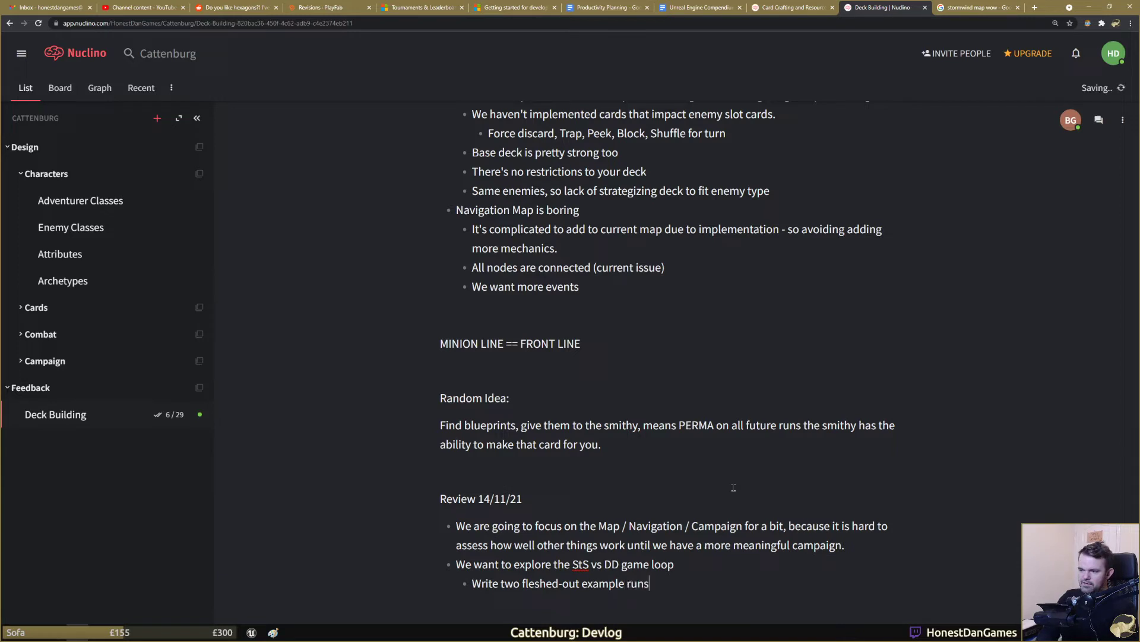
{"action": "type", "text": " of how it could "}
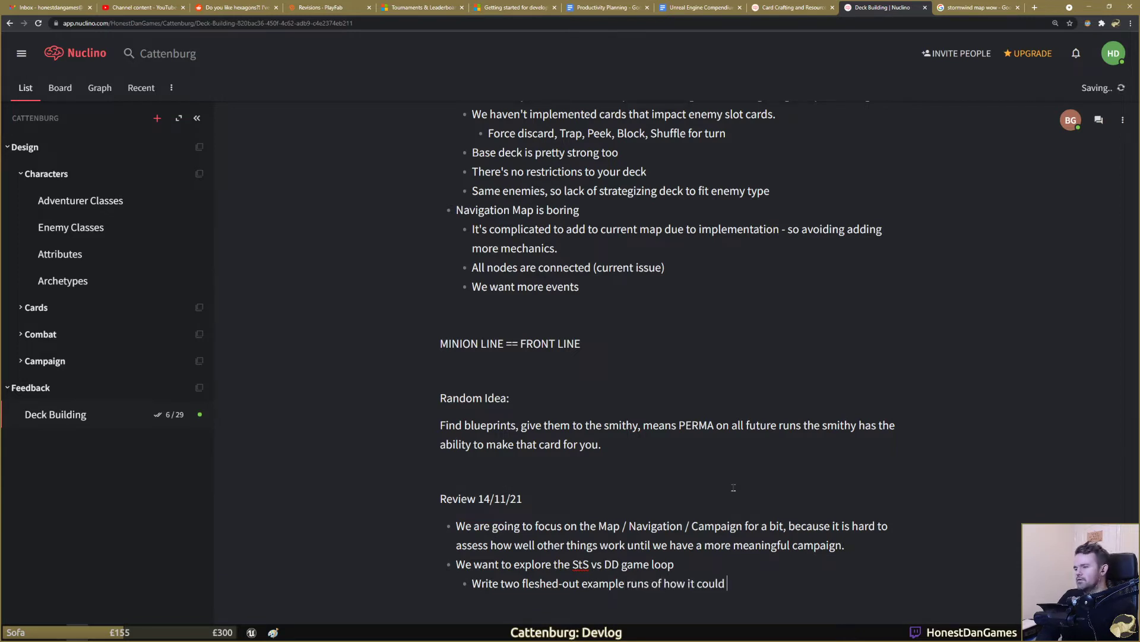
{"action": "type", "text": "work and h"}
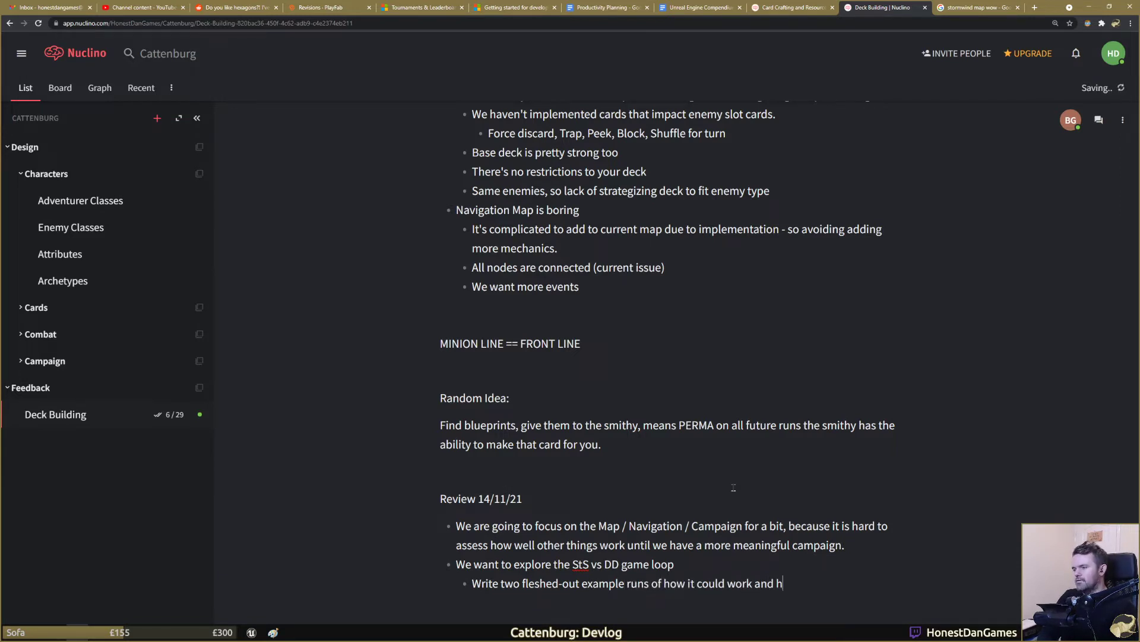
{"action": "type", "text": "ow the style im"}
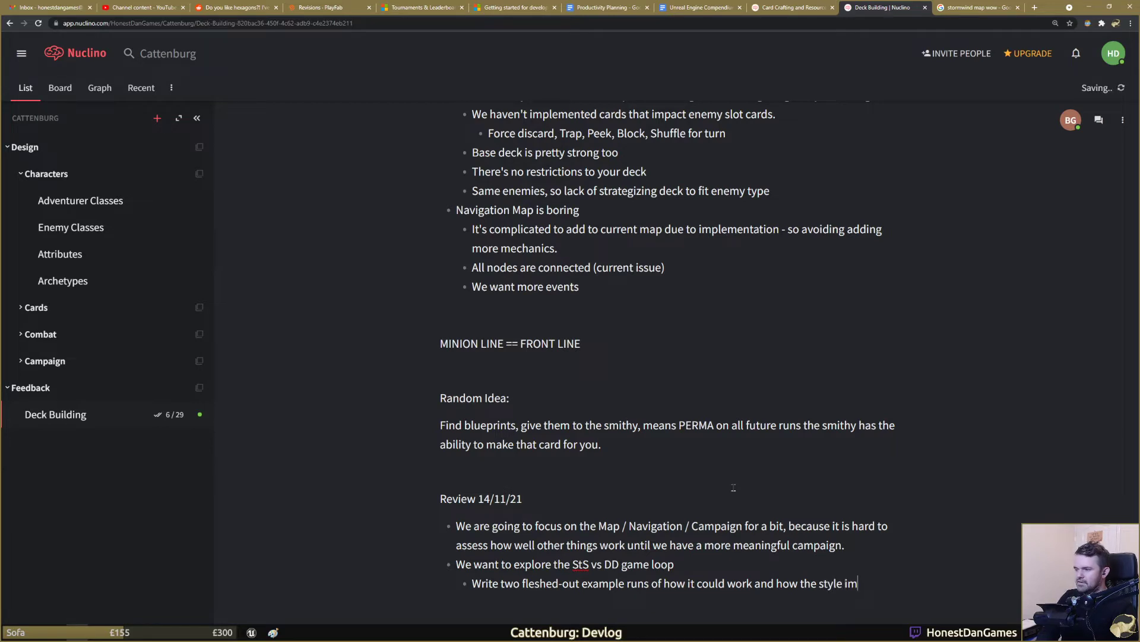
{"action": "type", "text": "pacts the gameplay"}
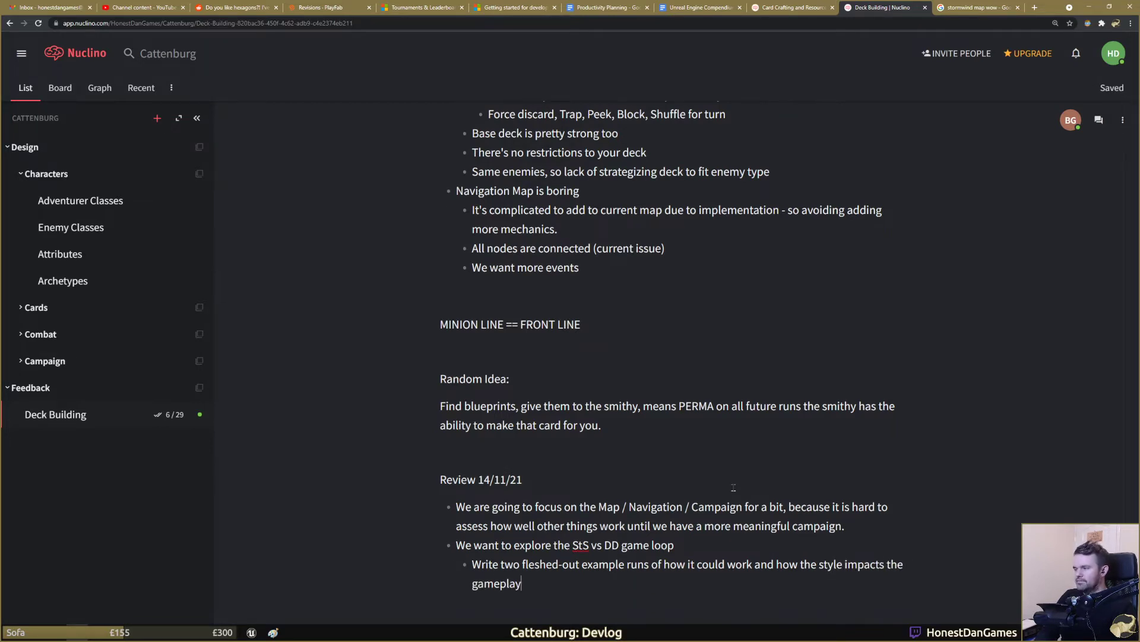
{"action": "key", "text": "Return"}
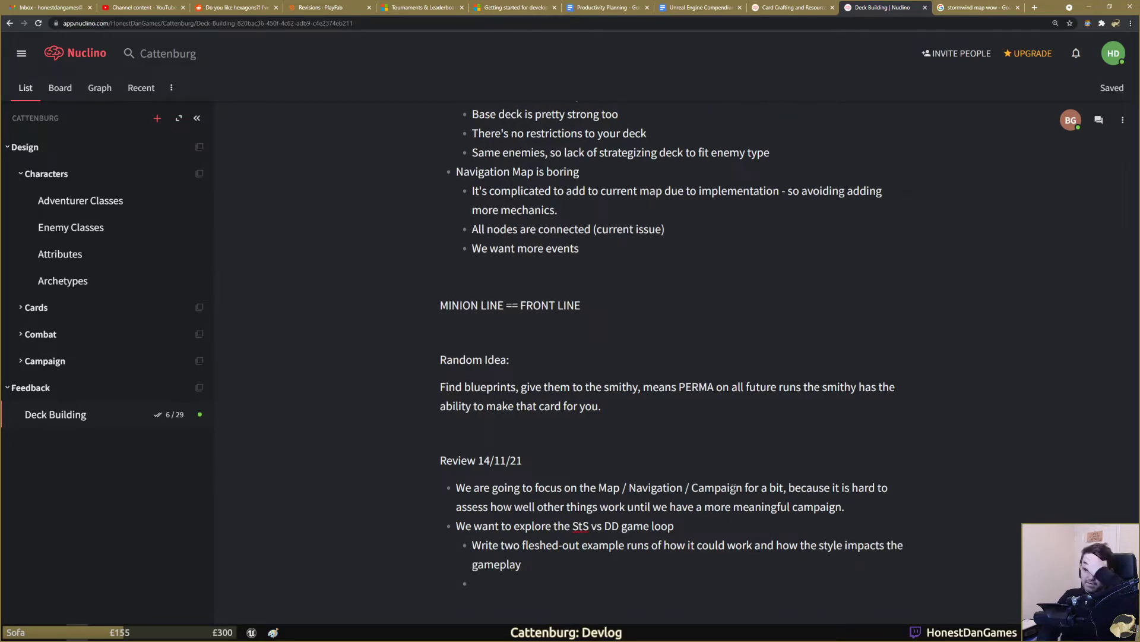
Step: Outdent the new empty bullet to the Review list's main level
{"action": "key", "text": "shift+Tab"}
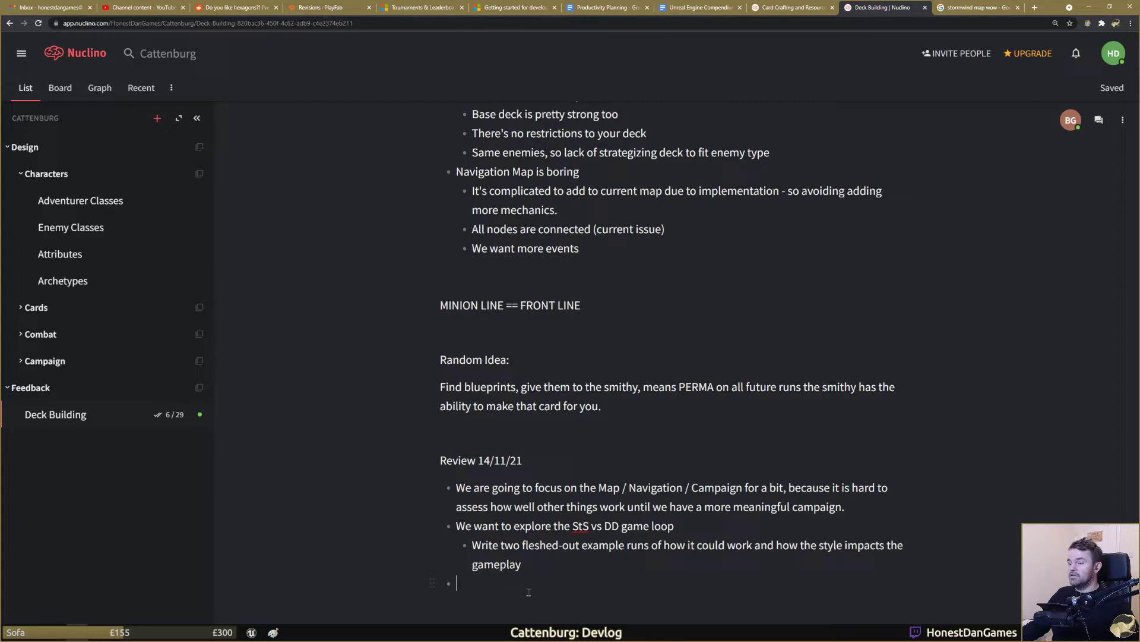
Step: Nest 'Create two chapters (maps) that are not necessarily linear (one to another).' under the first Review point
{"action": "left_click", "coordinate": [874, 508]}
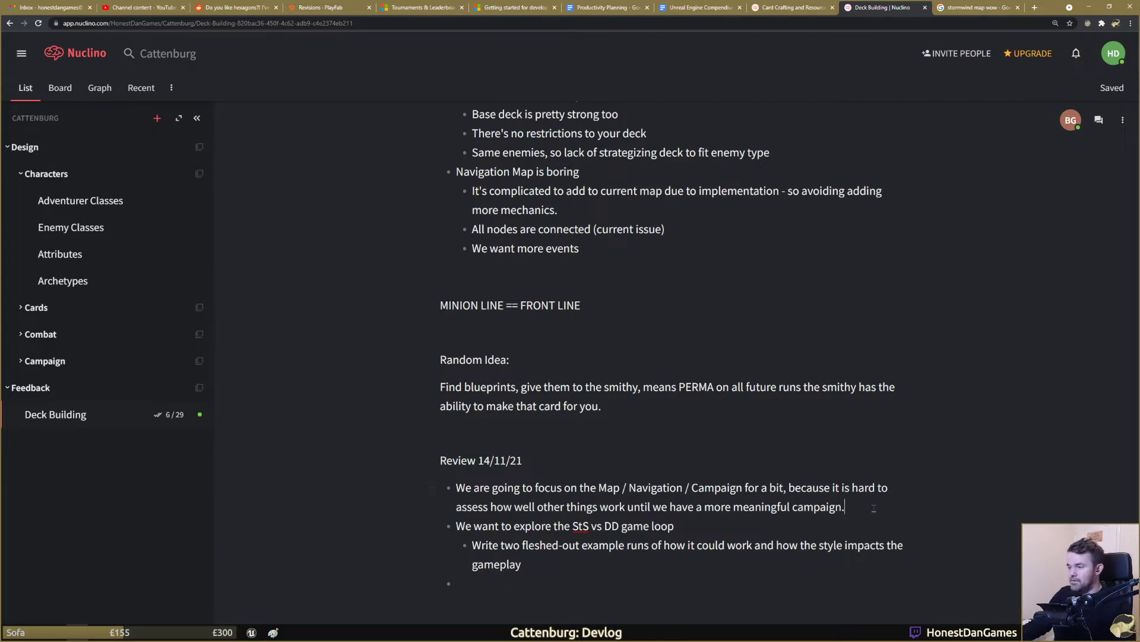
{"action": "key", "text": "Return"}
{"action": "key", "text": "Tab"}
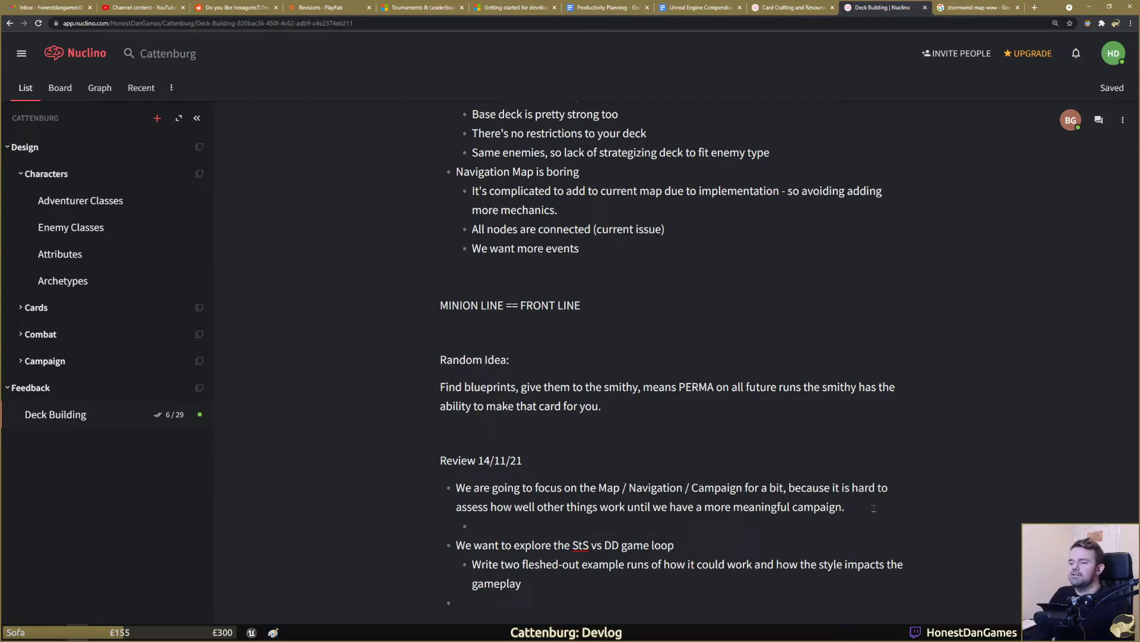
{"action": "type", "text": "Create"}
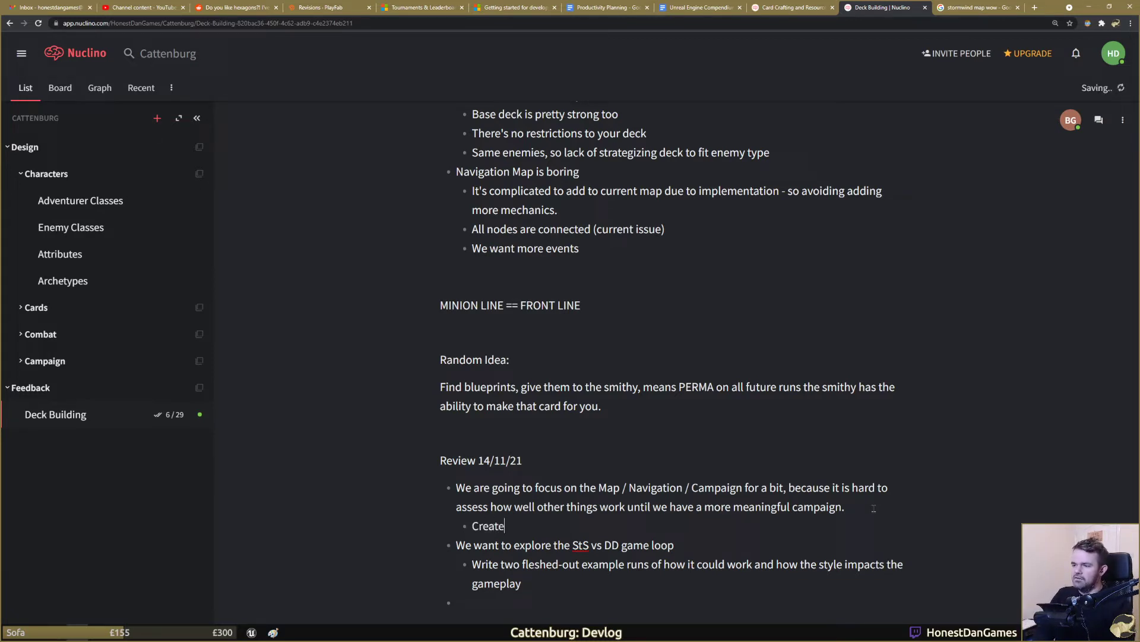
{"action": "type", "text": " two chapters tha"}
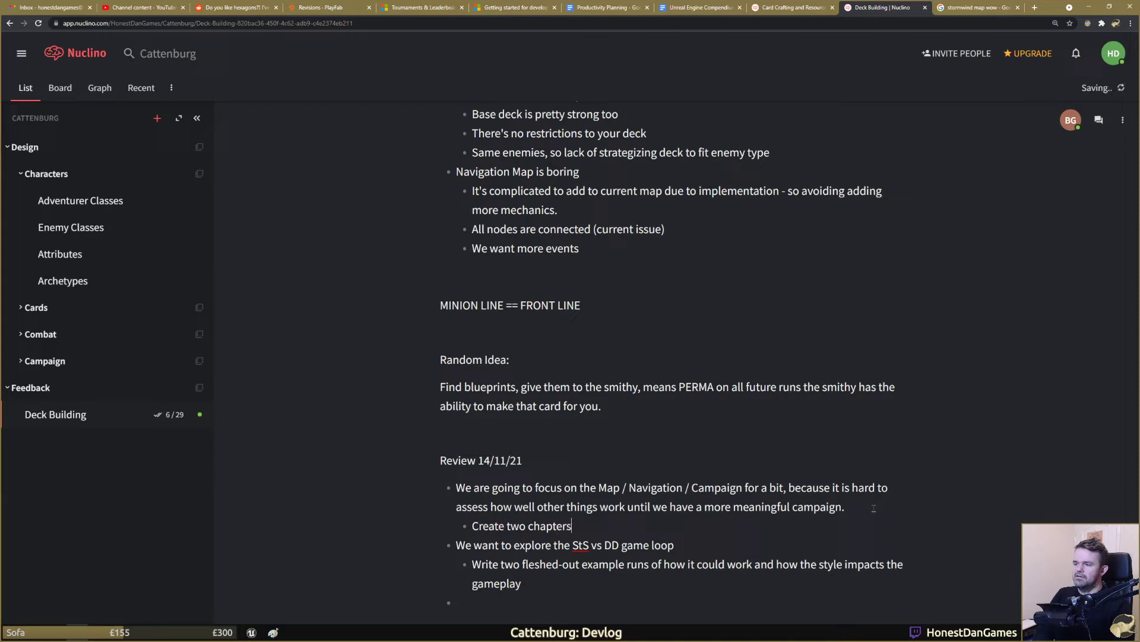
{"action": "key", "text": "BackSpace"}
{"action": "key", "text": "BackSpace"}
{"action": "key", "text": "BackSpace"}
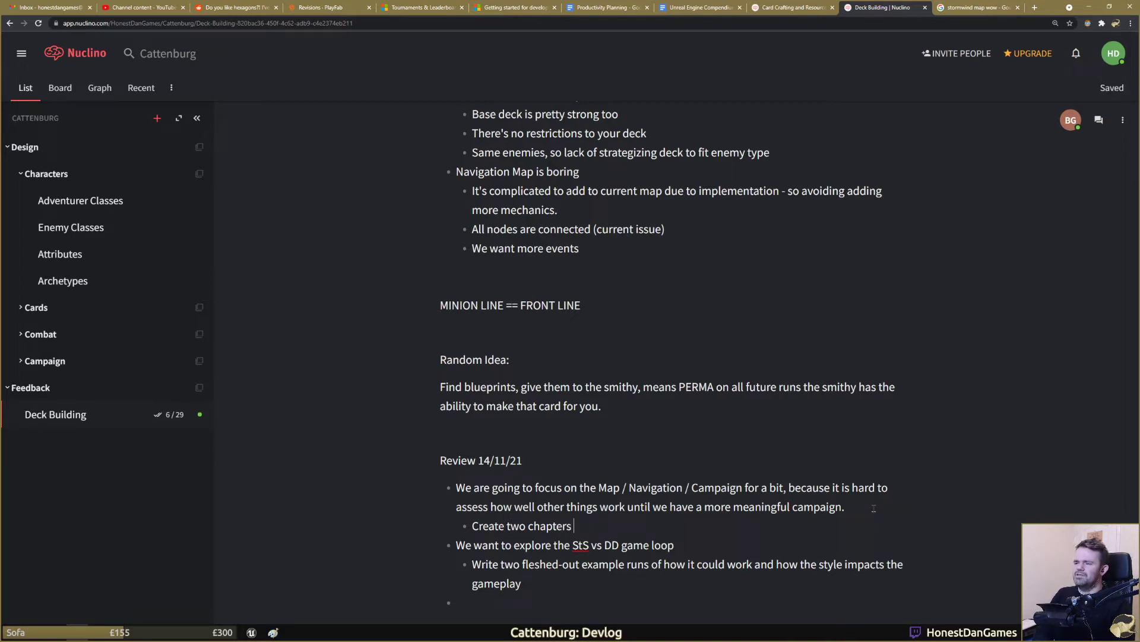
{"action": "type", "text": "(maps) that "}
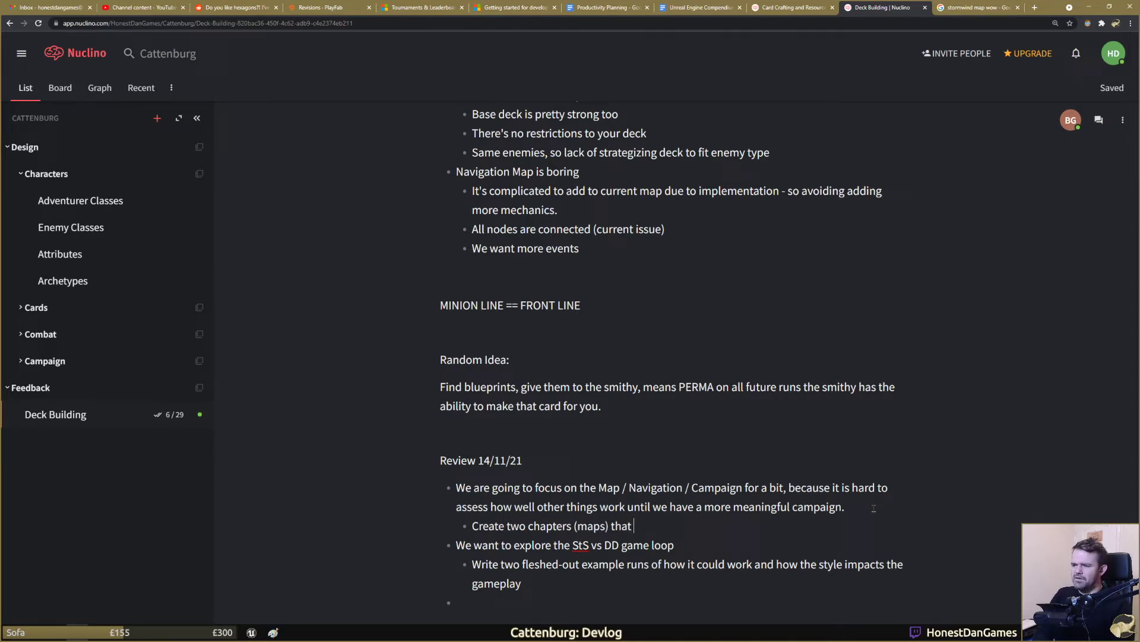
{"action": "type", "text": "are not nece"}
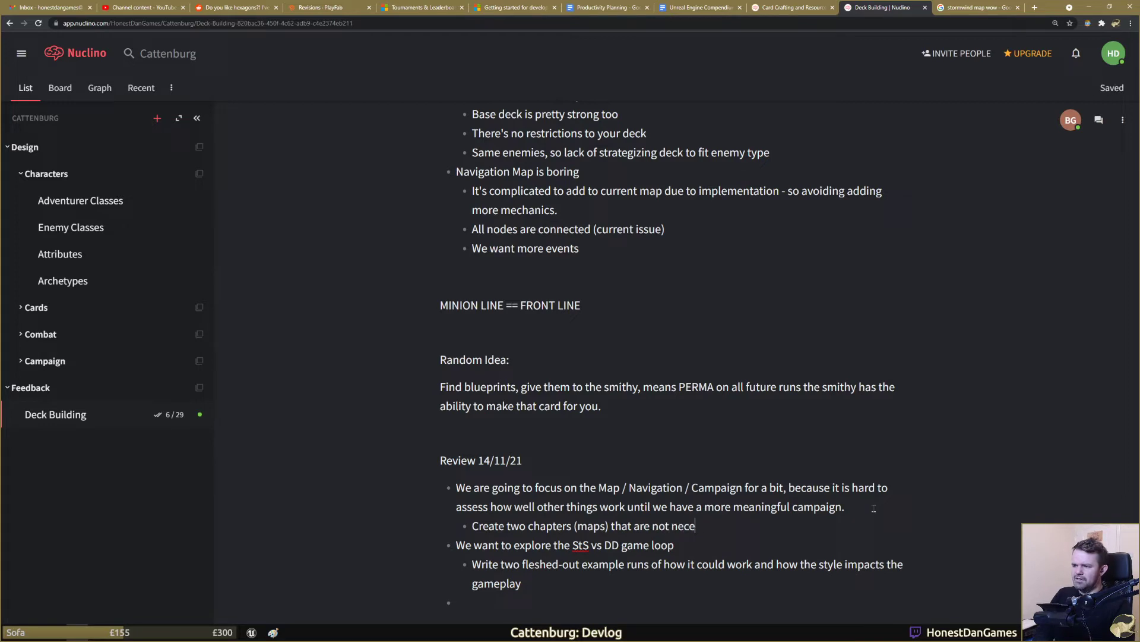
{"action": "type", "text": "ssarily line"}
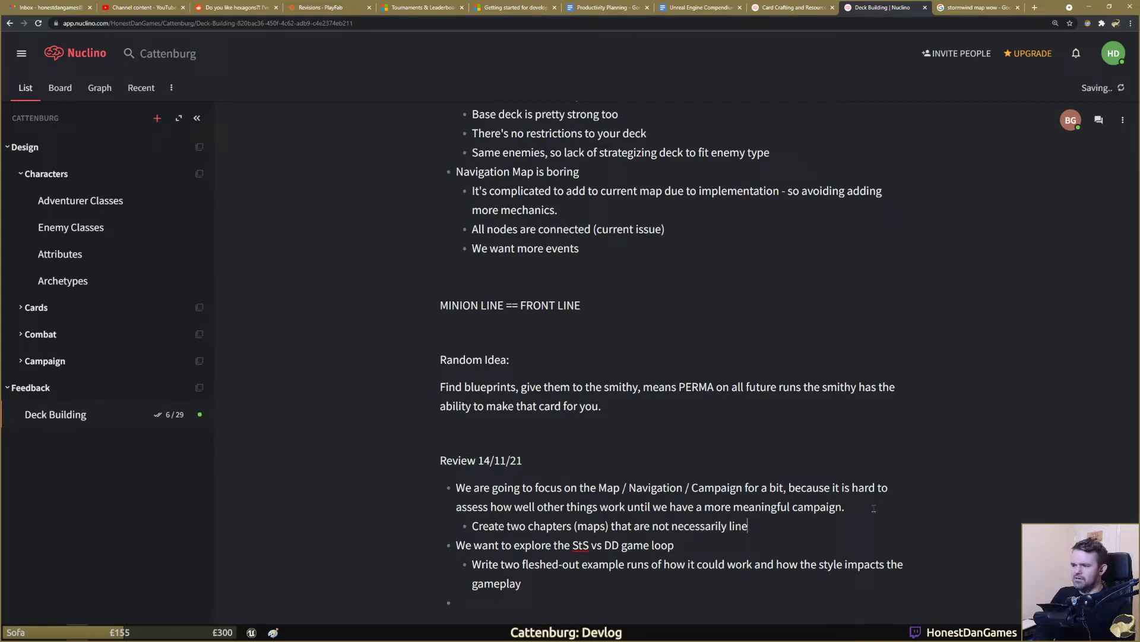
{"action": "type", "text": "ar (one to another)"}
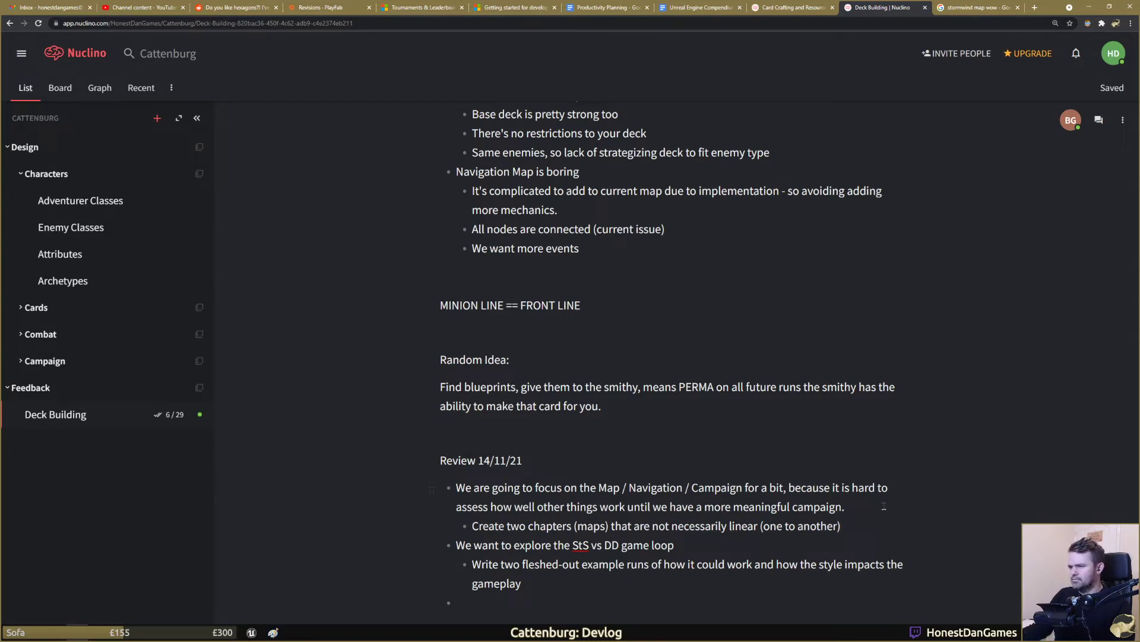
{"action": "type", "text": "."}
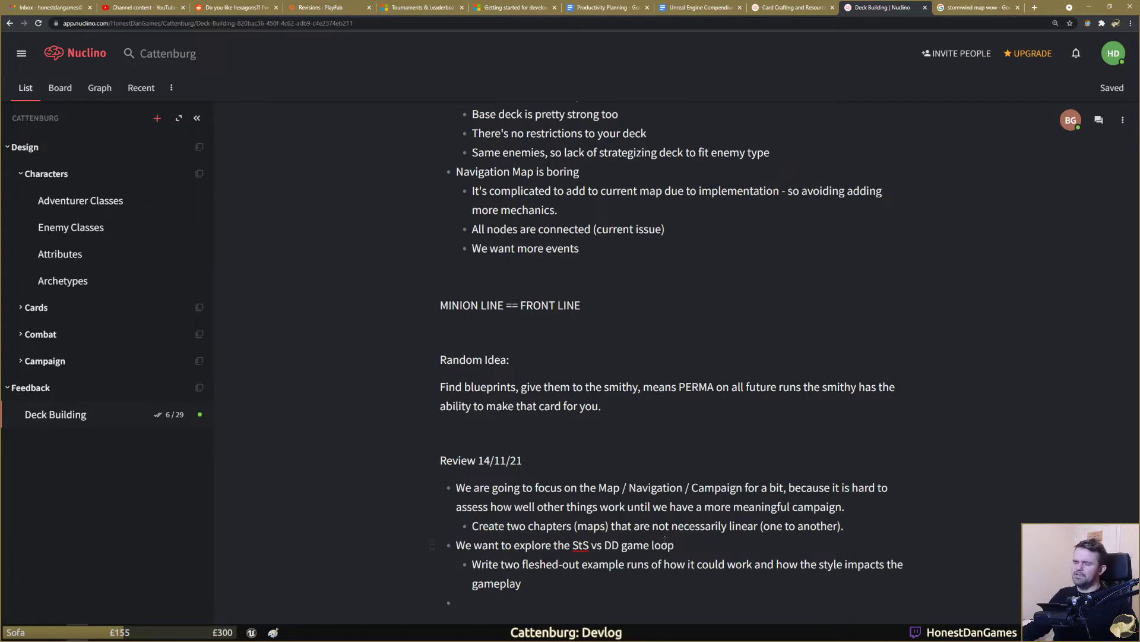
{"action": "double_click", "coordinate": [580, 545]}
{"action": "left_click", "coordinate": [679, 528]}
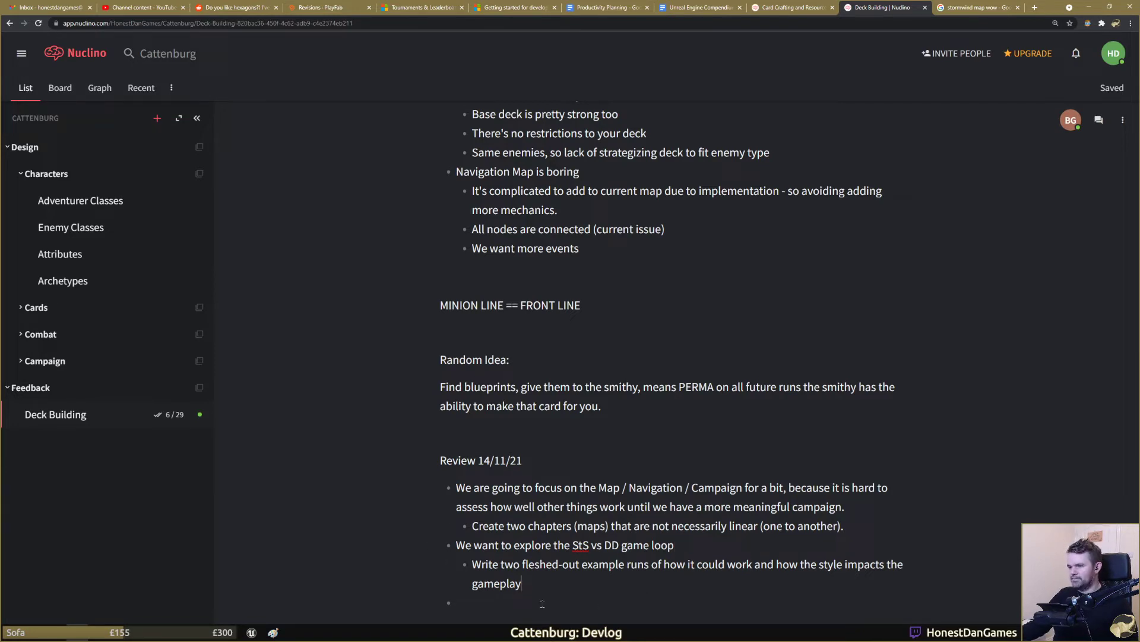
Step: Scroll down and highlight the 'StS vs DD game loop' phrase, then clear the selection
{"action": "scroll", "coordinate": [531, 600], "scroll_direction": "down", "scroll_amount": 1}
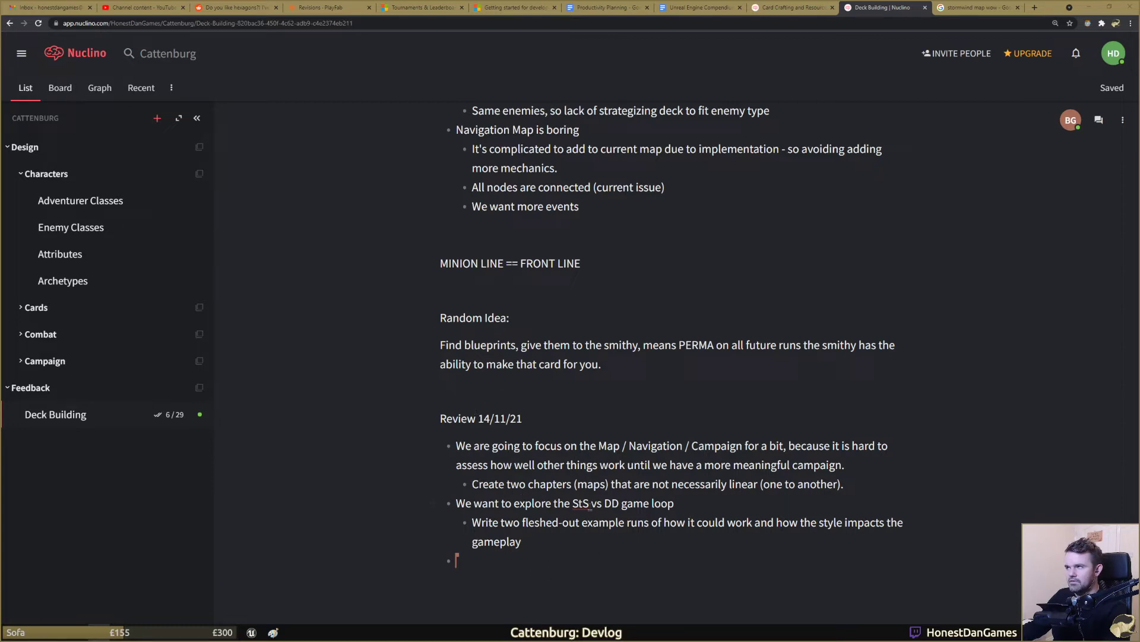
{"action": "left_click_drag", "start_coordinate": [573, 504], "coordinate": [676, 505]}
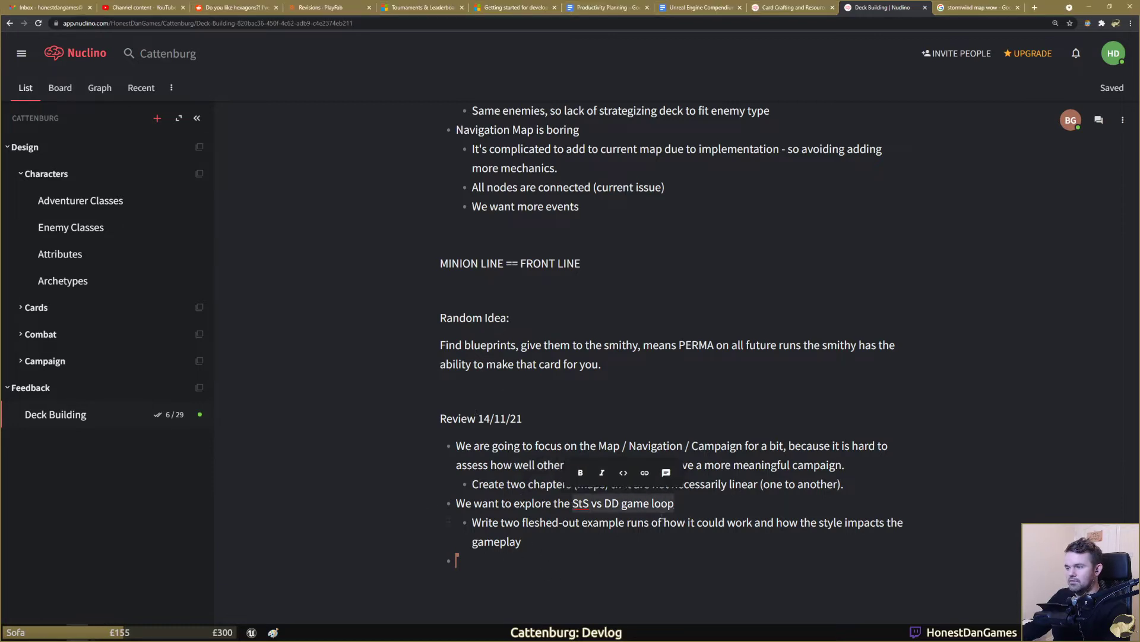
{"action": "left_click", "coordinate": [663, 521]}
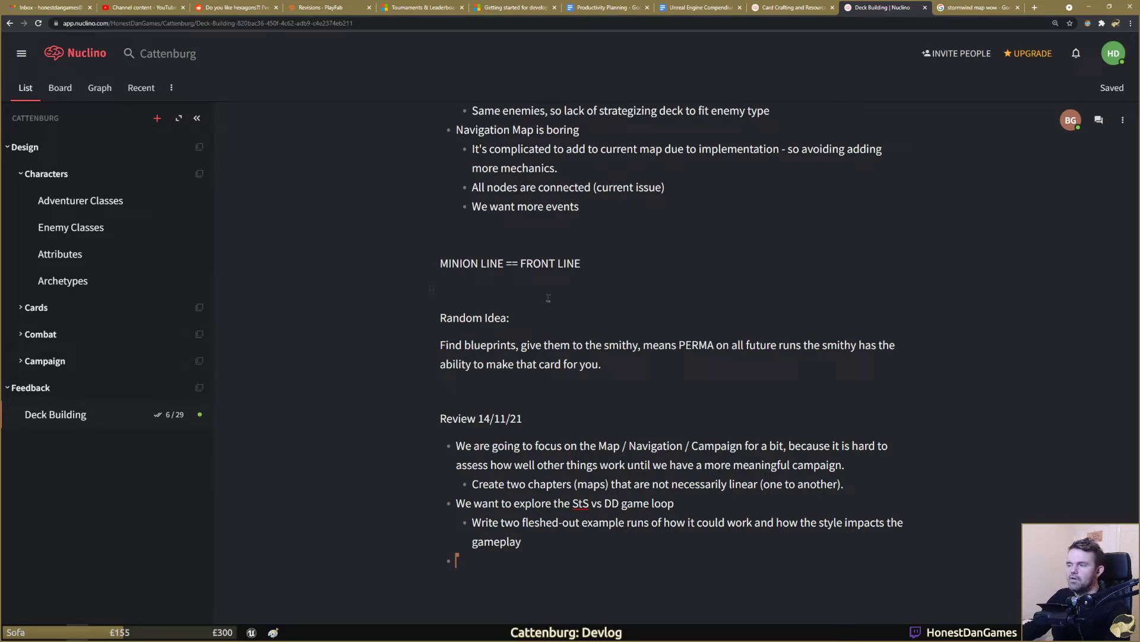
{"action": "left_click", "coordinate": [797, 10]}
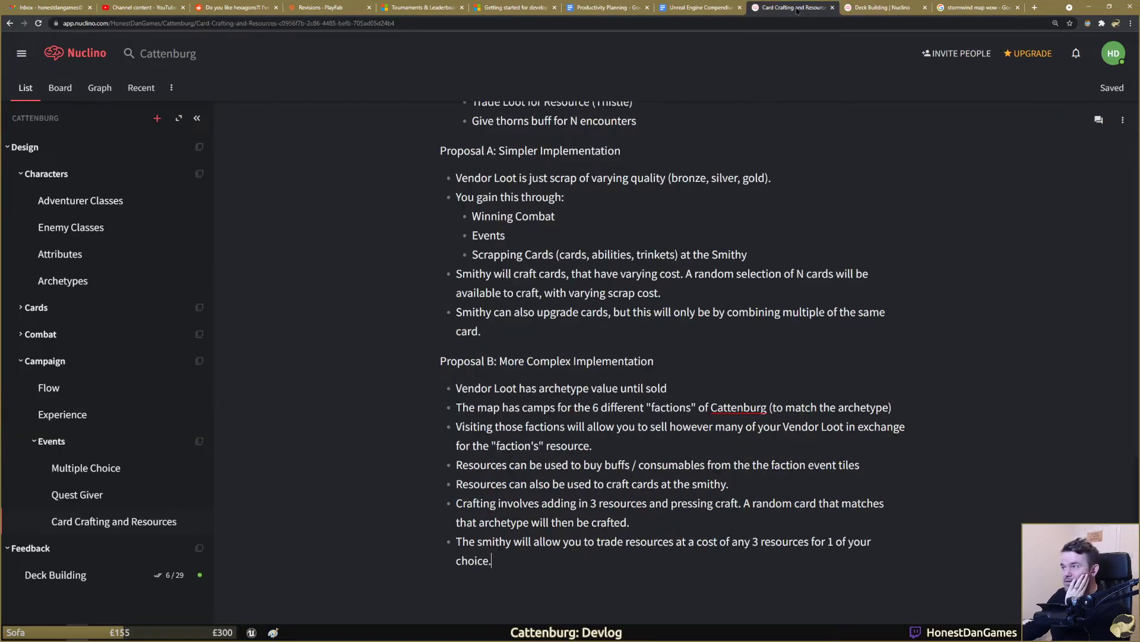
{"action": "scroll", "coordinate": [623, 309], "scroll_direction": "up", "scroll_amount": 10}
{"action": "scroll", "coordinate": [623, 310], "scroll_direction": "up", "scroll_amount": 6}
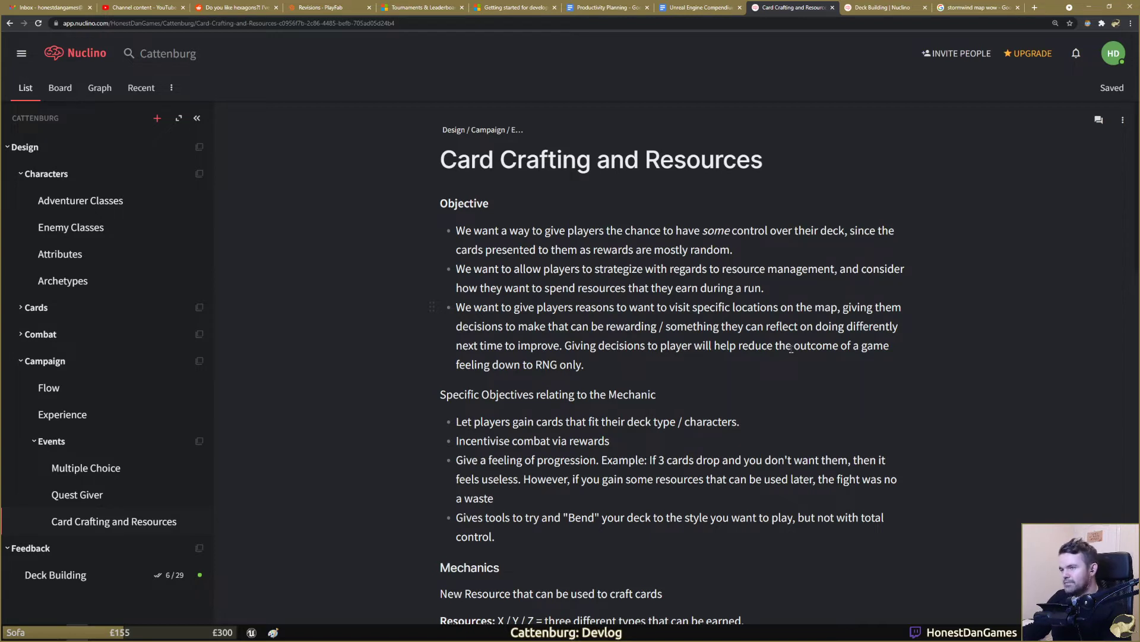
{"action": "scroll", "coordinate": [578, 372], "scroll_direction": "down", "scroll_amount": 2}
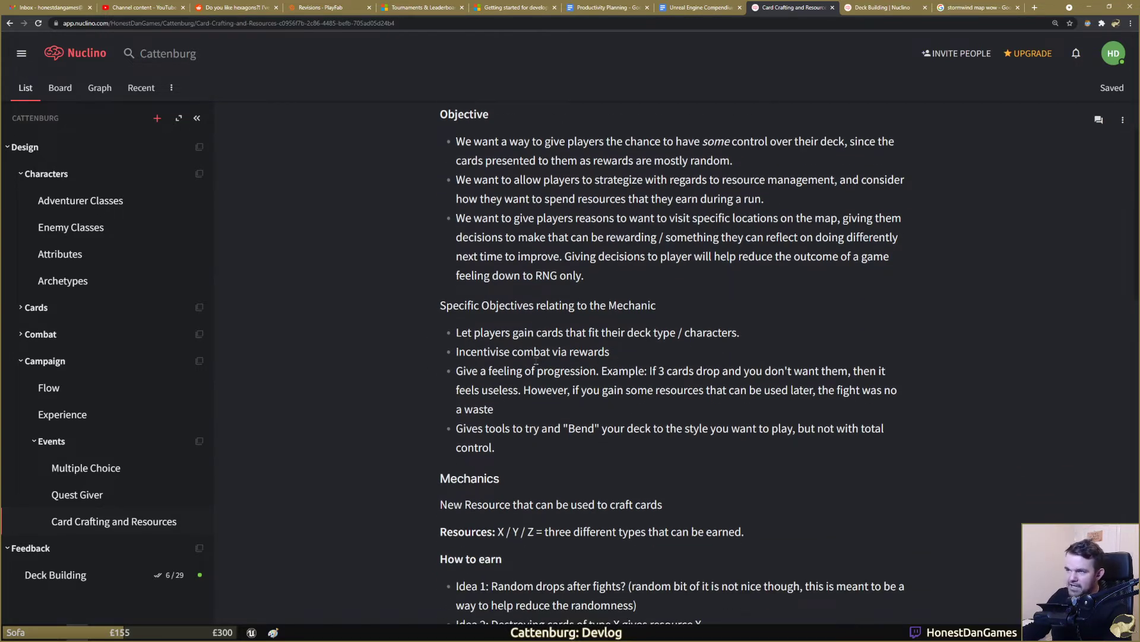
{"action": "scroll", "coordinate": [536, 359], "scroll_direction": "up", "scroll_amount": 2}
{"action": "scroll", "coordinate": [601, 318], "scroll_direction": "down", "scroll_amount": 2}
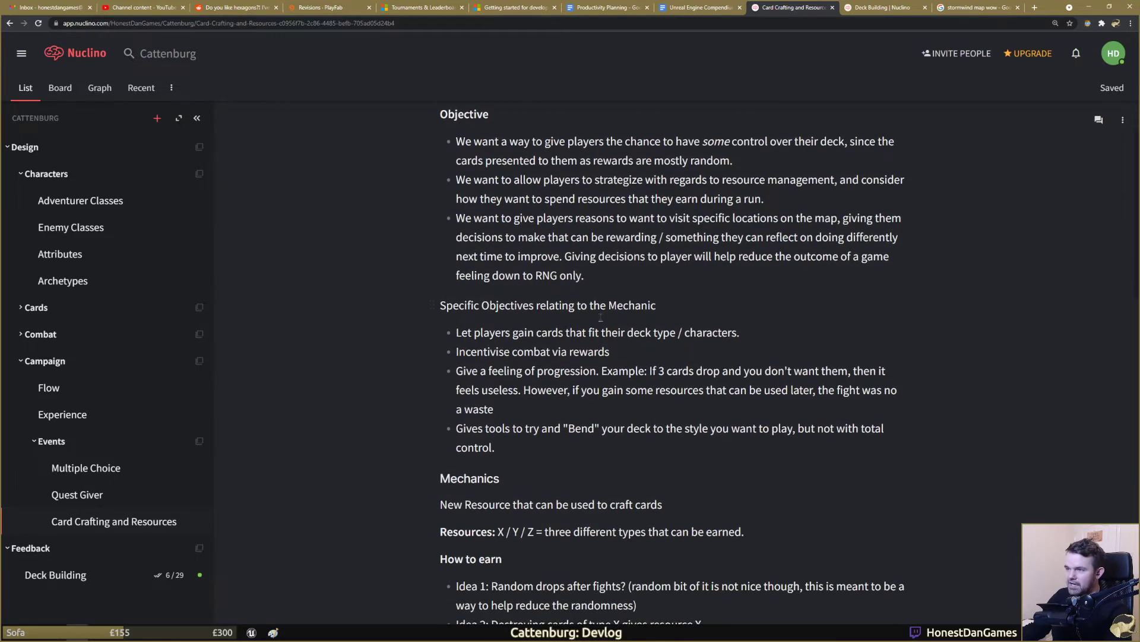
{"action": "left_click_drag", "start_coordinate": [594, 306], "coordinate": [657, 305]}
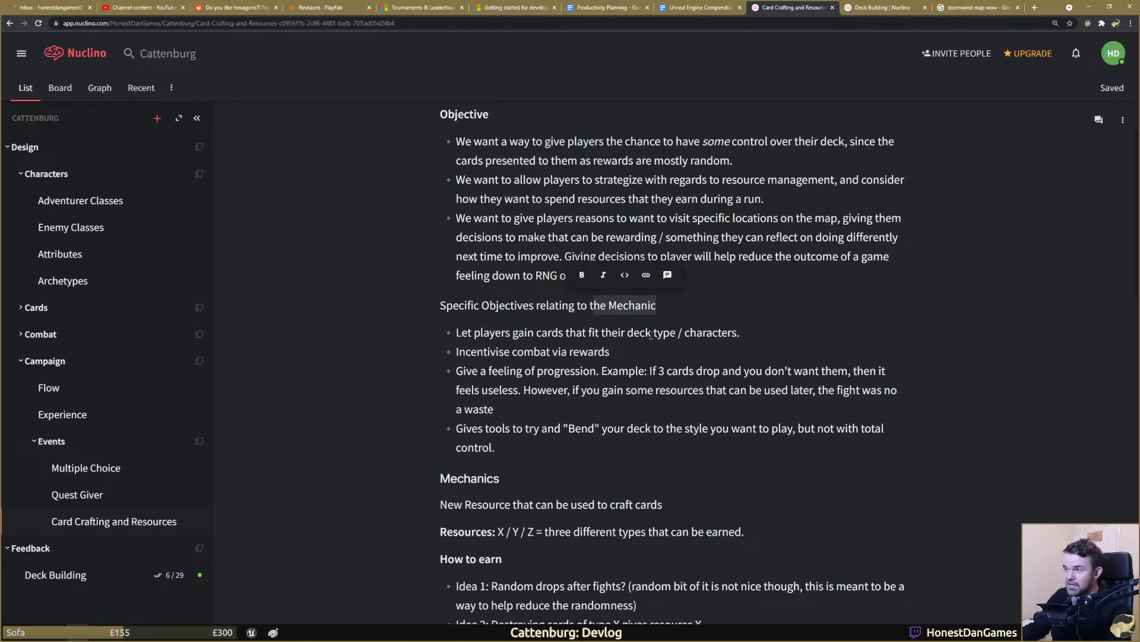
{"action": "left_click", "coordinate": [608, 369]}
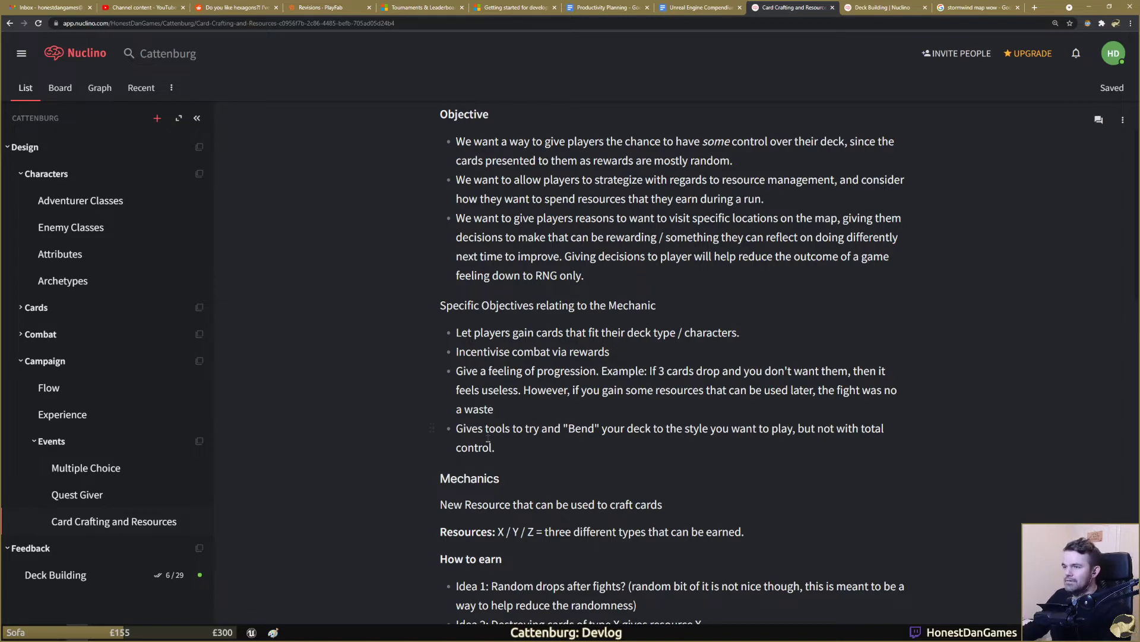
{"action": "scroll", "coordinate": [529, 286], "scroll_direction": "up", "scroll_amount": 1}
{"action": "scroll", "coordinate": [511, 297], "scroll_direction": "down", "scroll_amount": 4}
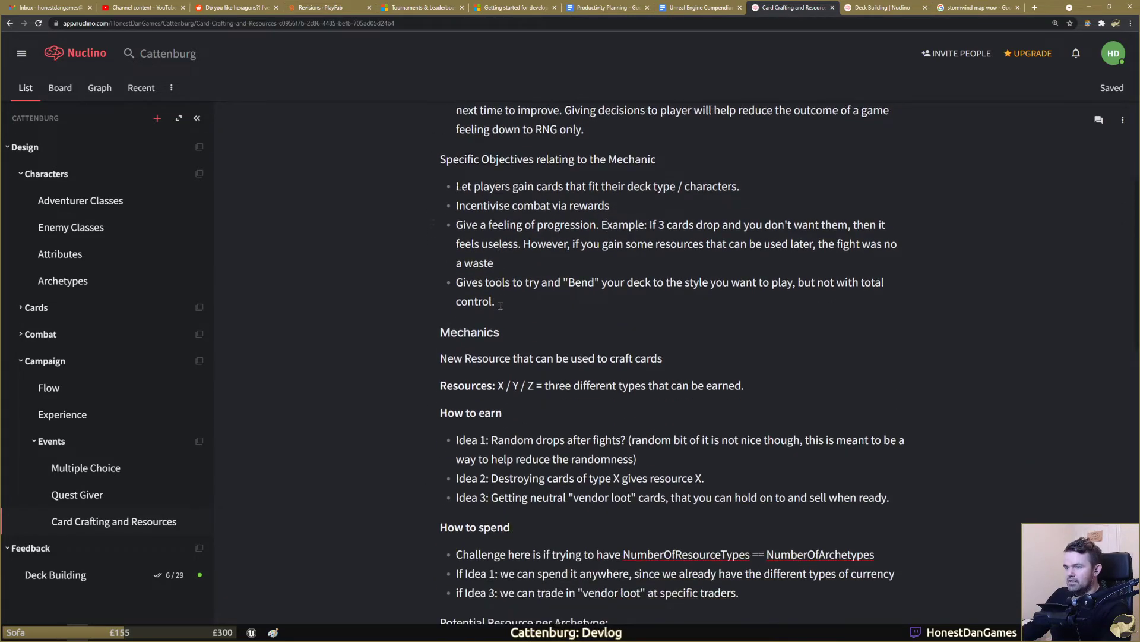
{"action": "scroll", "coordinate": [491, 308], "scroll_direction": "down", "scroll_amount": 2}
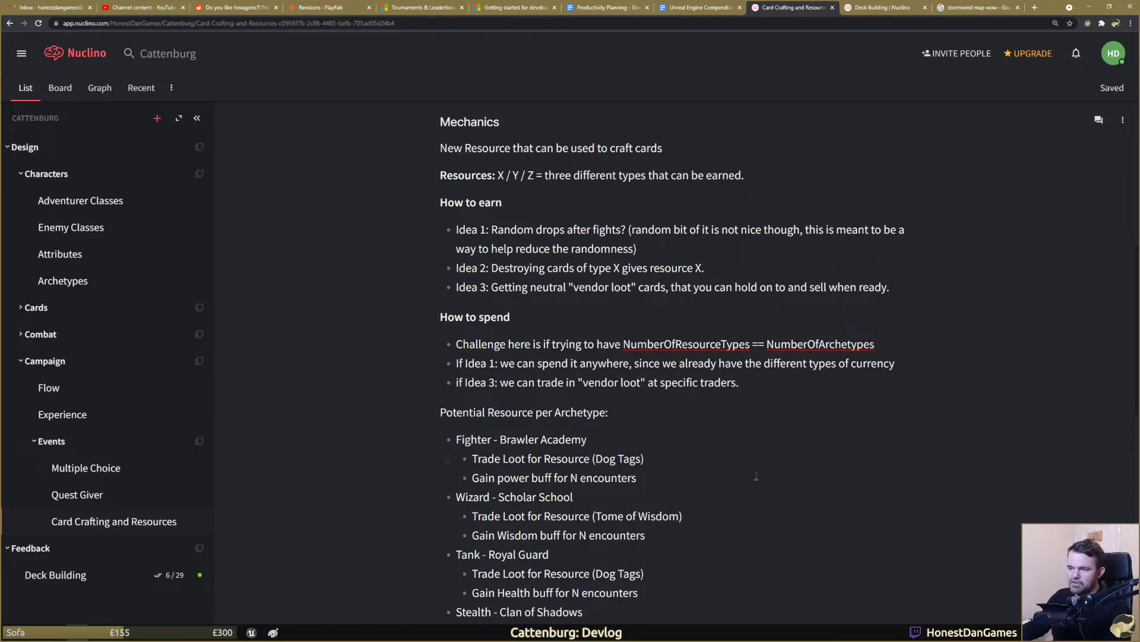
{"action": "scroll", "coordinate": [756, 475], "scroll_direction": "down", "scroll_amount": 12}
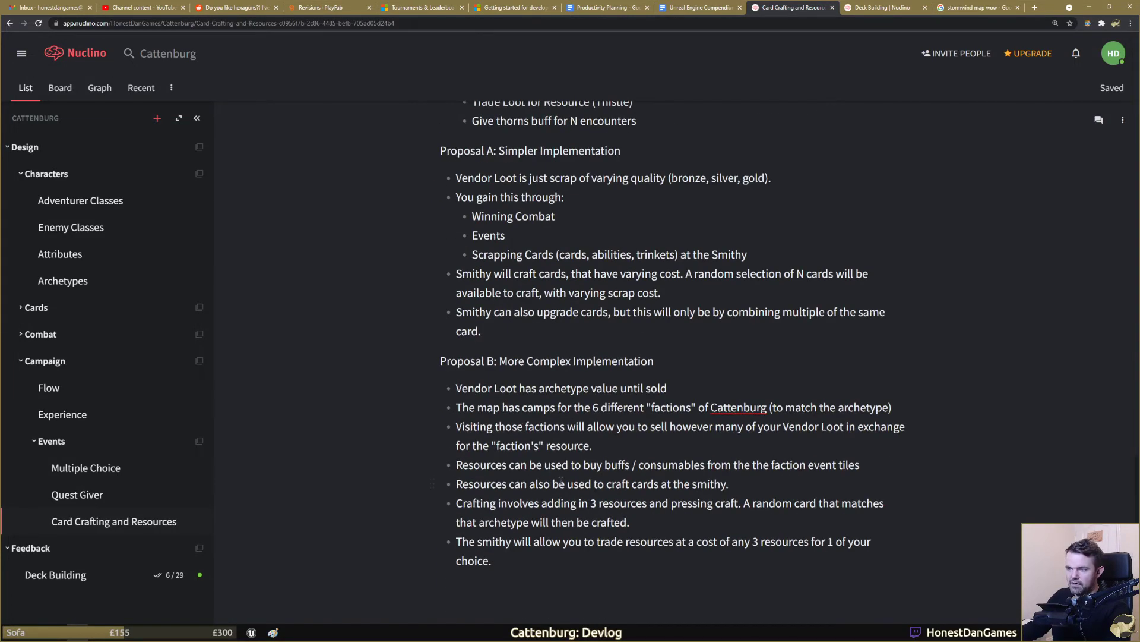
{"action": "scroll", "coordinate": [561, 480], "scroll_direction": "up", "scroll_amount": 12}
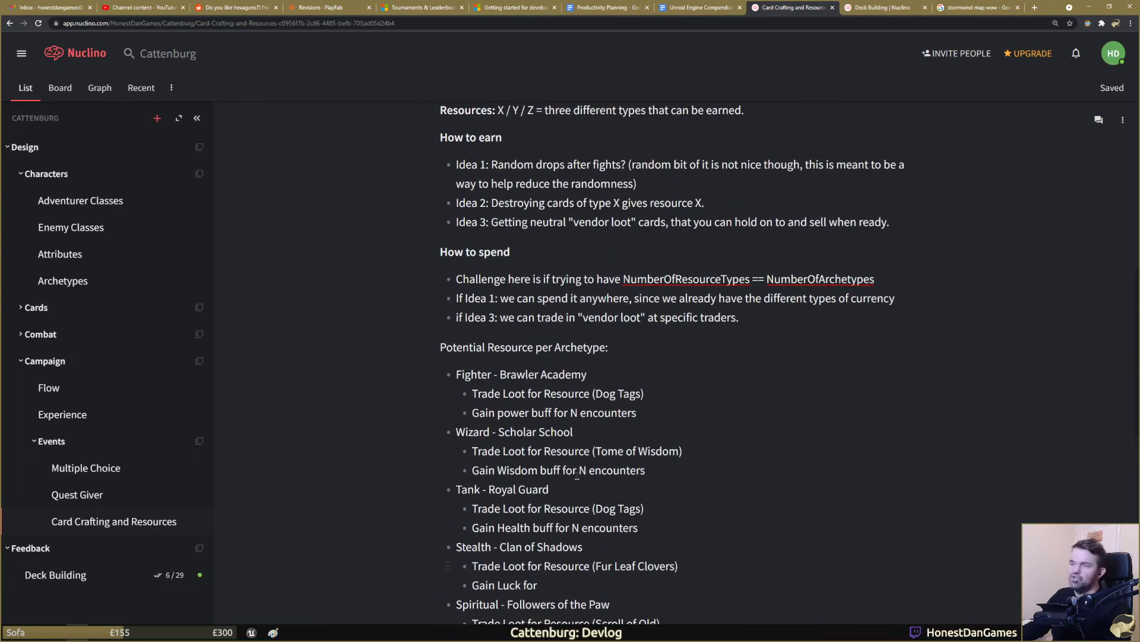
{"action": "scroll", "coordinate": [576, 475], "scroll_direction": "up", "scroll_amount": 3}
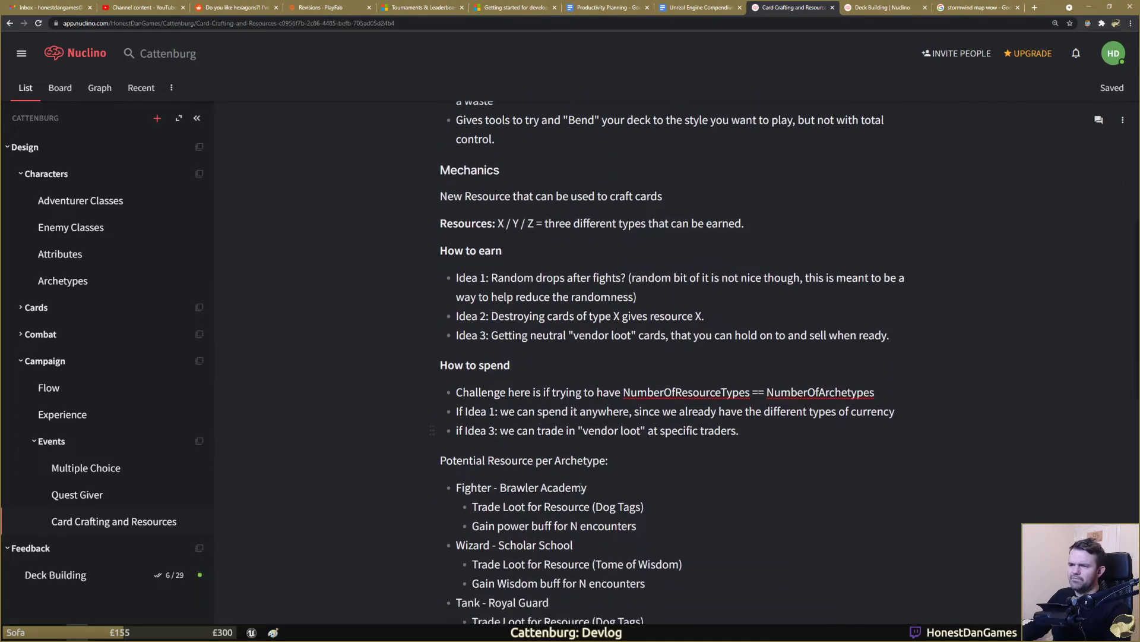
{"action": "scroll", "coordinate": [579, 487], "scroll_direction": "down", "scroll_amount": 1}
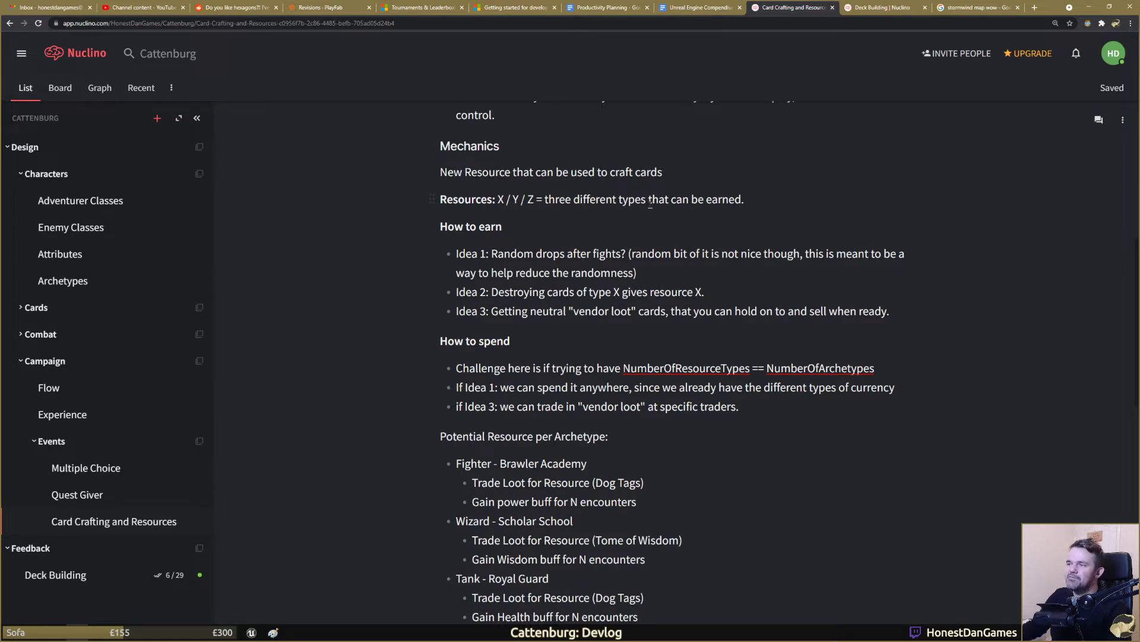
{"action": "left_click", "coordinate": [498, 242]}
{"action": "scroll", "coordinate": [505, 278], "scroll_direction": "down", "scroll_amount": 1}
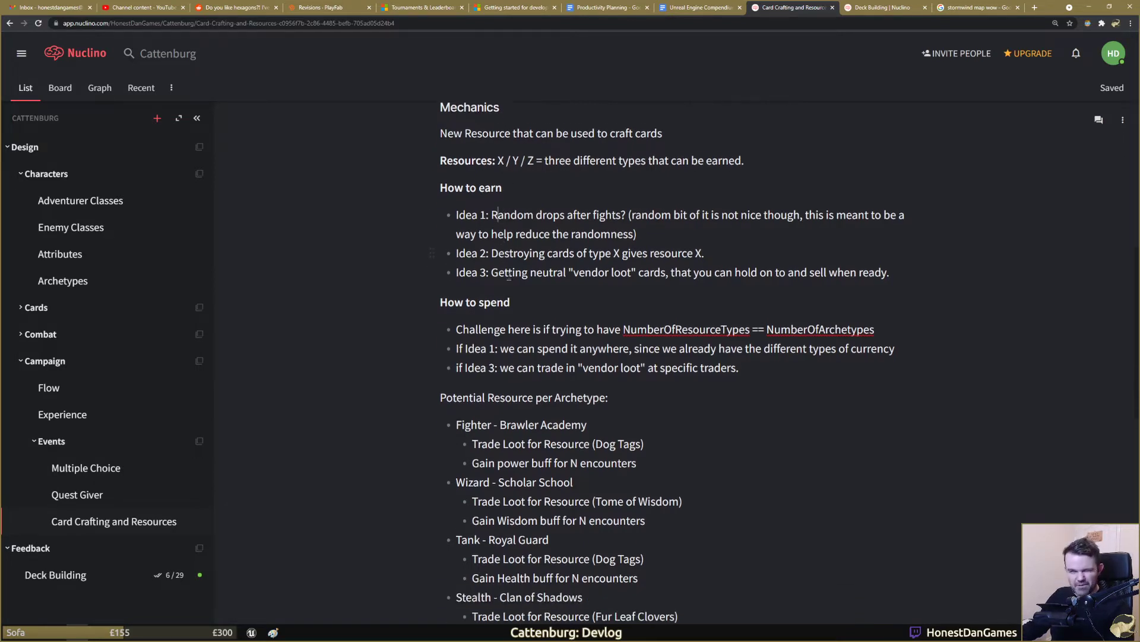
{"action": "left_click_drag", "start_coordinate": [942, 275], "coordinate": [454, 209]}
{"action": "left_click", "coordinate": [533, 228]}
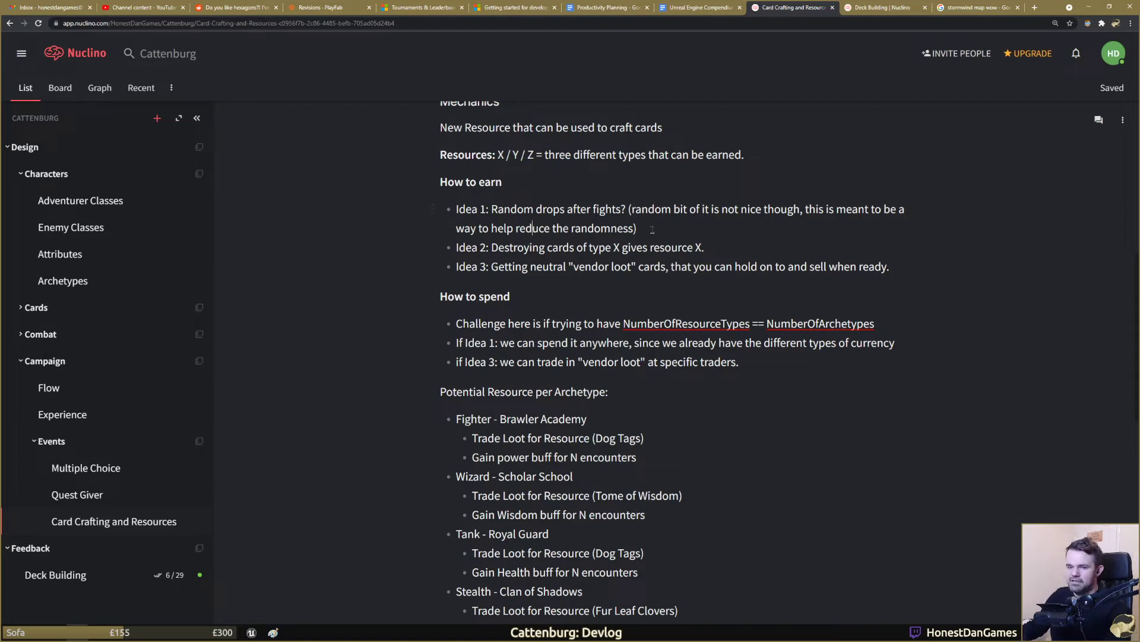
Step: Select the full Idea 1 text on the Card Crafting page, then deselect it
{"action": "left_click_drag", "start_coordinate": [638, 231], "coordinate": [489, 198]}
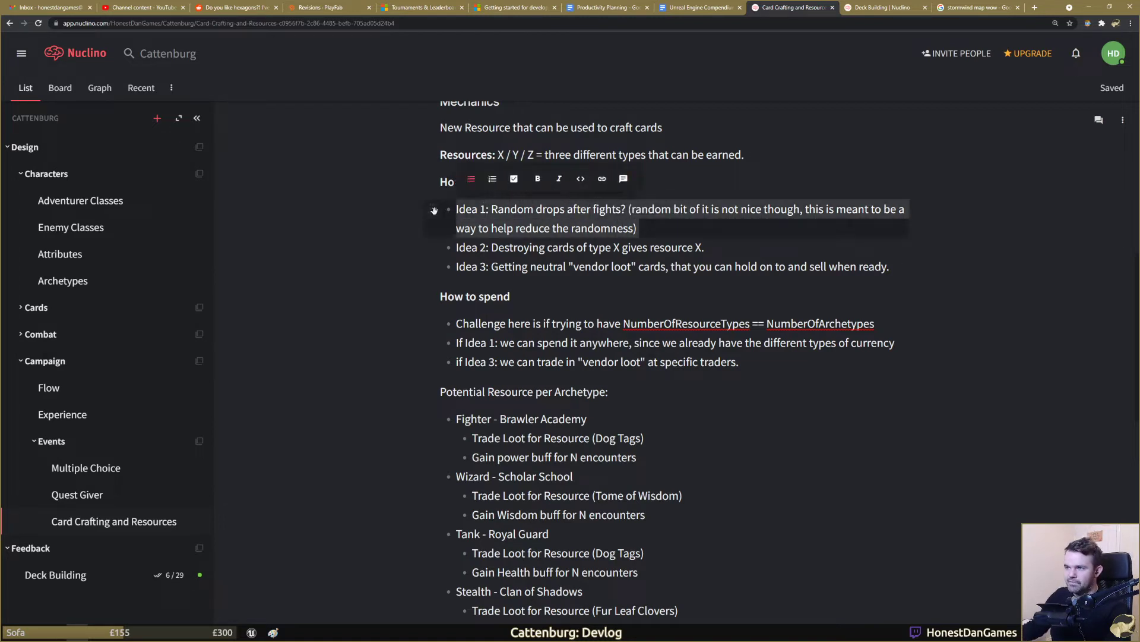
{"action": "left_click", "coordinate": [618, 228]}
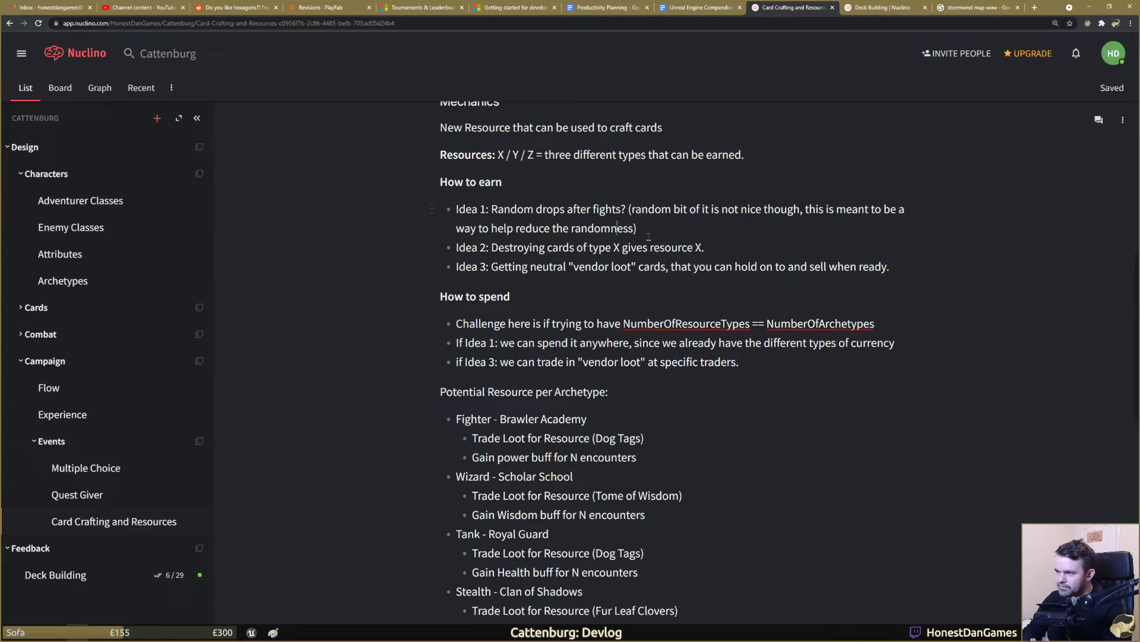
{"action": "double_click", "coordinate": [495, 213]}
{"action": "left_click", "coordinate": [519, 343]}
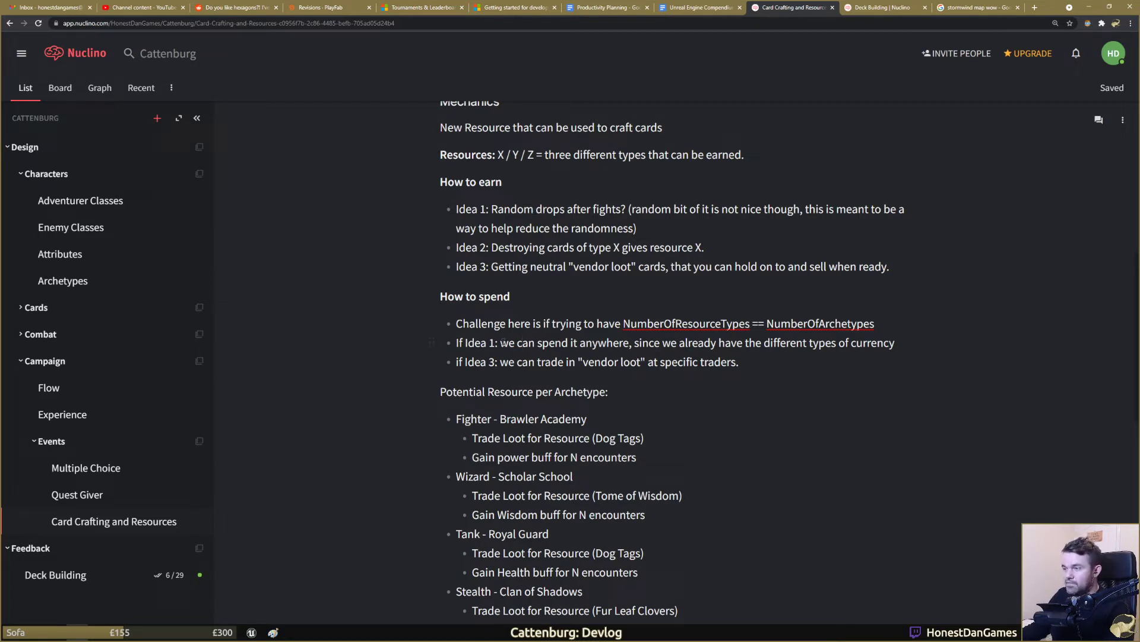
{"action": "left_click_drag", "start_coordinate": [499, 343], "coordinate": [901, 343]}
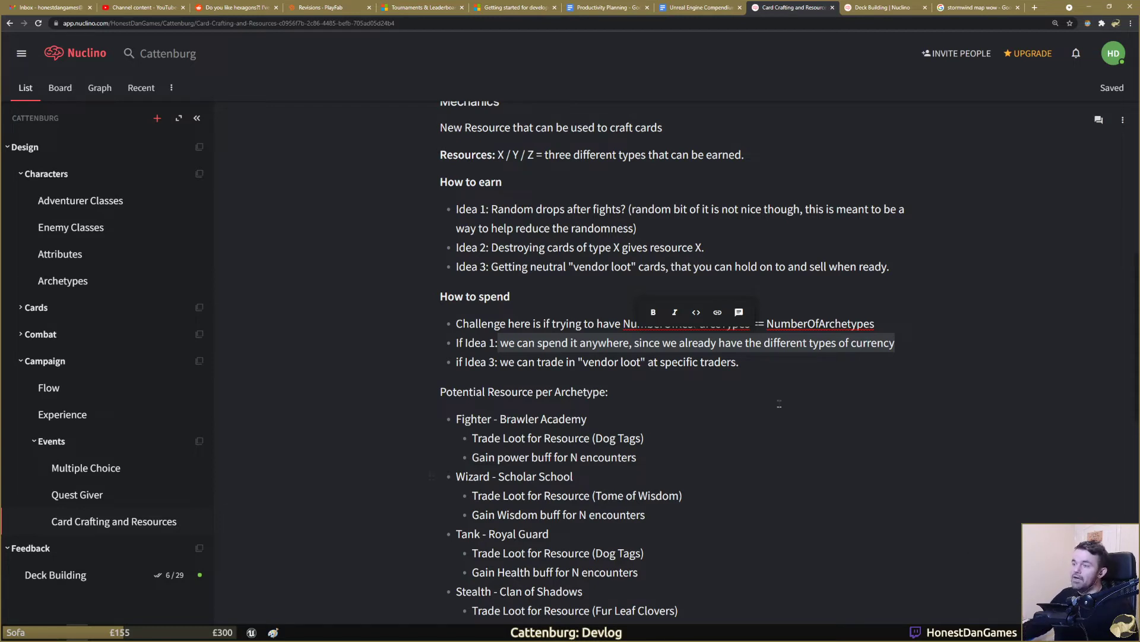
{"action": "left_click_drag", "start_coordinate": [539, 272], "coordinate": [621, 279]}
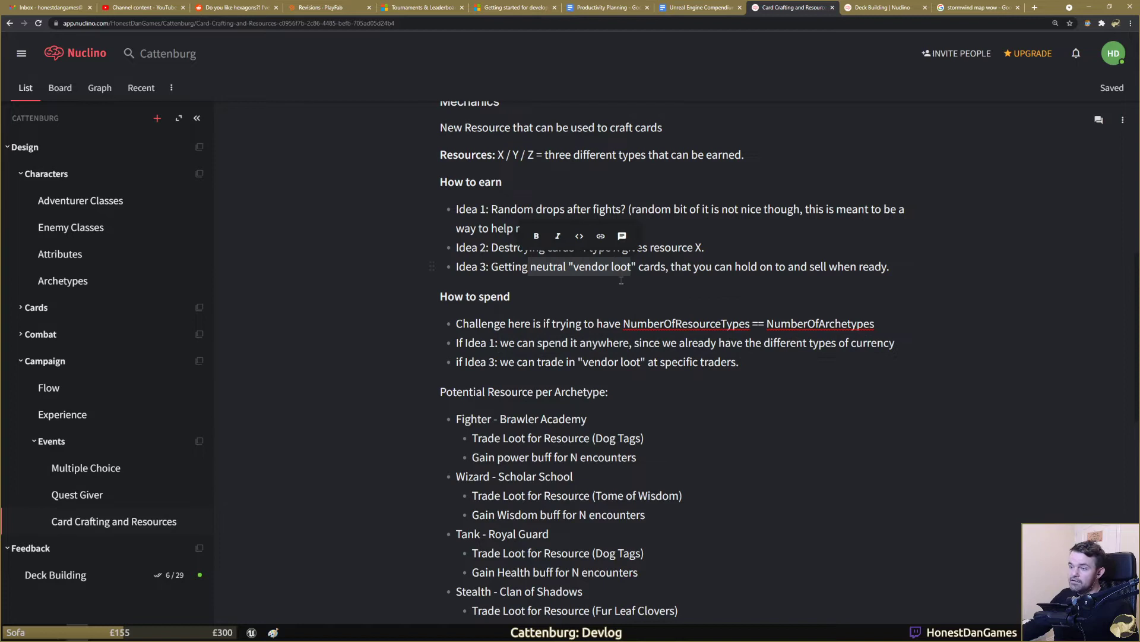
{"action": "left_click", "coordinate": [517, 362]}
{"action": "left_click_drag", "start_coordinate": [584, 364], "coordinate": [640, 363]}
{"action": "left_click_drag", "start_coordinate": [742, 364], "coordinate": [740, 364]}
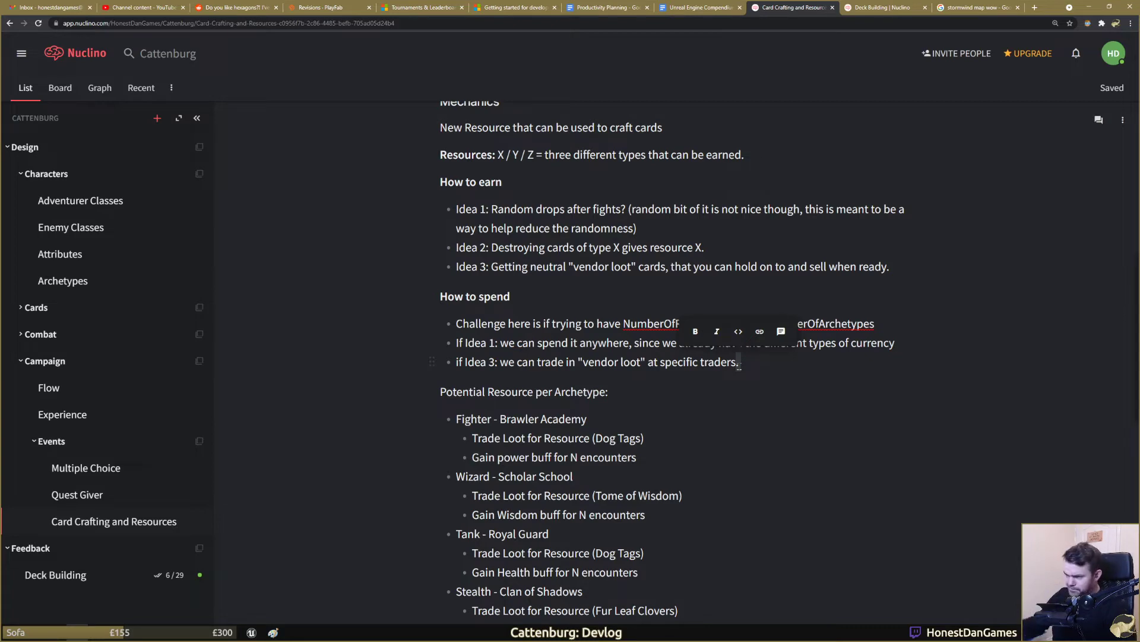
{"action": "scroll", "coordinate": [502, 228], "scroll_direction": "down", "scroll_amount": 3}
{"action": "left_click", "coordinate": [502, 229]}
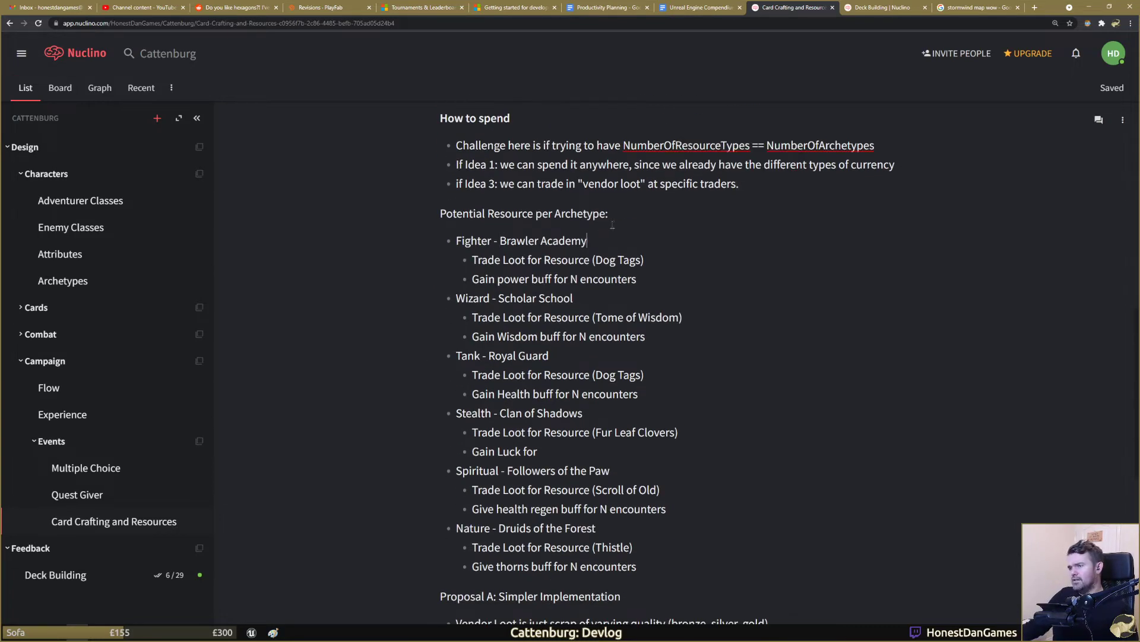
{"action": "scroll", "coordinate": [613, 224], "scroll_direction": "up", "scroll_amount": 2}
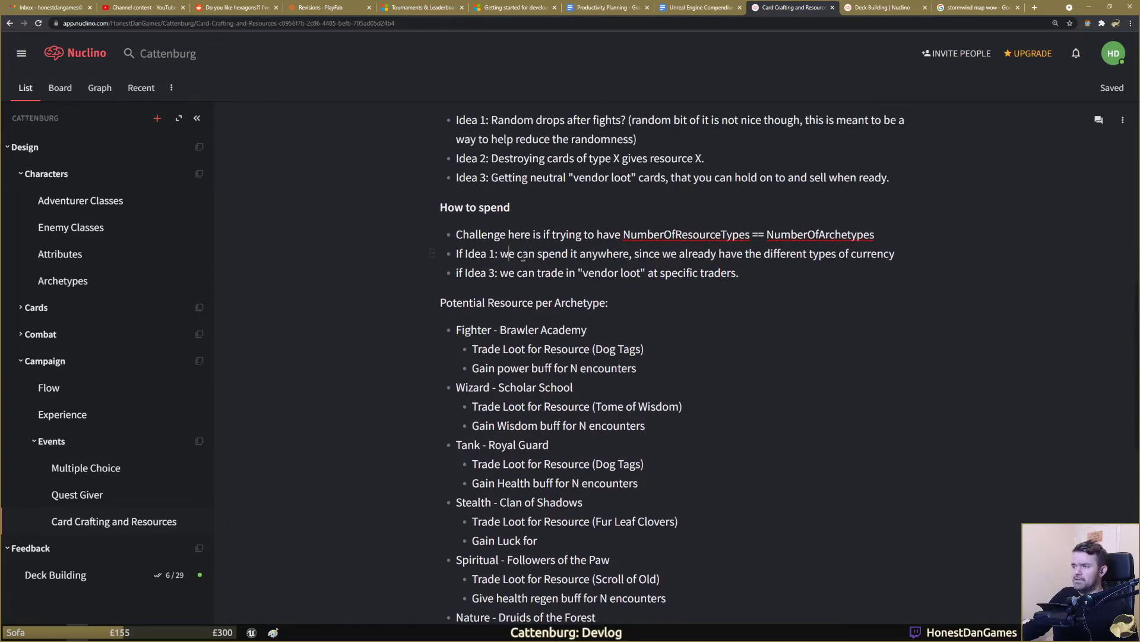
{"action": "left_click_drag", "start_coordinate": [523, 257], "coordinate": [785, 273]}
{"action": "left_click", "coordinate": [702, 274]}
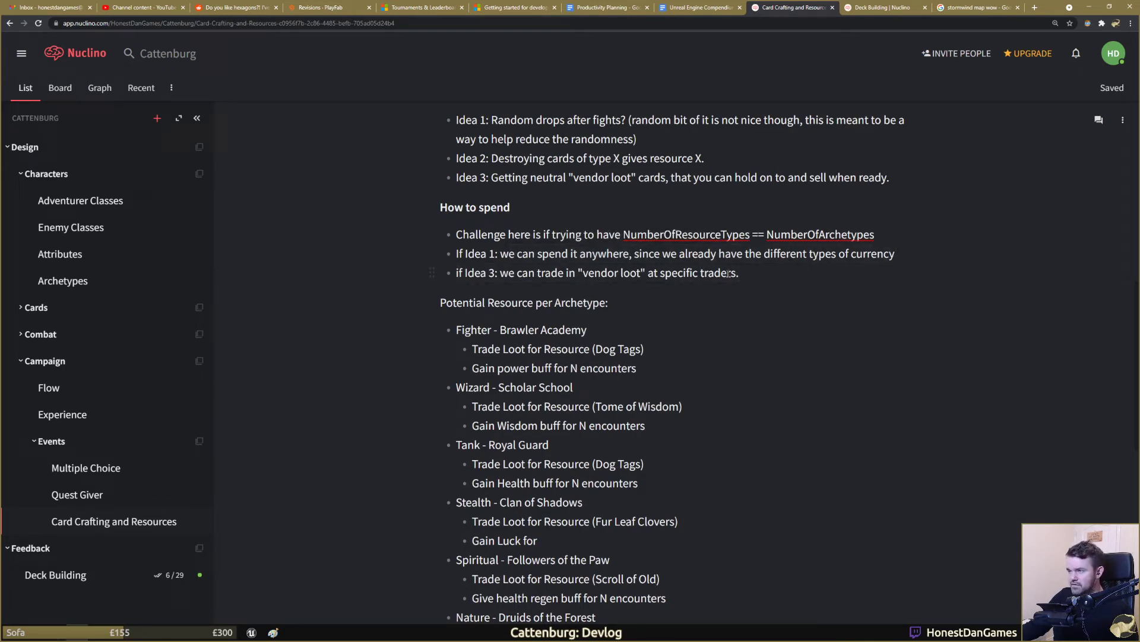
{"action": "left_click_drag", "start_coordinate": [650, 273], "coordinate": [742, 274]}
{"action": "scroll", "coordinate": [694, 292], "scroll_direction": "down", "scroll_amount": 3}
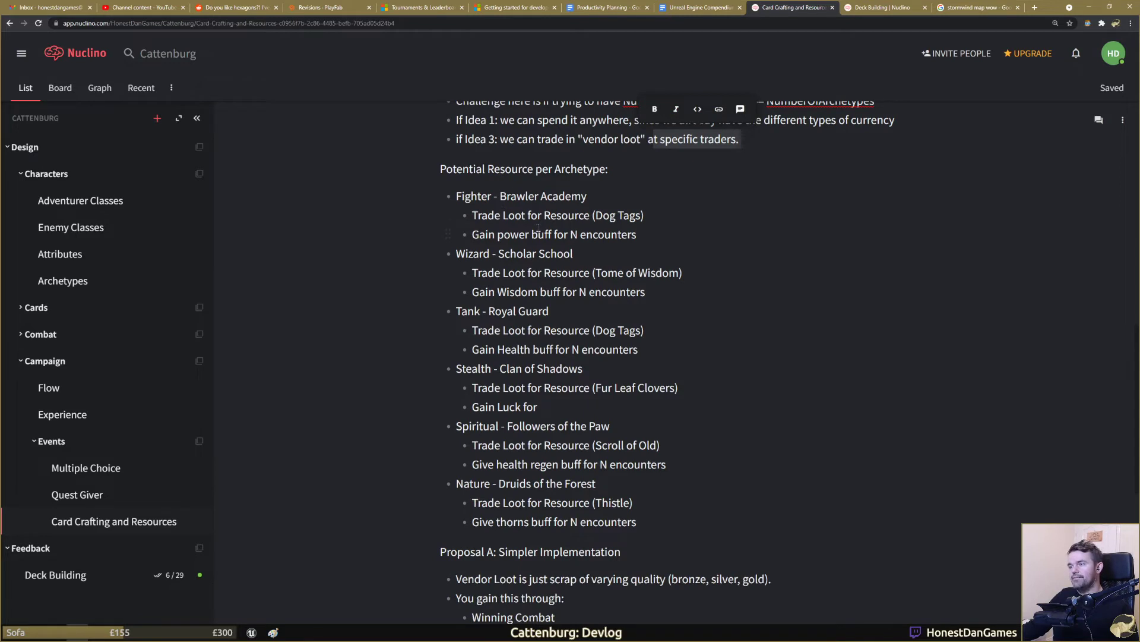
{"action": "left_click", "coordinate": [534, 234]}
{"action": "left_click_drag", "start_coordinate": [461, 197], "coordinate": [638, 525]}
{"action": "left_click", "coordinate": [665, 518]}
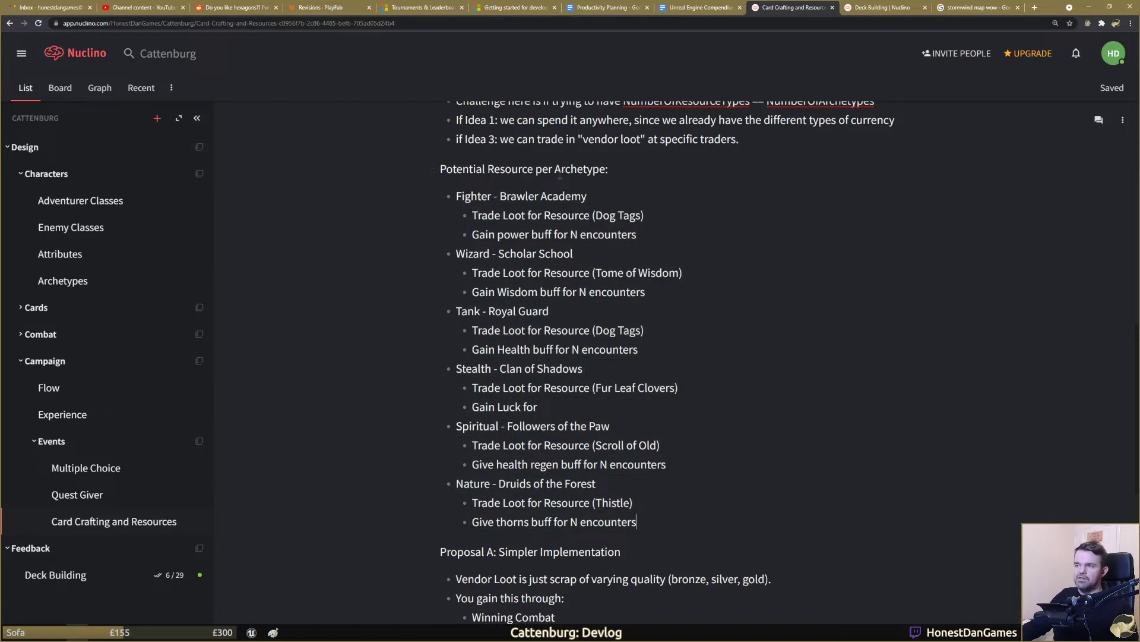
{"action": "left_click_drag", "start_coordinate": [556, 170], "coordinate": [611, 171]}
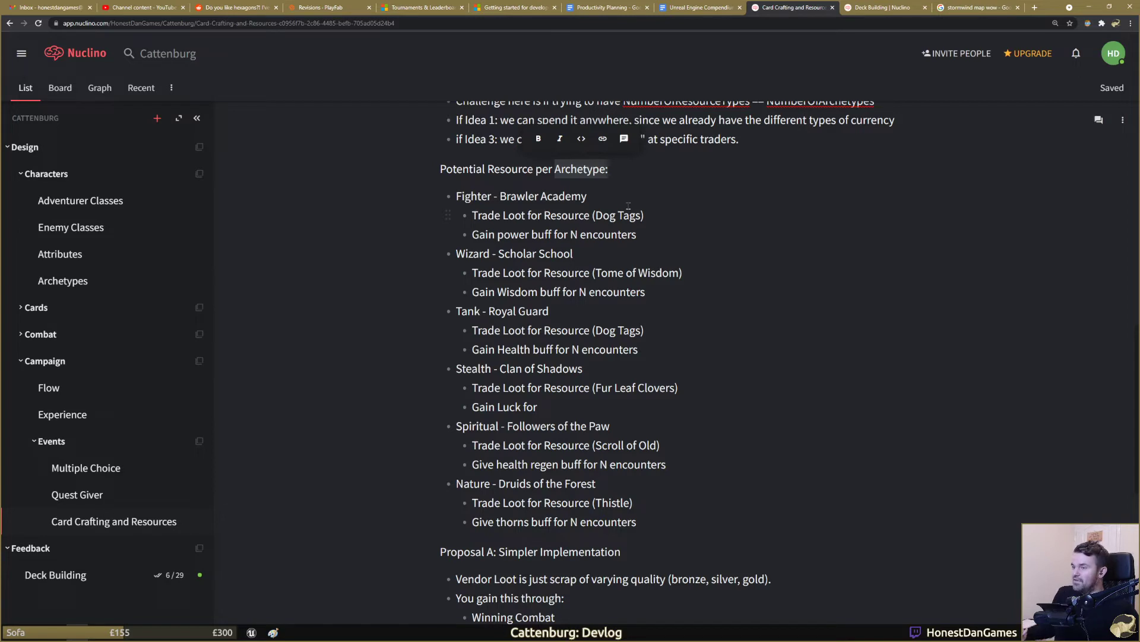
{"action": "double_click", "coordinate": [473, 196]}
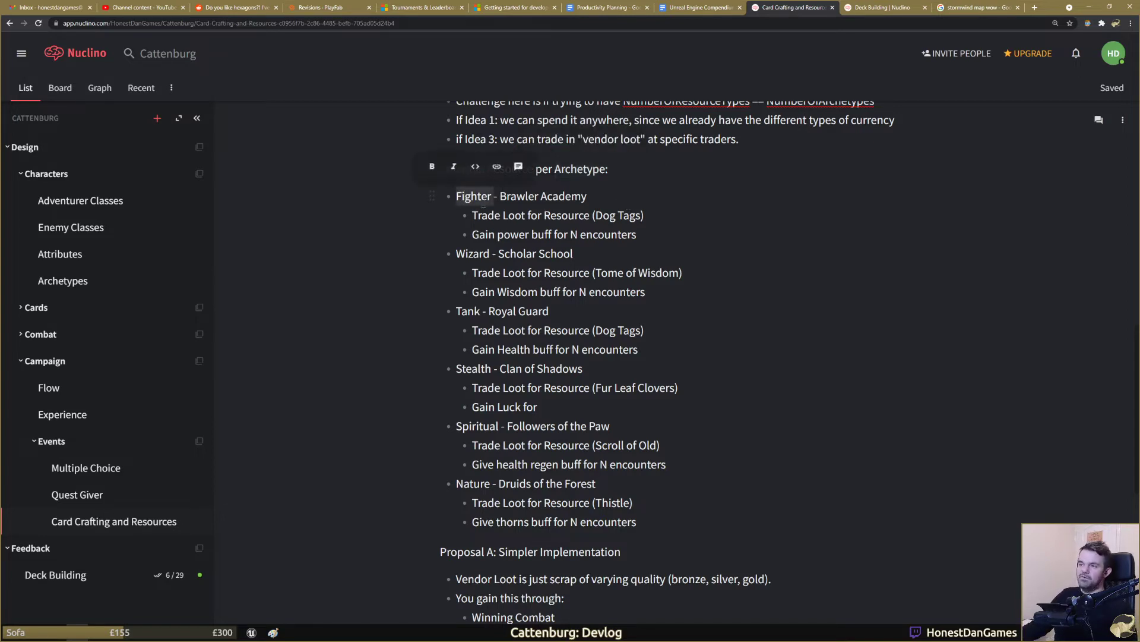
{"action": "double_click", "coordinate": [473, 254]}
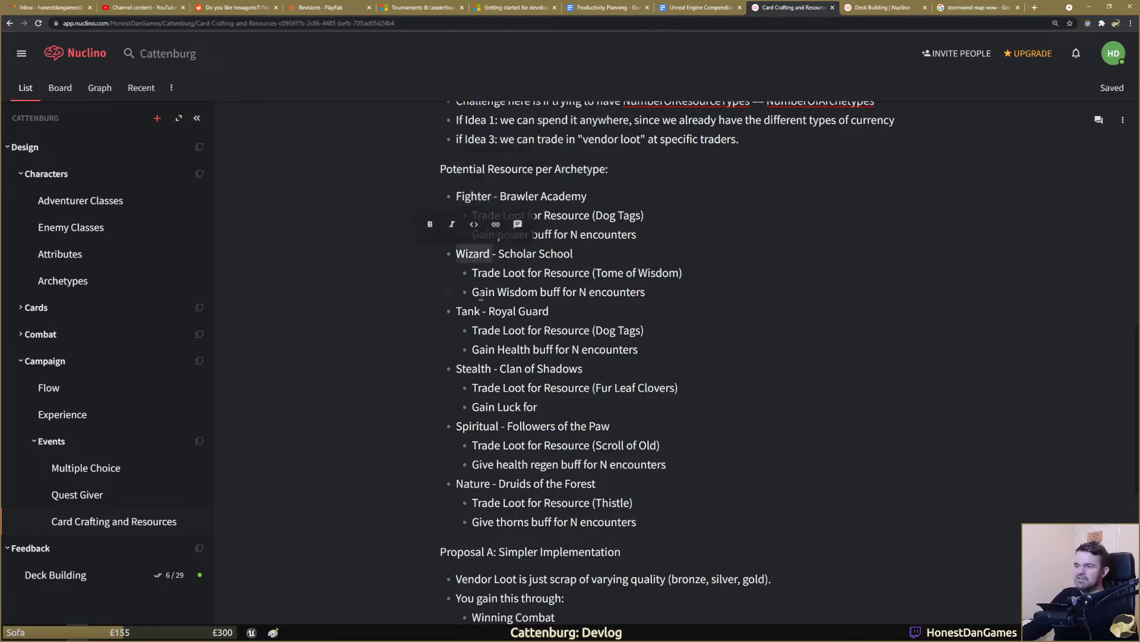
{"action": "double_click", "coordinate": [468, 311]}
{"action": "double_click", "coordinate": [474, 368]}
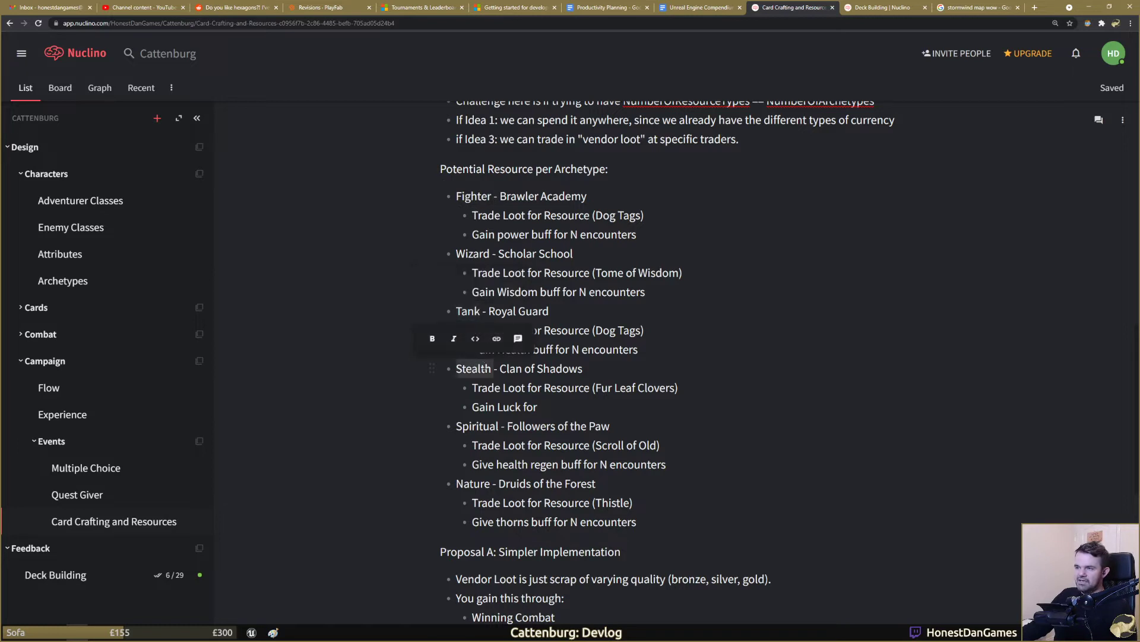
{"action": "left_click", "coordinate": [462, 311]}
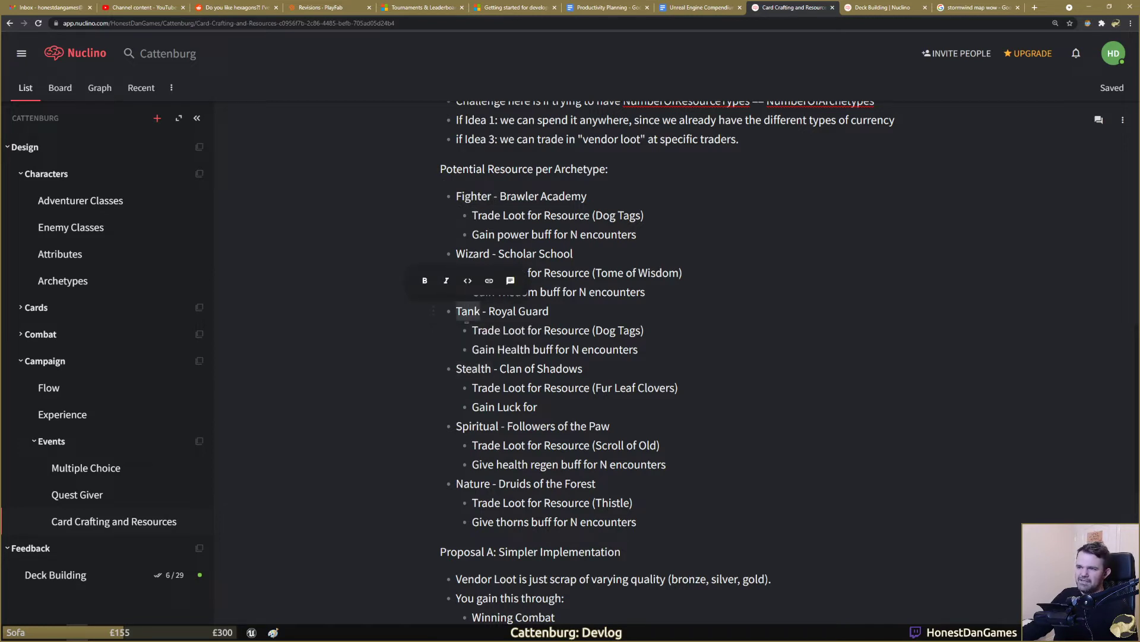
{"action": "left_click", "coordinate": [478, 371]}
{"action": "double_click", "coordinate": [479, 311]}
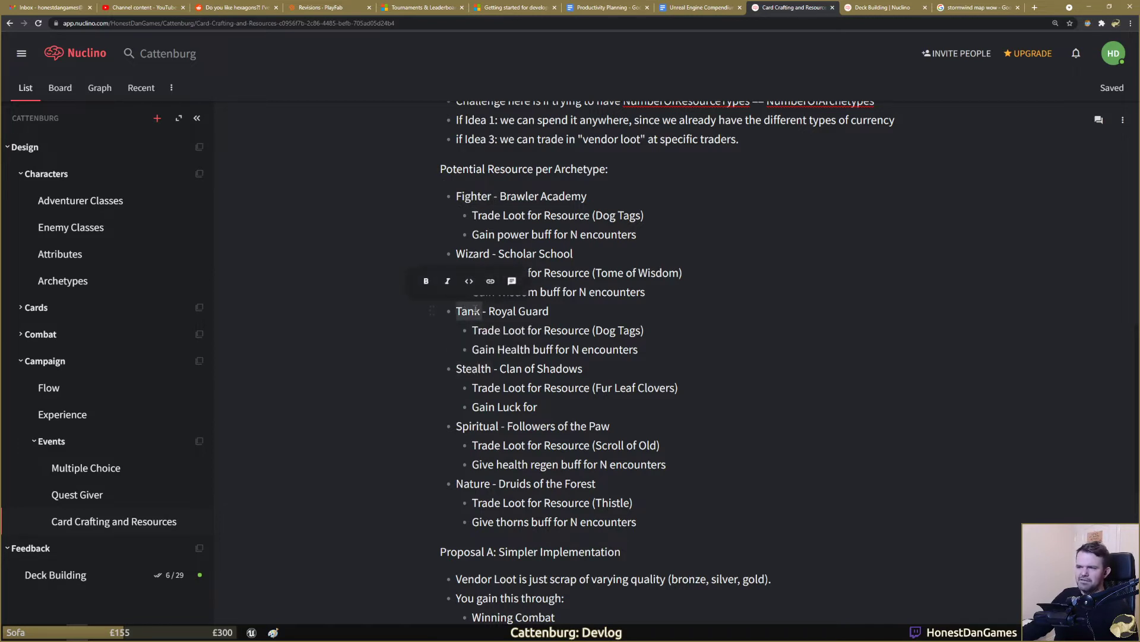
{"action": "left_click", "coordinate": [479, 312]}
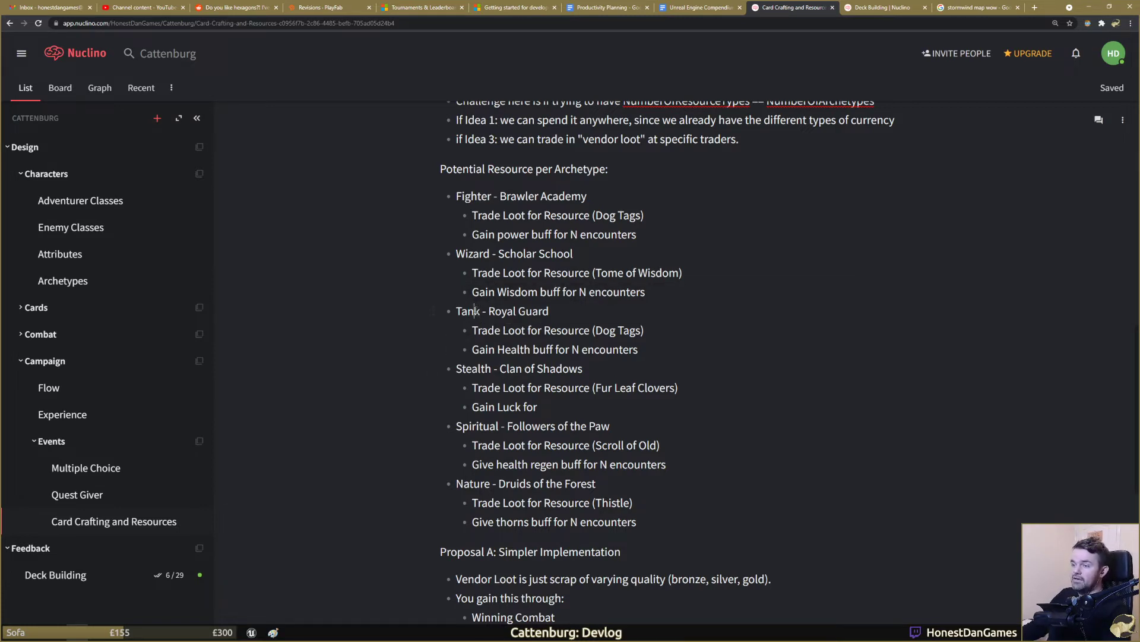
{"action": "double_click", "coordinate": [469, 311]}
{"action": "double_click", "coordinate": [474, 368]}
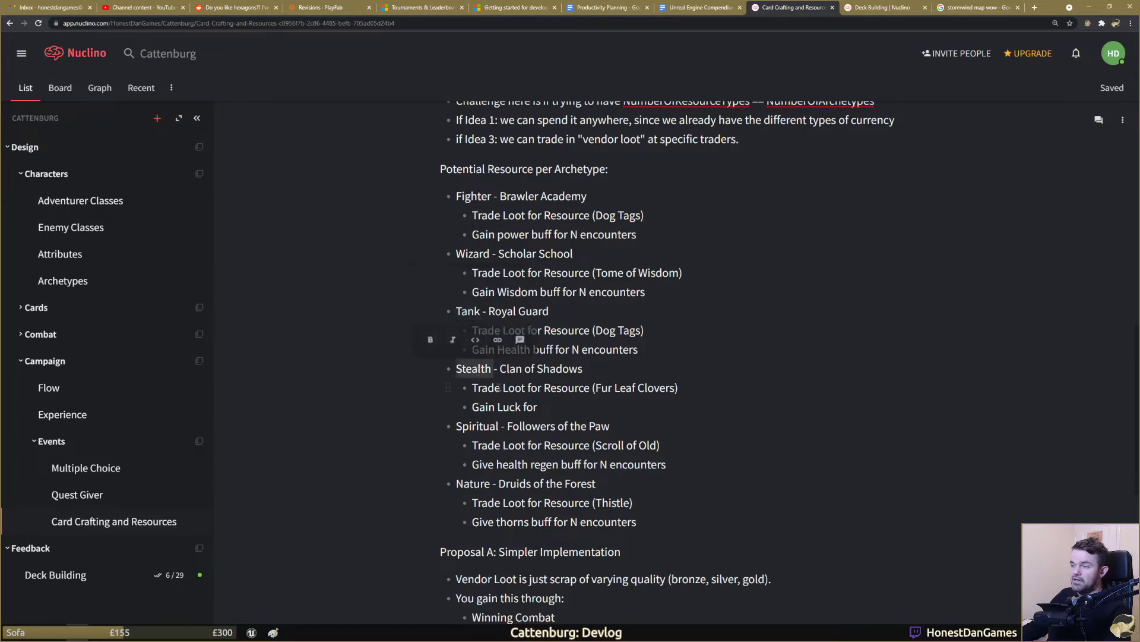
{"action": "double_click", "coordinate": [475, 426]}
{"action": "double_click", "coordinate": [473, 484]}
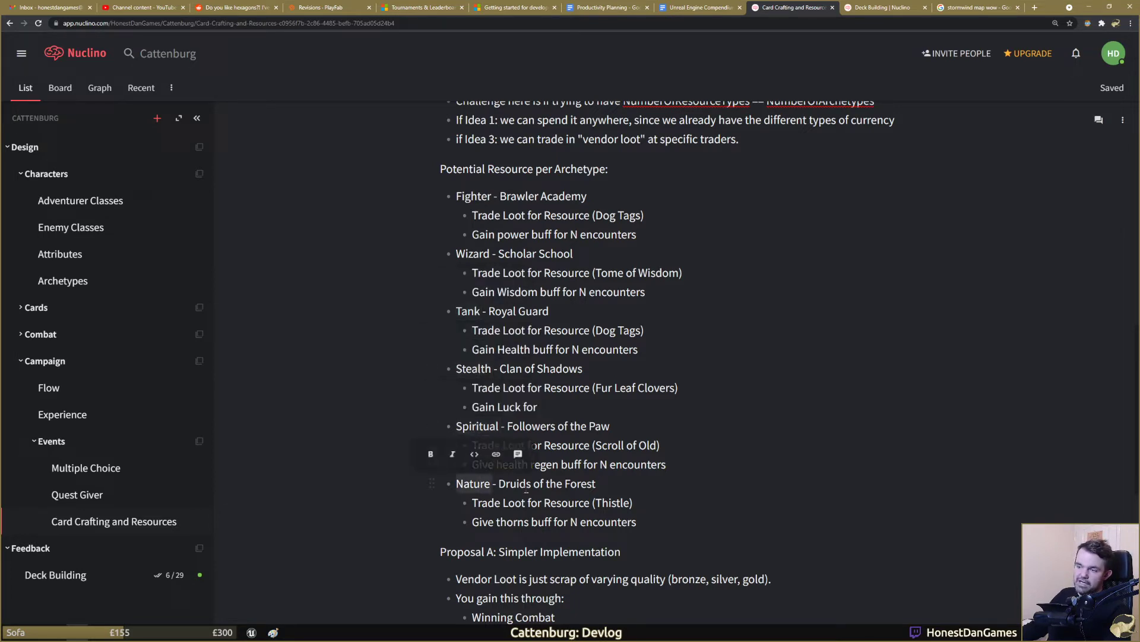
{"action": "left_click_drag", "start_coordinate": [666, 525], "coordinate": [456, 196]}
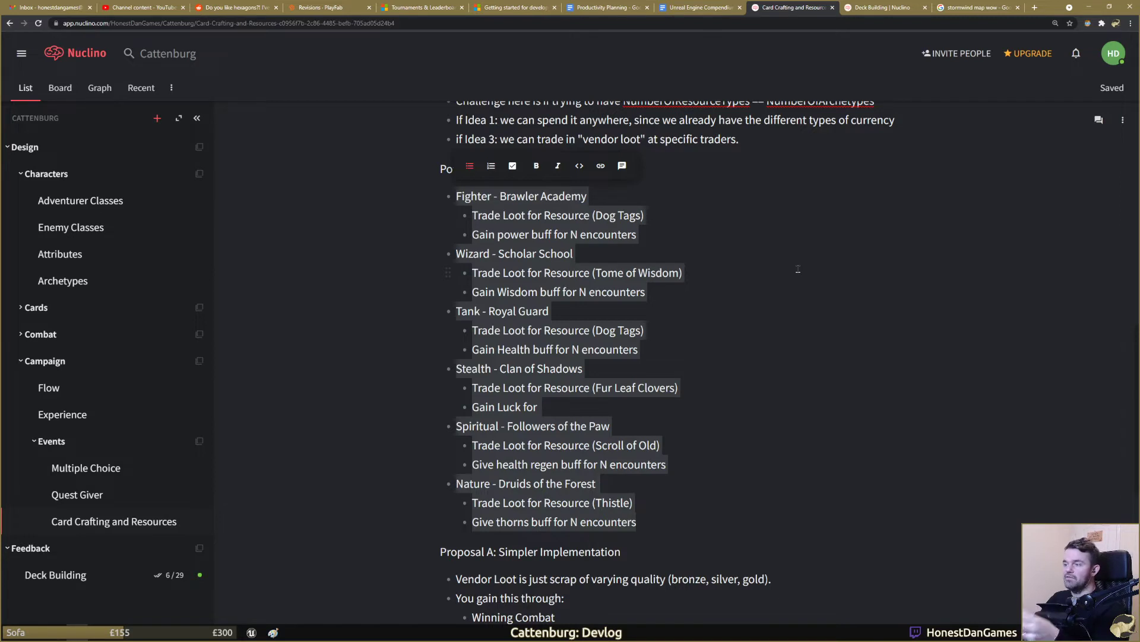
{"action": "left_click", "coordinate": [636, 273]}
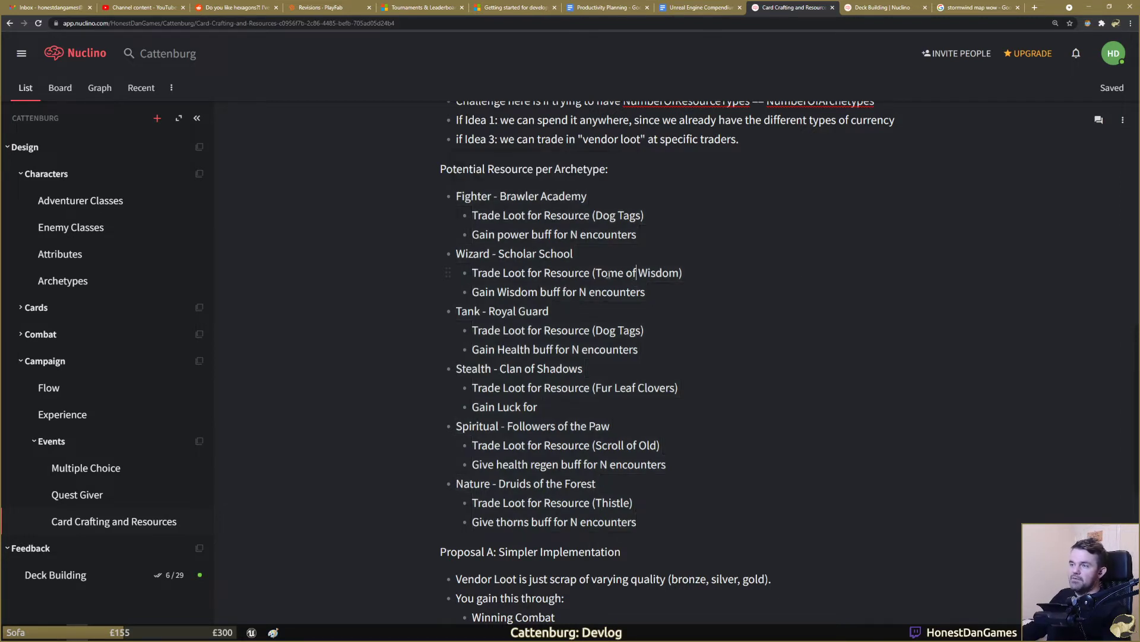
{"action": "double_click", "coordinate": [483, 198]}
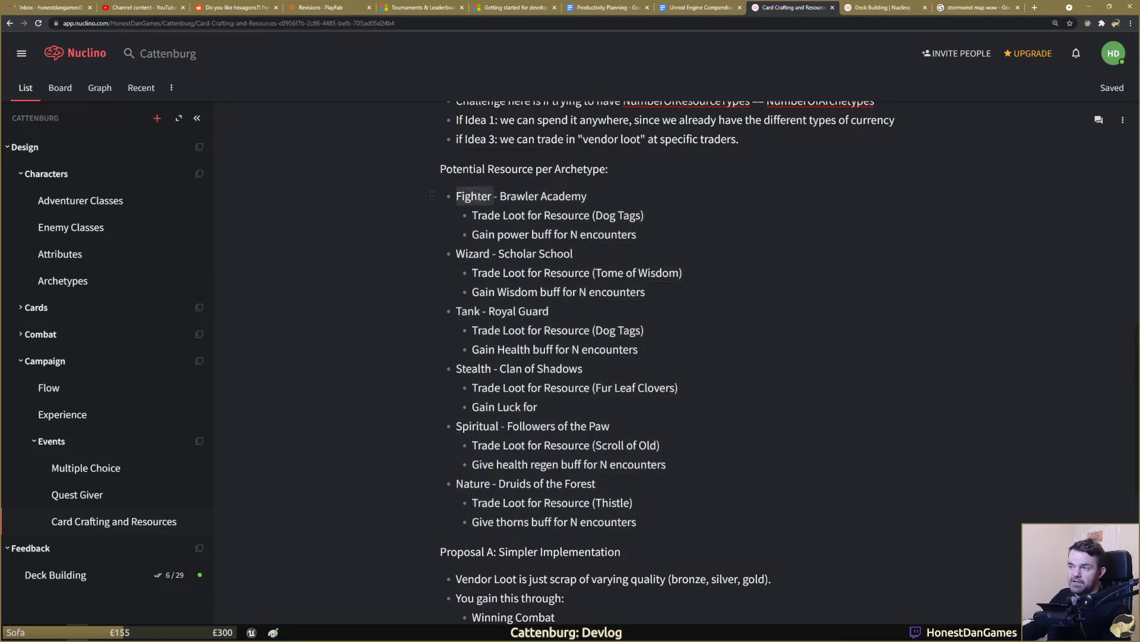
{"action": "double_click", "coordinate": [474, 315]}
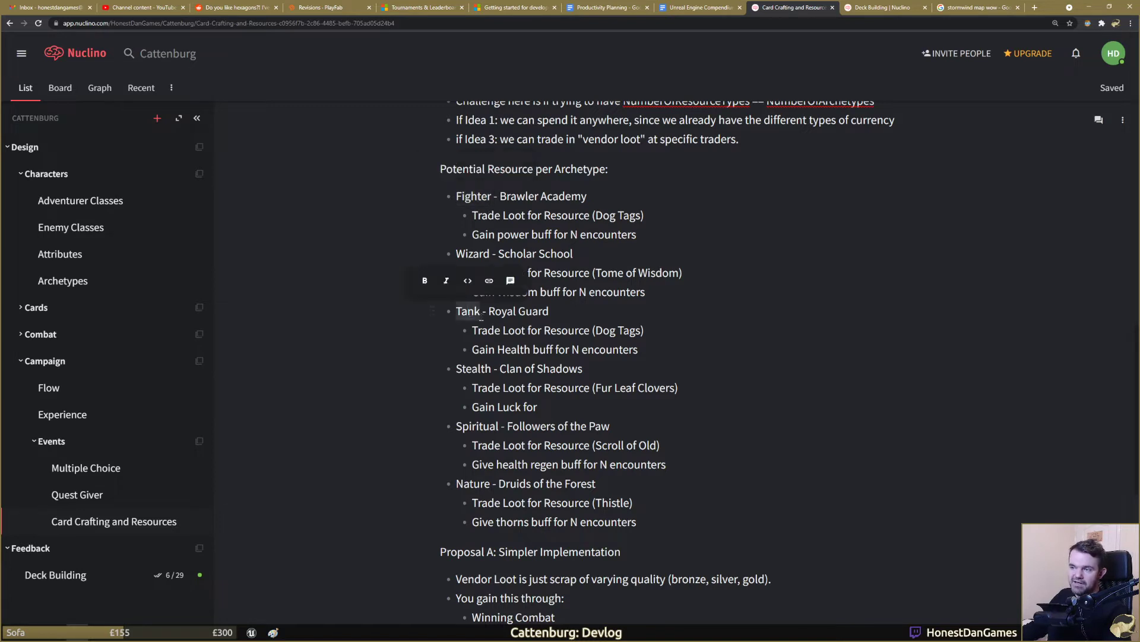
{"action": "left_click", "coordinate": [524, 349]}
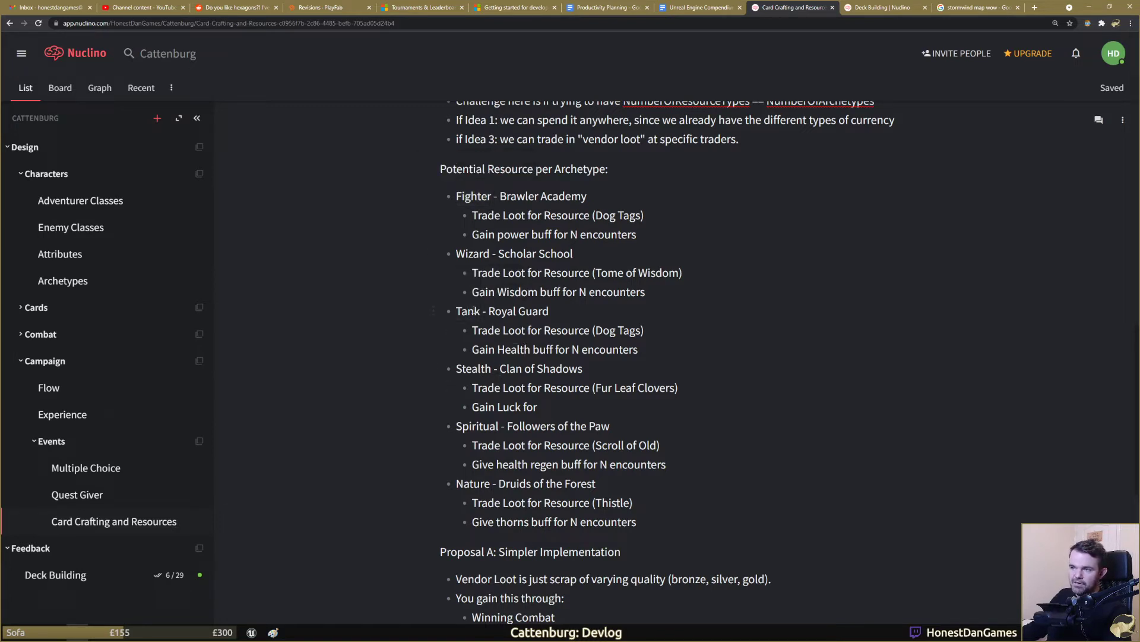
{"action": "double_click", "coordinate": [468, 255]}
{"action": "left_click", "coordinate": [472, 193]}
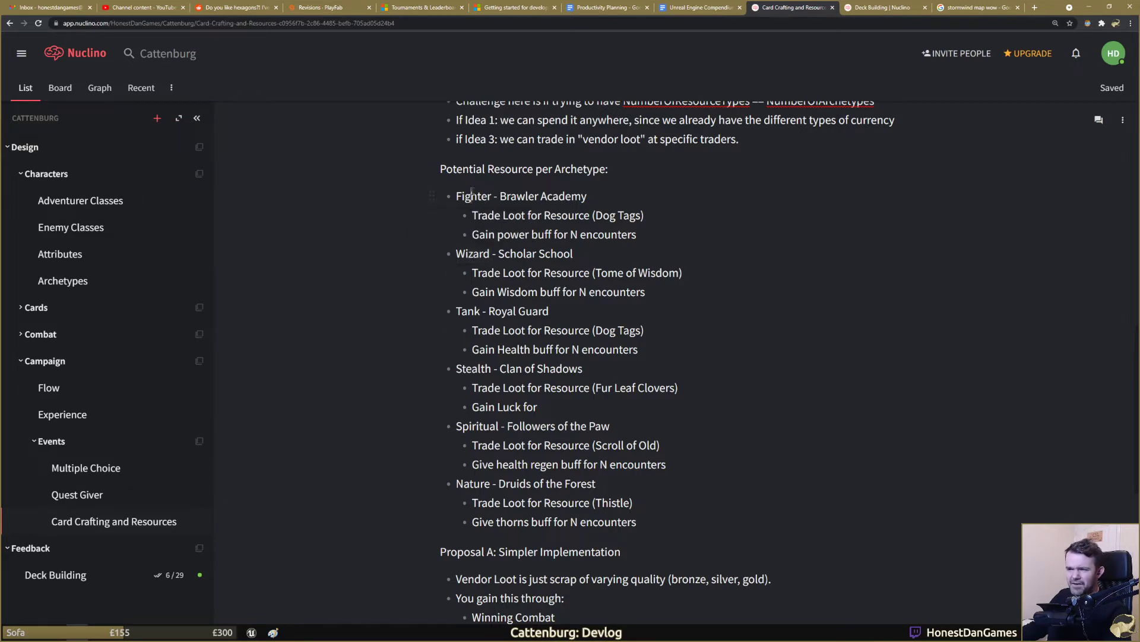
{"action": "double_click", "coordinate": [472, 195]}
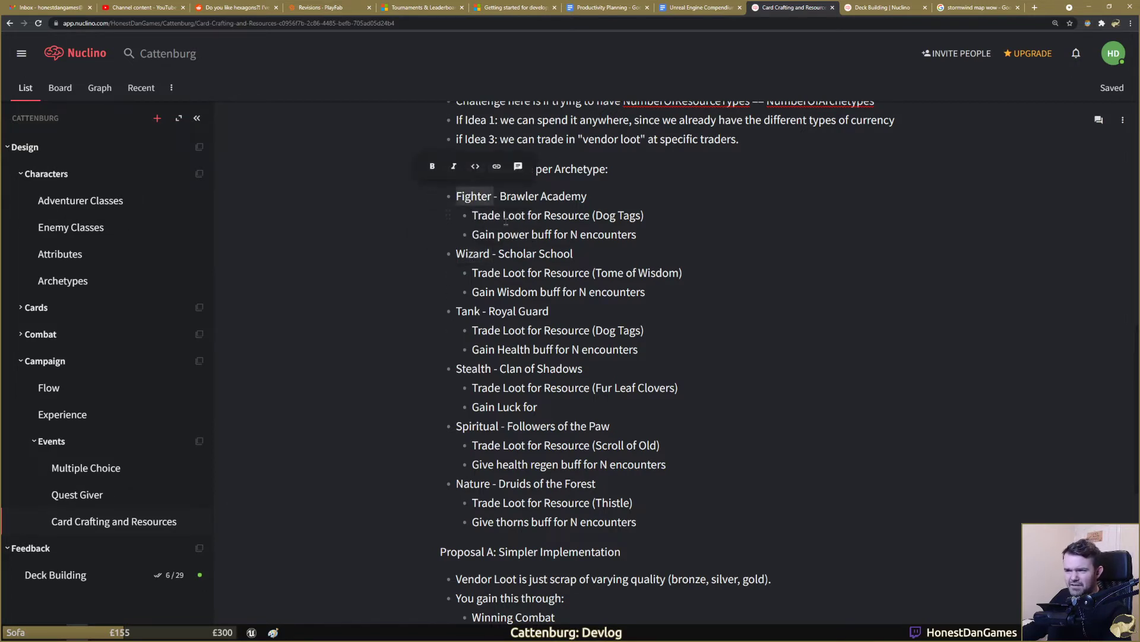
{"action": "double_click", "coordinate": [481, 427]}
{"action": "left_click", "coordinate": [471, 196]}
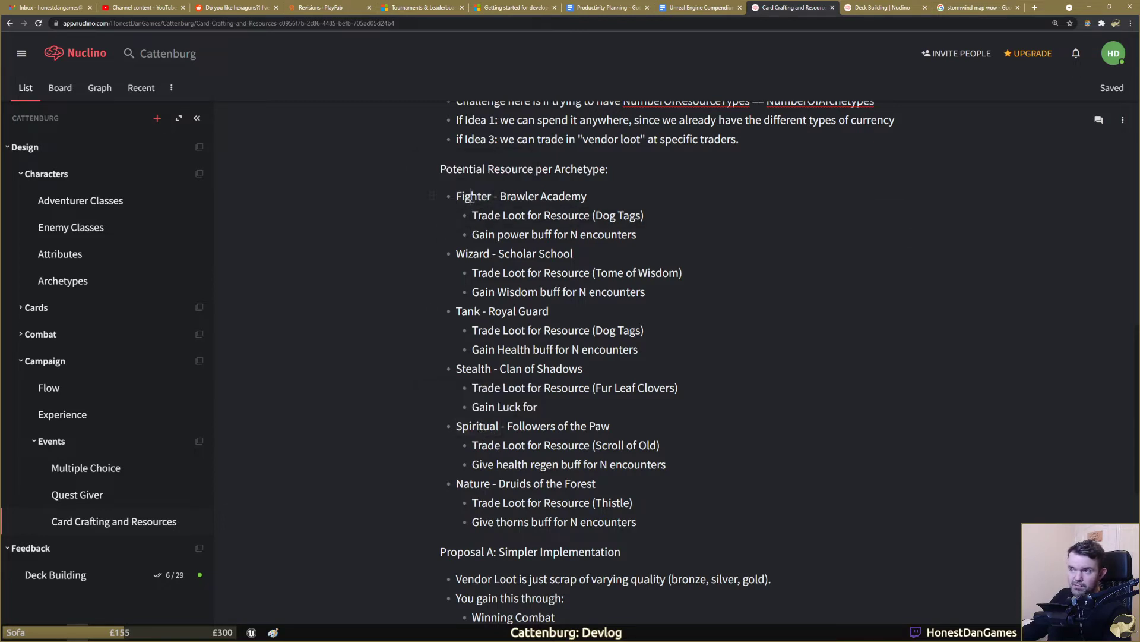
{"action": "double_click", "coordinate": [473, 196]}
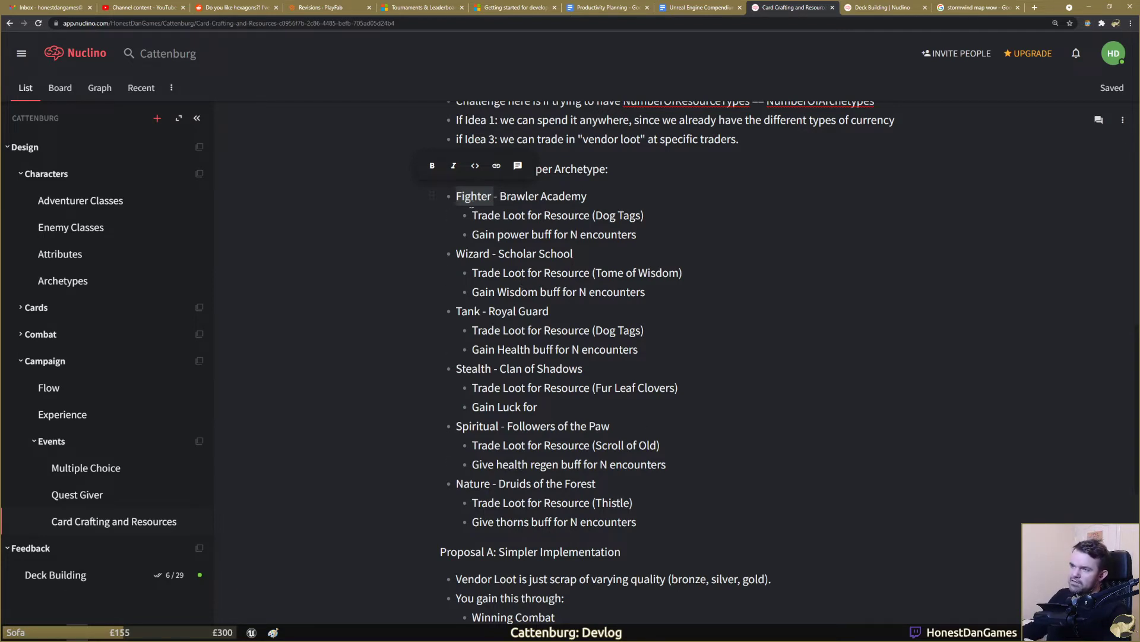
{"action": "left_click", "coordinate": [558, 234]}
{"action": "left_click_drag", "start_coordinate": [501, 197], "coordinate": [598, 198]}
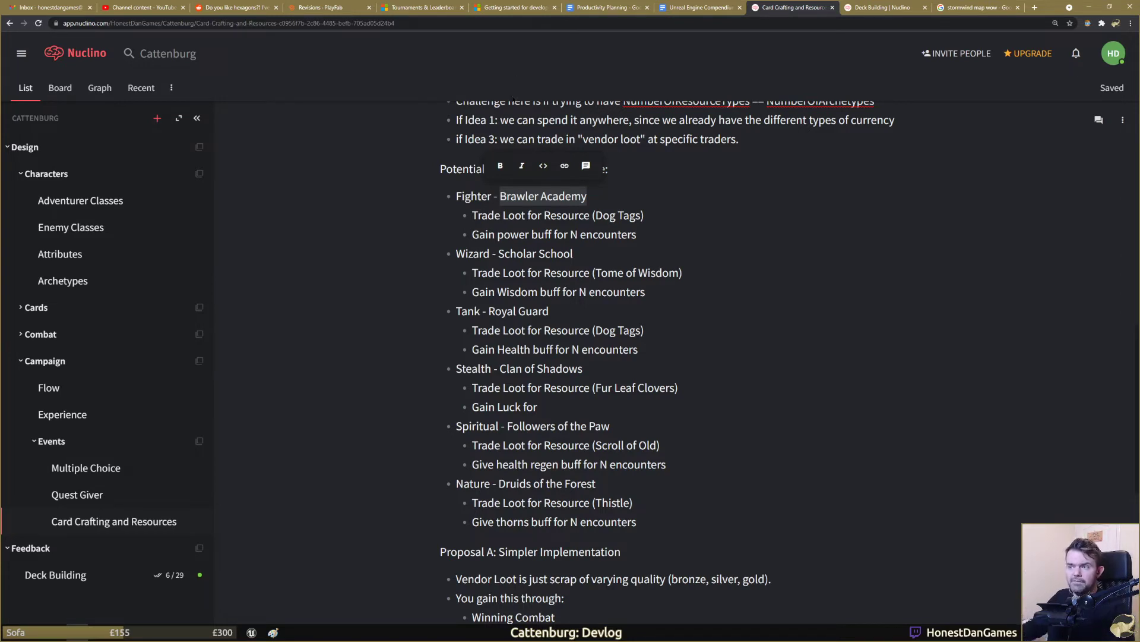
{"action": "left_click", "coordinate": [499, 198]}
{"action": "left_click_drag", "start_coordinate": [500, 197], "coordinate": [591, 197]}
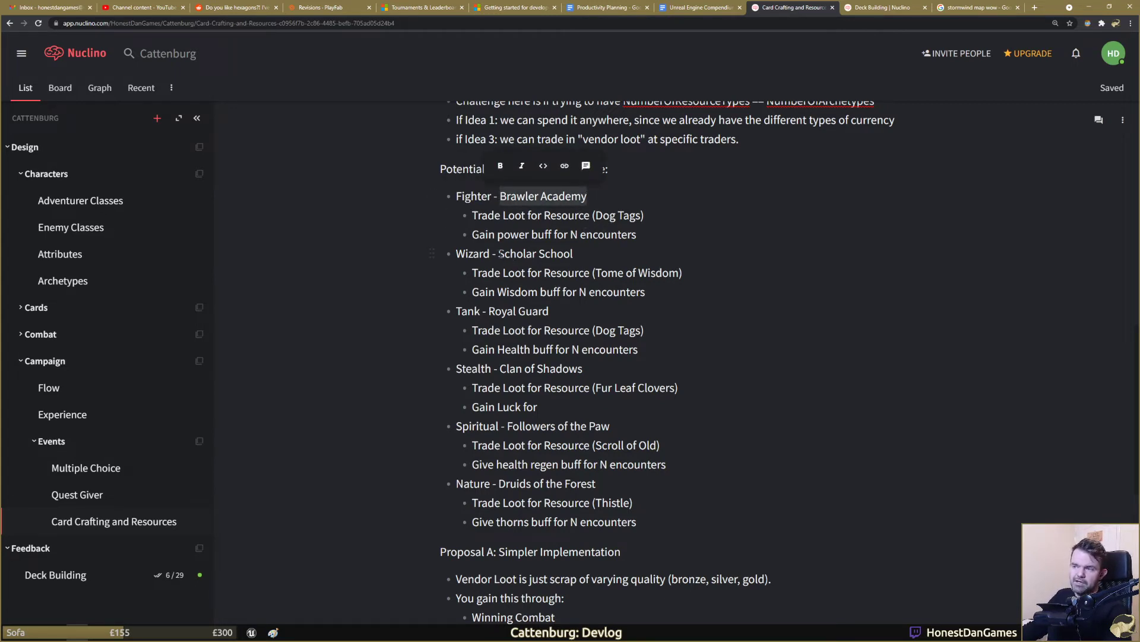
{"action": "left_click_drag", "start_coordinate": [500, 255], "coordinate": [588, 257]}
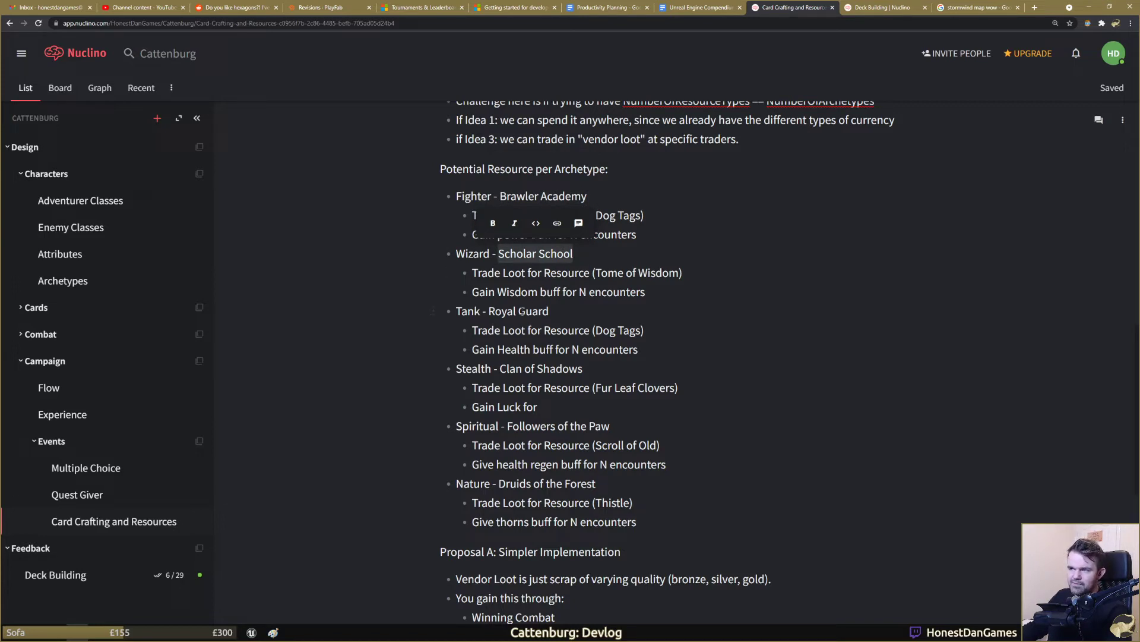
{"action": "left_click", "coordinate": [578, 315]}
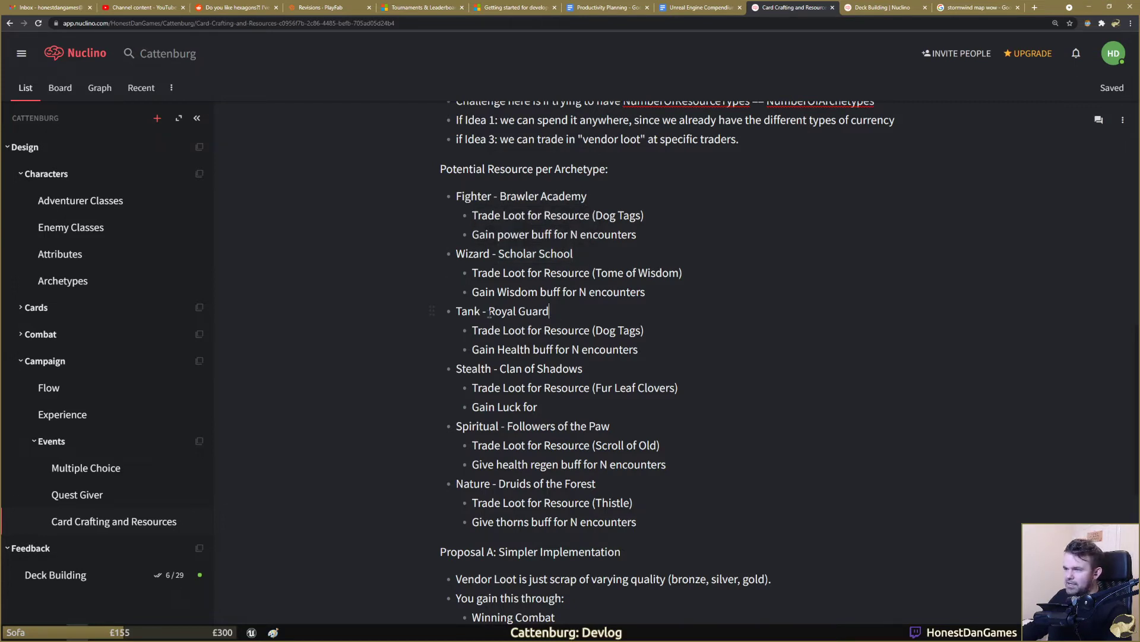
{"action": "left_click_drag", "start_coordinate": [502, 312], "coordinate": [552, 310]}
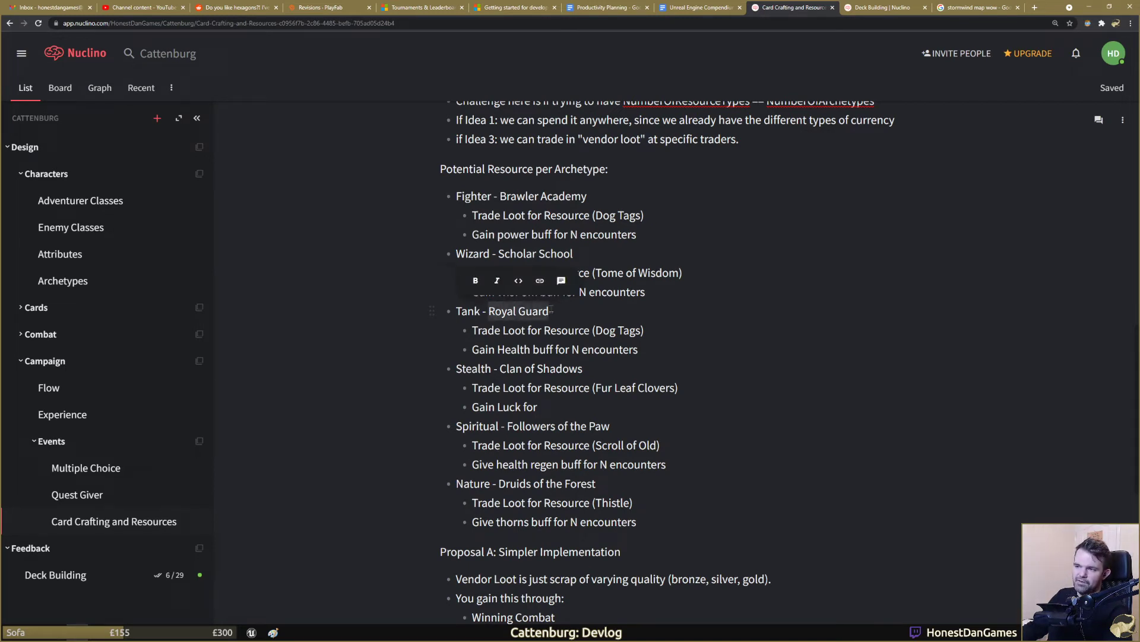
{"action": "left_click", "coordinate": [500, 311]}
{"action": "double_click", "coordinate": [500, 311]}
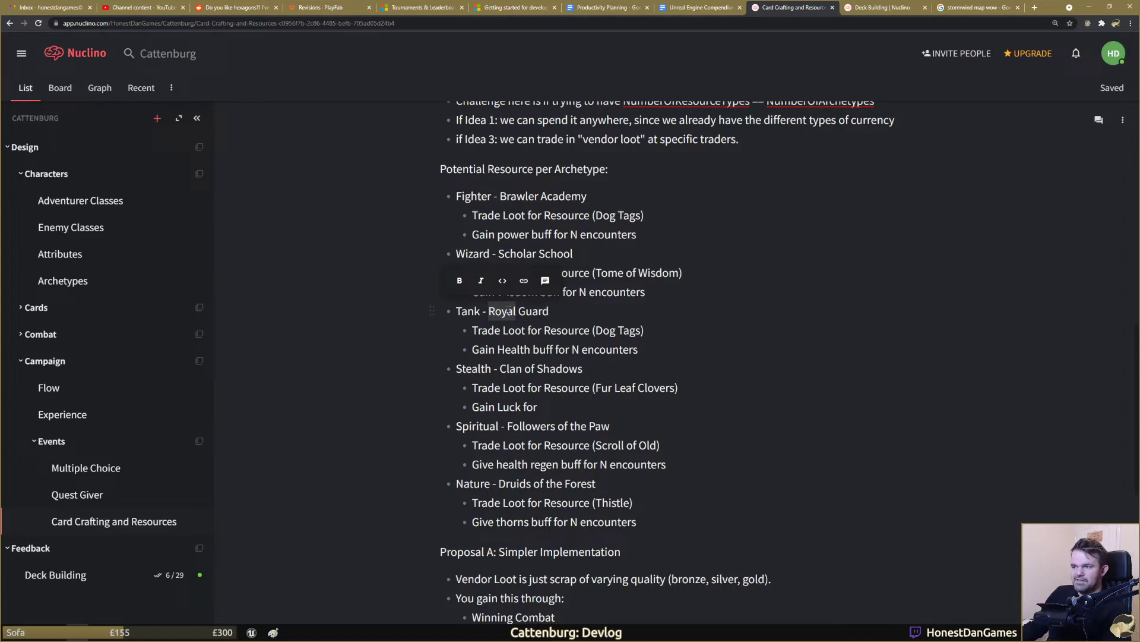
{"action": "left_click_drag", "start_coordinate": [508, 370], "coordinate": [585, 373]}
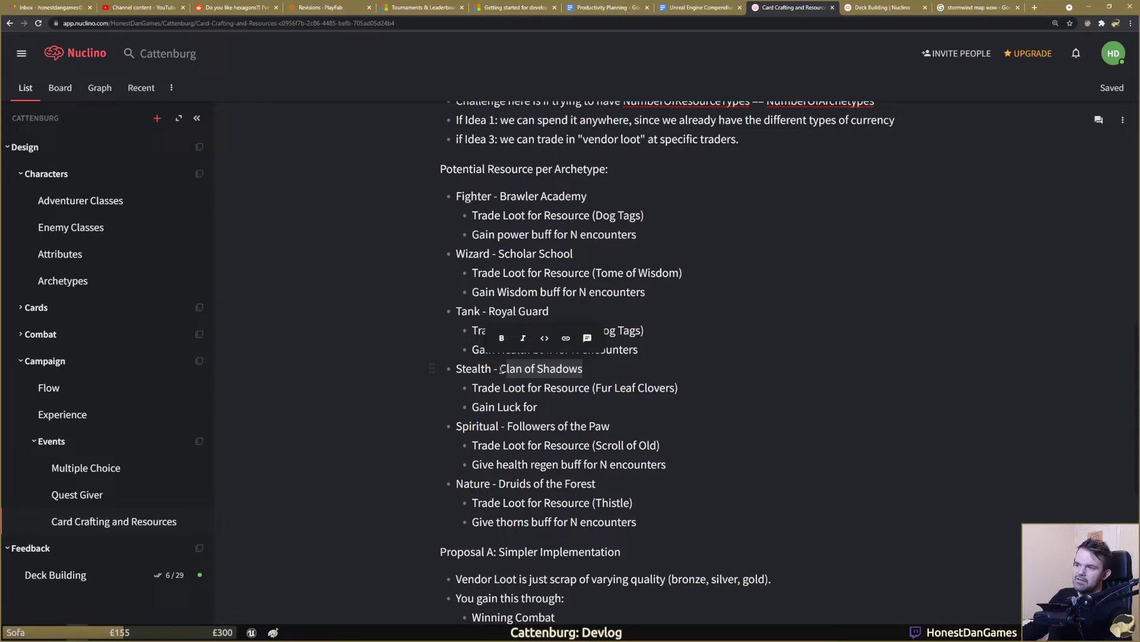
{"action": "left_click_drag", "start_coordinate": [456, 426], "coordinate": [510, 432]}
{"action": "left_click", "coordinate": [562, 445]}
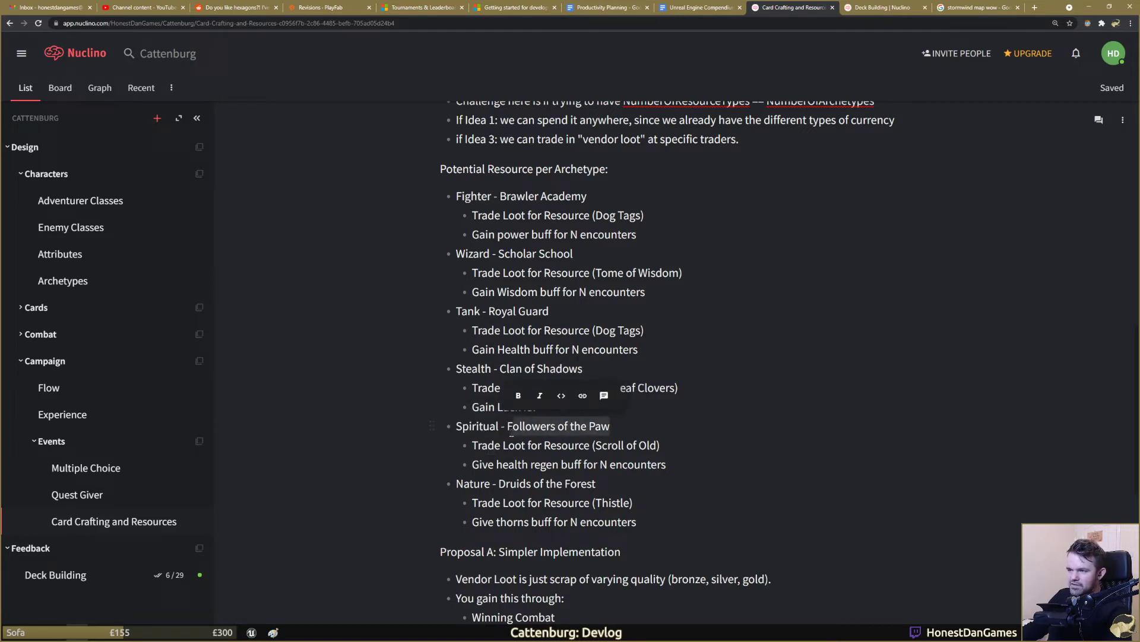
{"action": "left_click", "coordinate": [515, 445]}
{"action": "left_click_drag", "start_coordinate": [501, 483], "coordinate": [594, 484]}
{"action": "left_click", "coordinate": [540, 483]}
{"action": "left_click_drag", "start_coordinate": [500, 483], "coordinate": [598, 484]}
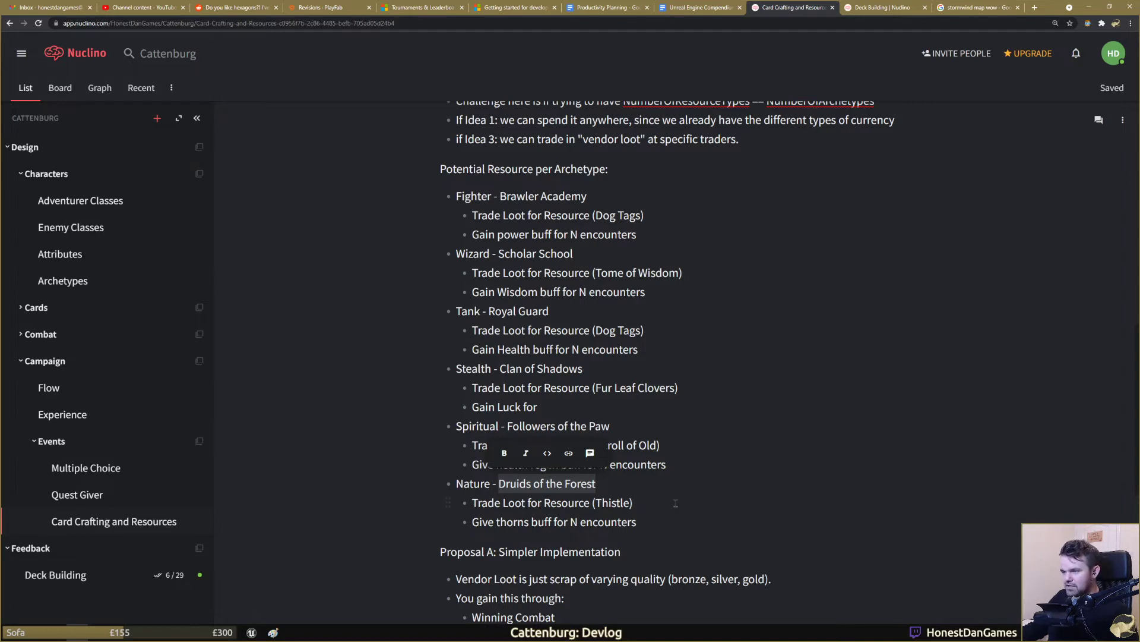
{"action": "left_click", "coordinate": [635, 498]}
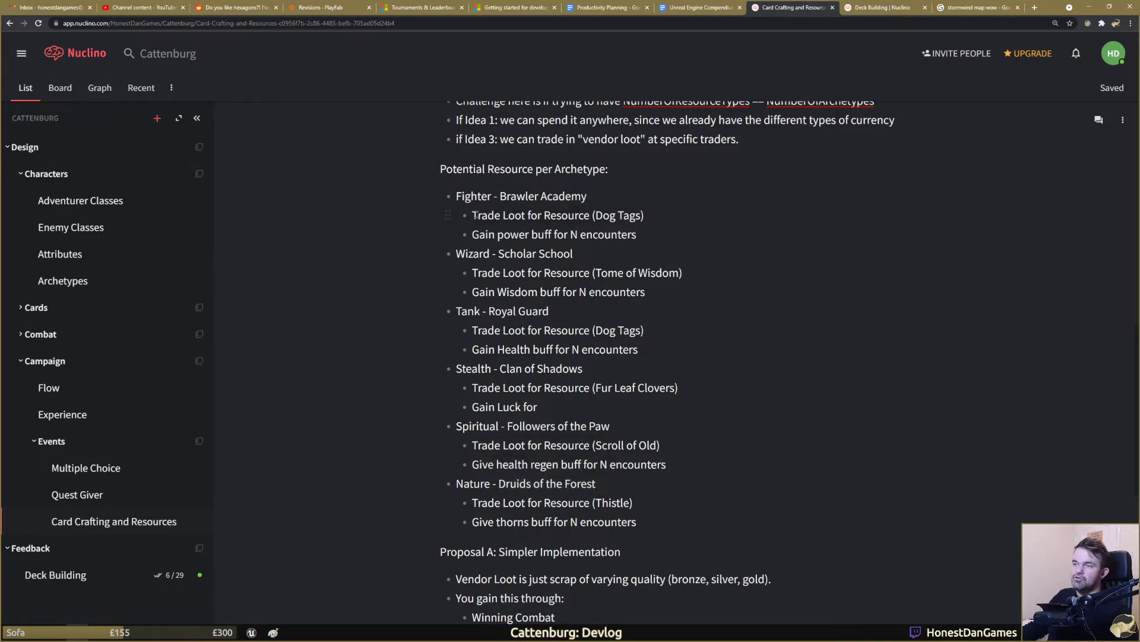
{"action": "left_click_drag", "start_coordinate": [467, 215], "coordinate": [636, 215]}
{"action": "left_click_drag", "start_coordinate": [586, 139], "coordinate": [639, 140]}
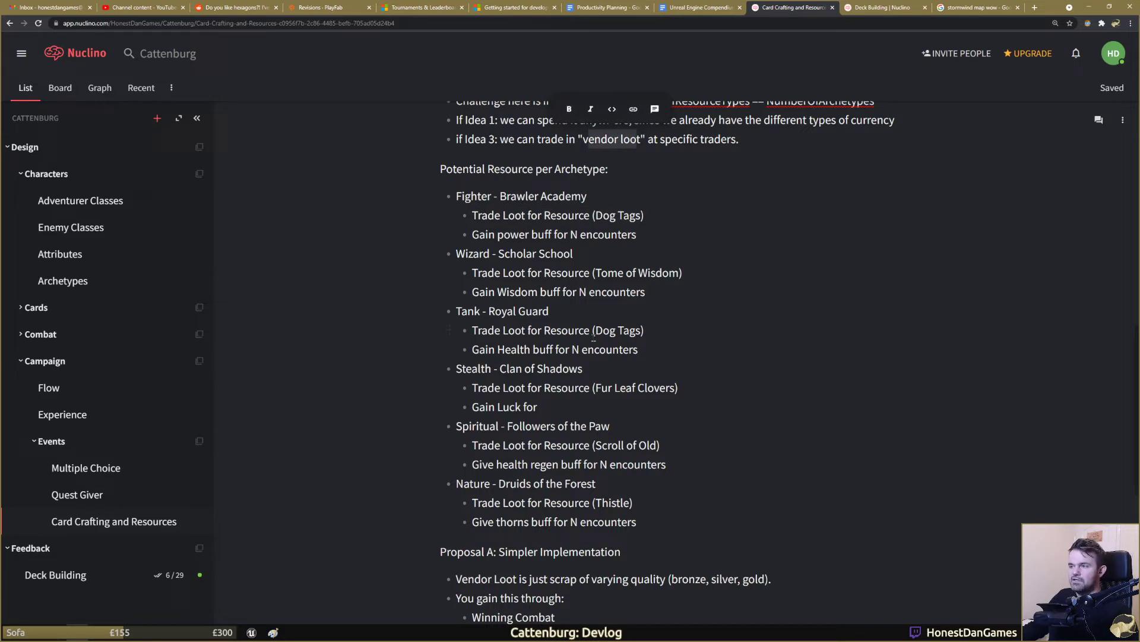
Step: Replace 'Dog Tags' with 'Rat Tooth' on the Fighter - Brawler Academy line
{"action": "left_click_drag", "start_coordinate": [596, 330], "coordinate": [642, 328]}
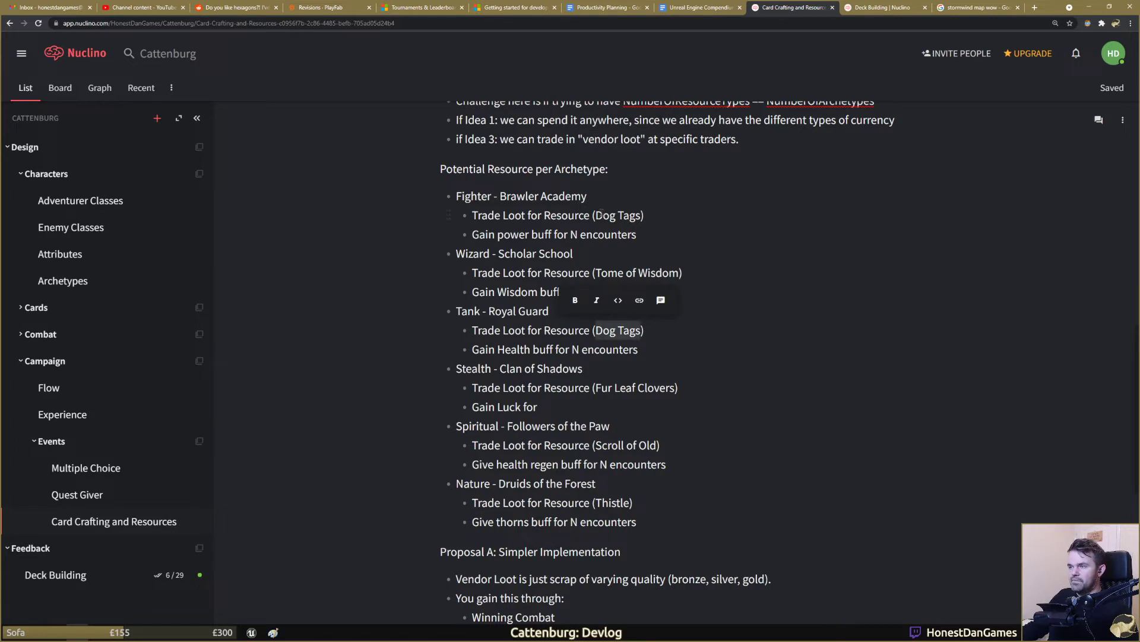
{"action": "left_click_drag", "start_coordinate": [596, 215], "coordinate": [642, 215]}
{"action": "type", "text": "To"}
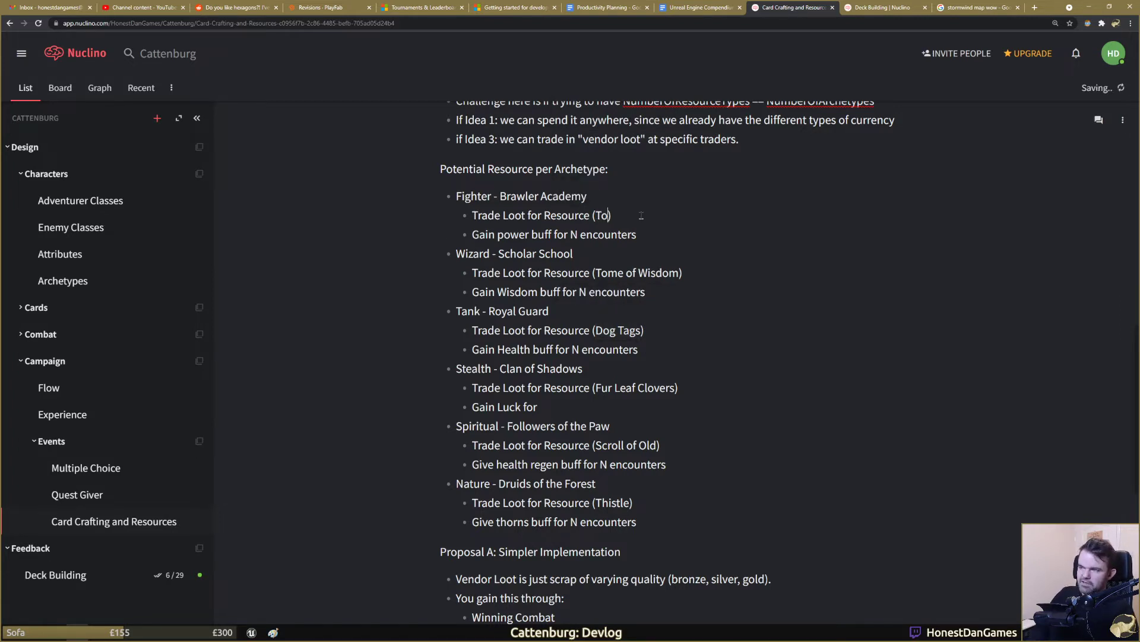
{"action": "type", "text": "oth"}
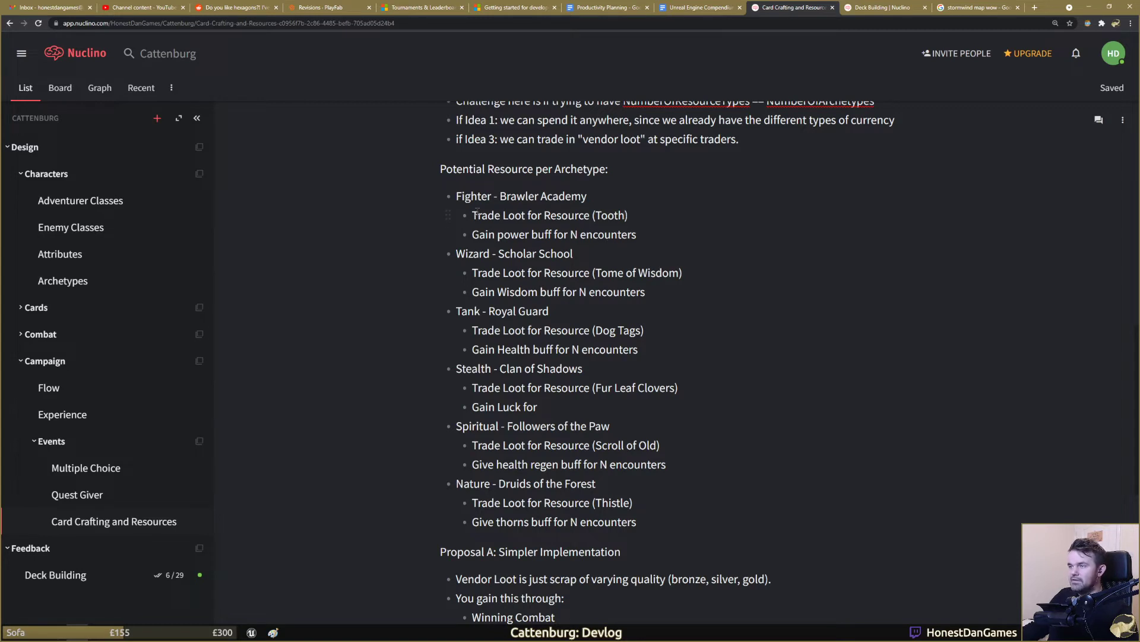
{"action": "key", "text": "ctrl+Left"}
{"action": "type", "text": "Rat"}
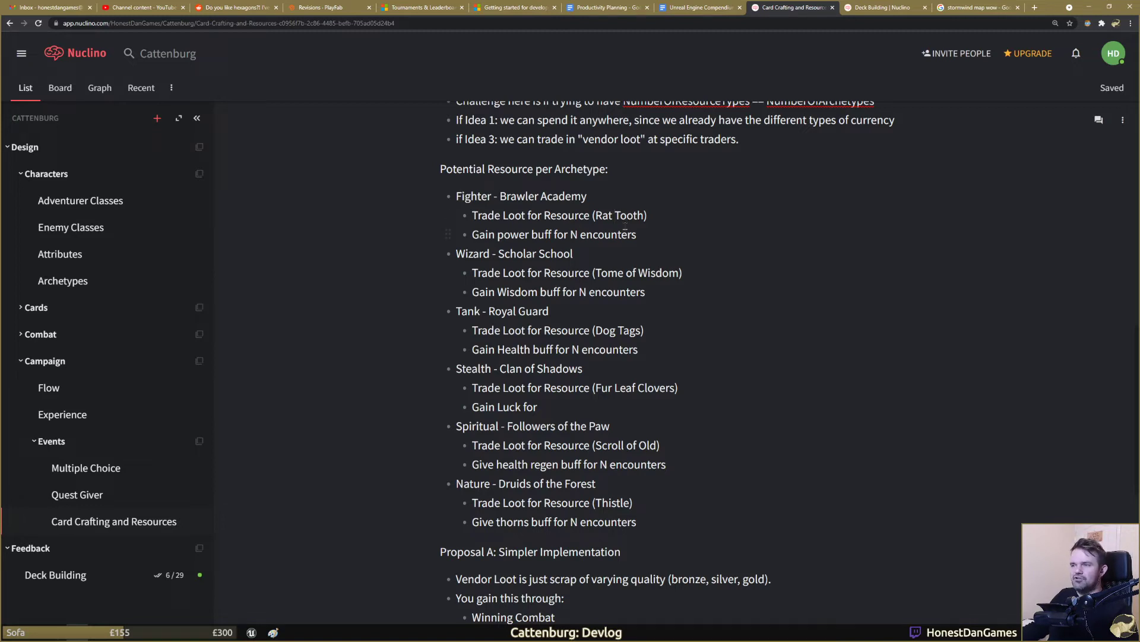
{"action": "left_click_drag", "start_coordinate": [601, 215], "coordinate": [645, 217]}
{"action": "left_click", "coordinate": [645, 216]}
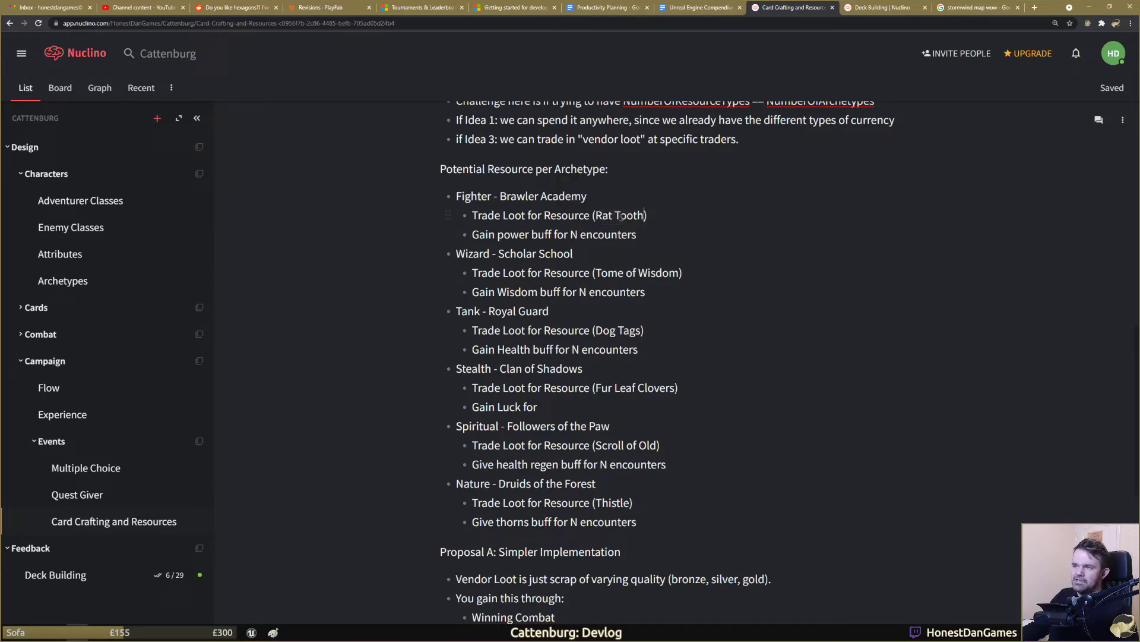
{"action": "left_click_drag", "start_coordinate": [611, 215], "coordinate": [648, 216]}
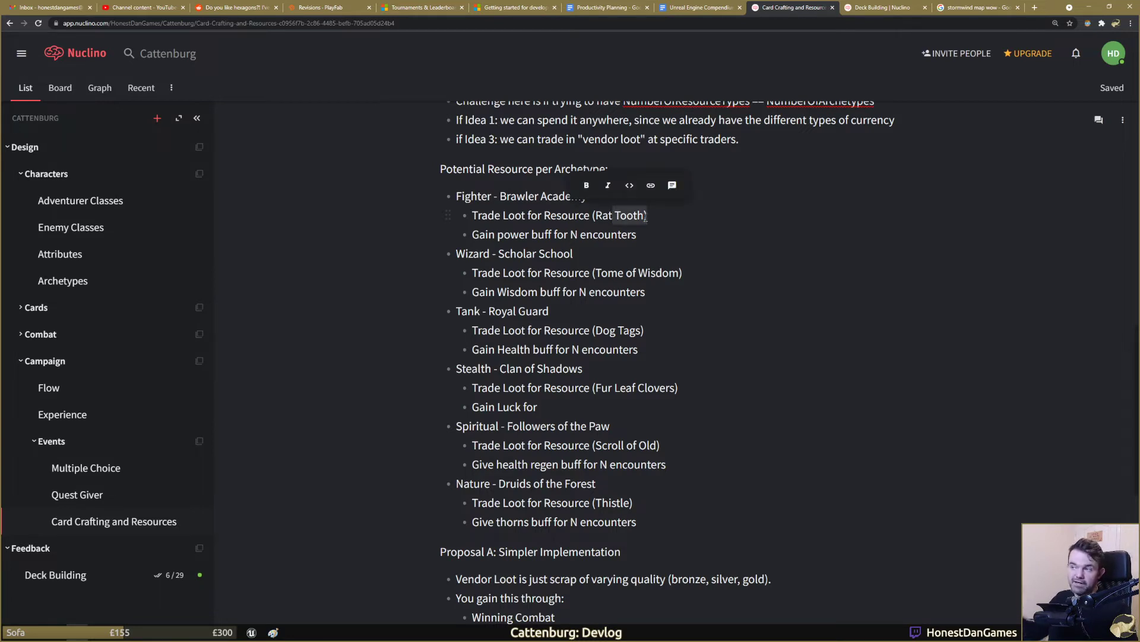
{"action": "left_click_drag", "start_coordinate": [472, 235], "coordinate": [646, 238]}
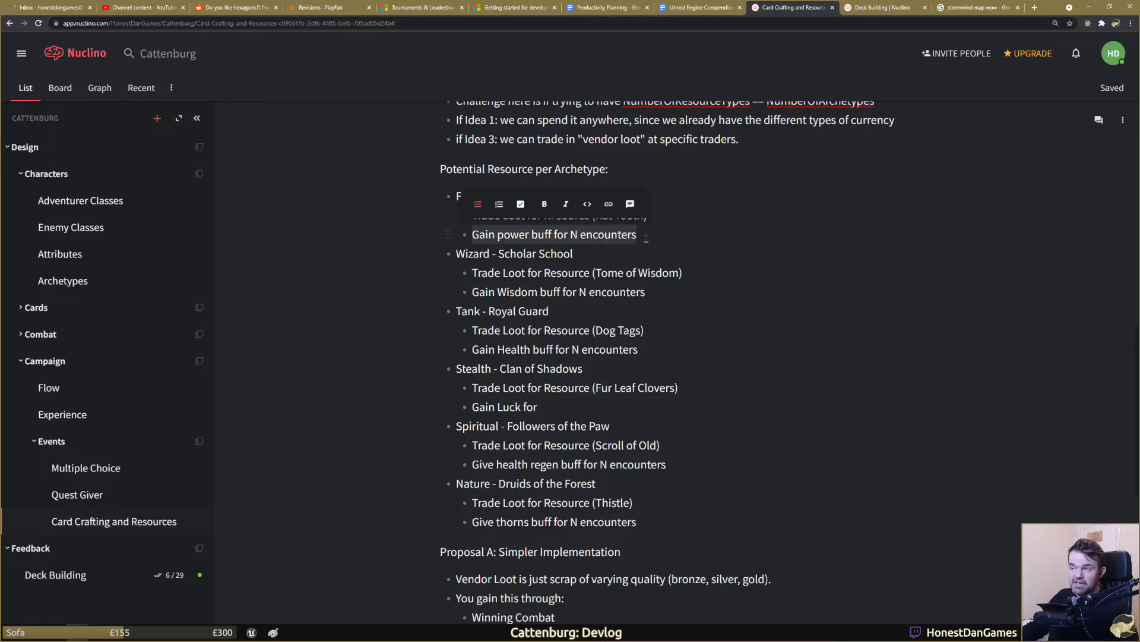
{"action": "left_click", "coordinate": [573, 252]}
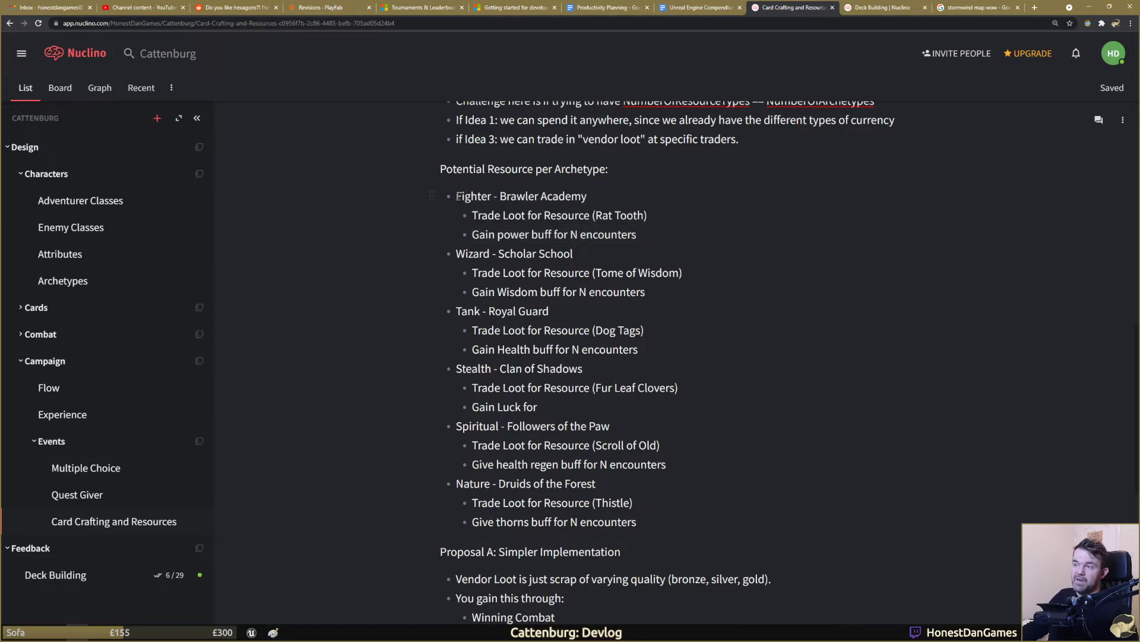
{"action": "left_click_drag", "start_coordinate": [458, 196], "coordinate": [613, 200]}
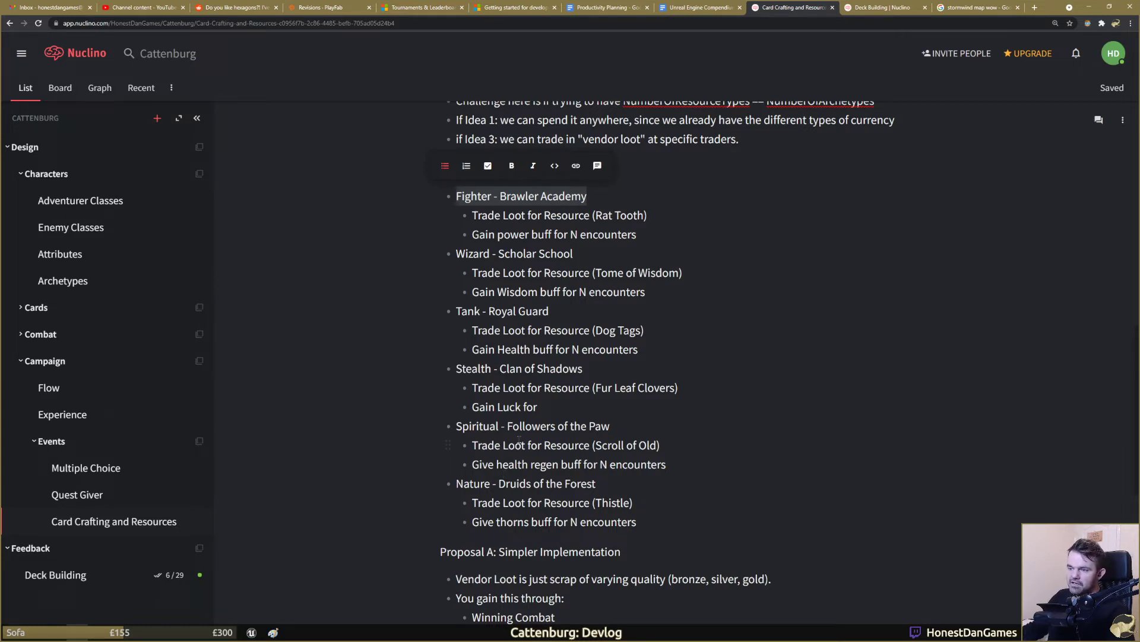
{"action": "left_click_drag", "start_coordinate": [457, 426], "coordinate": [620, 429]}
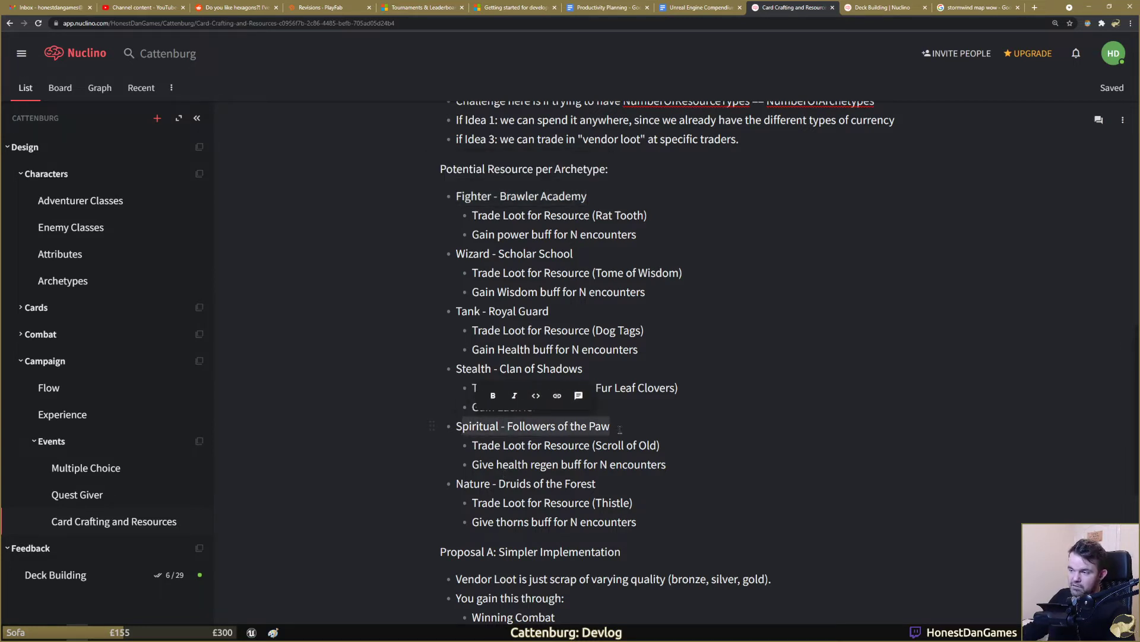
{"action": "left_click", "coordinate": [542, 465]}
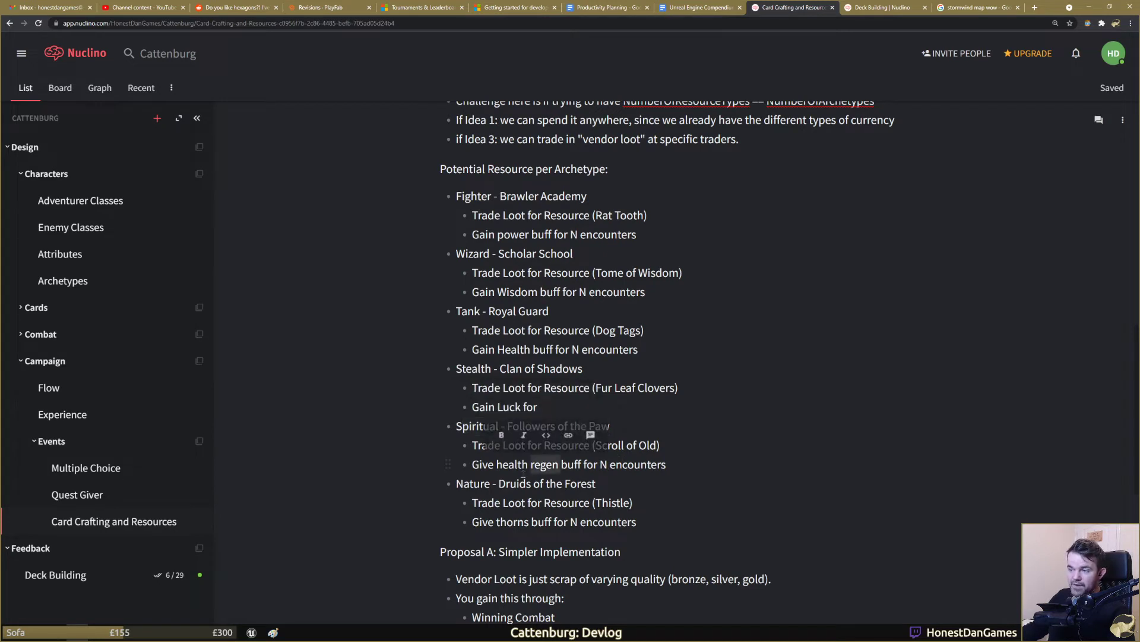
{"action": "left_click_drag", "start_coordinate": [530, 465], "coordinate": [561, 465]}
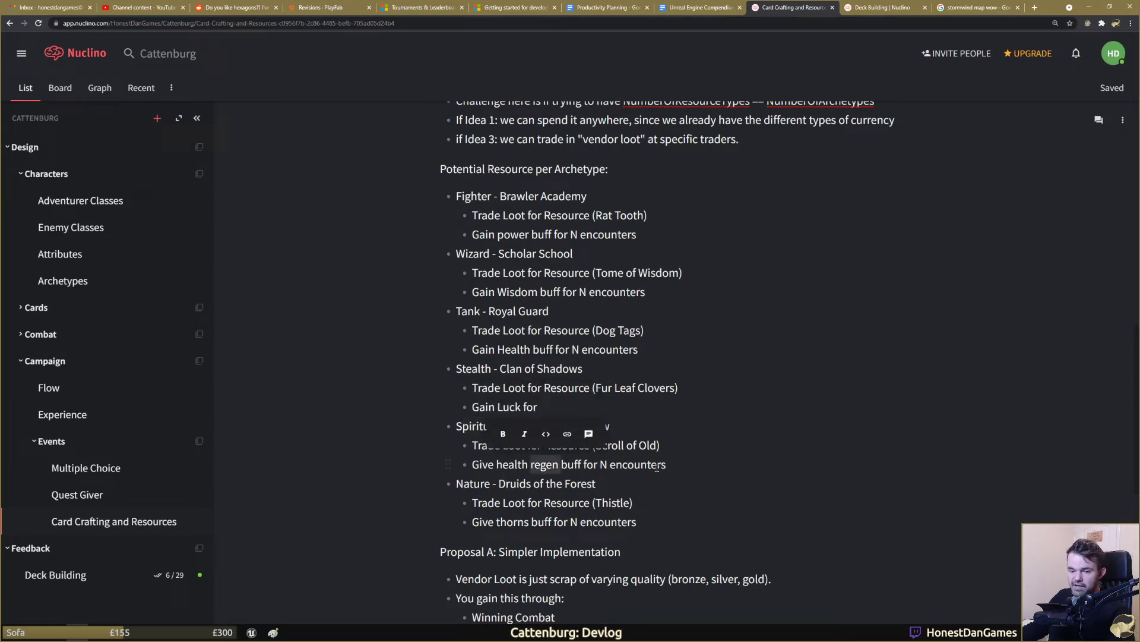
{"action": "left_click_drag", "start_coordinate": [636, 521], "coordinate": [531, 504]}
{"action": "double_click", "coordinate": [484, 523]}
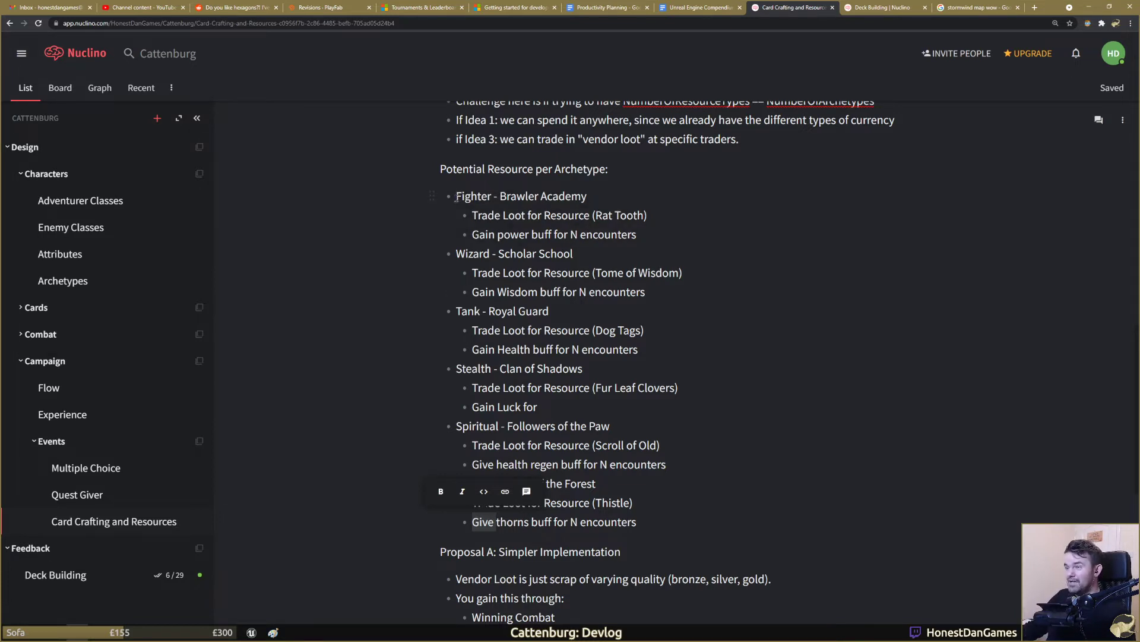
{"action": "left_click_drag", "start_coordinate": [456, 196], "coordinate": [656, 523]}
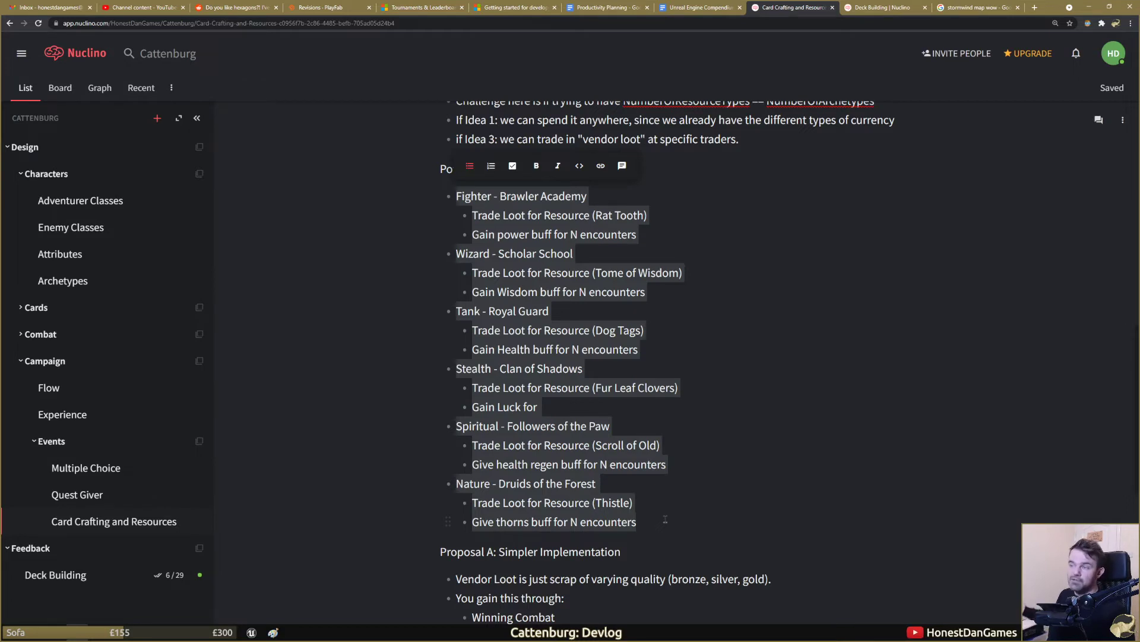
{"action": "left_click", "coordinate": [648, 457]}
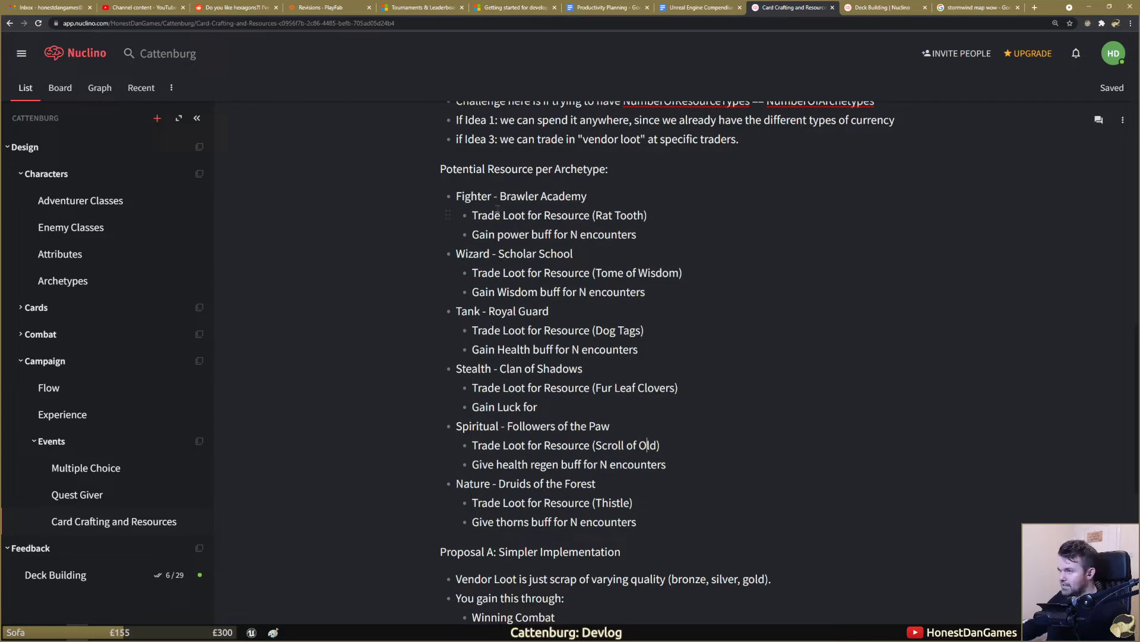
{"action": "left_click_drag", "start_coordinate": [456, 199], "coordinate": [663, 526]}
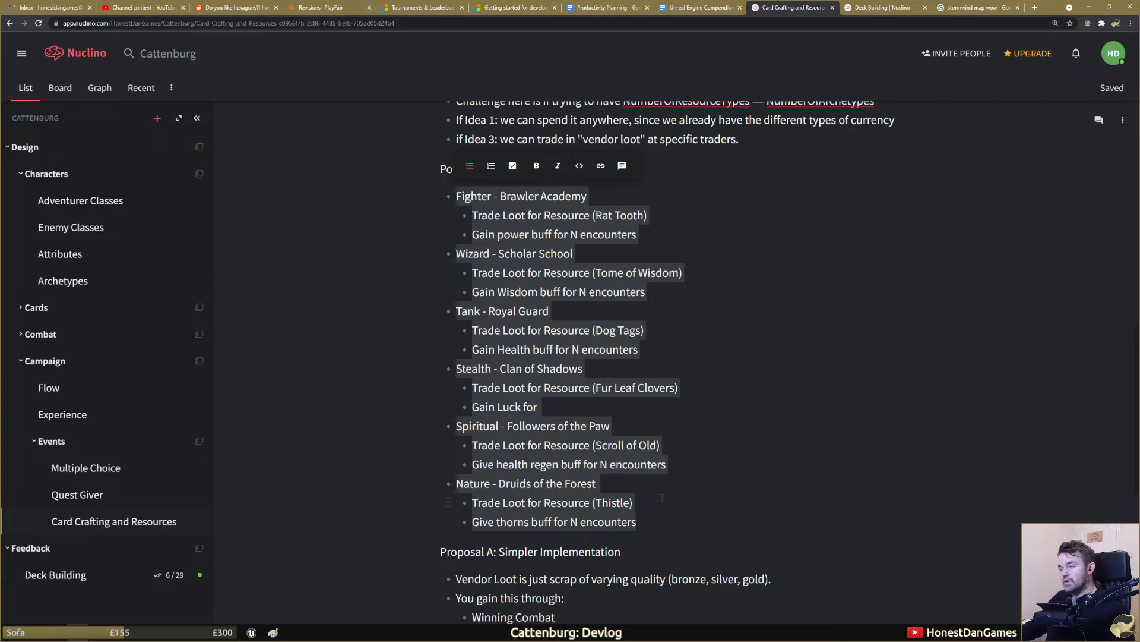
{"action": "left_click", "coordinate": [663, 499]}
{"action": "scroll", "coordinate": [560, 463], "scroll_direction": "down", "scroll_amount": 2}
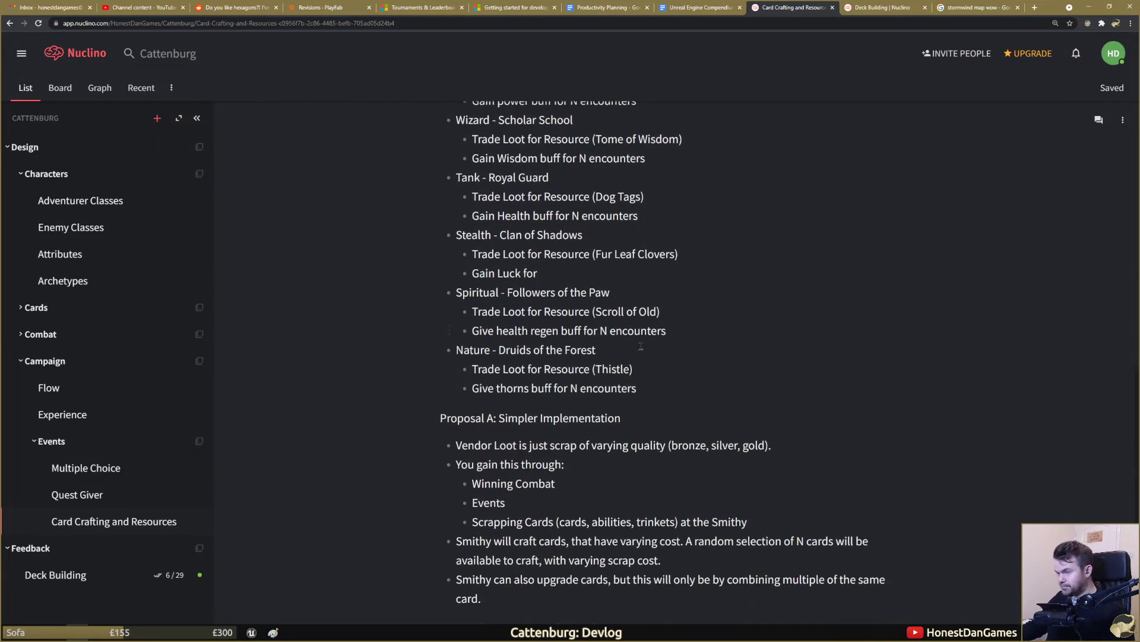
{"action": "scroll", "coordinate": [641, 347], "scroll_direction": "down", "scroll_amount": 2}
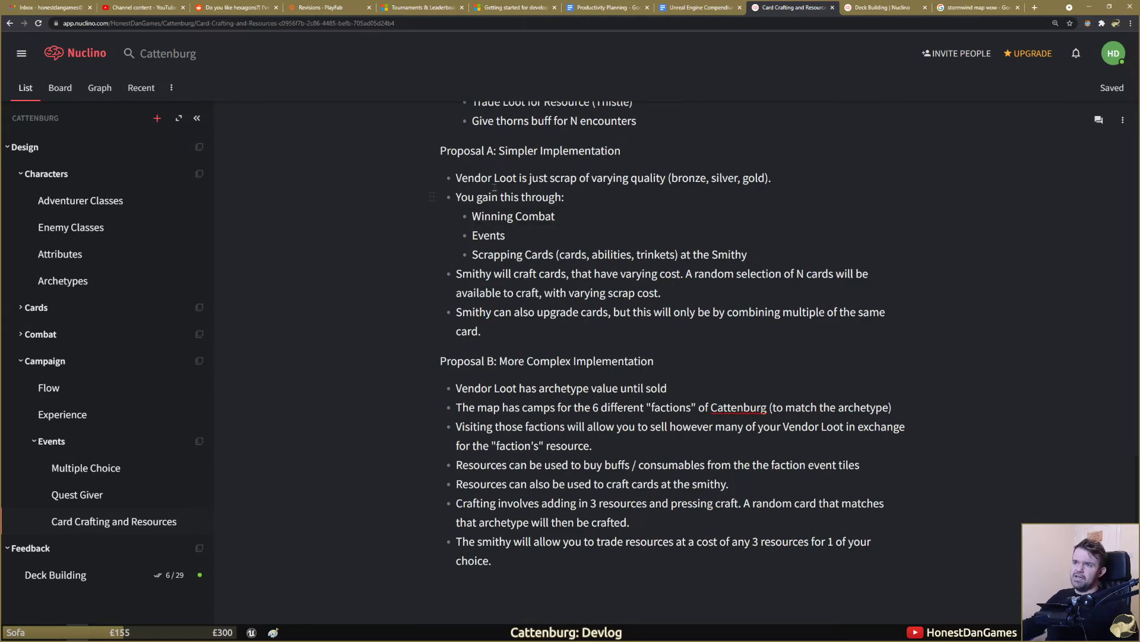
{"action": "scroll", "coordinate": [499, 196], "scroll_direction": "up", "scroll_amount": 8}
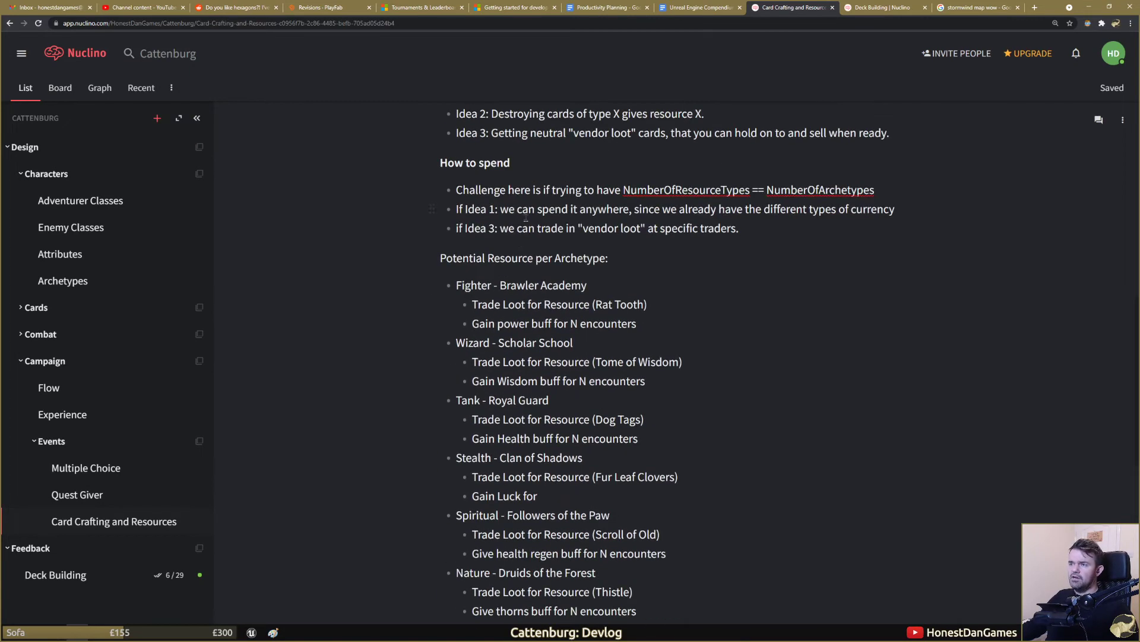
{"action": "double_click", "coordinate": [475, 284]}
{"action": "scroll", "coordinate": [491, 389], "scroll_direction": "down", "scroll_amount": 4}
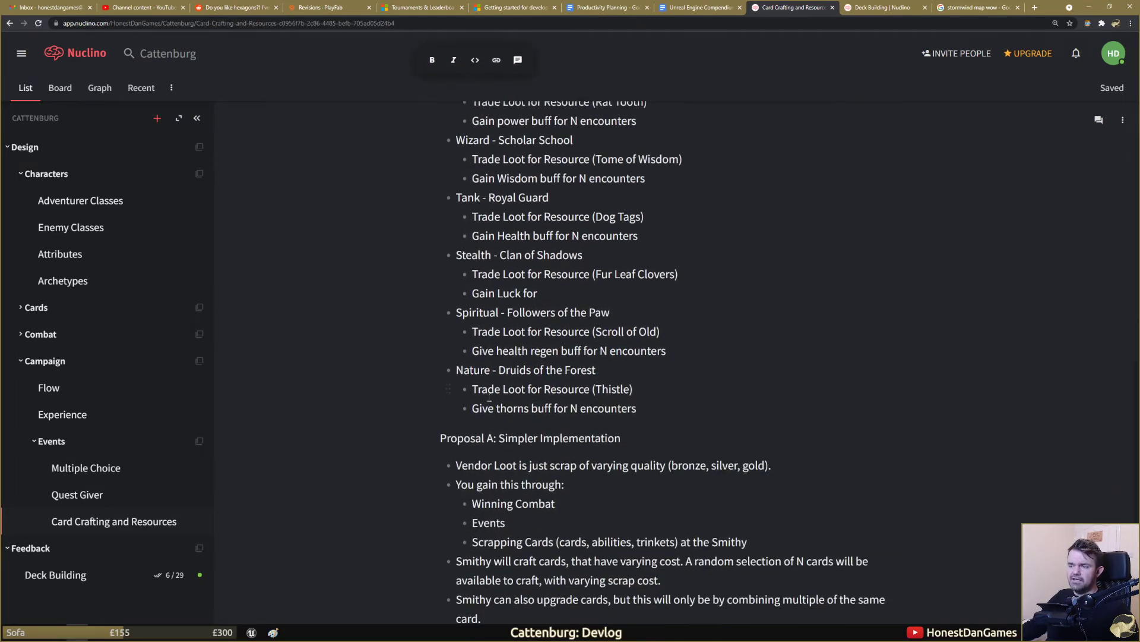
{"action": "scroll", "coordinate": [490, 389], "scroll_direction": "down", "scroll_amount": 2}
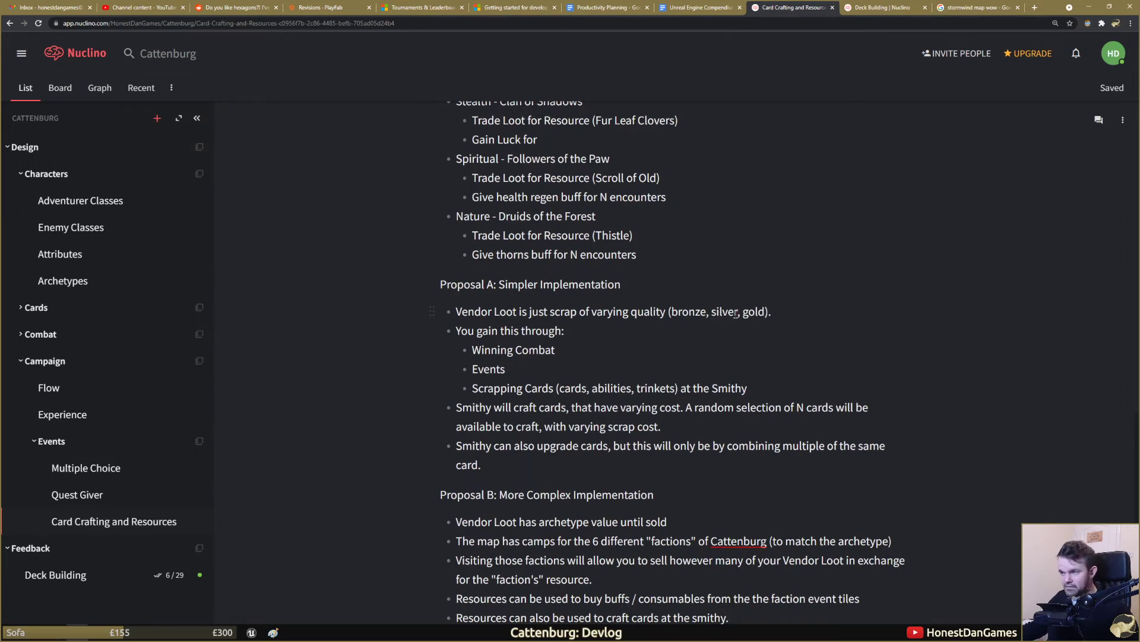
{"action": "double_click", "coordinate": [487, 349]}
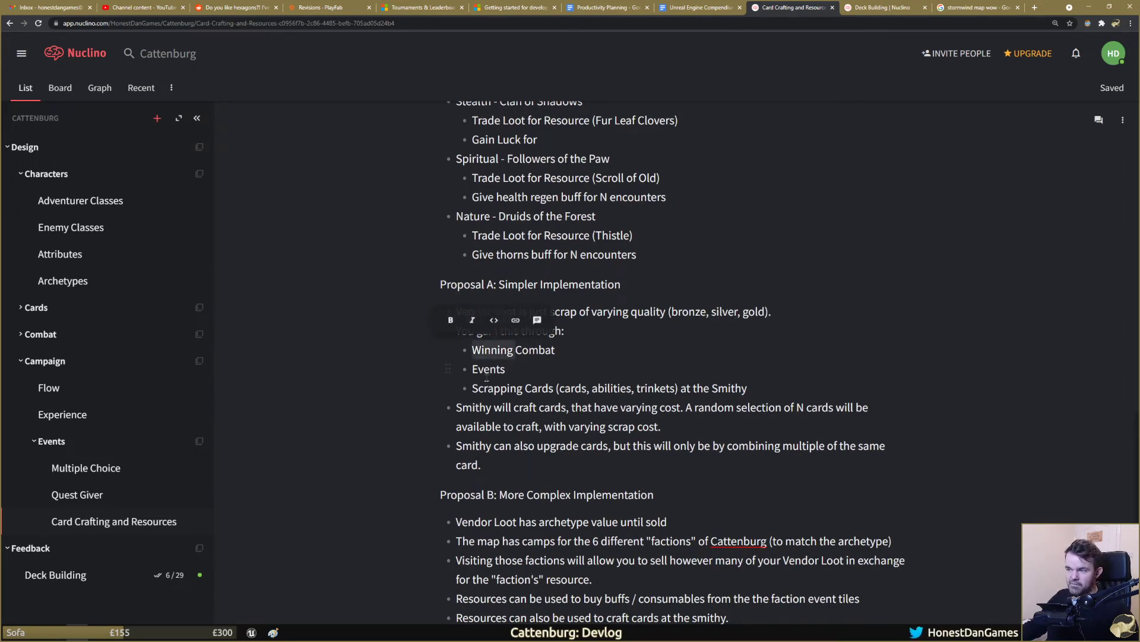
{"action": "double_click", "coordinate": [490, 369]}
{"action": "double_click", "coordinate": [493, 388]}
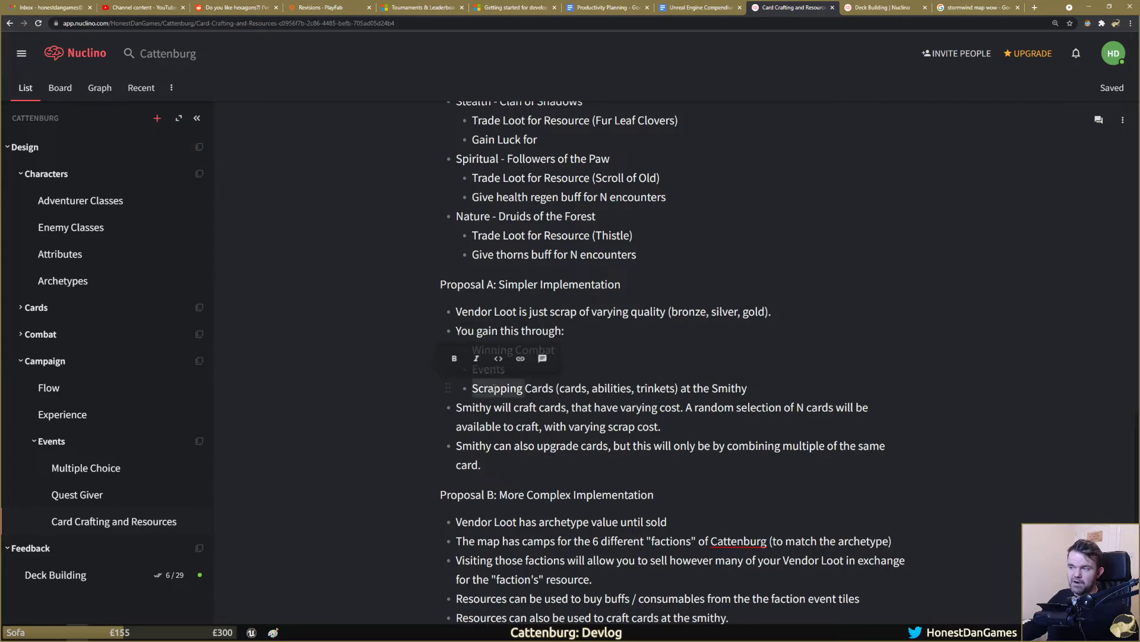
{"action": "double_click", "coordinate": [573, 388]}
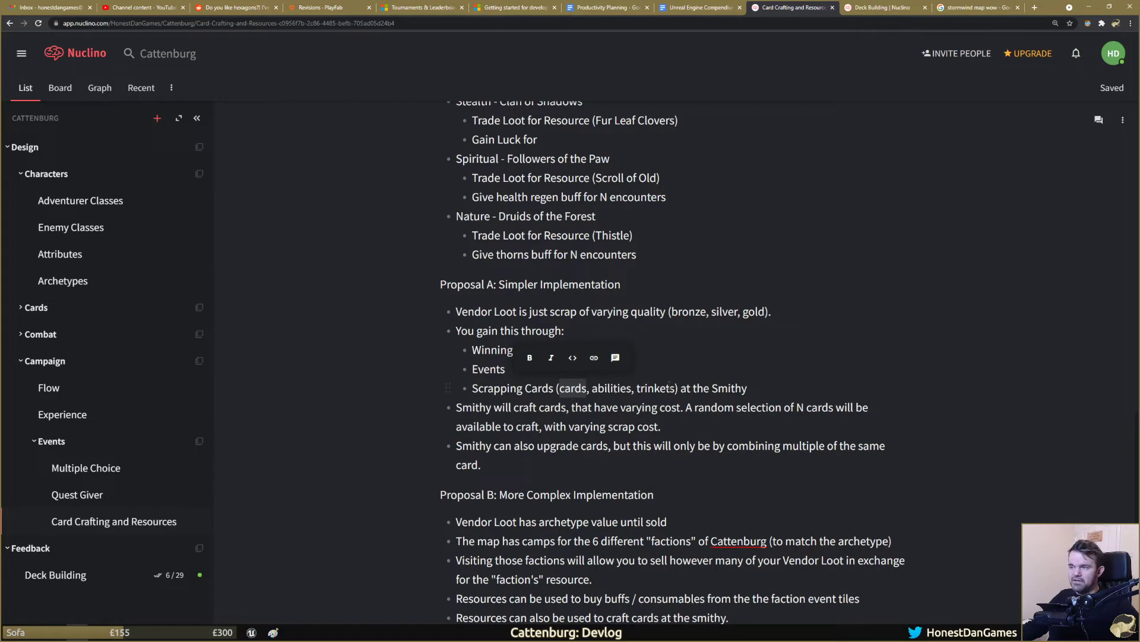
{"action": "double_click", "coordinate": [501, 407]}
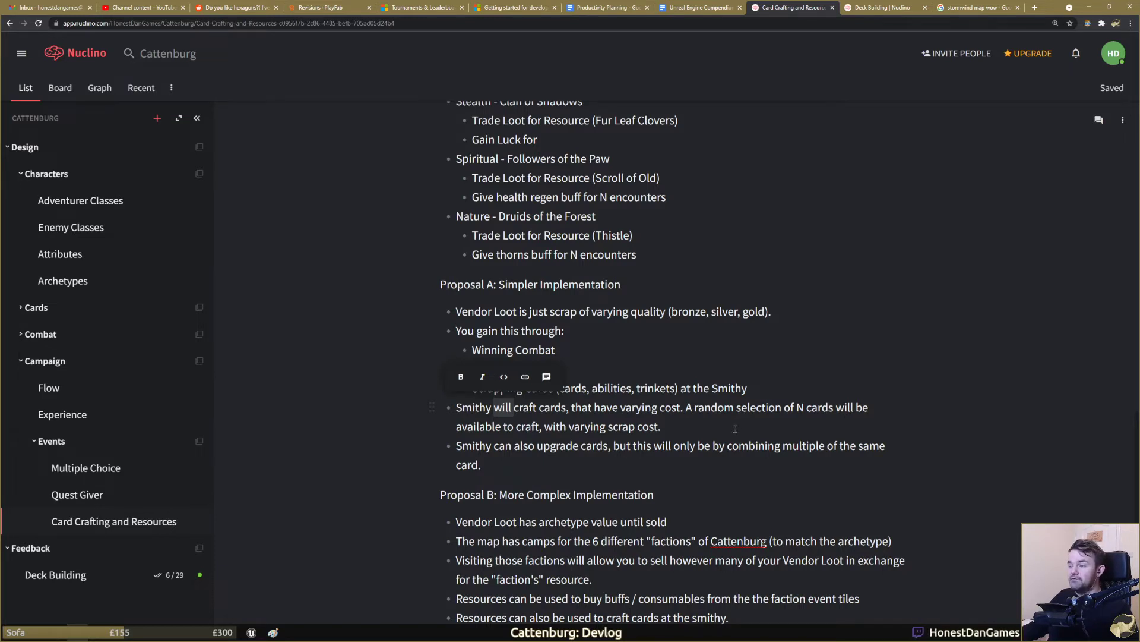
{"action": "left_click", "coordinate": [541, 463]}
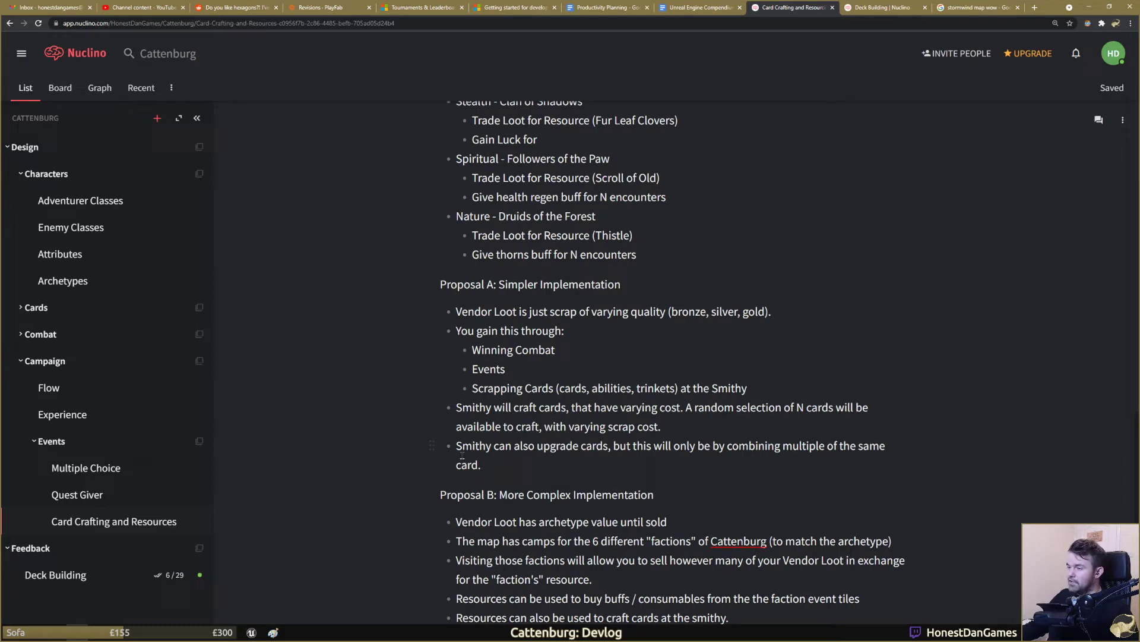
{"action": "scroll", "coordinate": [516, 450], "scroll_direction": "down", "scroll_amount": 2}
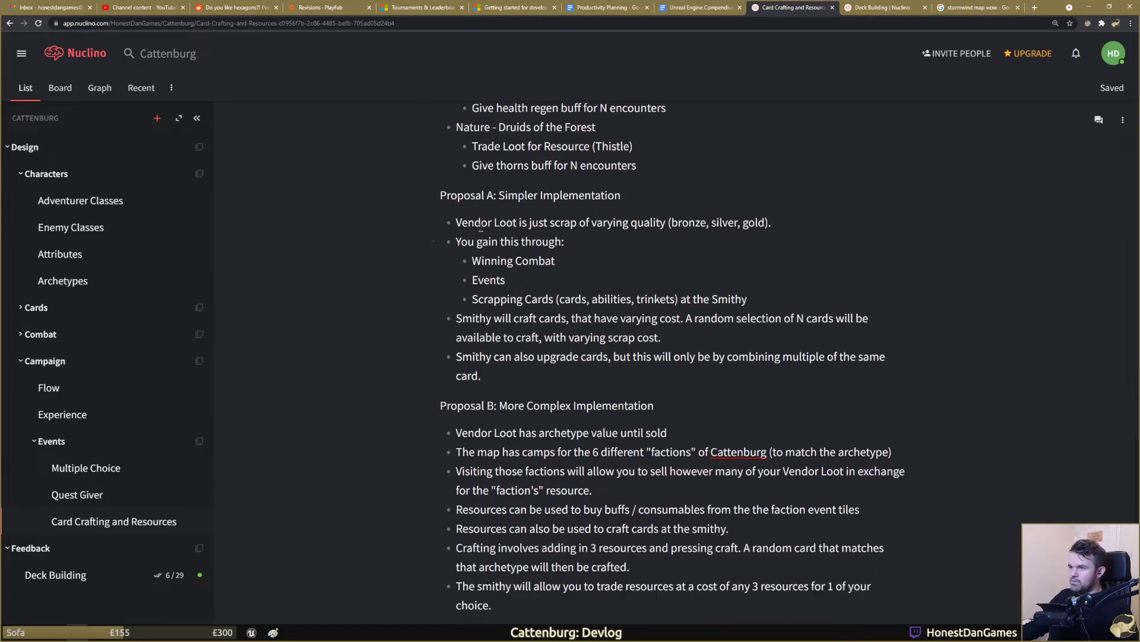
{"action": "left_click_drag", "start_coordinate": [483, 195], "coordinate": [520, 383]}
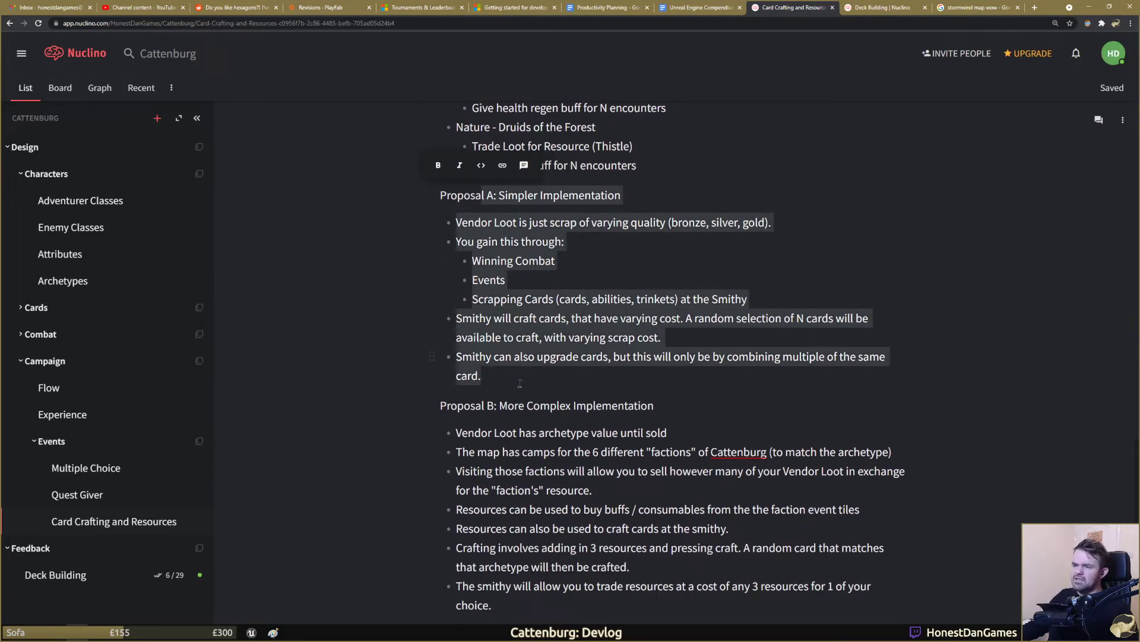
{"action": "left_click", "coordinate": [521, 384]}
{"action": "scroll", "coordinate": [510, 398], "scroll_direction": "down", "scroll_amount": 1}
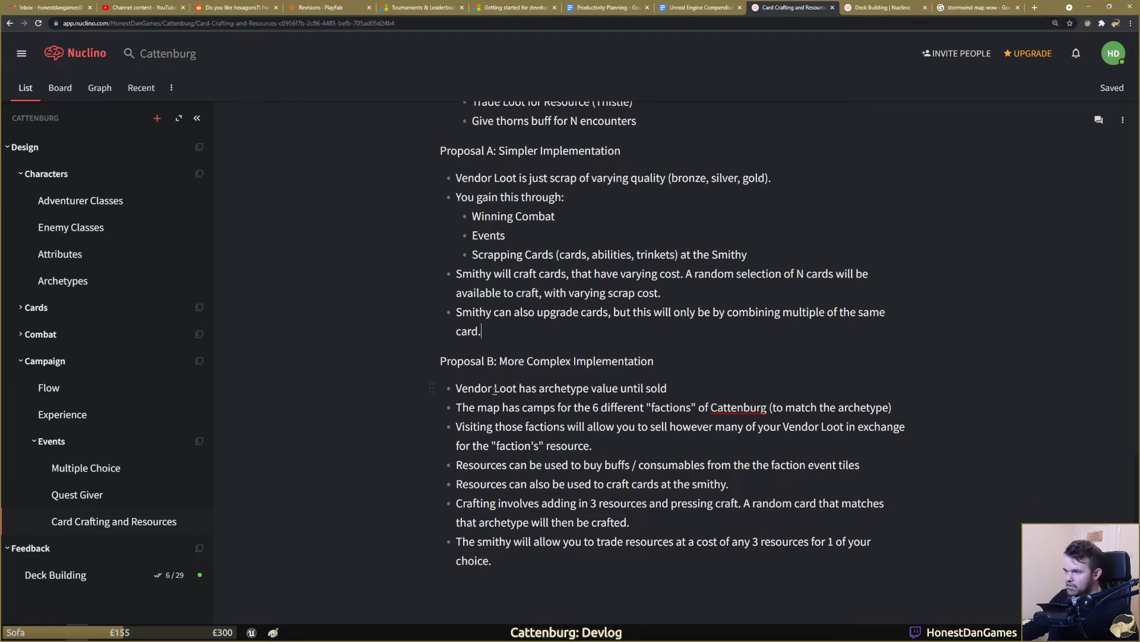
{"action": "left_click_drag", "start_coordinate": [455, 389], "coordinate": [519, 389]}
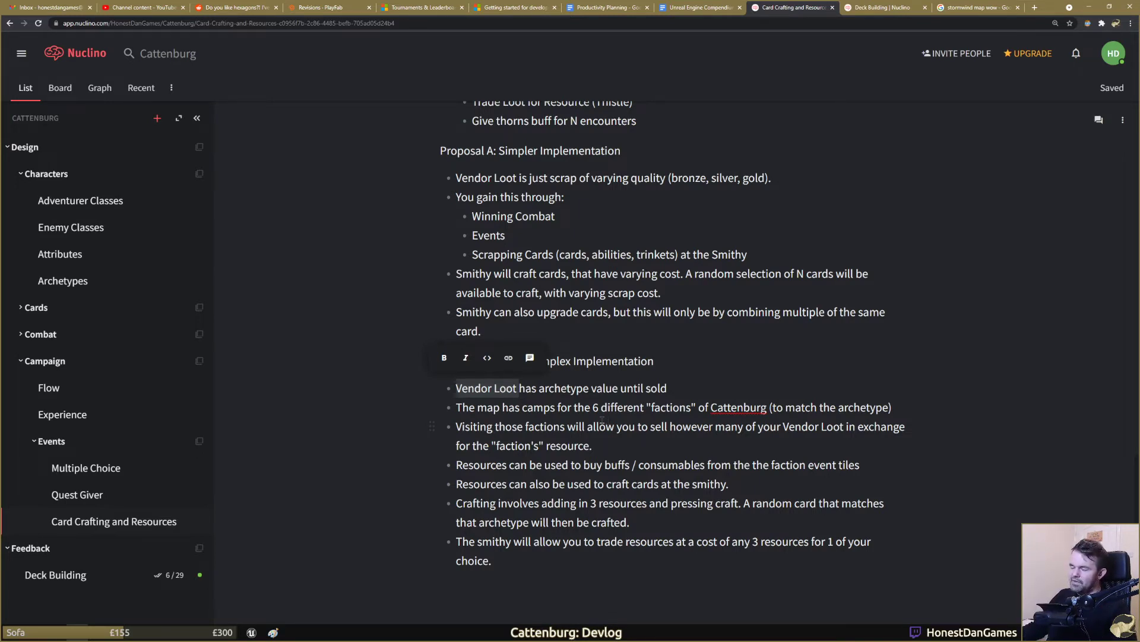
{"action": "left_click", "coordinate": [689, 387]}
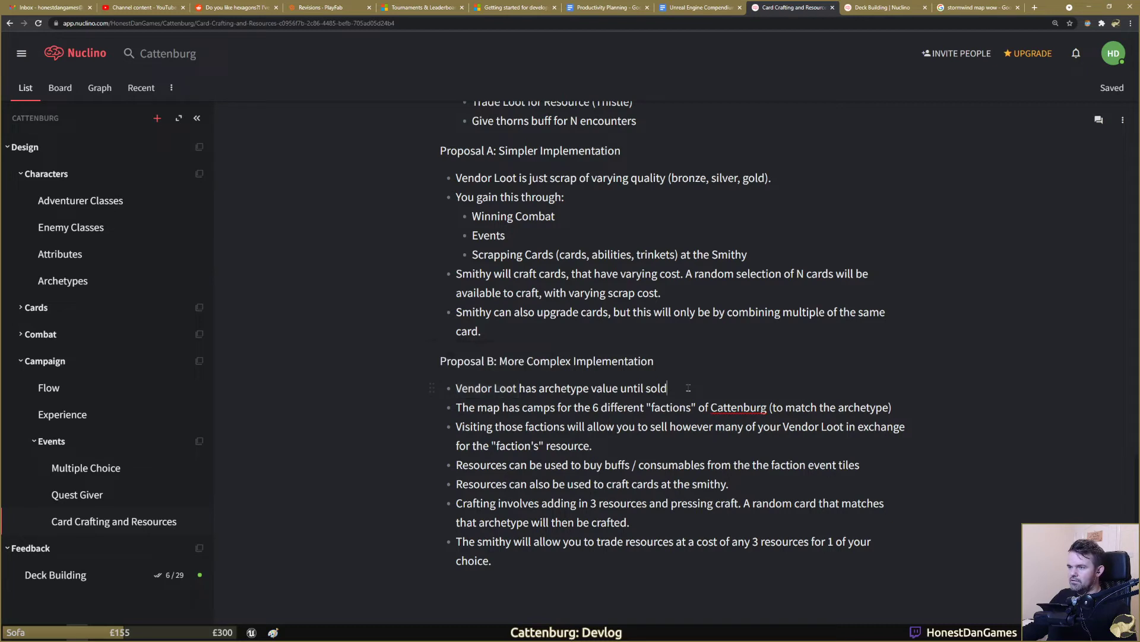
{"action": "double_click", "coordinate": [512, 387]}
{"action": "double_click", "coordinate": [475, 388]}
{"action": "left_click", "coordinate": [463, 387]}
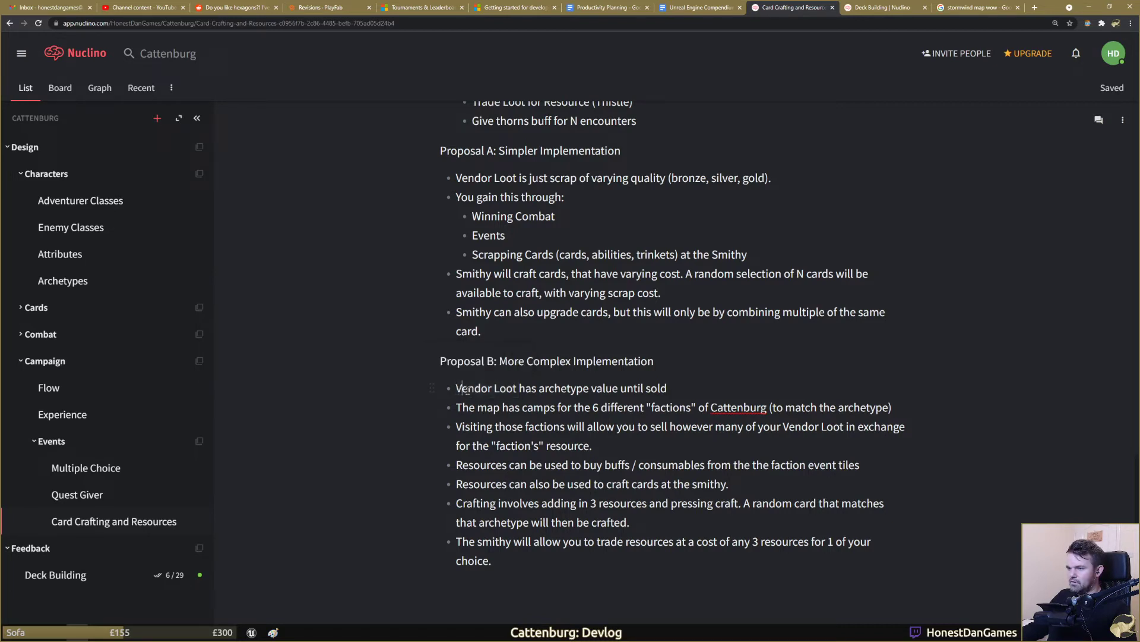
{"action": "left_click_drag", "start_coordinate": [455, 388], "coordinate": [517, 388]}
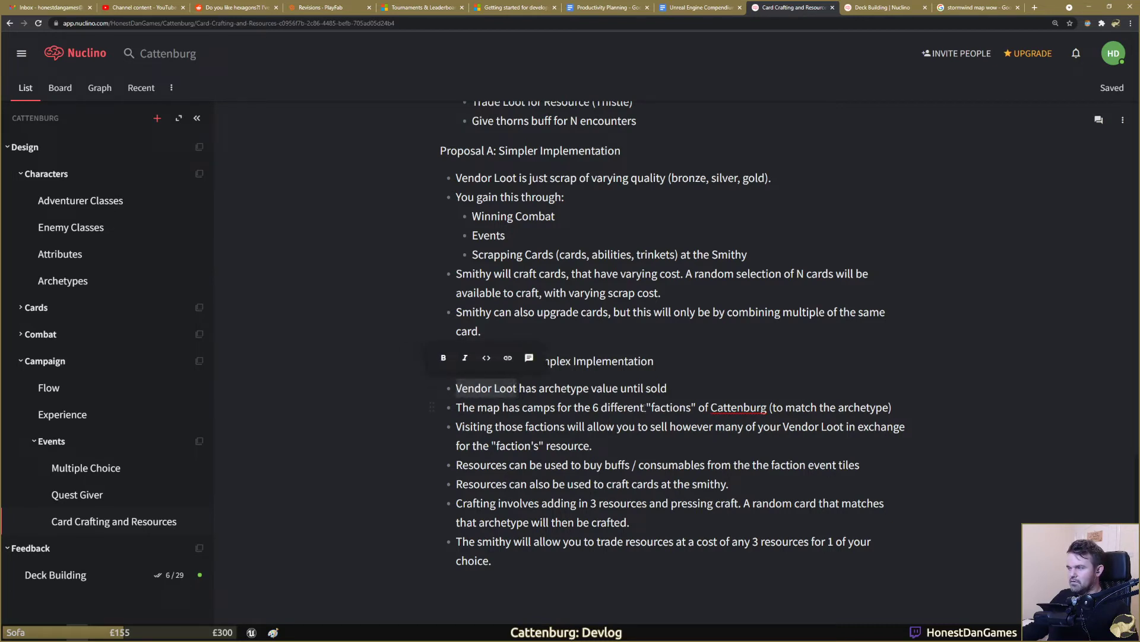
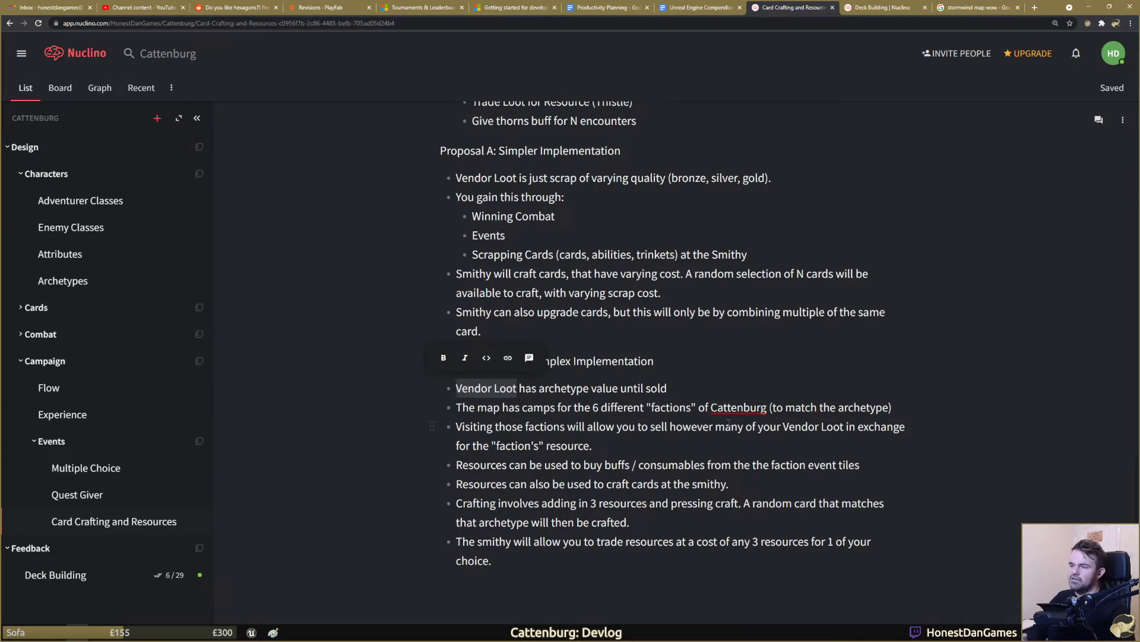
Step: Select and deselect text in Proposal B's Vendor Loot, buy buffs and 'Crafting involves' bullets
{"action": "left_click_drag", "start_coordinate": [462, 360], "coordinate": [534, 384]}
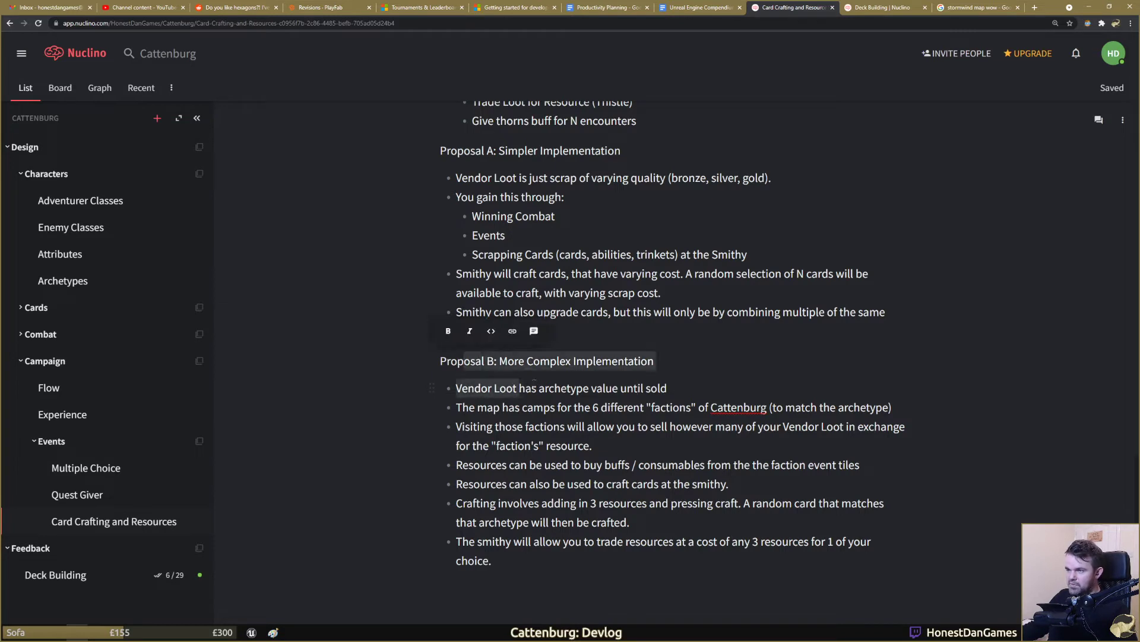
{"action": "left_click", "coordinate": [534, 384]}
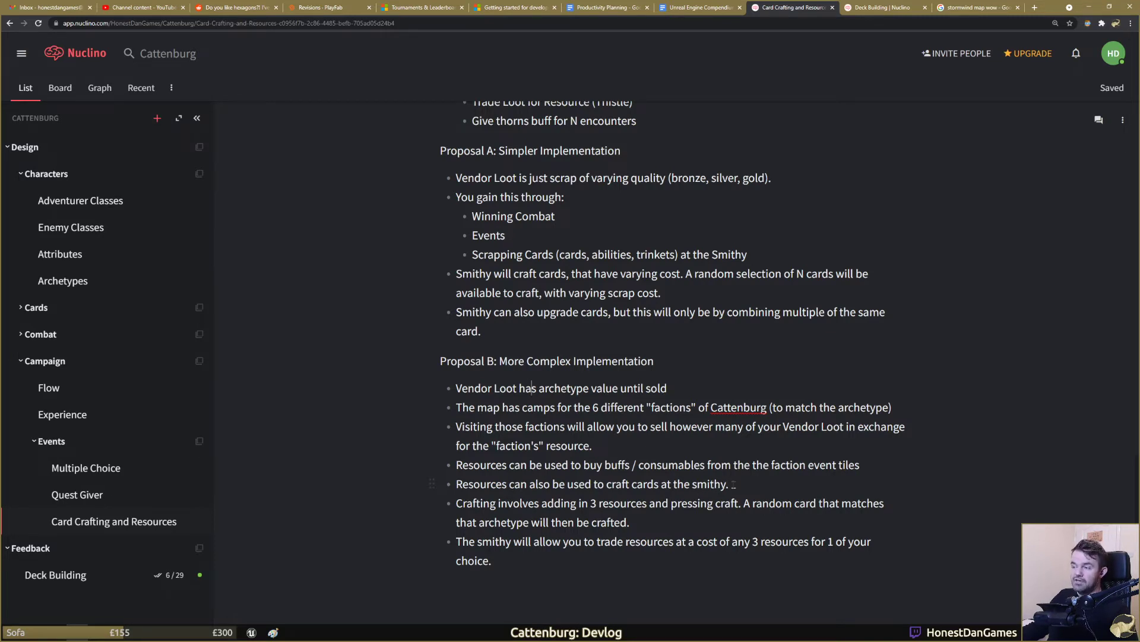
{"action": "left_click_drag", "start_coordinate": [469, 465], "coordinate": [624, 466]}
{"action": "left_click", "coordinate": [761, 483]}
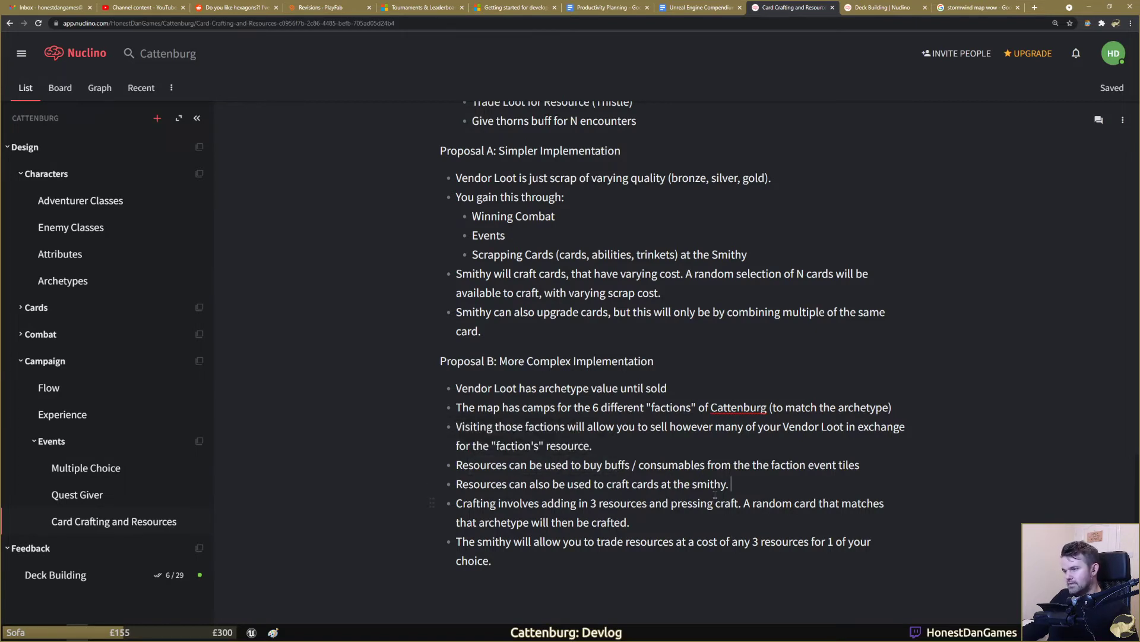
{"action": "left_click_drag", "start_coordinate": [458, 503], "coordinate": [638, 522]}
{"action": "left_click", "coordinate": [707, 517]}
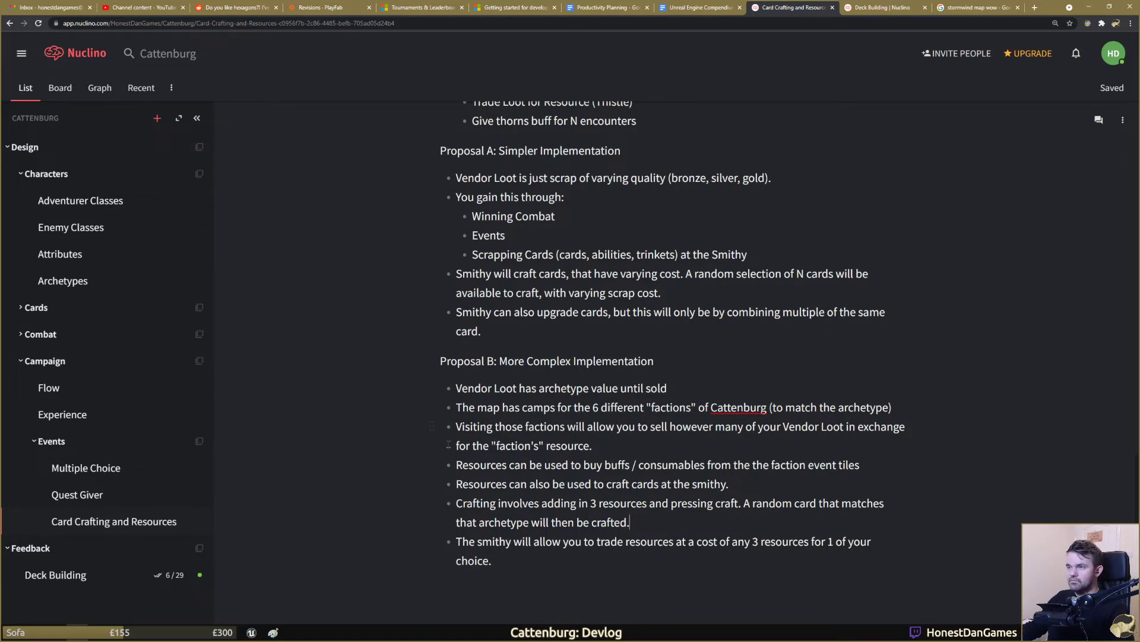
Step: Select the archetype list from 'Potential Resource per Archetype:' to 'Give thorns buff for N encounters'
{"action": "scroll", "coordinate": [459, 472], "scroll_direction": "up", "scroll_amount": 1}
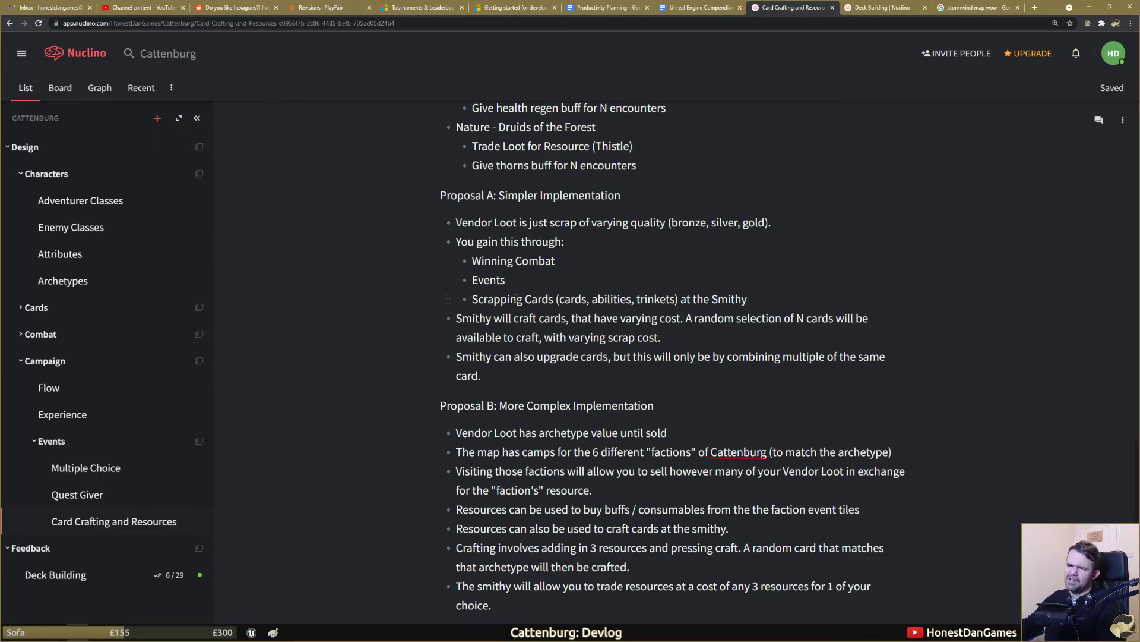
{"action": "scroll", "coordinate": [515, 299], "scroll_direction": "up", "scroll_amount": 8}
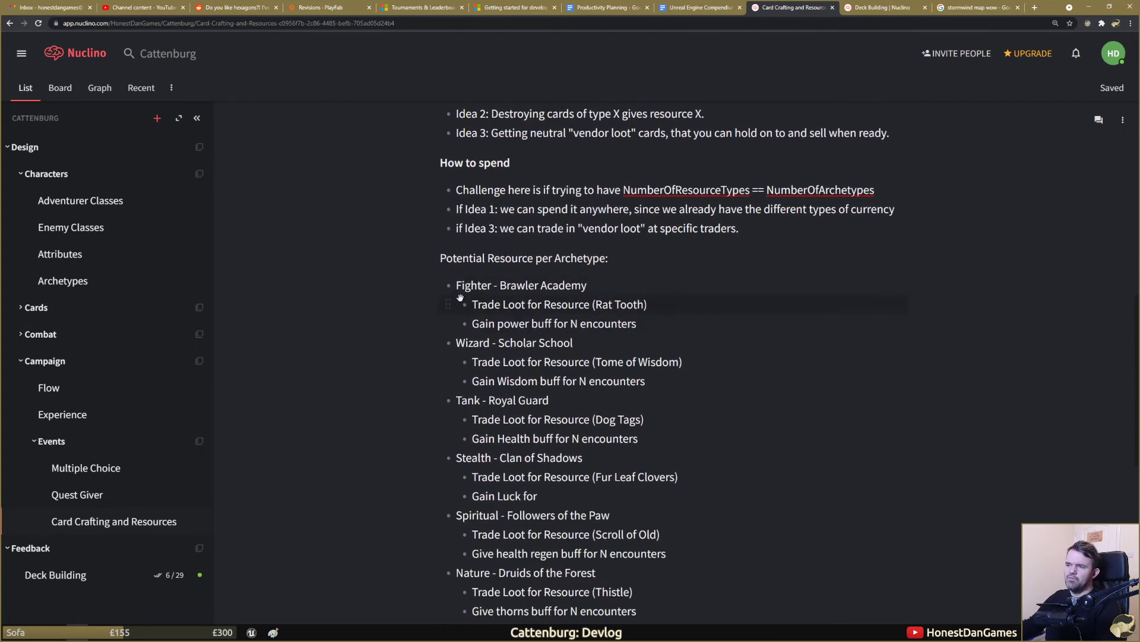
{"action": "left_click_drag", "start_coordinate": [440, 259], "coordinate": [639, 435]}
{"action": "scroll", "coordinate": [504, 335], "scroll_direction": "down", "scroll_amount": 2}
{"action": "scroll", "coordinate": [504, 334], "scroll_direction": "down", "scroll_amount": 2}
{"action": "scroll", "coordinate": [651, 412], "scroll_direction": "up", "scroll_amount": 2}
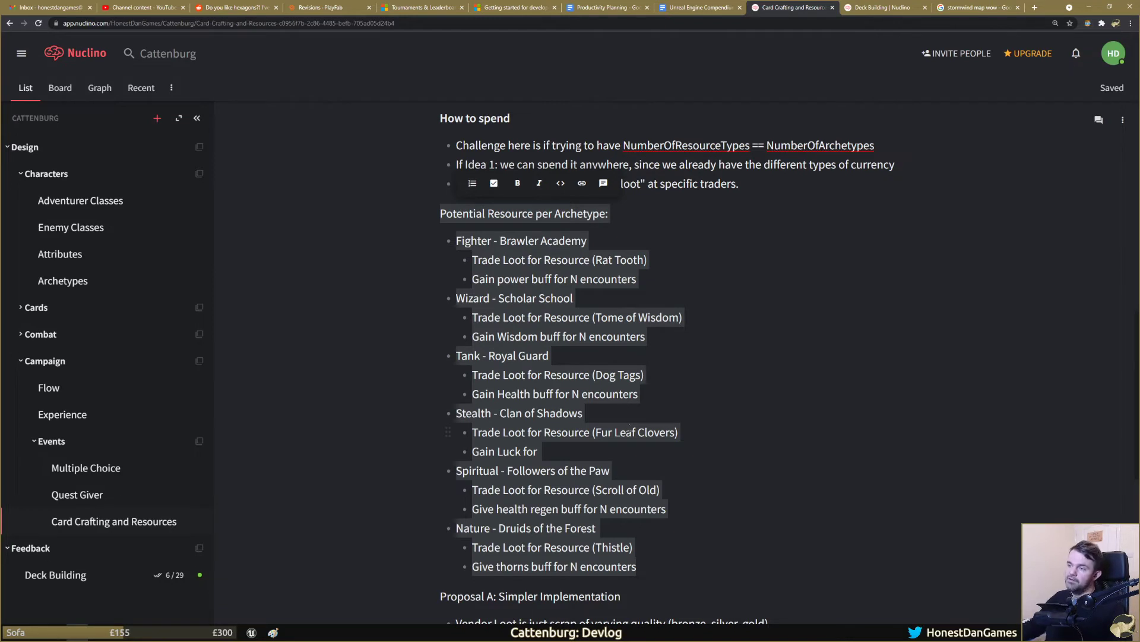
{"action": "scroll", "coordinate": [695, 517], "scroll_direction": "down", "scroll_amount": 5}
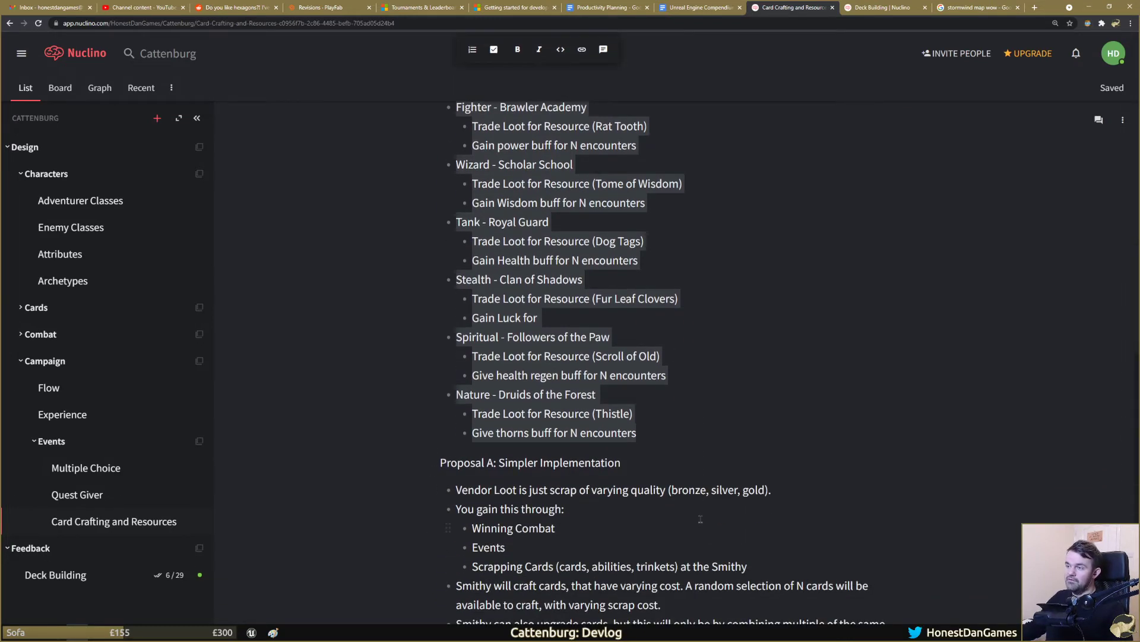
{"action": "scroll", "coordinate": [699, 519], "scroll_direction": "down", "scroll_amount": 2}
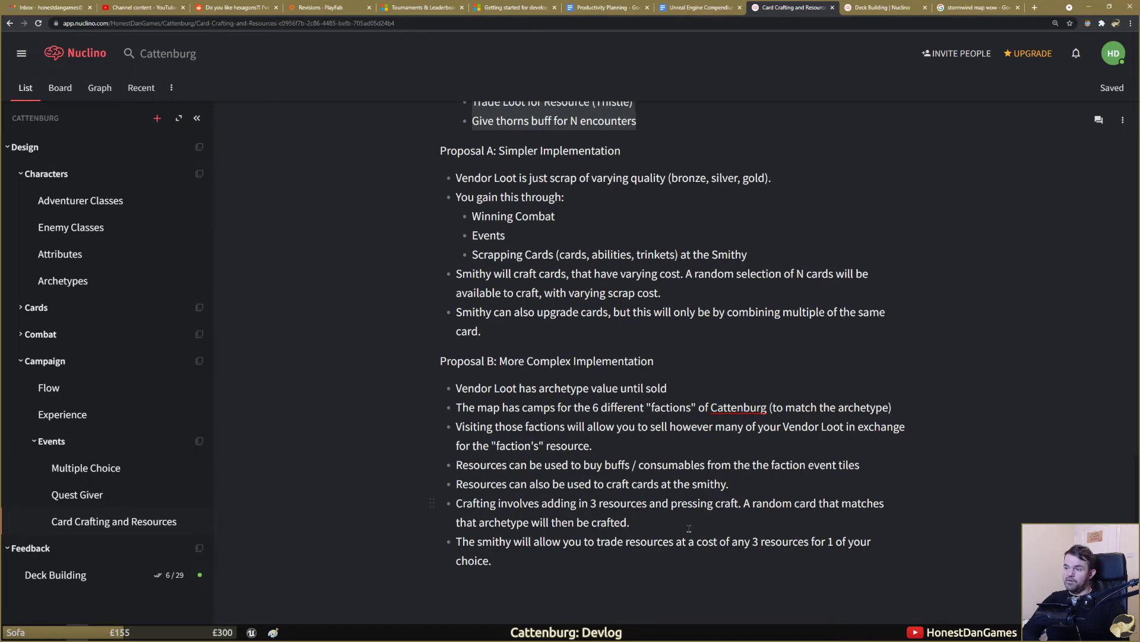
{"action": "key", "text": "shift+Up"}
{"action": "key", "text": "shift+Up"}
{"action": "key", "text": "shift+Up"}
{"action": "key", "text": "shift+Up"}
{"action": "key", "text": "shift+Up"}
{"action": "key", "text": "shift+Up"}
{"action": "key", "text": "shift+Up"}
{"action": "key", "text": "shift+Up"}
{"action": "key", "text": "shift+Up"}
{"action": "key", "text": "shift+Up"}
{"action": "key", "text": "shift+Up"}
{"action": "key", "text": "shift+Up"}
{"action": "key", "text": "shift+Up"}
{"action": "key", "text": "shift+Up"}
{"action": "key", "text": "shift+Up"}
{"action": "key", "text": "shift+Up"}
{"action": "key", "text": "shift+Up"}
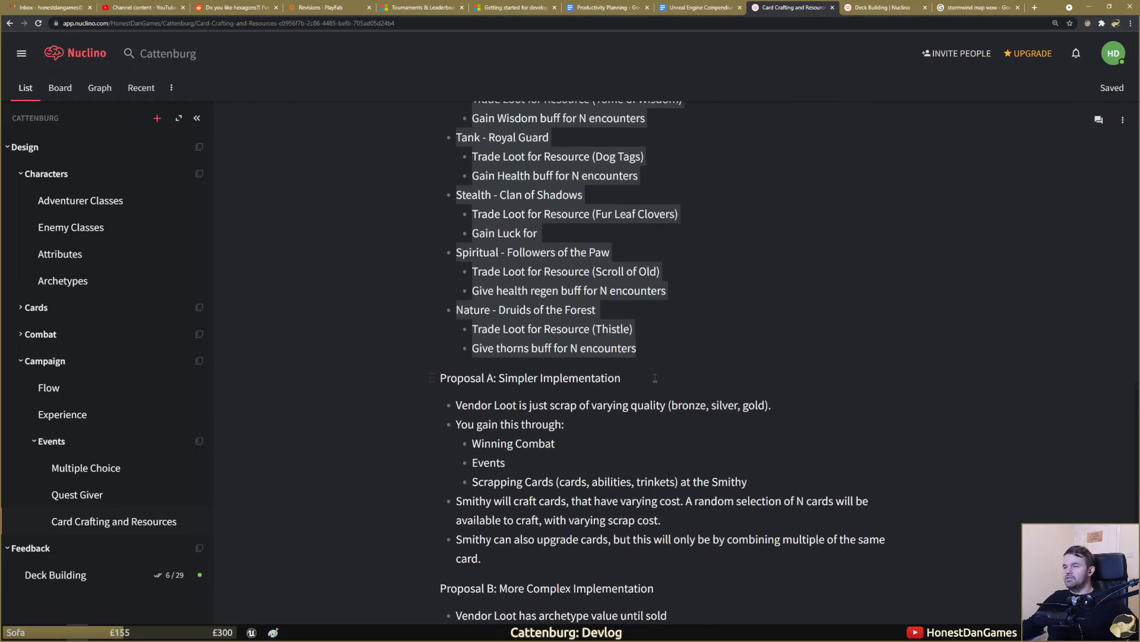
{"action": "key", "text": "Down"}
{"action": "key", "text": "ctrl+shift+Right"}
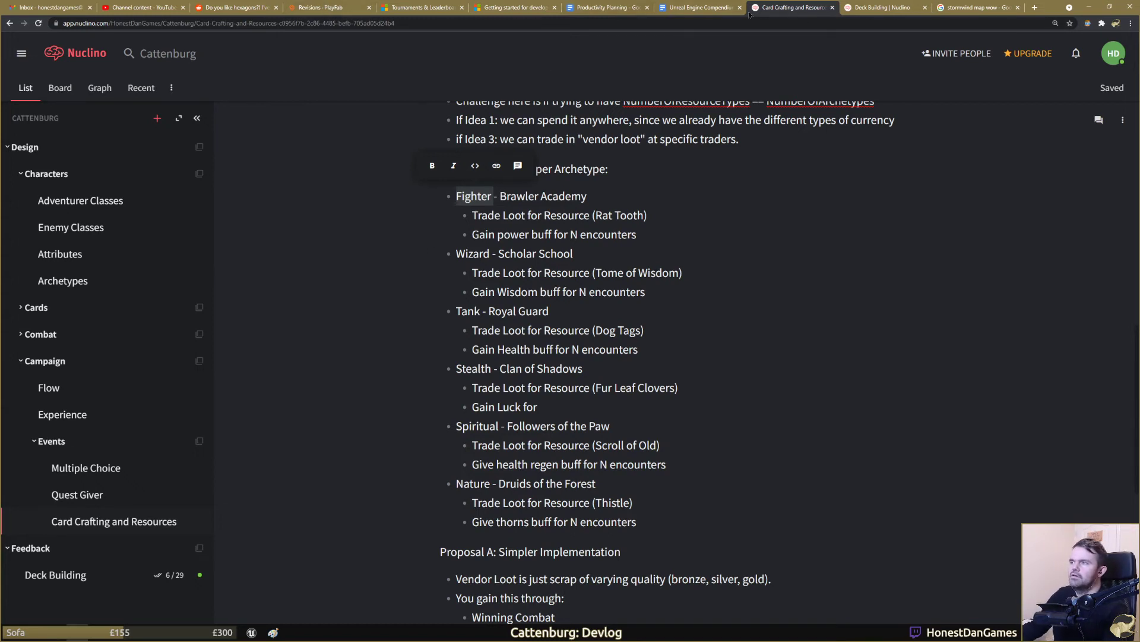
Step: On the Deck Building page, add the bullet 'We need an explanation as to why we can only have a party of 3'
{"action": "left_click", "coordinate": [902, 12]}
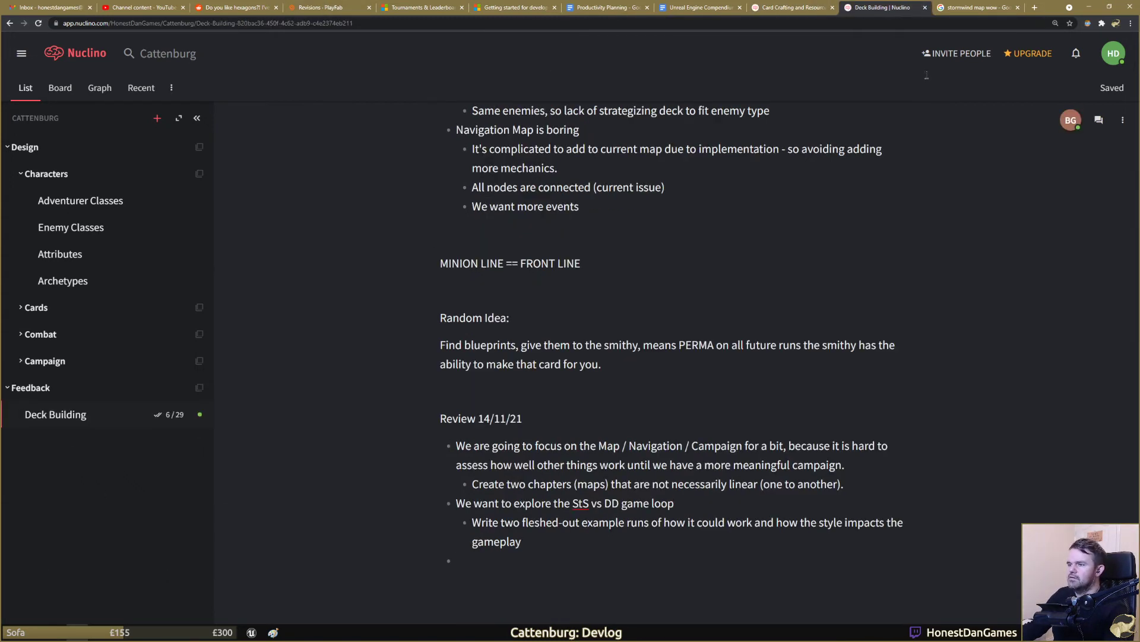
{"action": "type", "text": "W"}
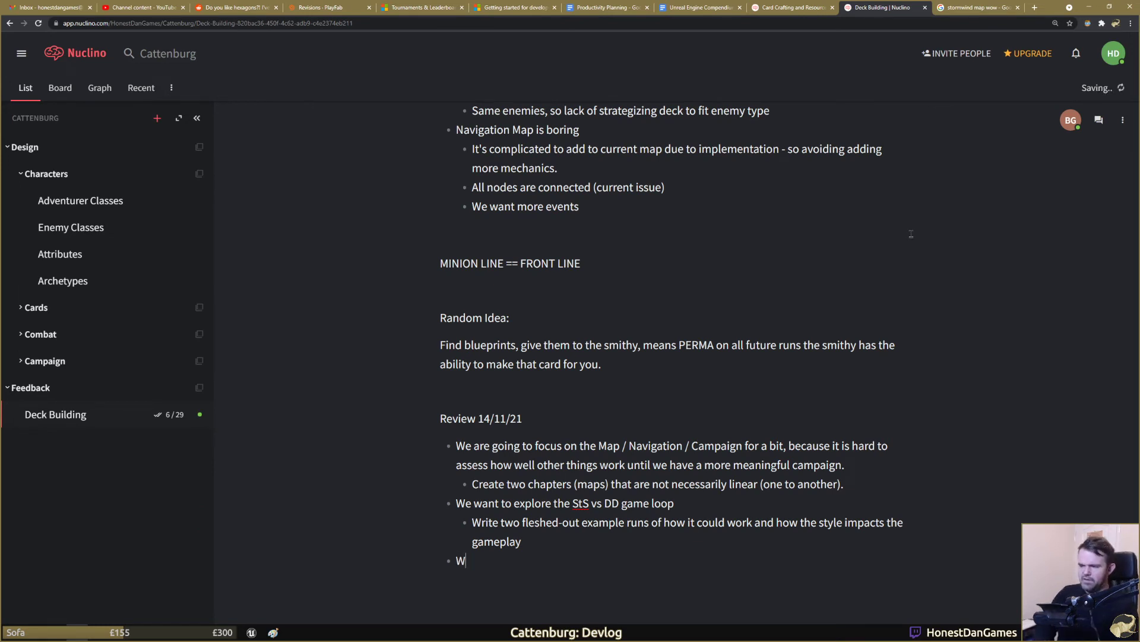
{"action": "type", "text": "e need an expl"}
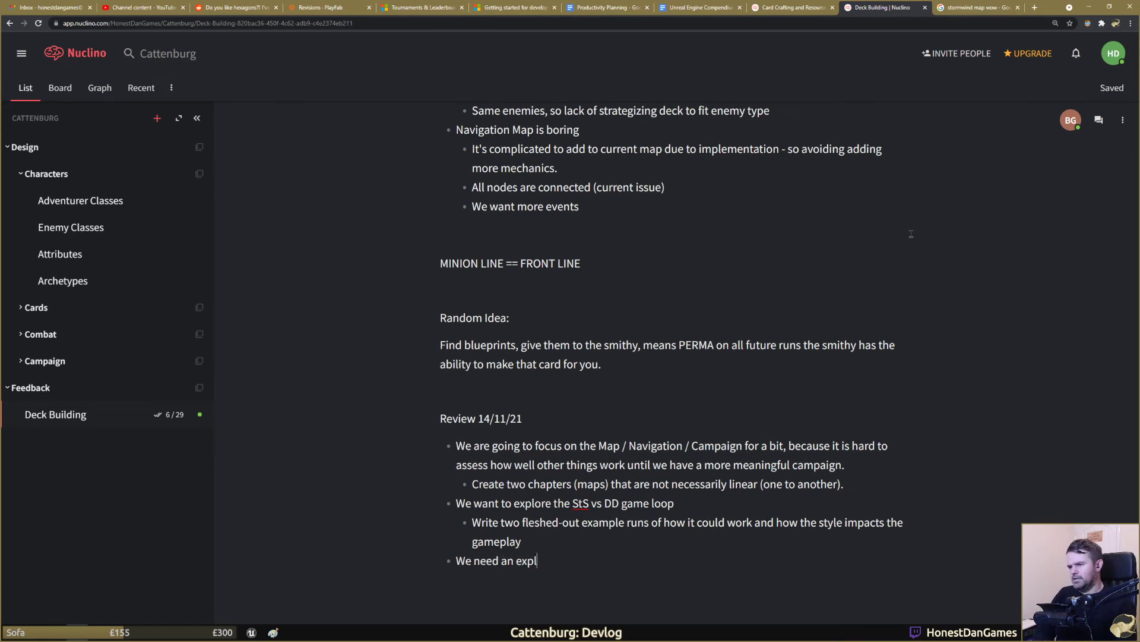
{"action": "type", "text": "anation as to "}
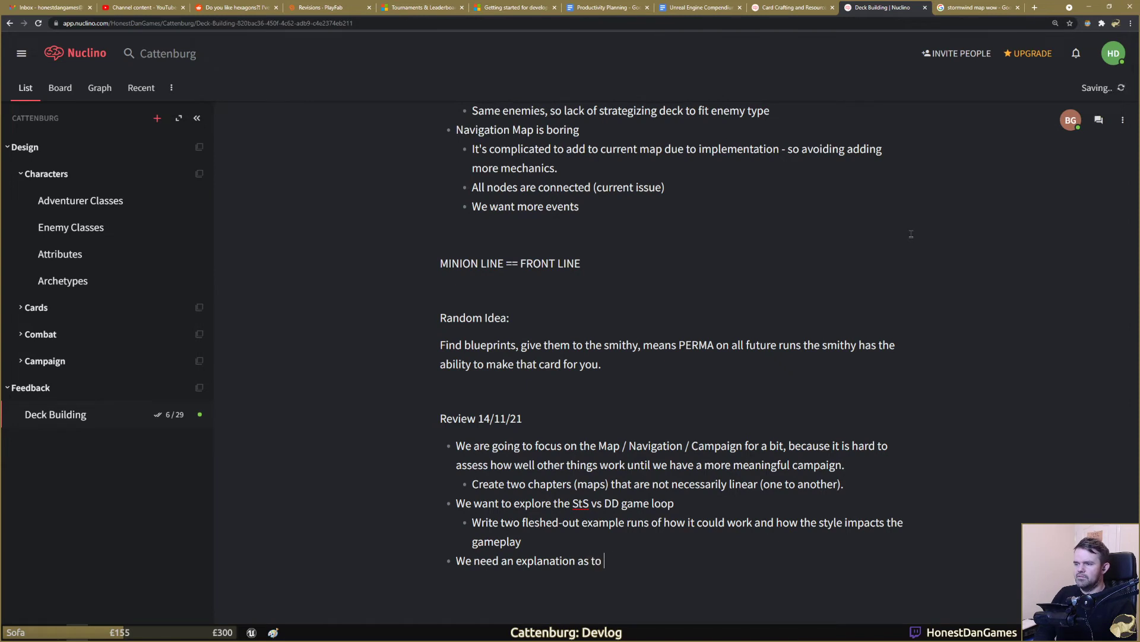
{"action": "type", "text": "why we can only "}
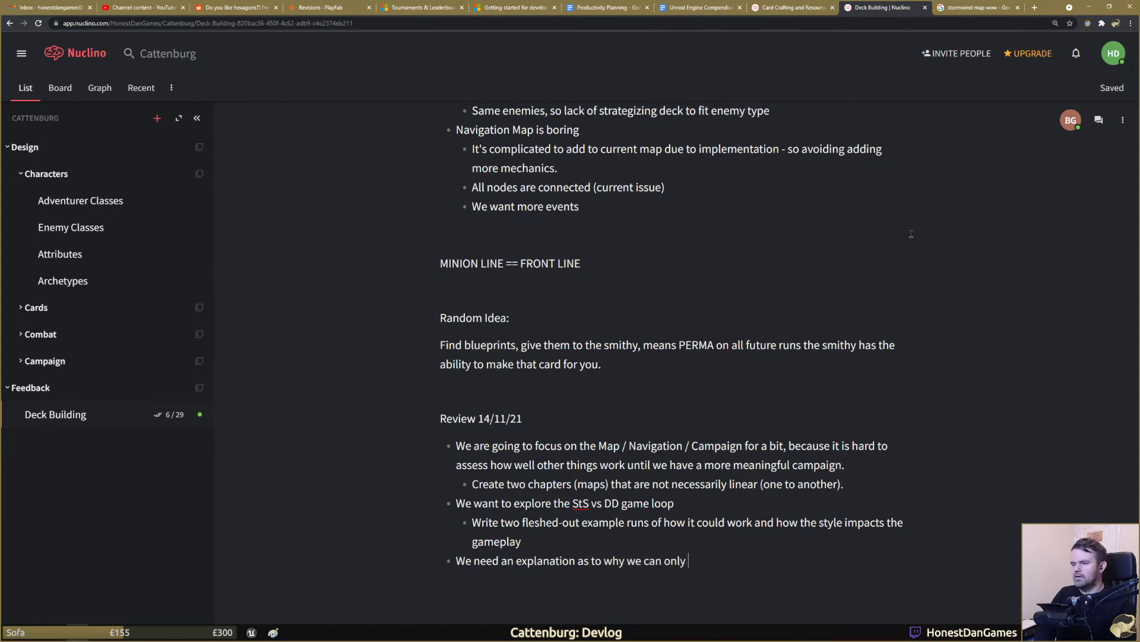
{"action": "type", "text": "have a party of 3"}
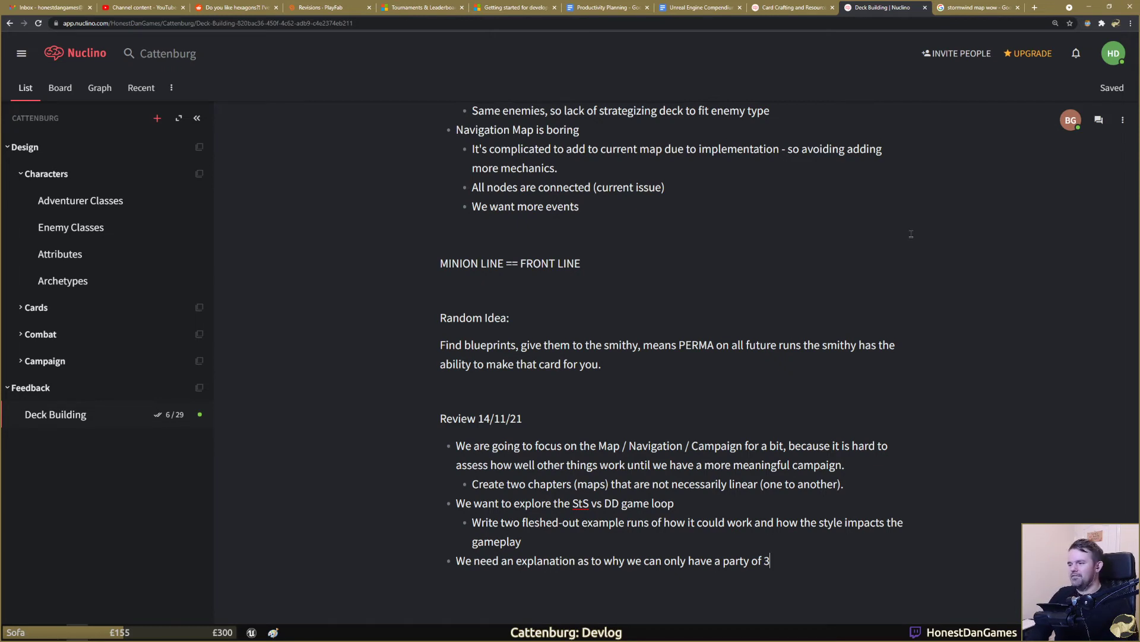
Step: Add a new review bullet reading 'Inventory - is it necessary?'
{"action": "key", "text": "Return"}
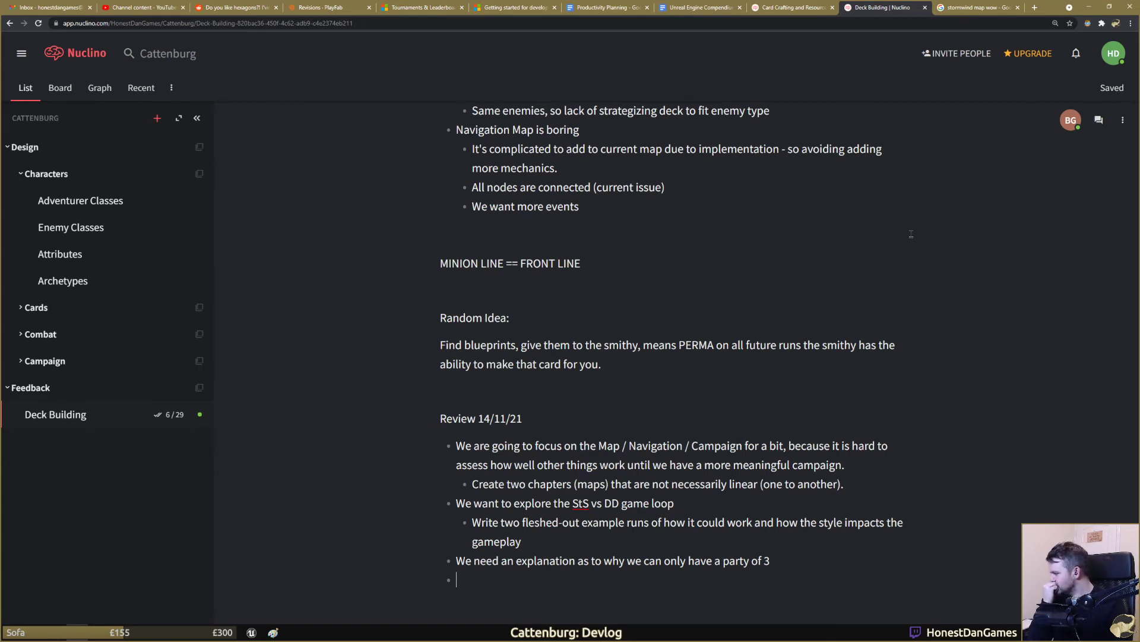
{"action": "type", "text": "Inve"}
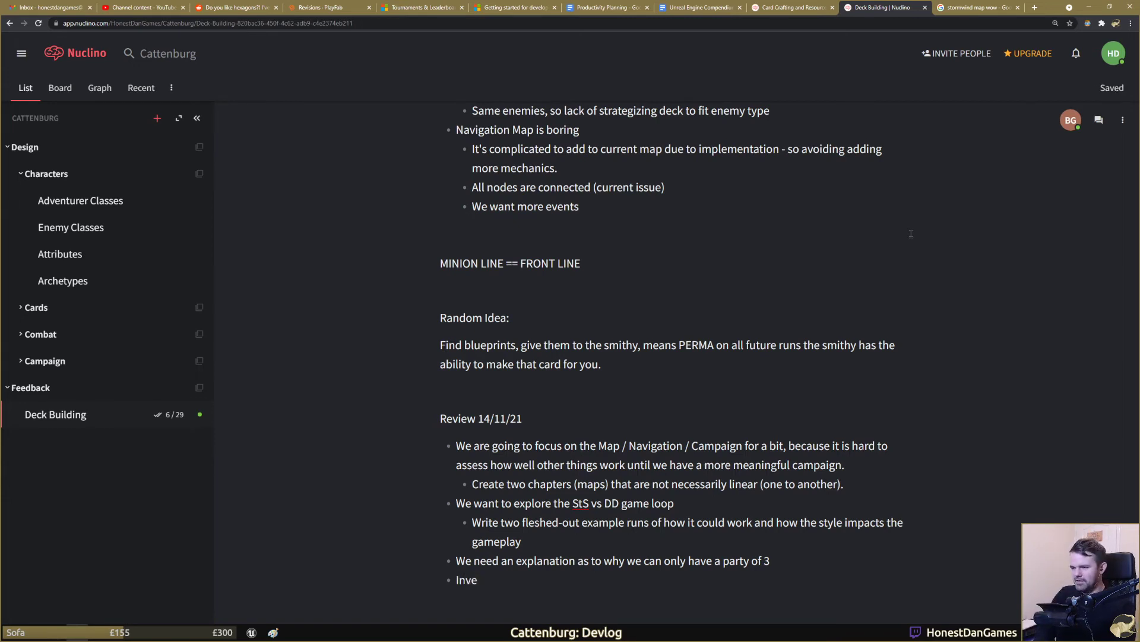
{"action": "type", "text": "ntory - could"}
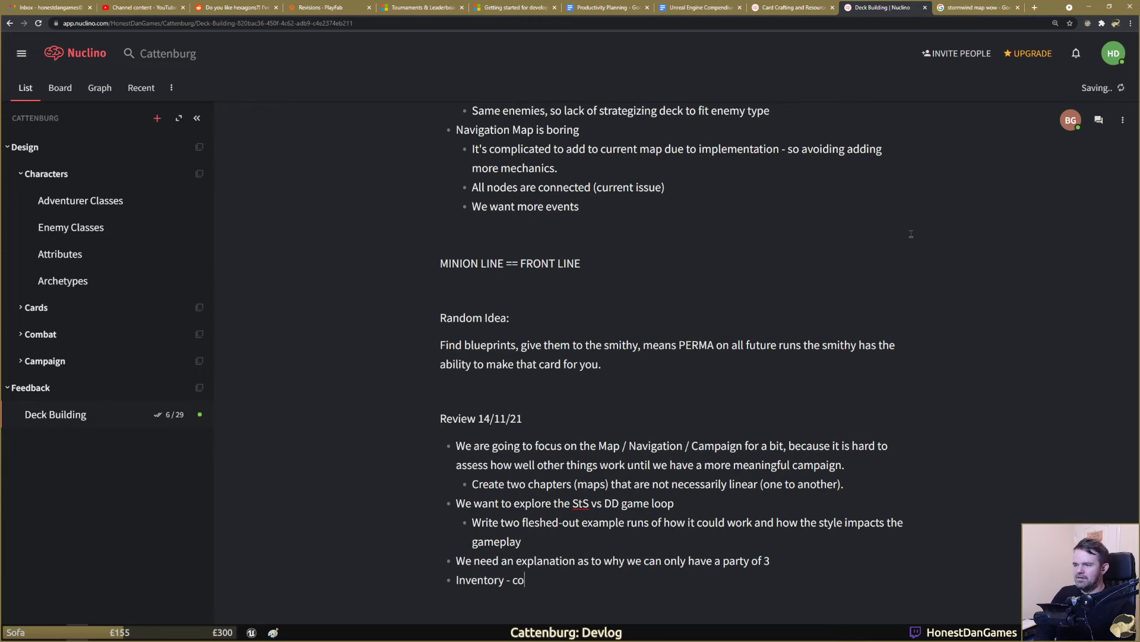
{"action": "key", "text": "BackSpace"}
{"action": "key", "text": "BackSpace"}
{"action": "key", "text": "BackSpace"}
{"action": "key", "text": "BackSpace"}
{"action": "key", "text": "BackSpace"}
{"action": "type", "text": "is it necessary?"}
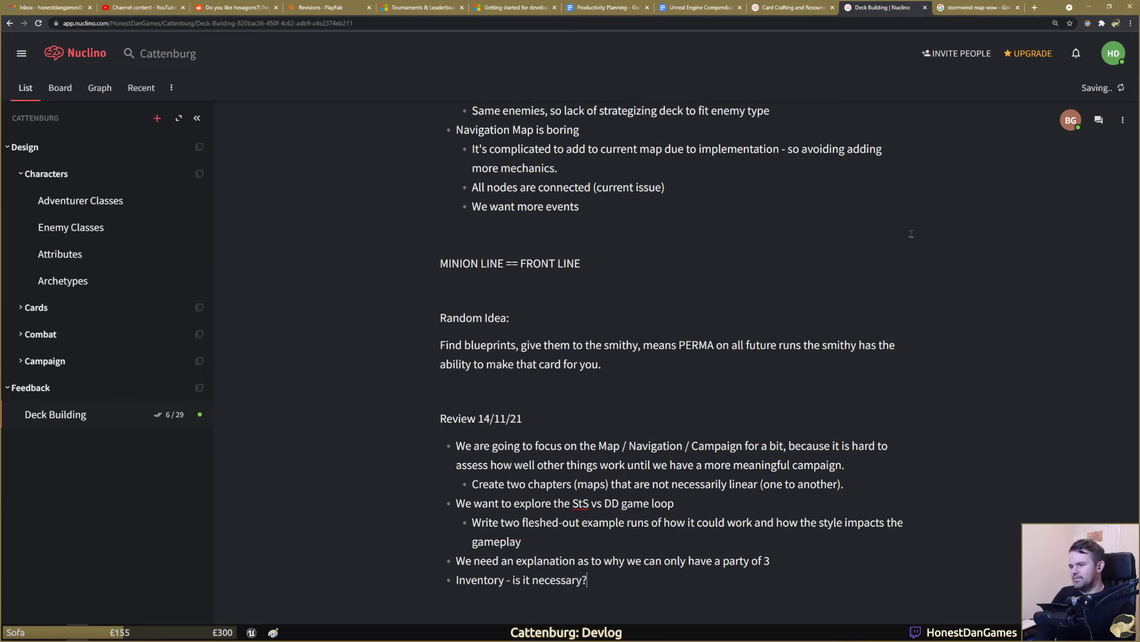
Step: Indent sub-bullets on storing currency in stacks (DD) and storing blueprints until you hand them into smithy
{"action": "key", "text": "Return"}
{"action": "key", "text": "Tab"}
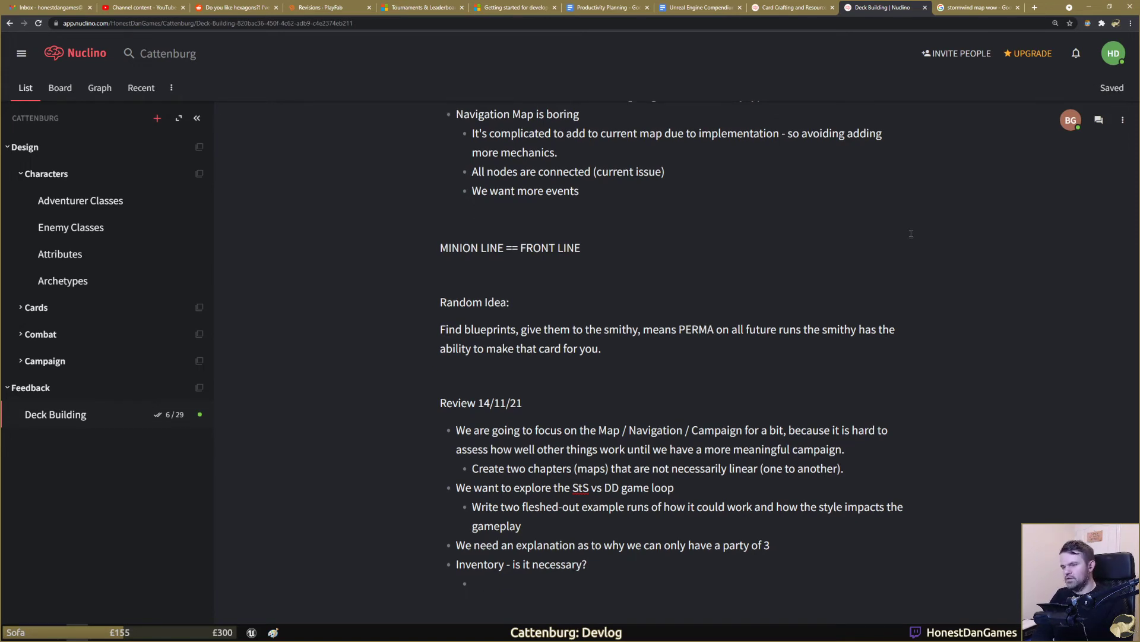
{"action": "type", "text": "Could store "}
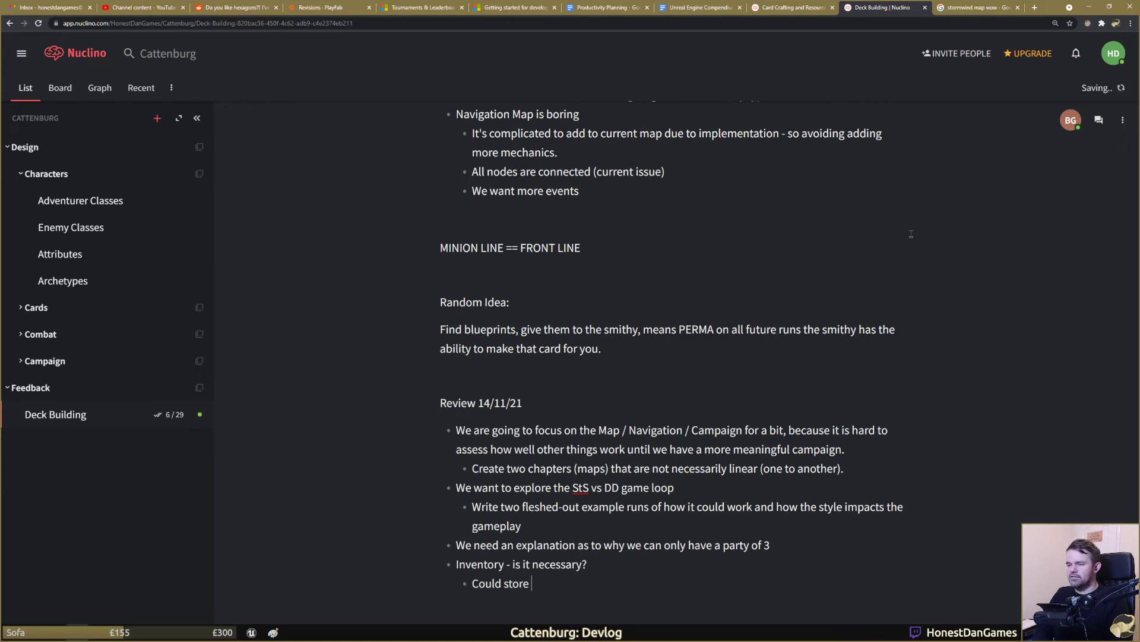
{"action": "type", "text": "currency in stack"}
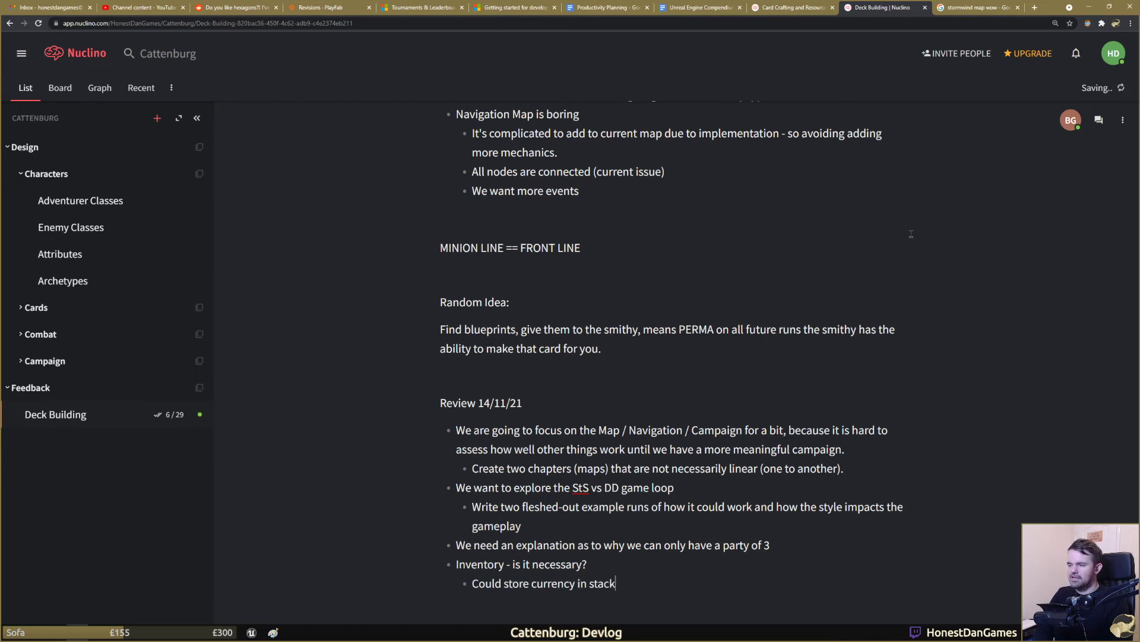
{"action": "type", "text": "s in inventory "}
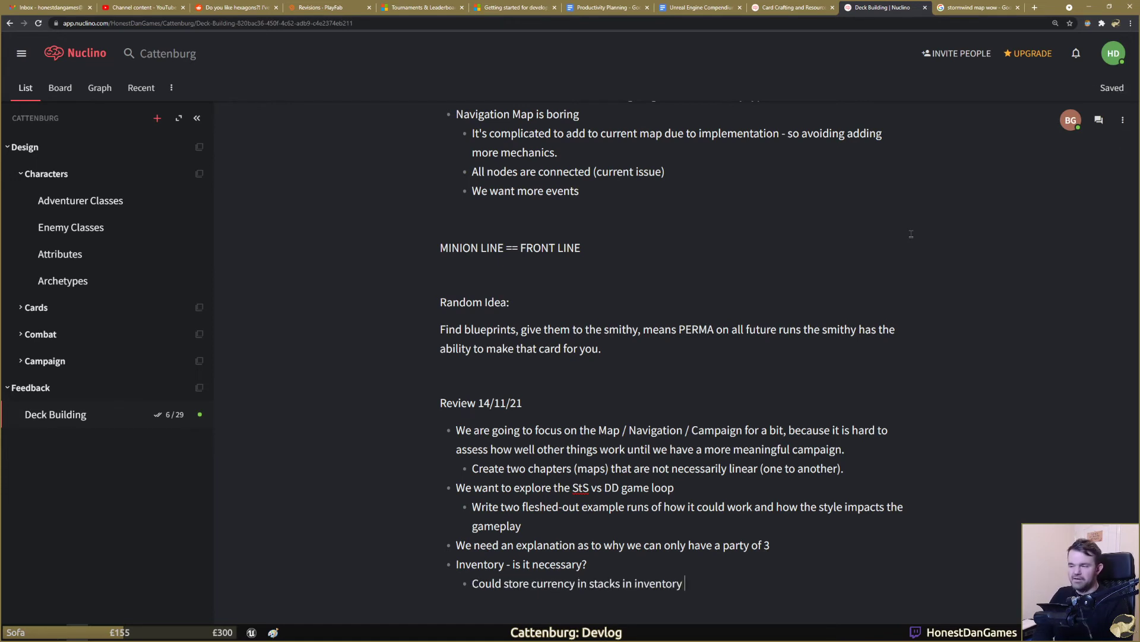
{"action": "type", "text": "(DD)"}
{"action": "key", "text": "Return"}
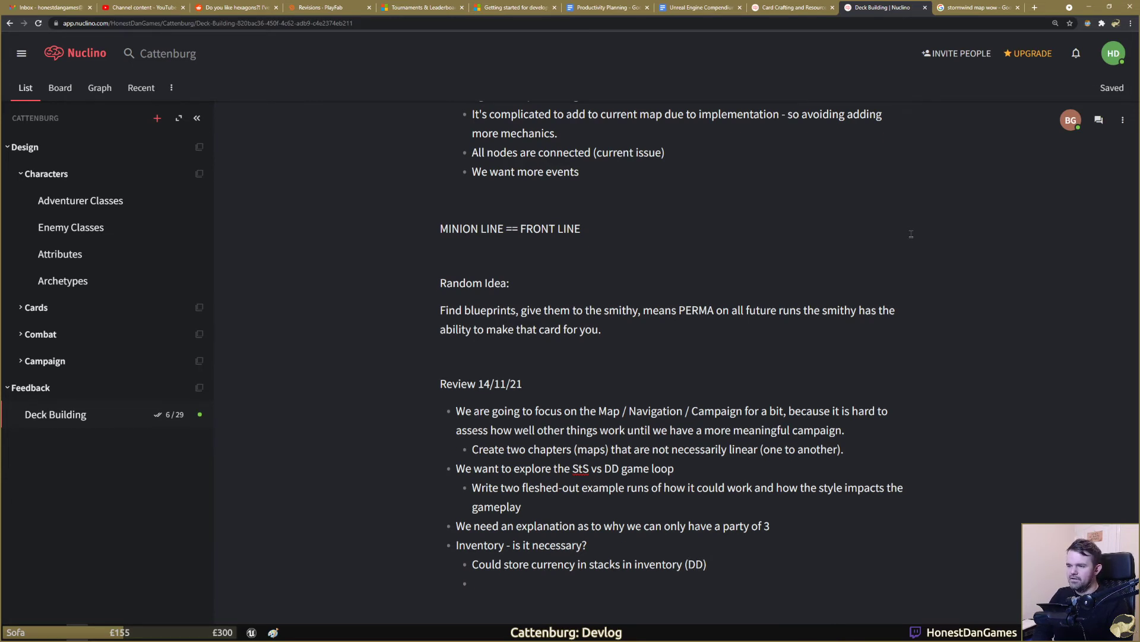
{"action": "type", "text": "Could"}
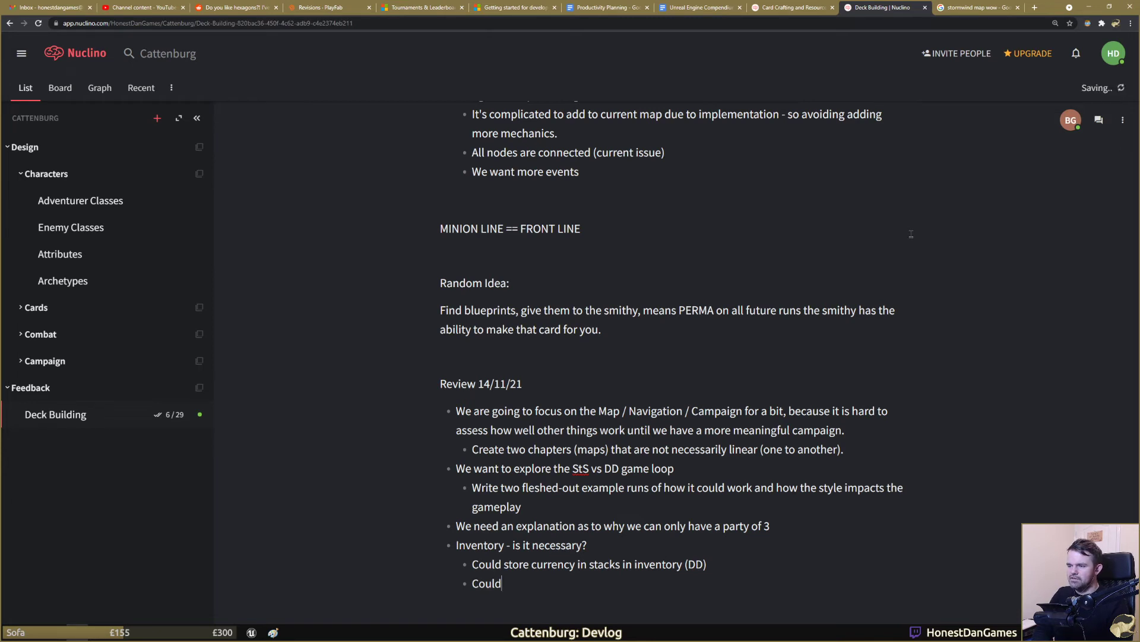
{"action": "type", "text": " store blueprints ("}
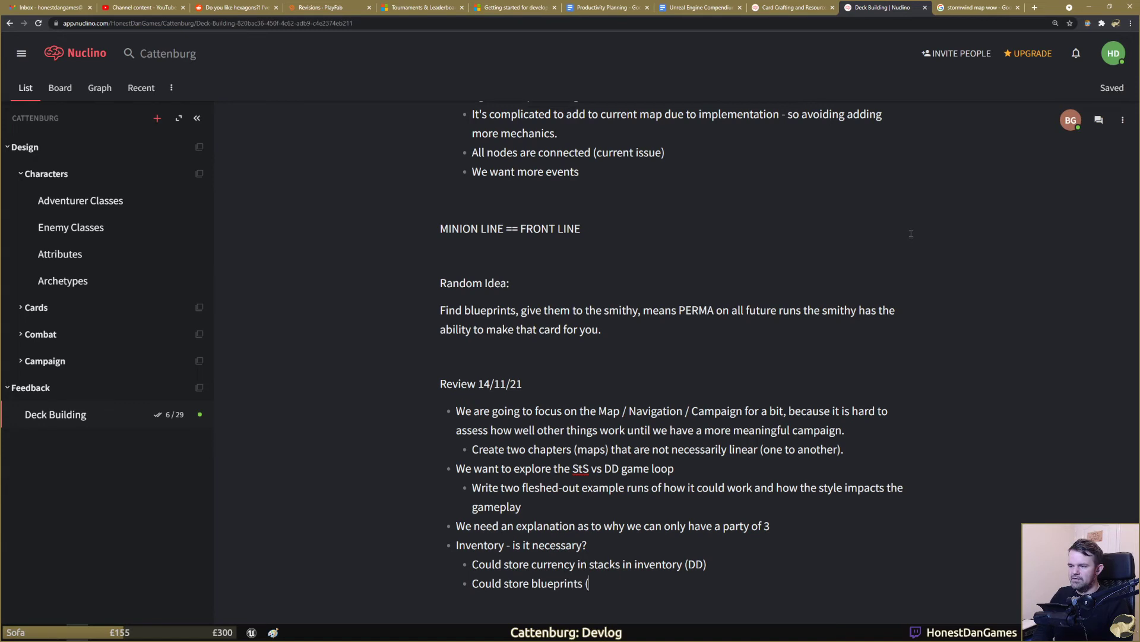
{"action": "type", "text": "recipe for "}
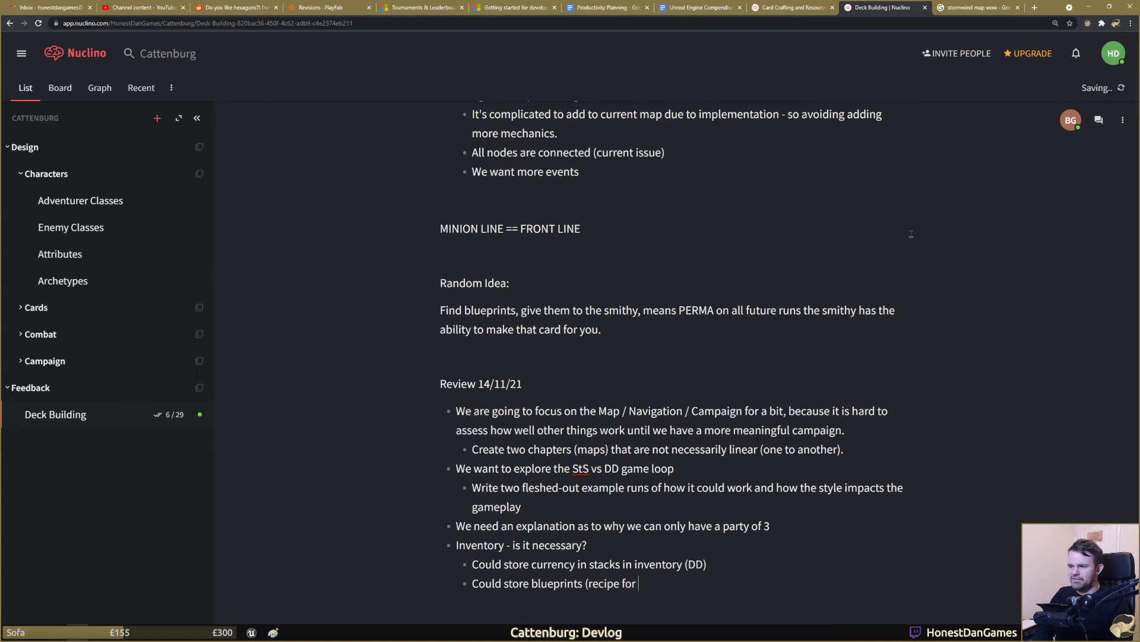
{"action": "type", "text": "crafting cards"}
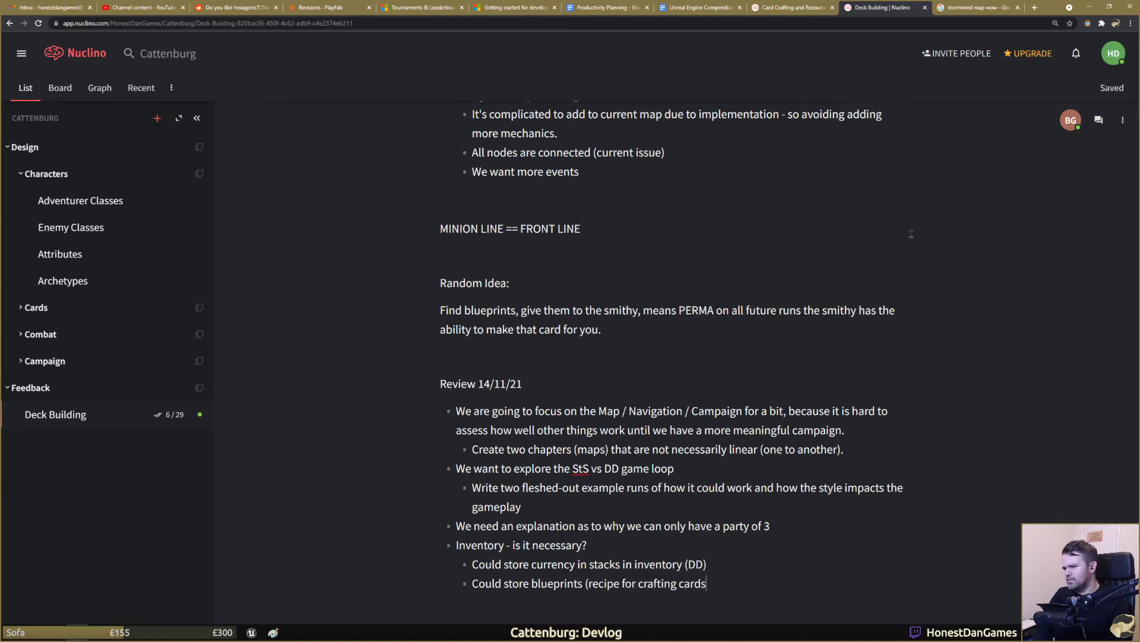
{"action": "type", "text": ") until"}
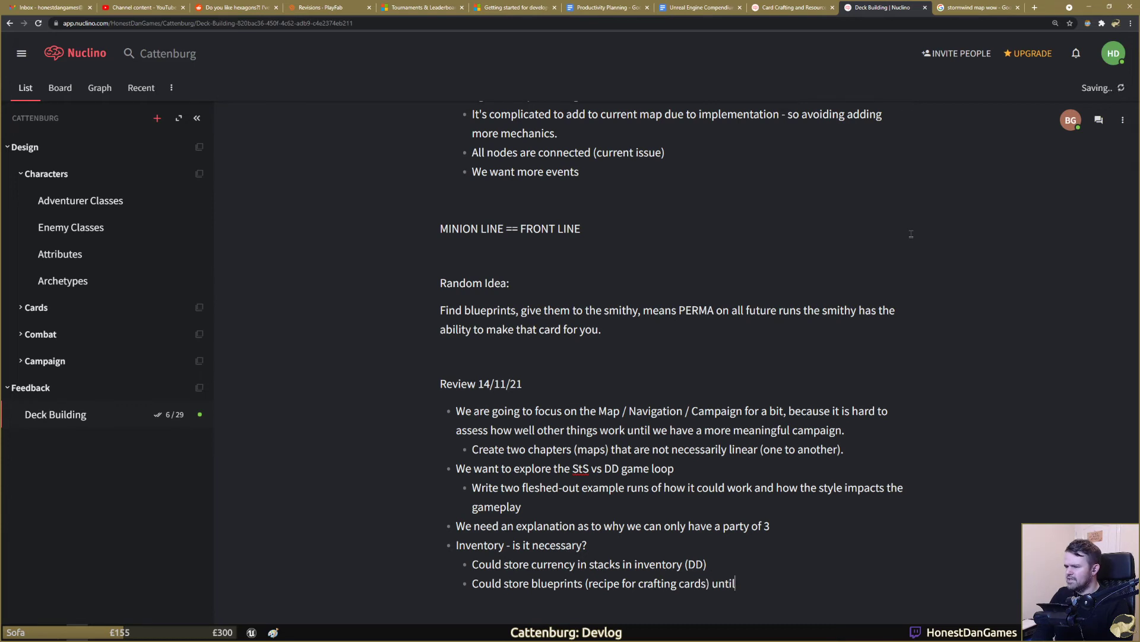
{"action": "type", "text": " you deliver them to smithy"}
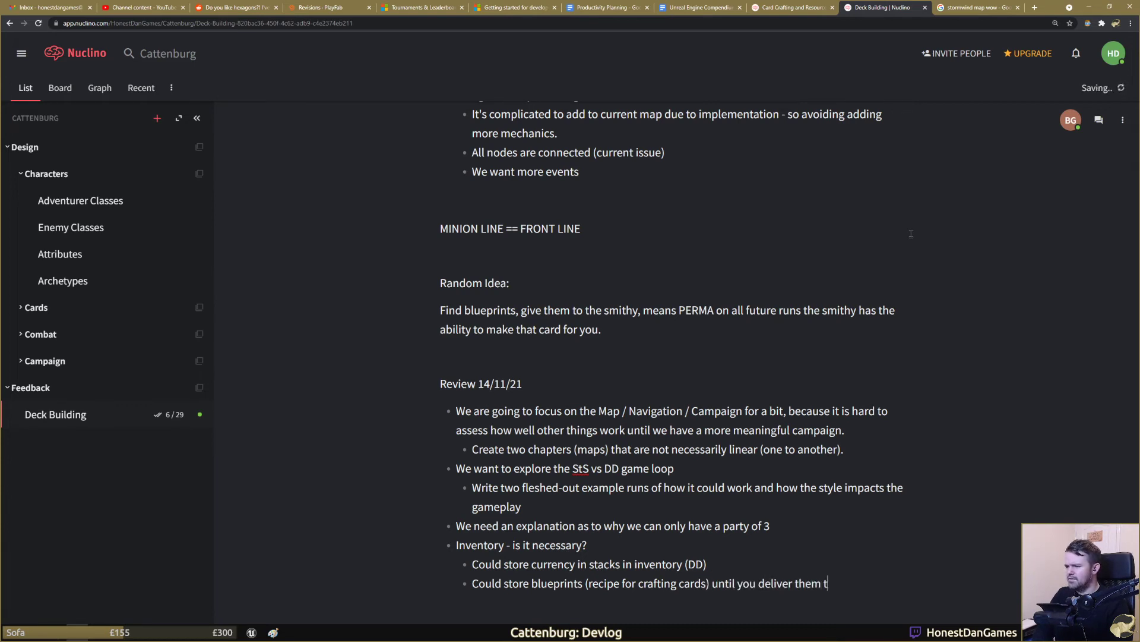
{"action": "key", "text": "ctrl+BackSpace"}
{"action": "key", "text": "ctrl+BackSpace"}
{"action": "key", "text": "ctrl+BackSpace"}
{"action": "key", "text": "ctrl+BackSpace"}
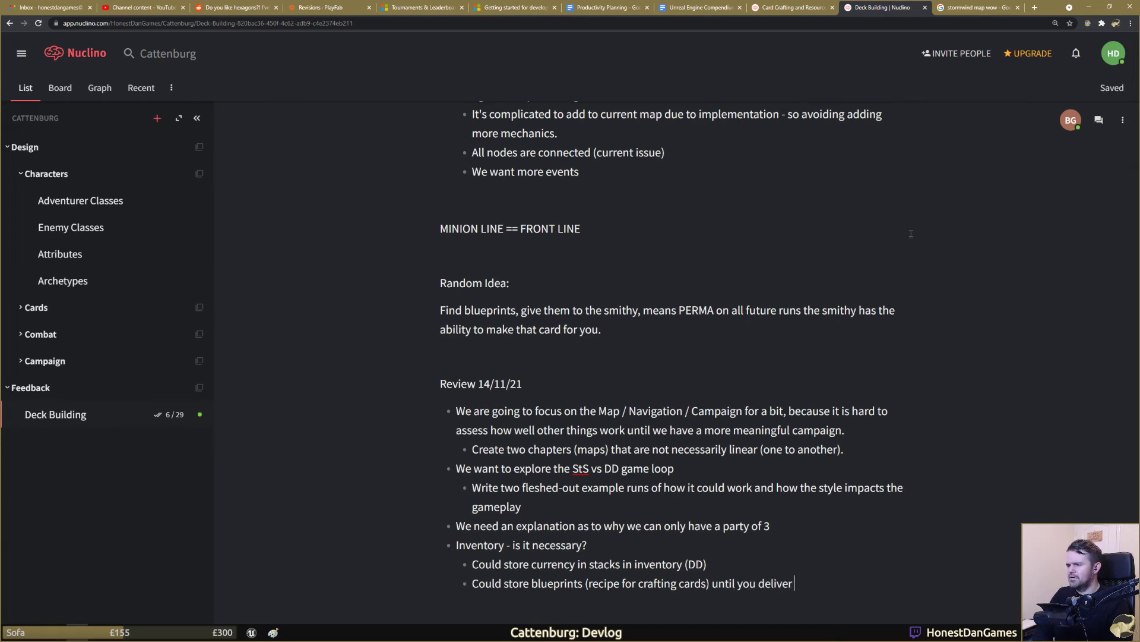
{"action": "type", "text": "hand them into smithy."}
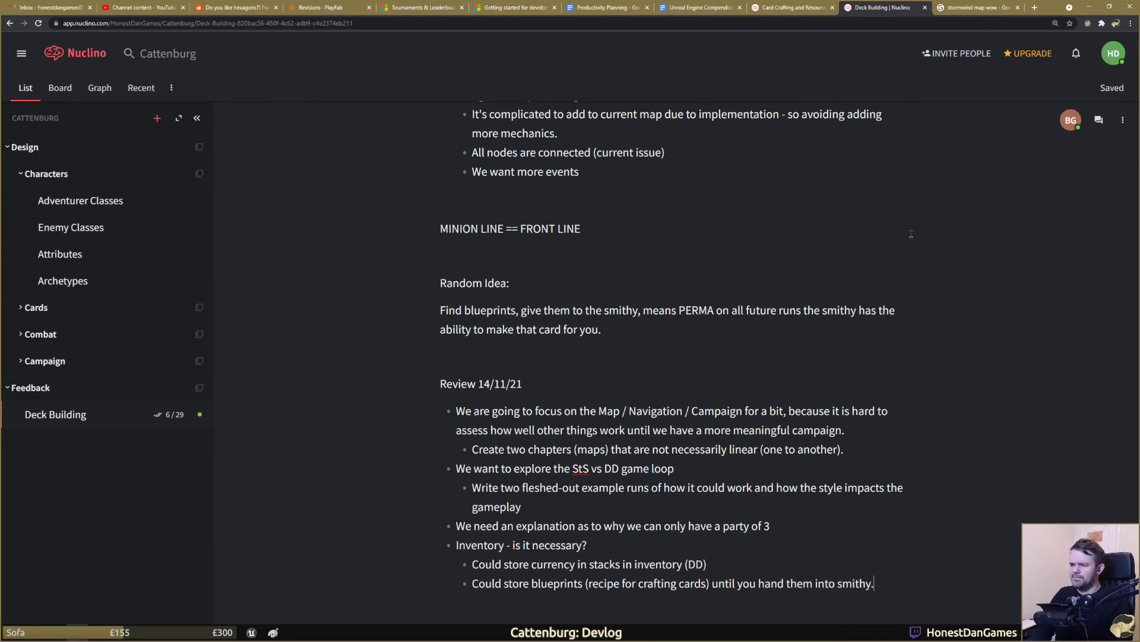
{"action": "key", "text": "Return"}
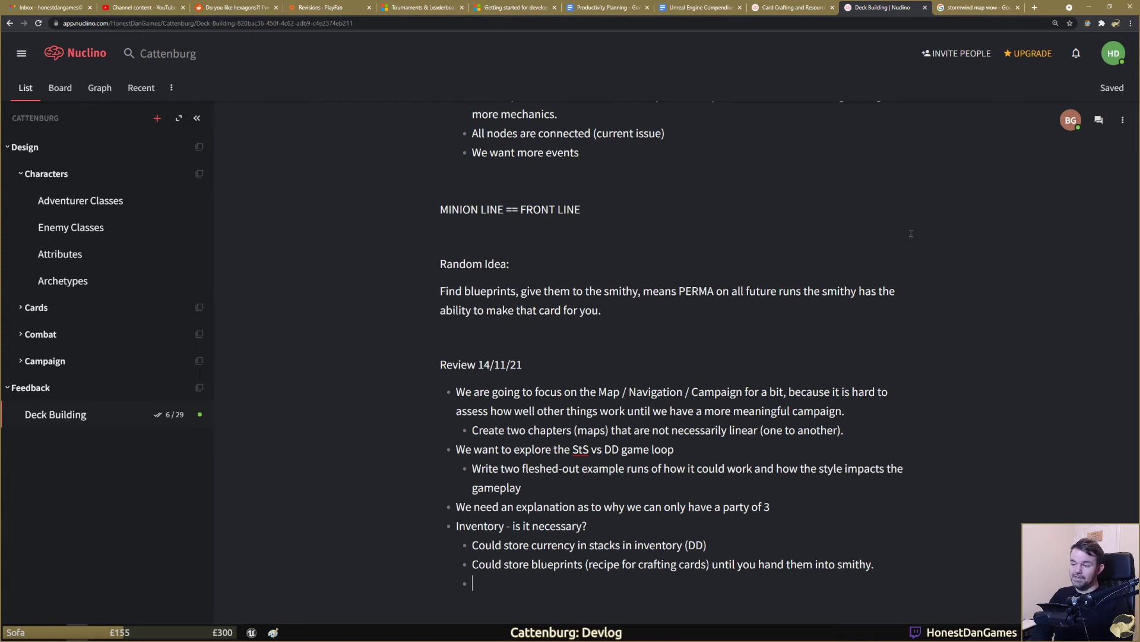
Step: Add Inventory sub-bullets: Quest items (quests tbc), Vendor loot, and Consumeables (however, this may be replaced by support cards)
{"action": "type", "text": "Quest"}
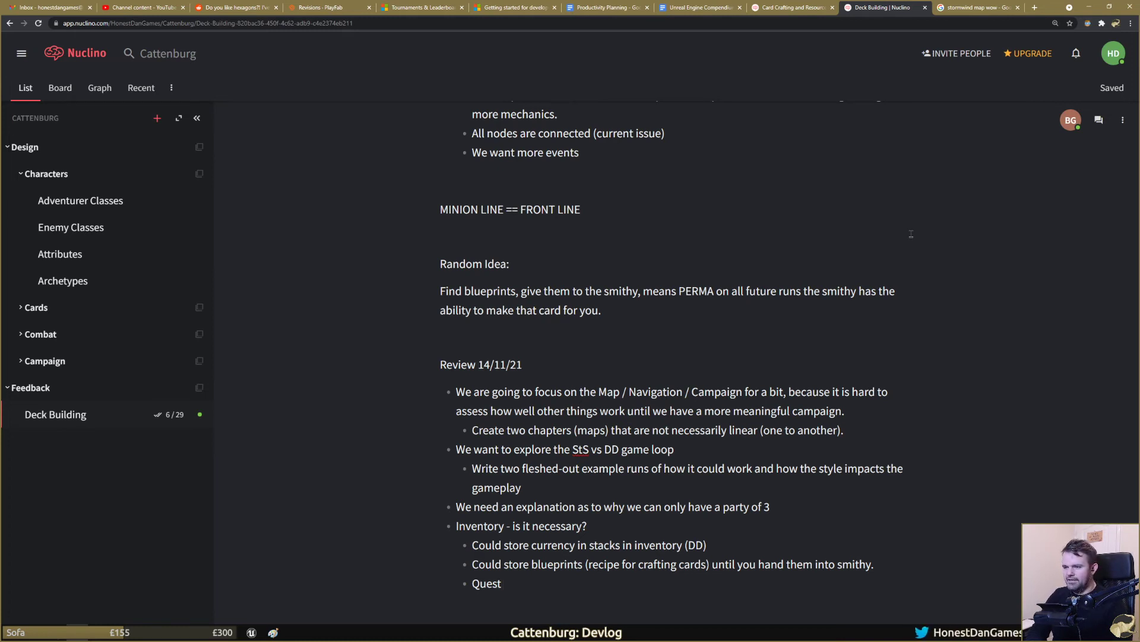
{"action": "type", "text": "items"}
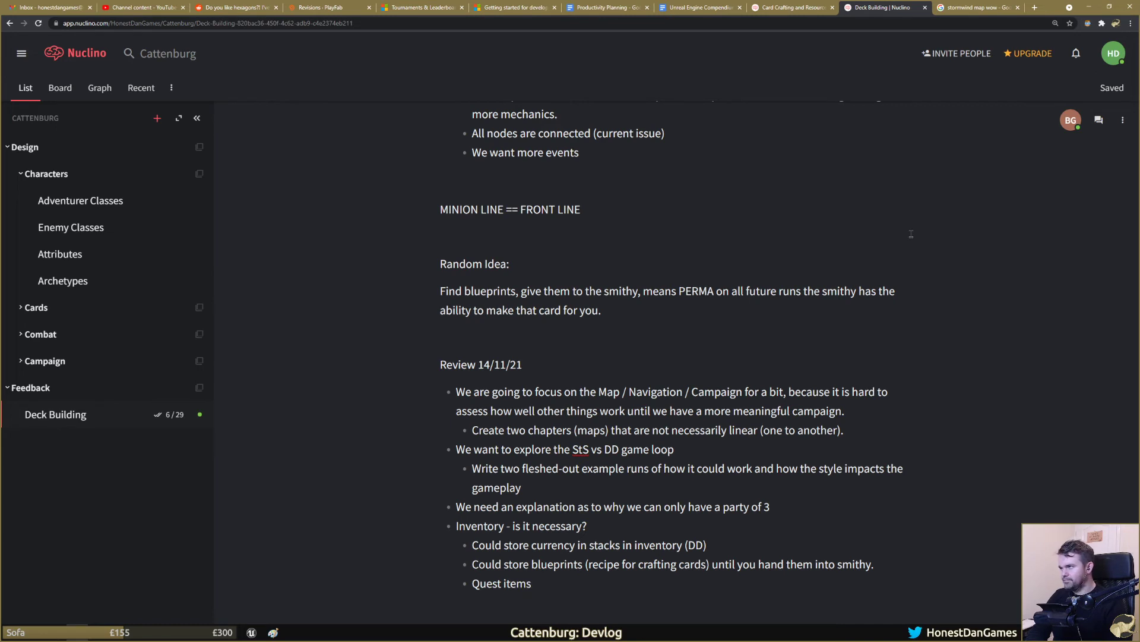
{"action": "key", "text": "Return"}
{"action": "key", "text": "BackSpace"}
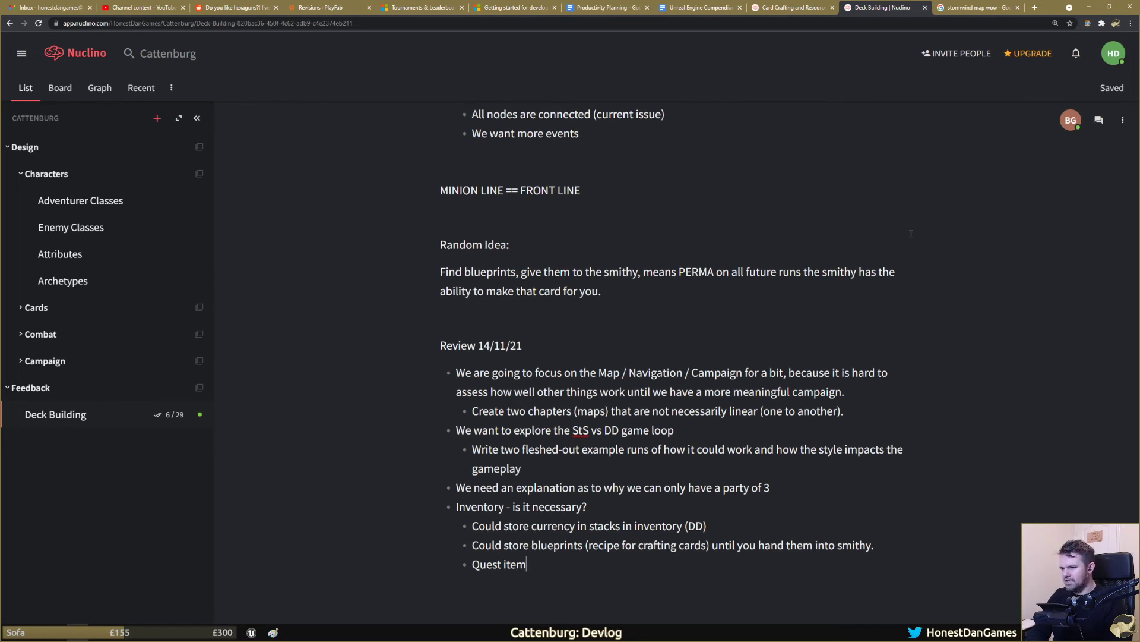
{"action": "type", "text": "(quests tbc) "}
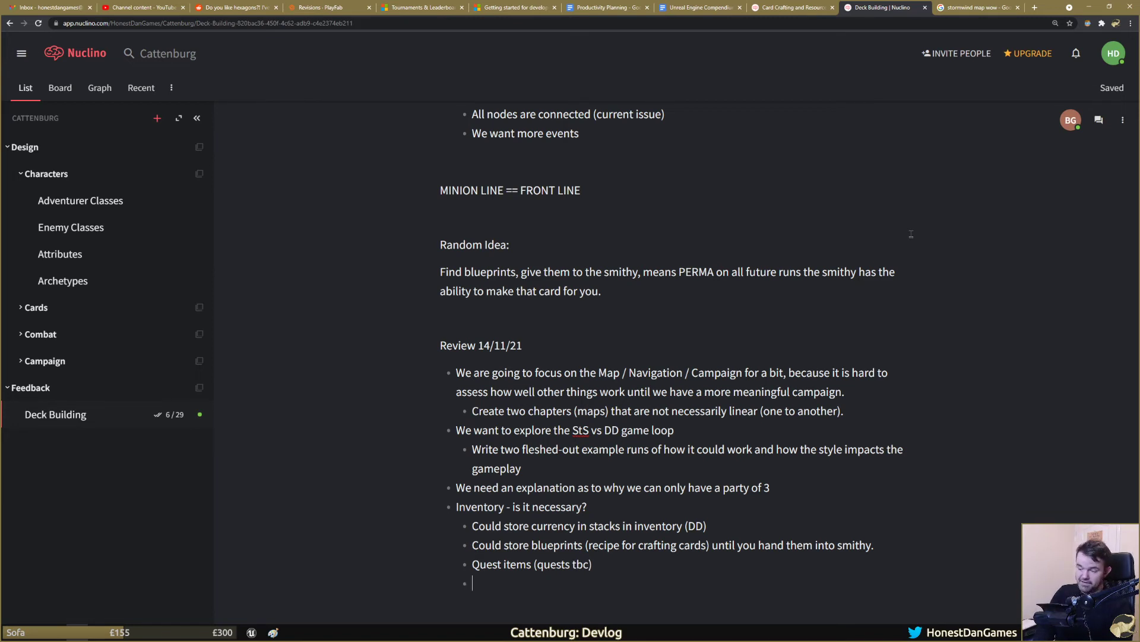
{"action": "type", "text": "Vendor "}
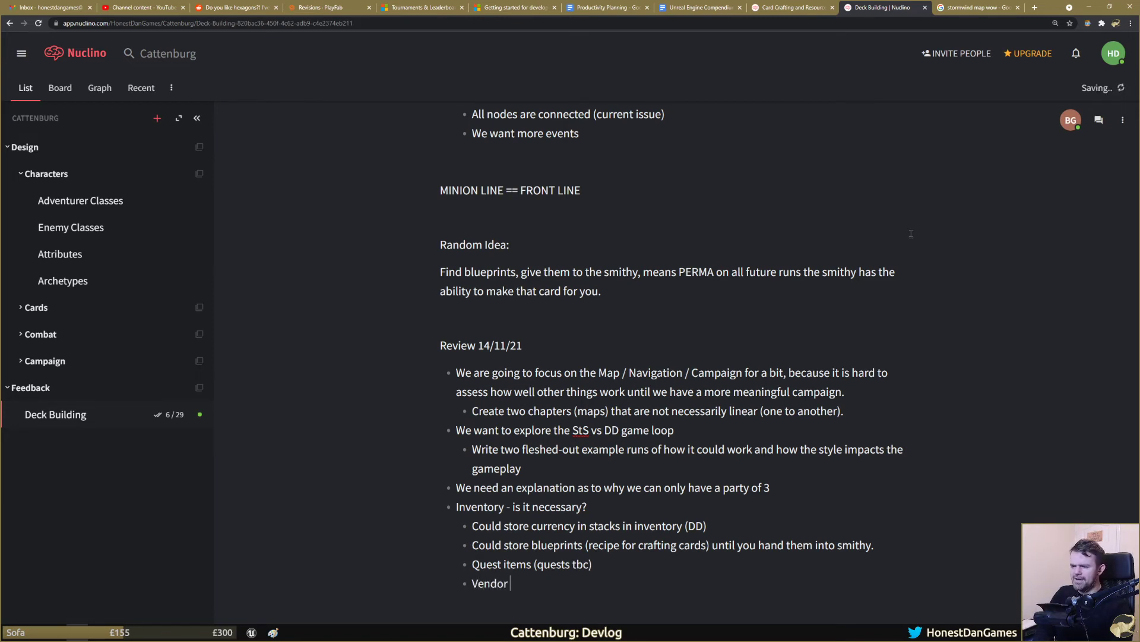
{"action": "type", "text": "loot"}
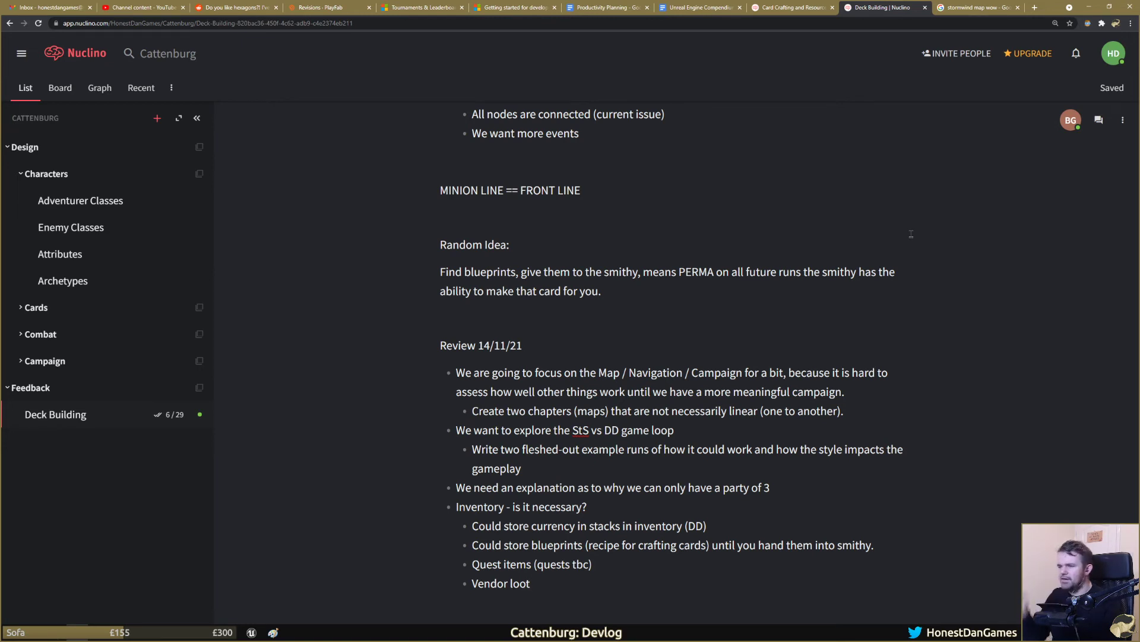
{"action": "key", "text": "Return"}
{"action": "type", "text": "Consumeab"}
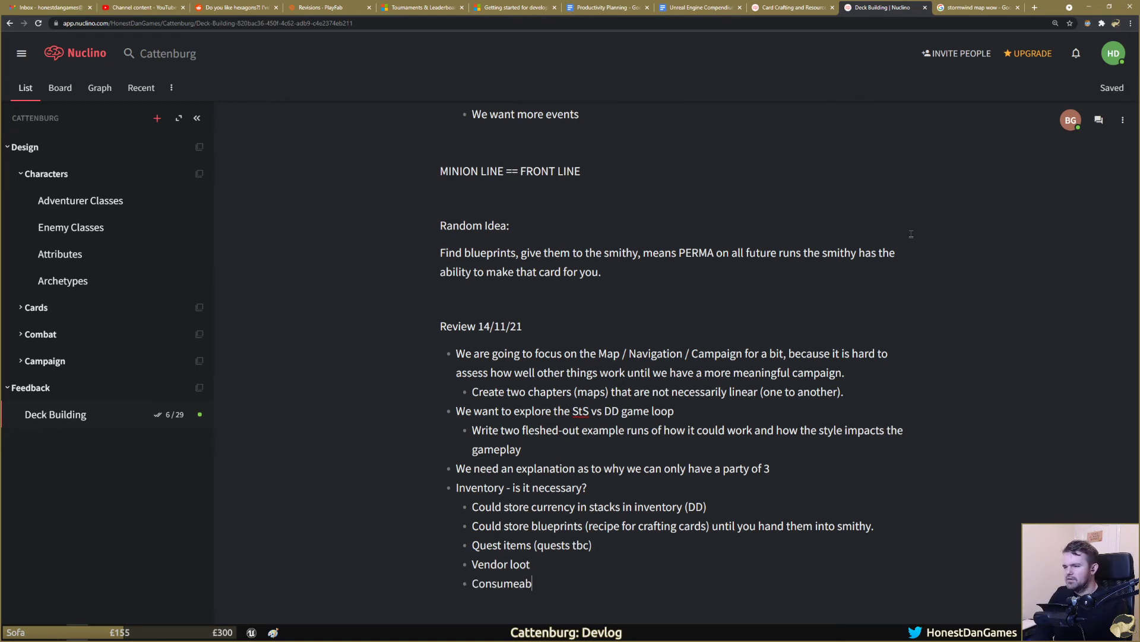
{"action": "type", "text": "les (however, "}
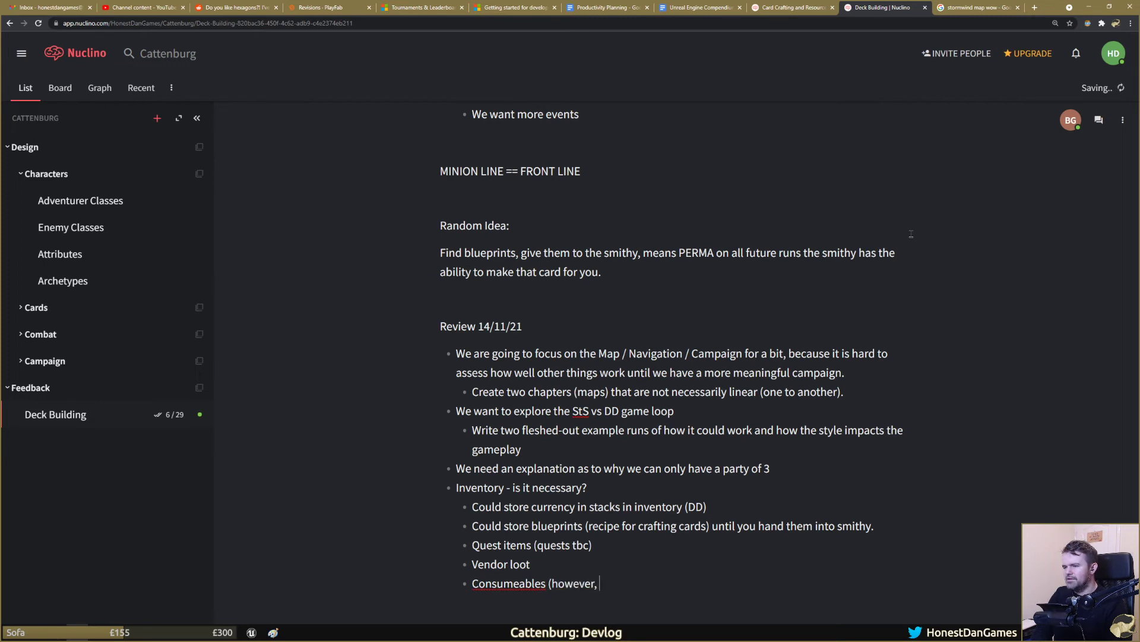
{"action": "type", "text": "this may be replaced by sup"}
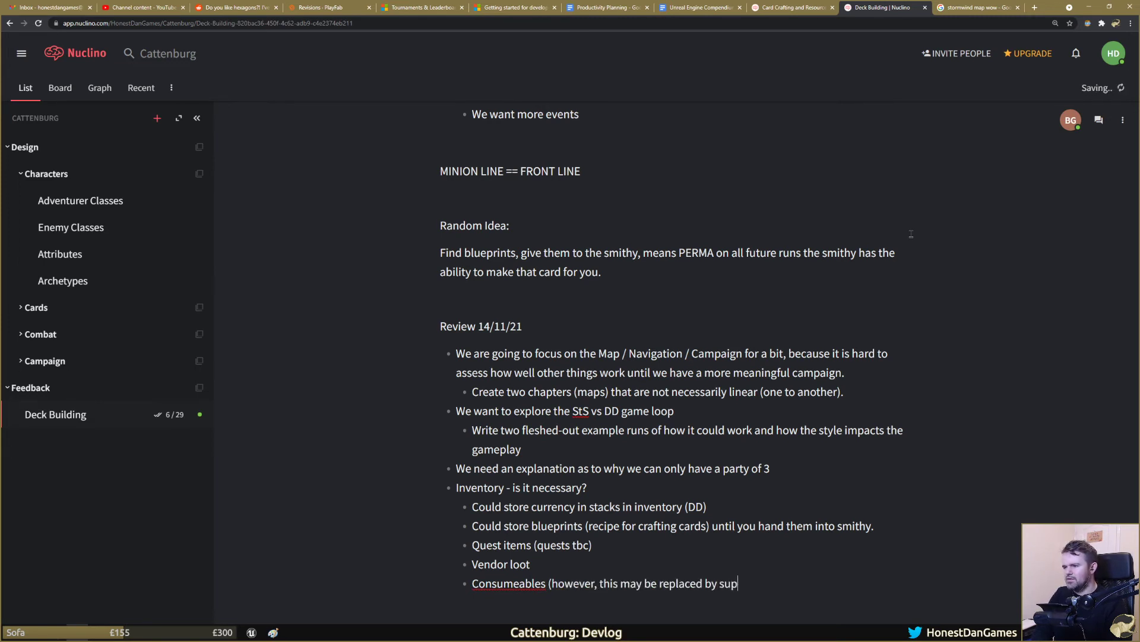
{"action": "type", "text": "port cards)"}
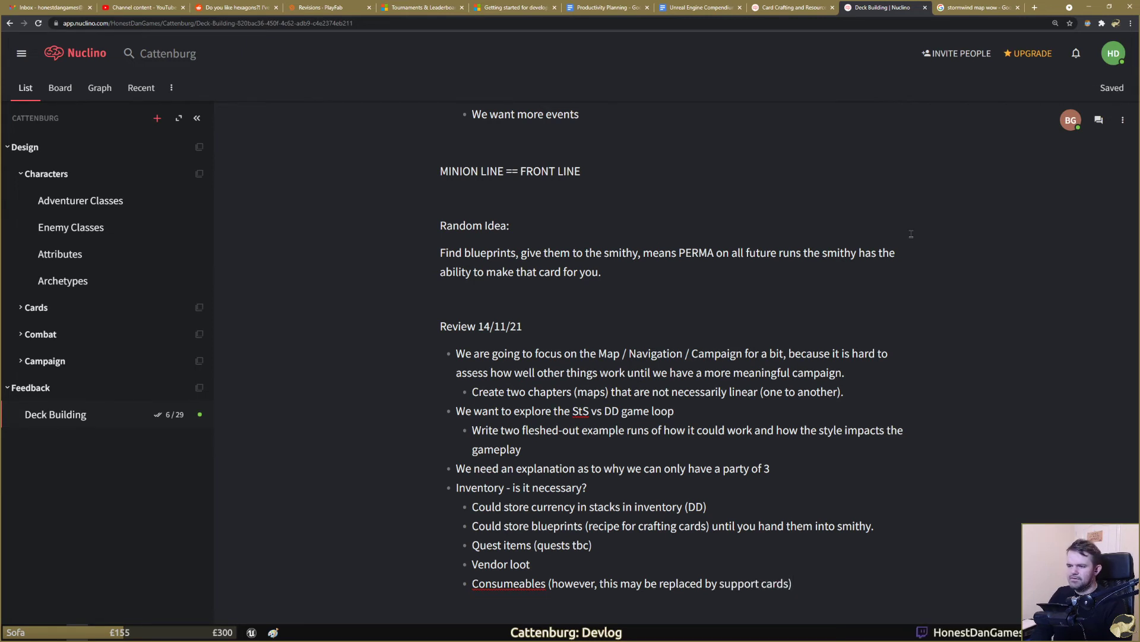
{"action": "key", "text": "Return"}
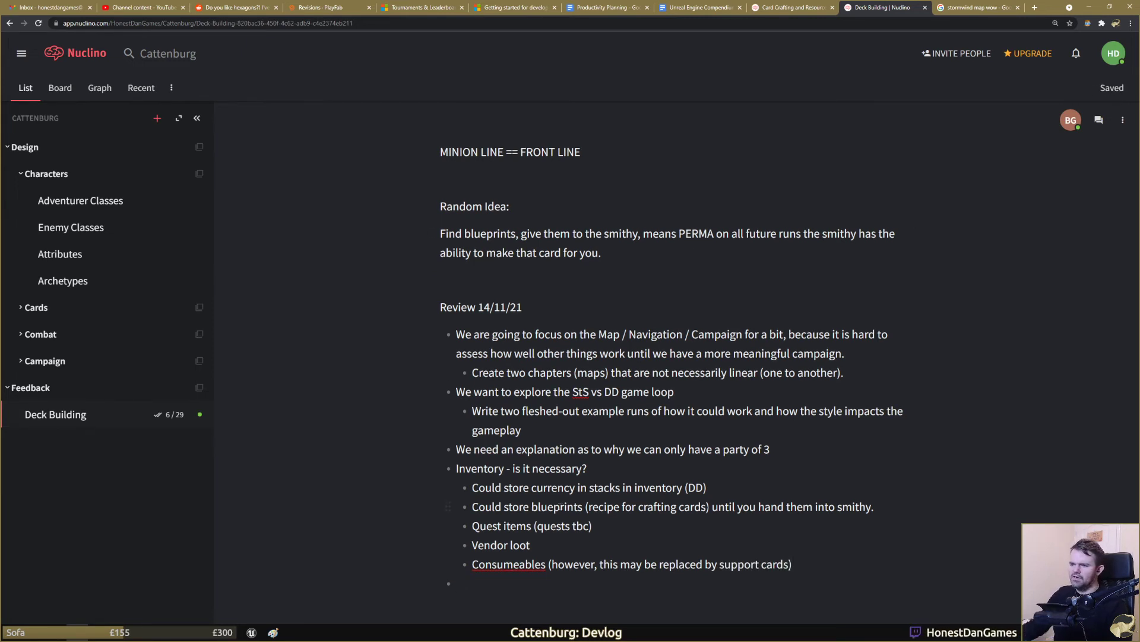
Step: Correct 'Consumeables' to 'Consumables' and replace the support-cards remark with '(out of combat)'
{"action": "right_click", "coordinate": [513, 564]}
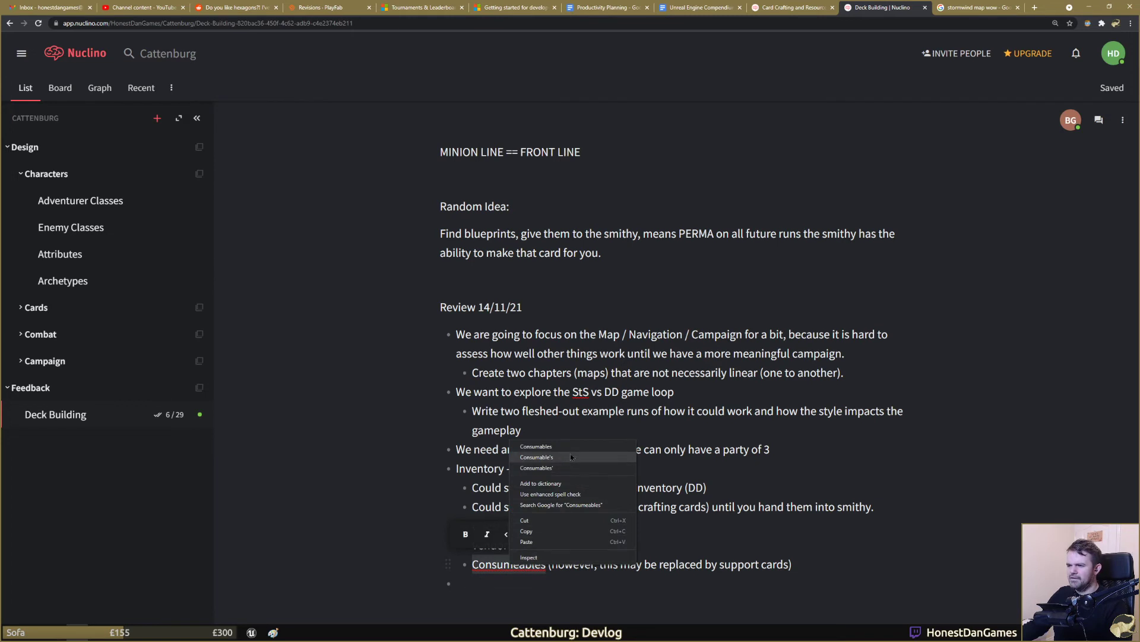
{"action": "left_click", "coordinate": [534, 456]}
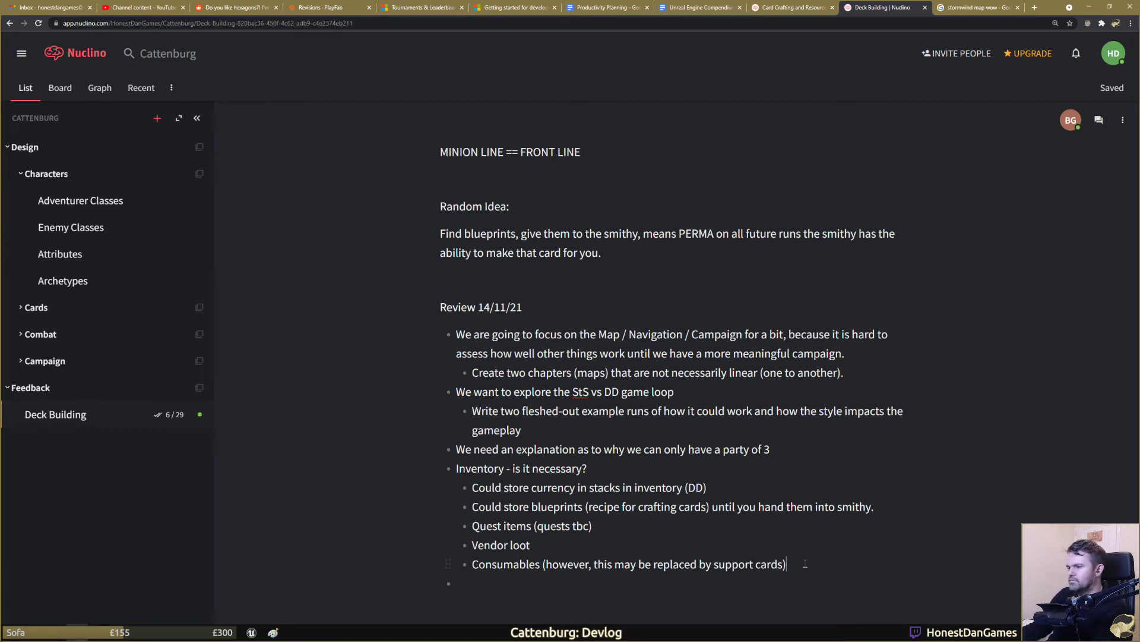
{"action": "left_click_drag", "start_coordinate": [592, 564], "coordinate": [784, 565]}
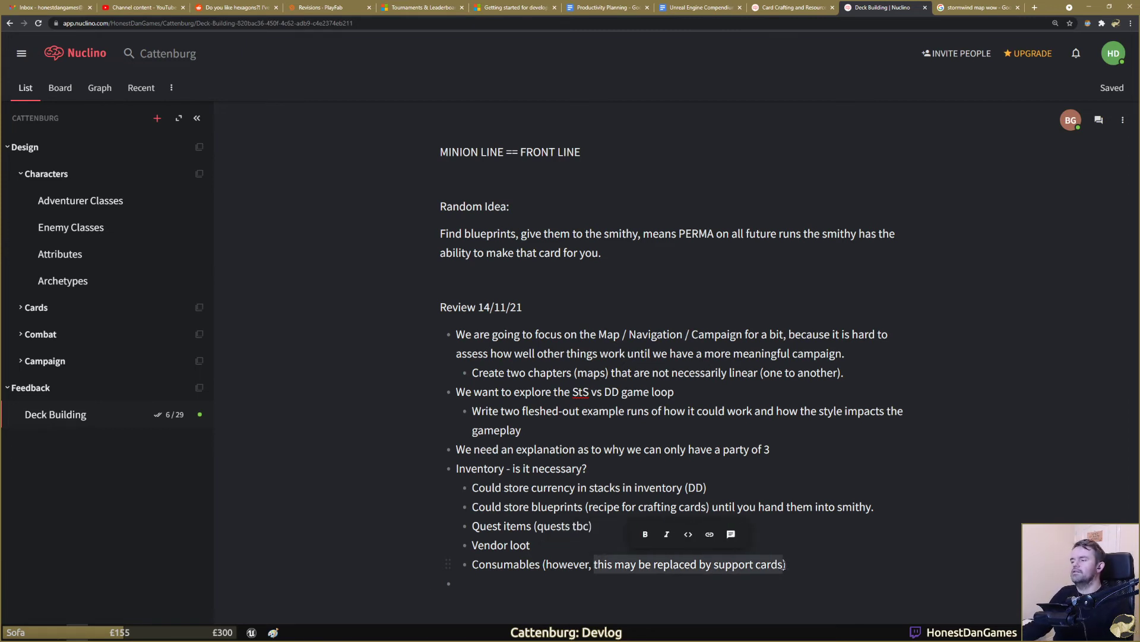
{"action": "key", "text": "BackSpace"}
{"action": "key", "text": "BackSpace"}
{"action": "key", "text": "BackSpace"}
{"action": "key", "text": "BackSpace"}
{"action": "key", "text": "BackSpace"}
{"action": "key", "text": "BackSpace"}
{"action": "key", "text": "BackSpace"}
{"action": "key", "text": "BackSpace"}
{"action": "key", "text": "BackSpace"}
{"action": "key", "text": "BackSpace"}
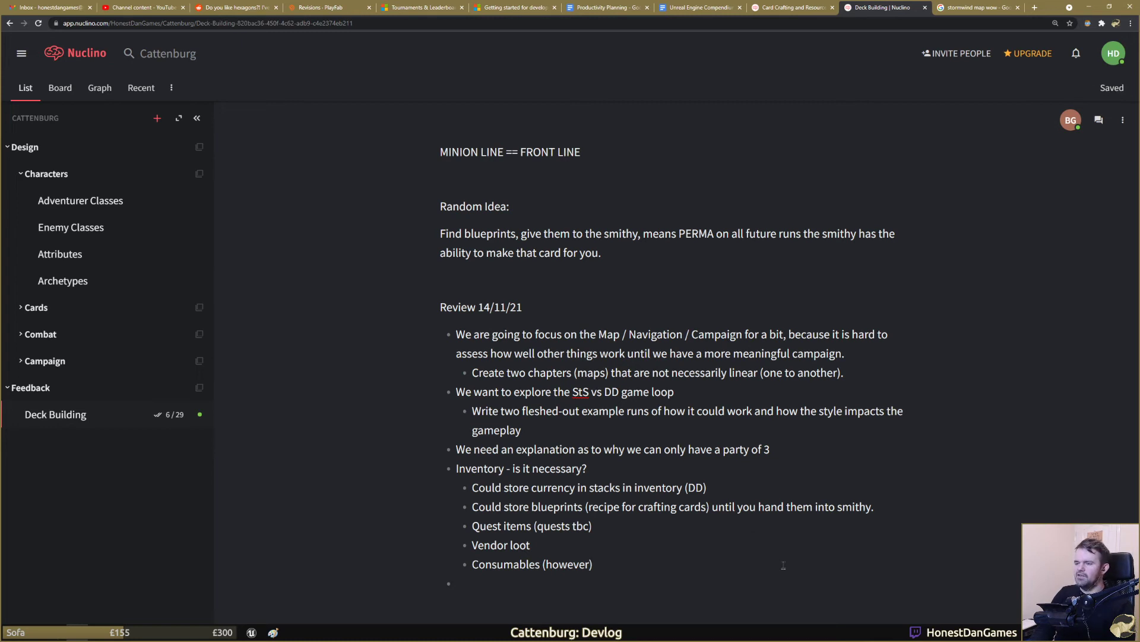
{"action": "key", "text": "BackSpace"}
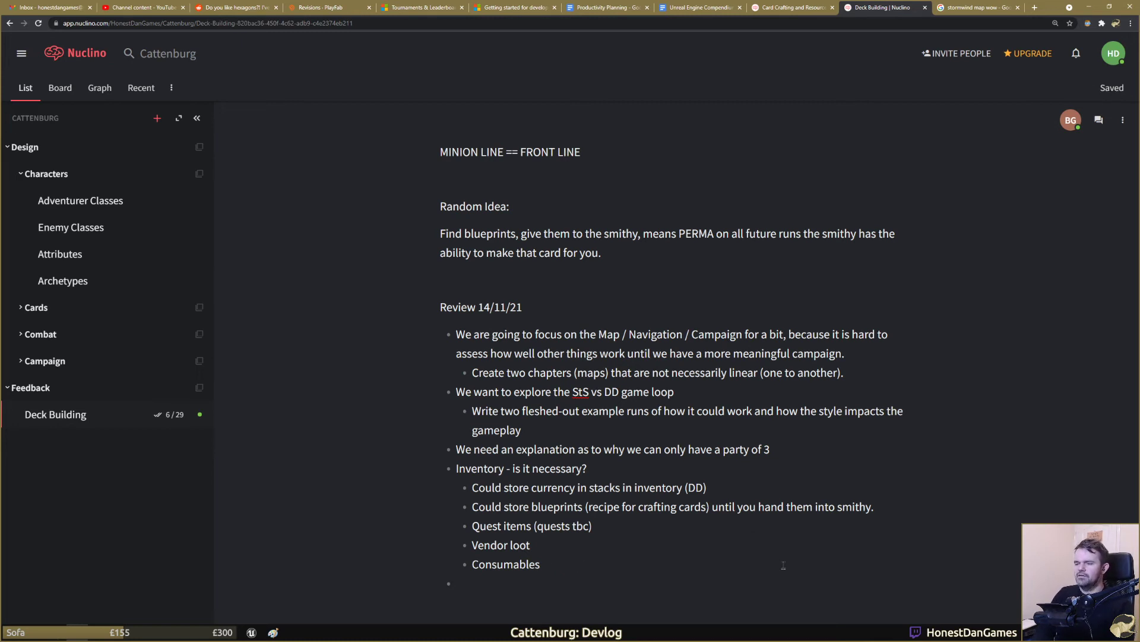
{"action": "type", "text": "out of combat"}
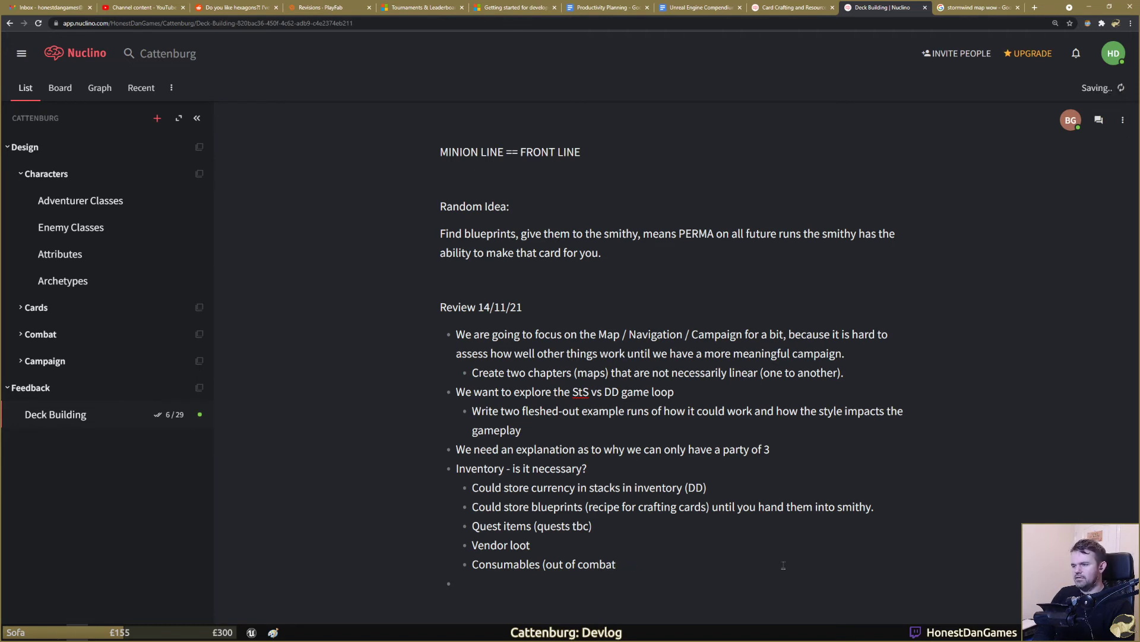
{"action": "key", "text": "ctrl+BackSpace"}
{"action": "type", "text": "combat)"}
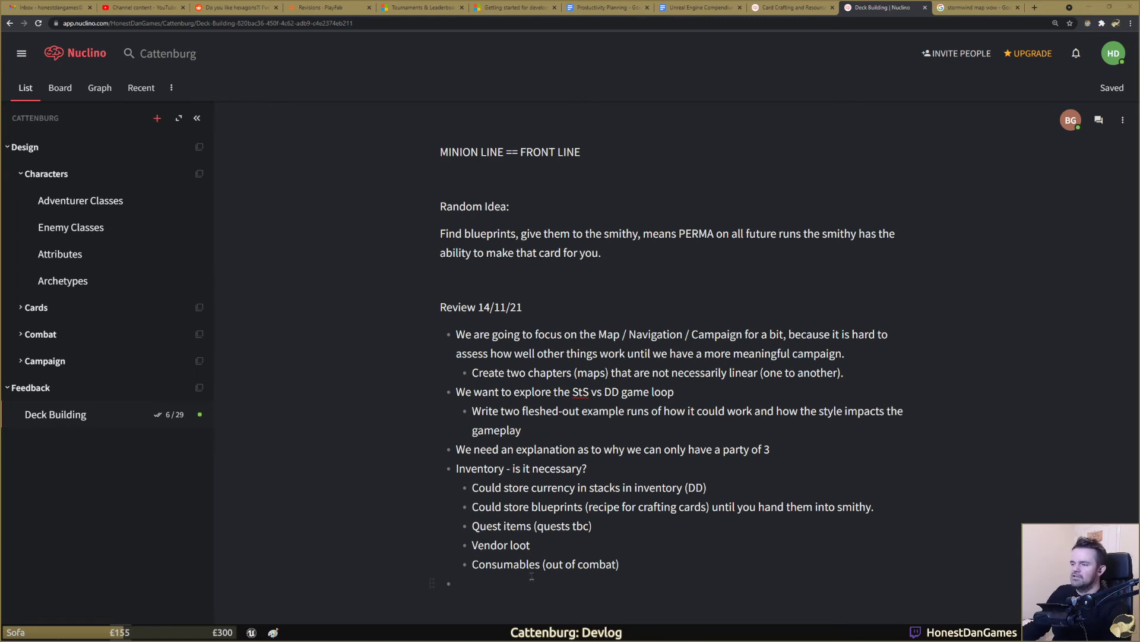
Step: Answer the Inventory question with 'Potentially yes, but no rush / urgency.'
{"action": "type", "text": "Yes"}
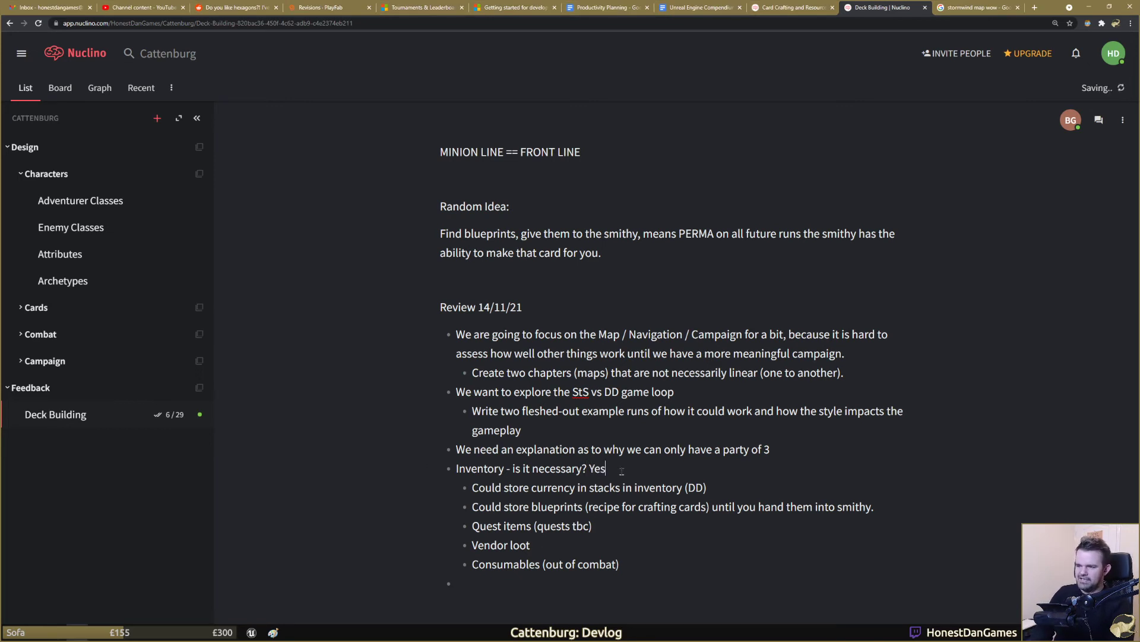
{"action": "key", "text": "BackSpace"}
{"action": "key", "text": "BackSpace"}
{"action": "key", "text": "BackSpace"}
{"action": "type", "text": "Potentially yues"}
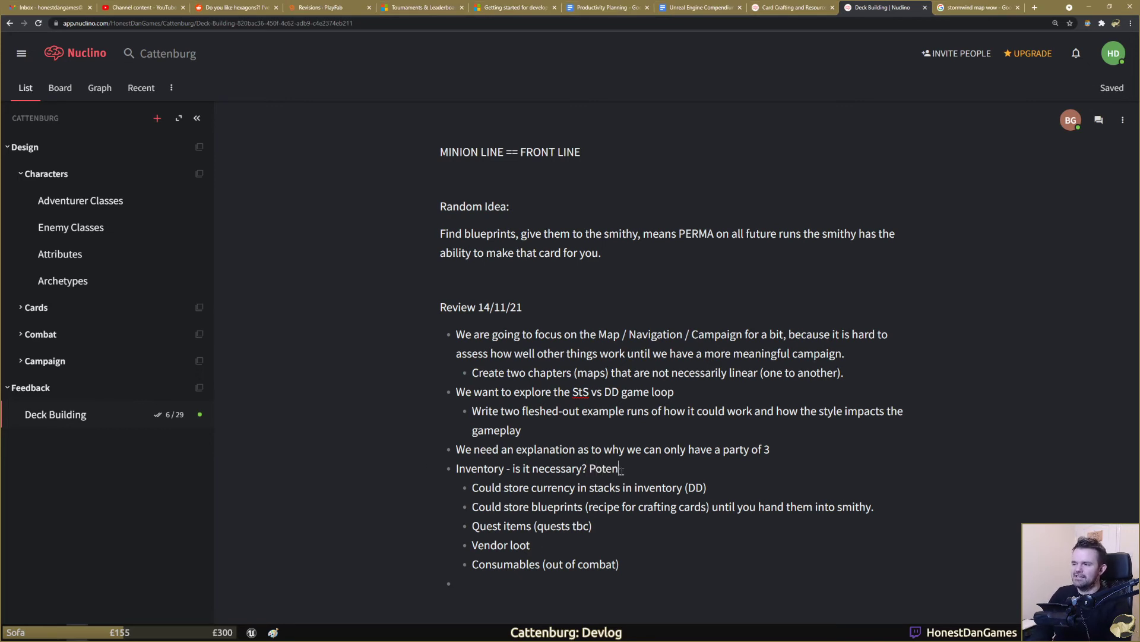
{"action": "key", "text": "BackSpace"}
{"action": "key", "text": "BackSpace"}
{"action": "key", "text": "BackSpace"}
{"action": "type", "text": "es,"}
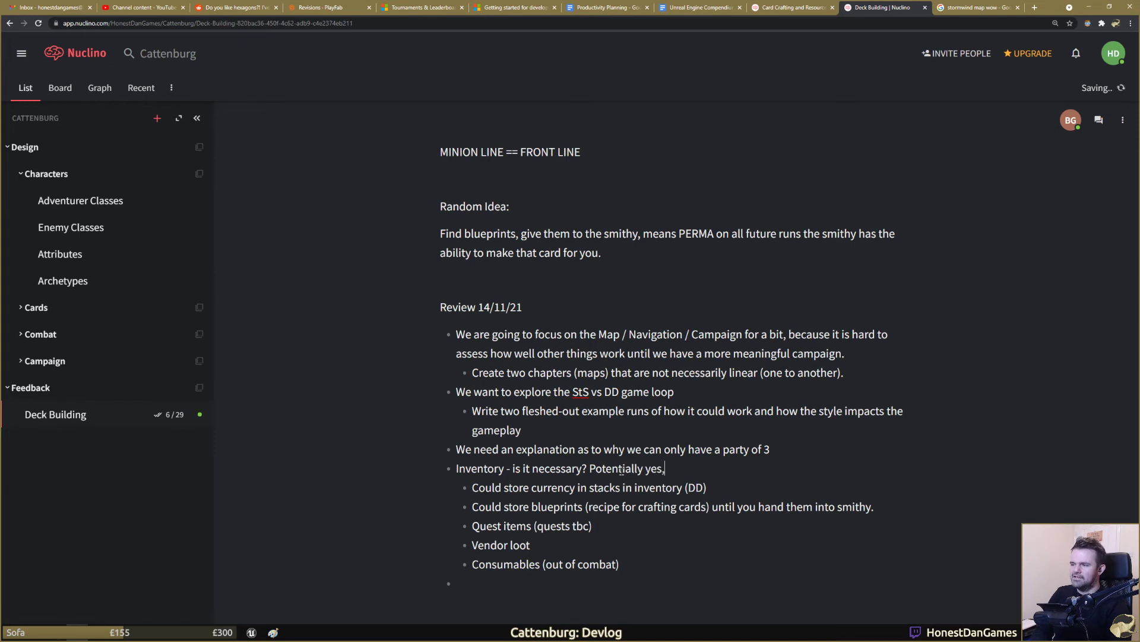
{"action": "type", "text": " but no rush "}
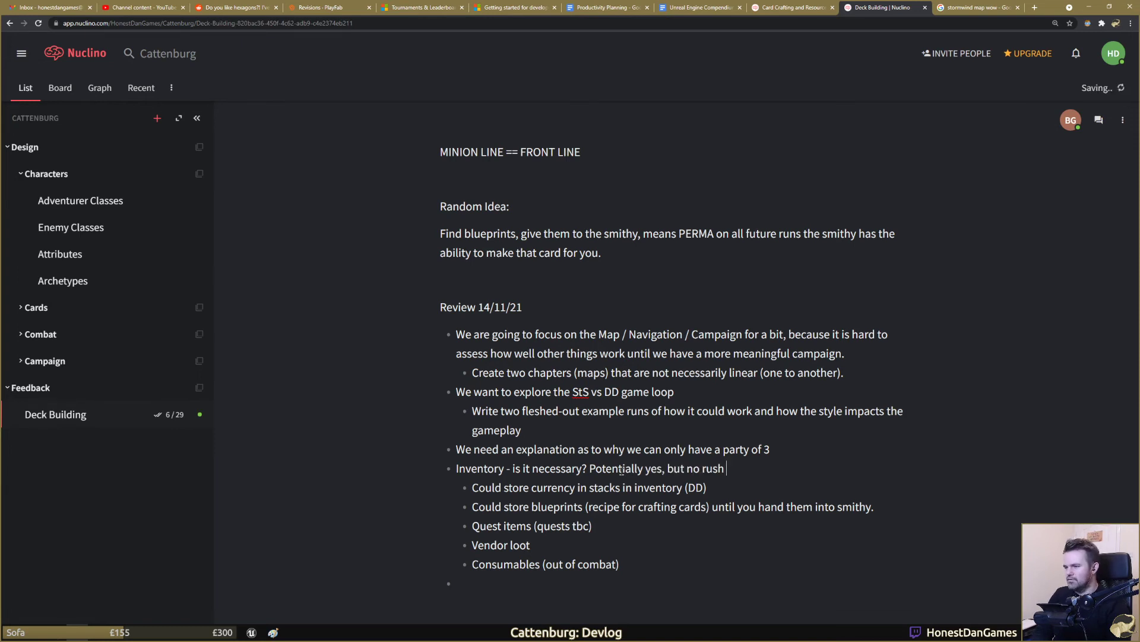
{"action": "type", "text": "/ urgency."}
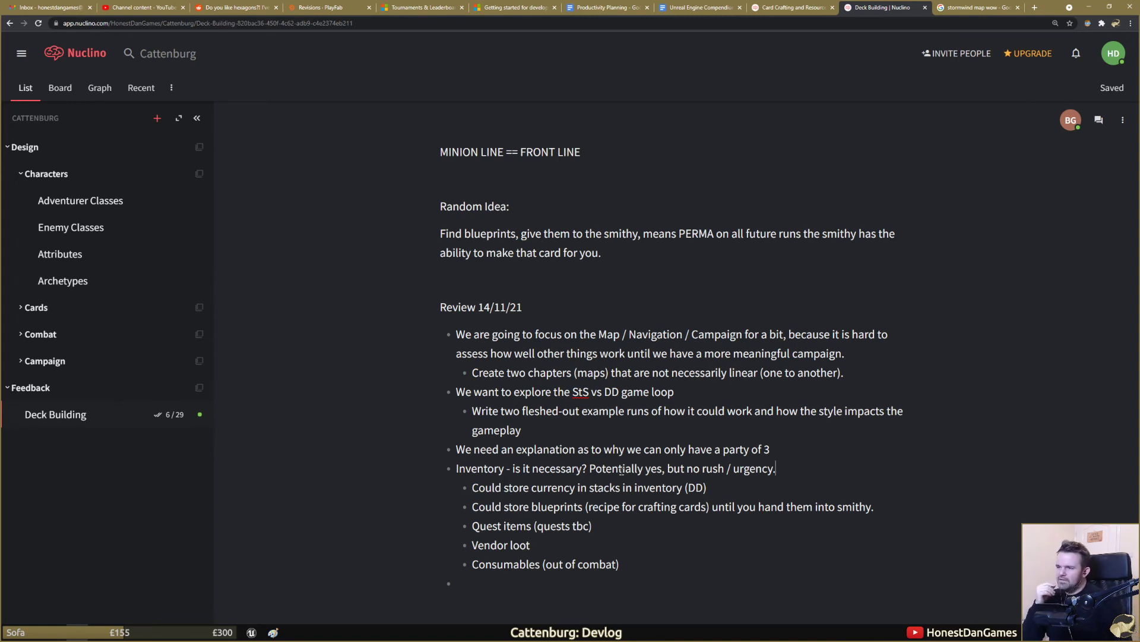
{"action": "left_click", "coordinate": [806, 9]}
{"action": "scroll", "coordinate": [686, 350], "scroll_direction": "down", "scroll_amount": 7}
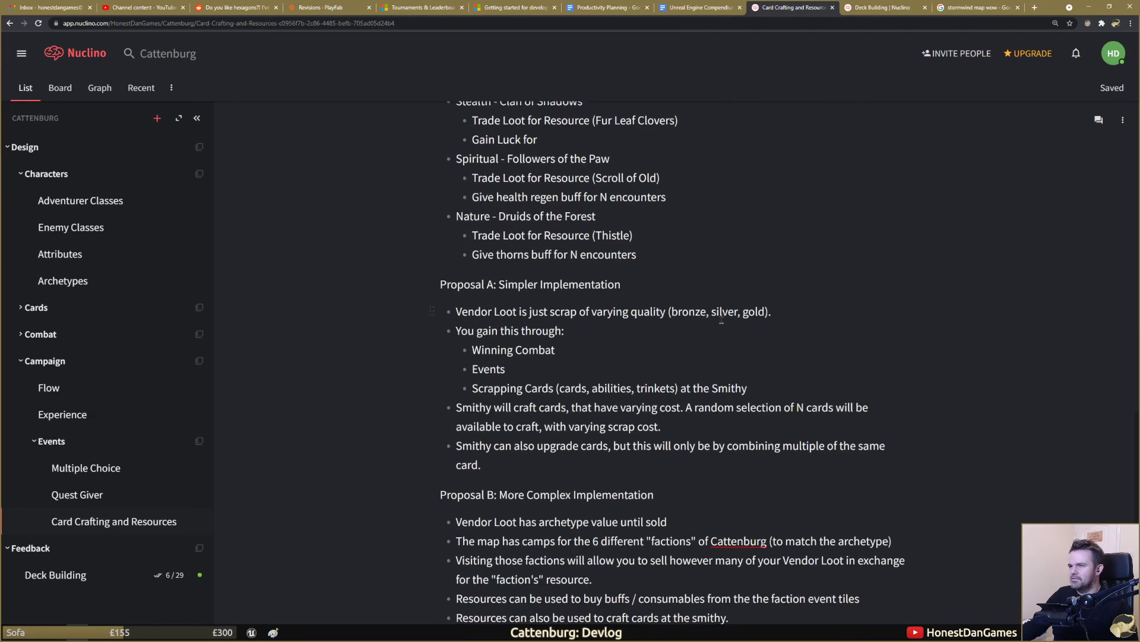
{"action": "left_click", "coordinate": [864, 7]}
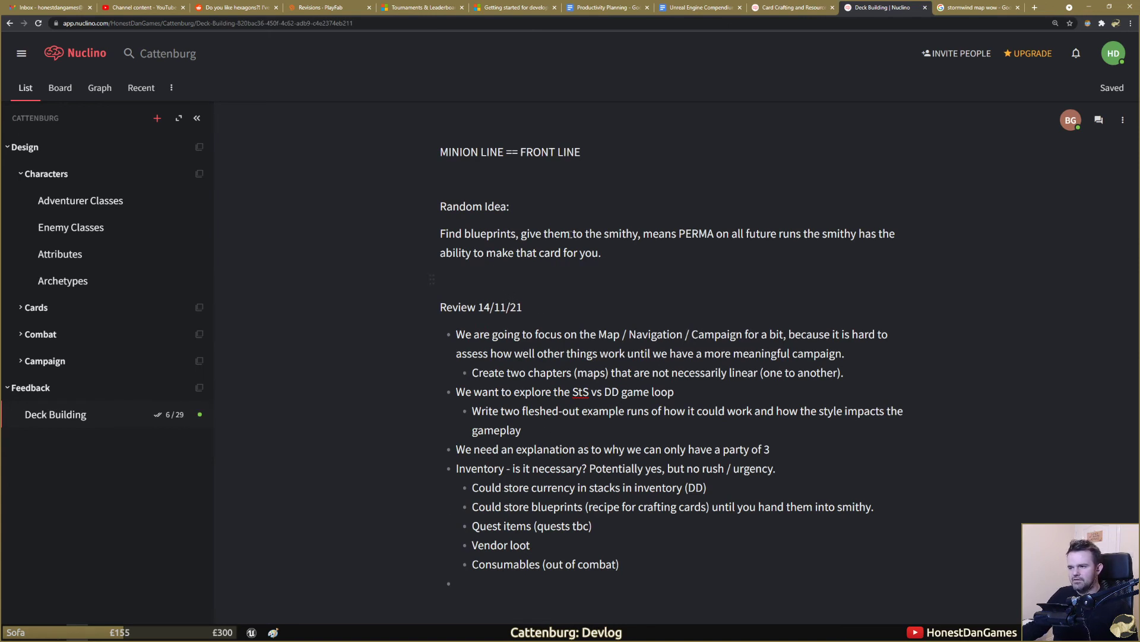
{"action": "left_click", "coordinate": [804, 10]}
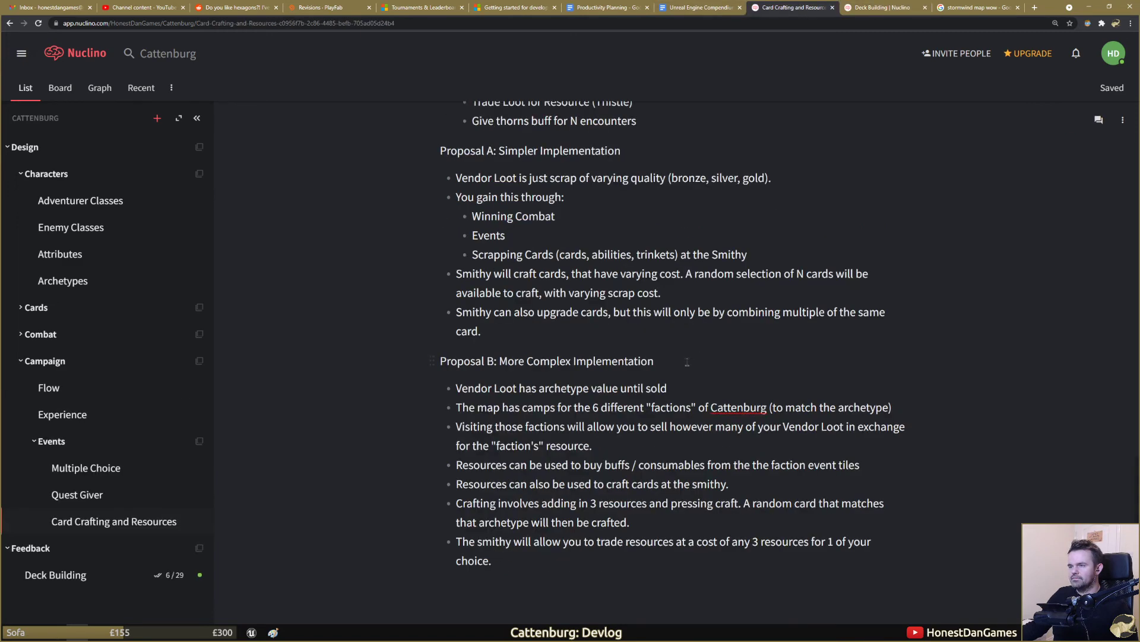
{"action": "left_click", "coordinate": [886, 8]}
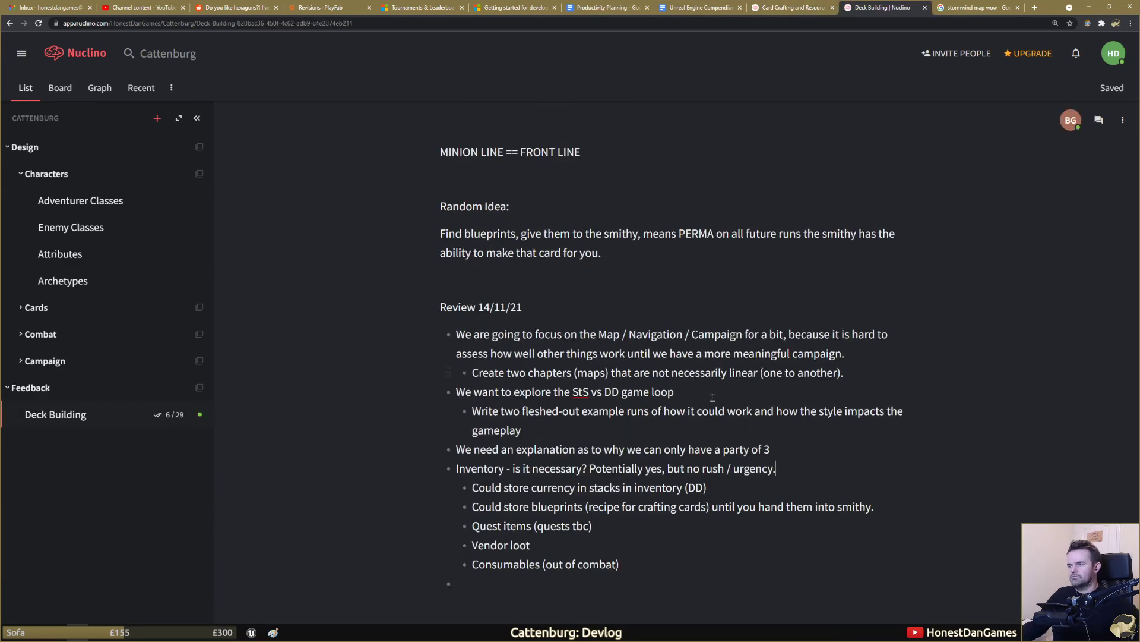
{"action": "left_click", "coordinate": [509, 583]}
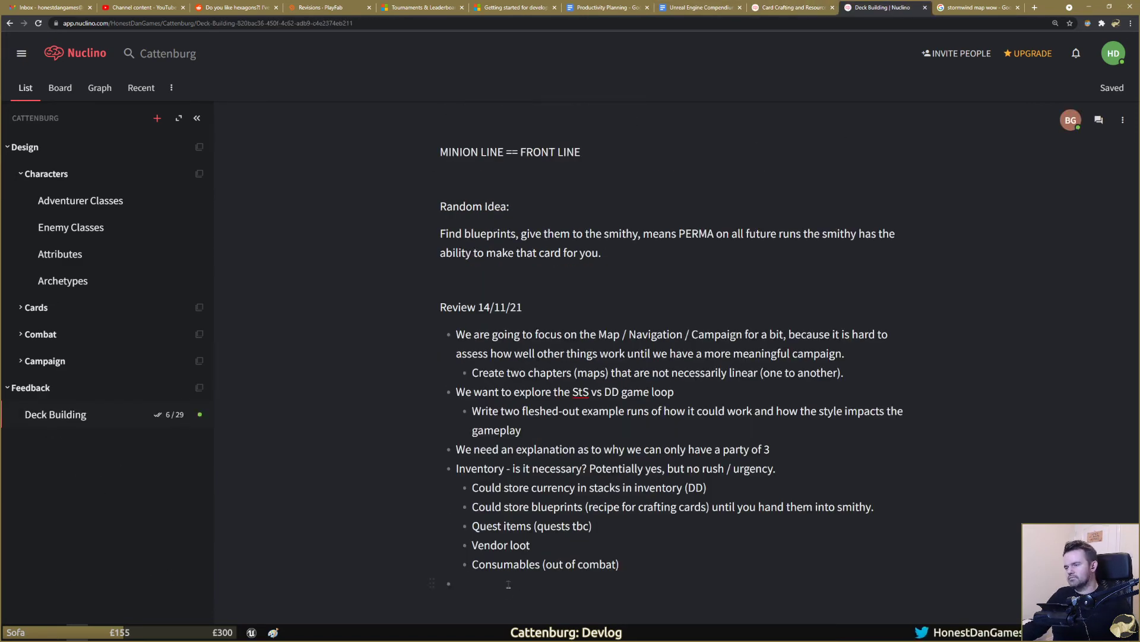
Step: Write the closing review bullet: unsure about proposals A and B, dependent on going StS or DD
{"action": "type", "text": "U"}
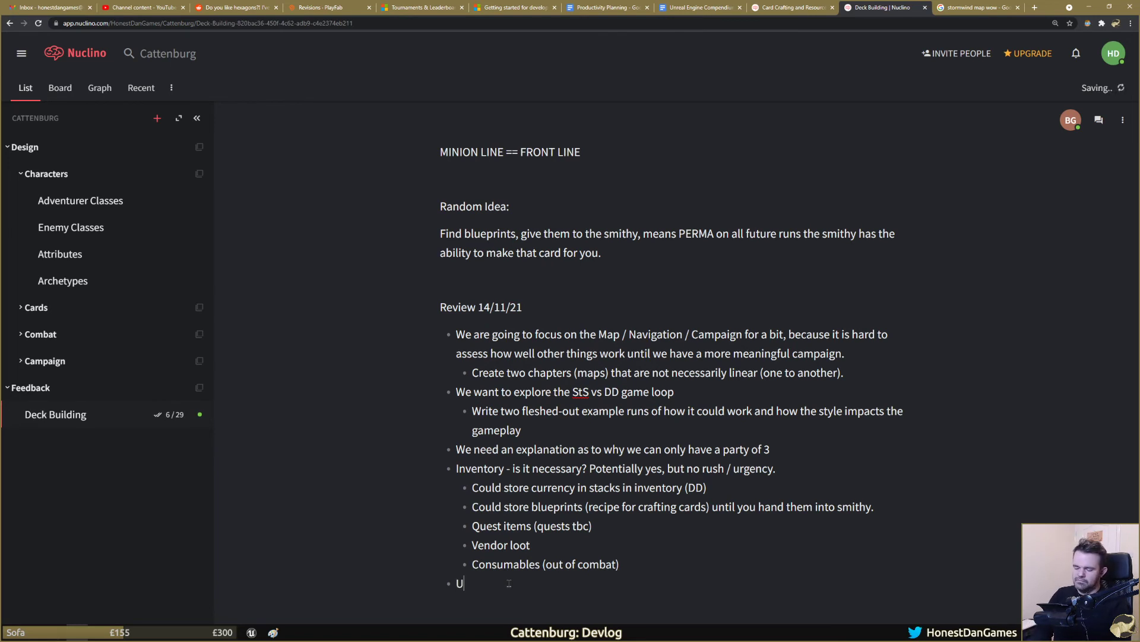
{"action": "type", "text": "nsure about pro"}
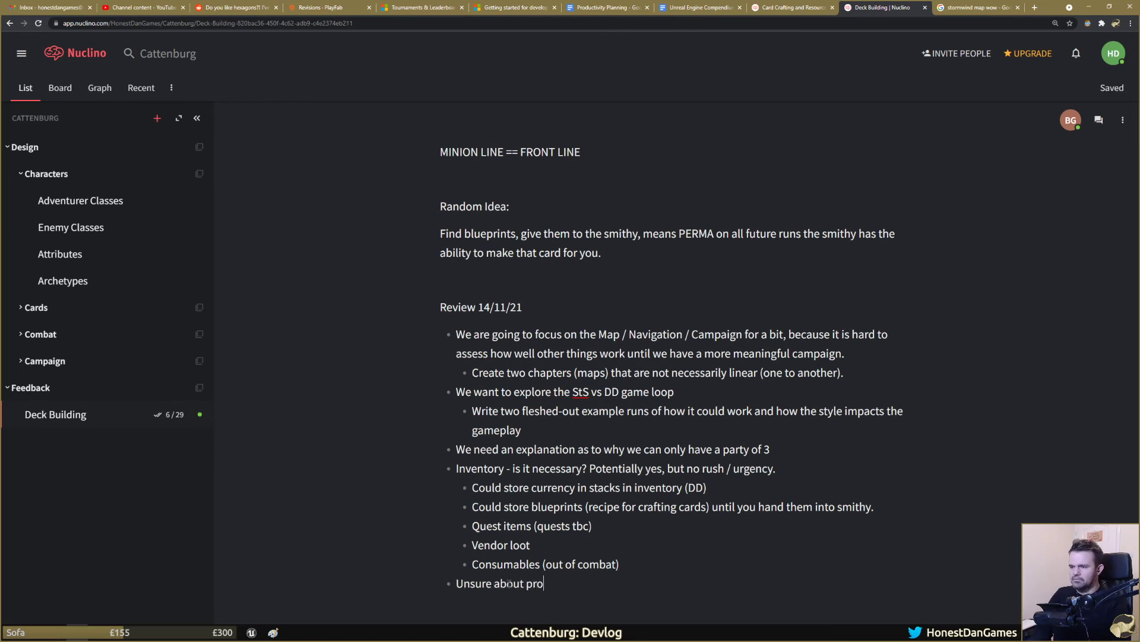
{"action": "type", "text": "posal A"}
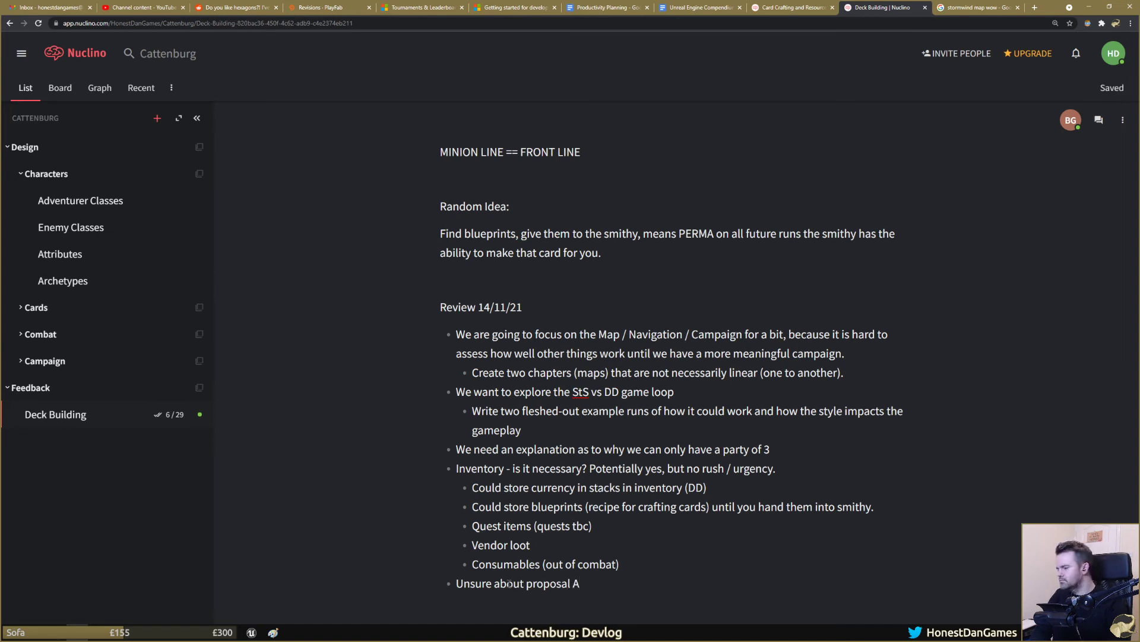
{"action": "type", "text": " and B -"}
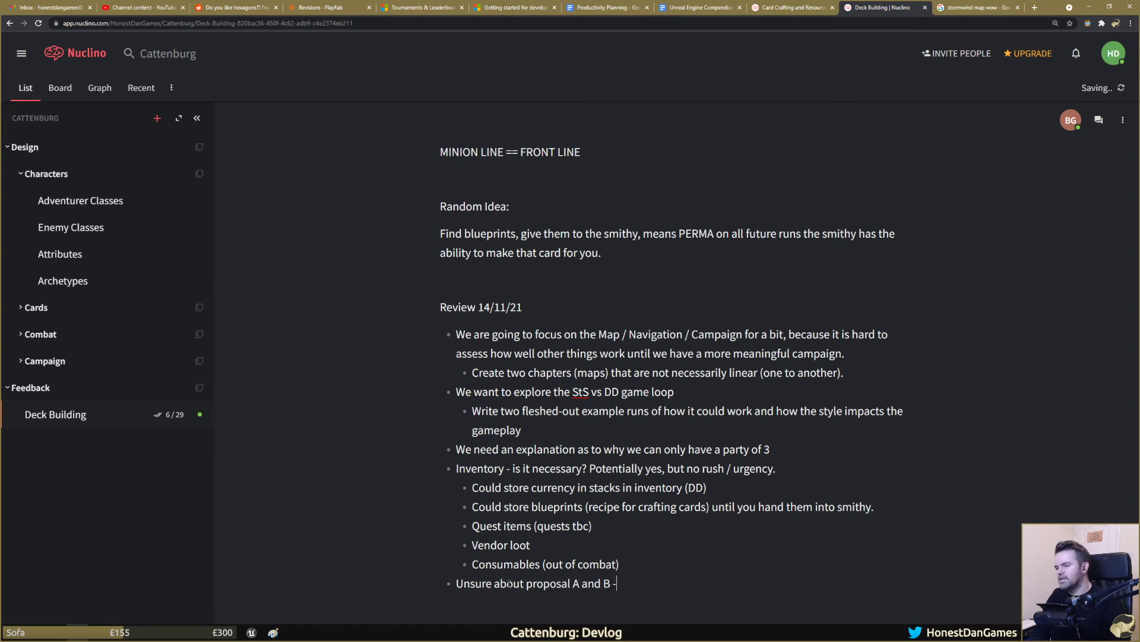
{"action": "type", "text": " need mor"}
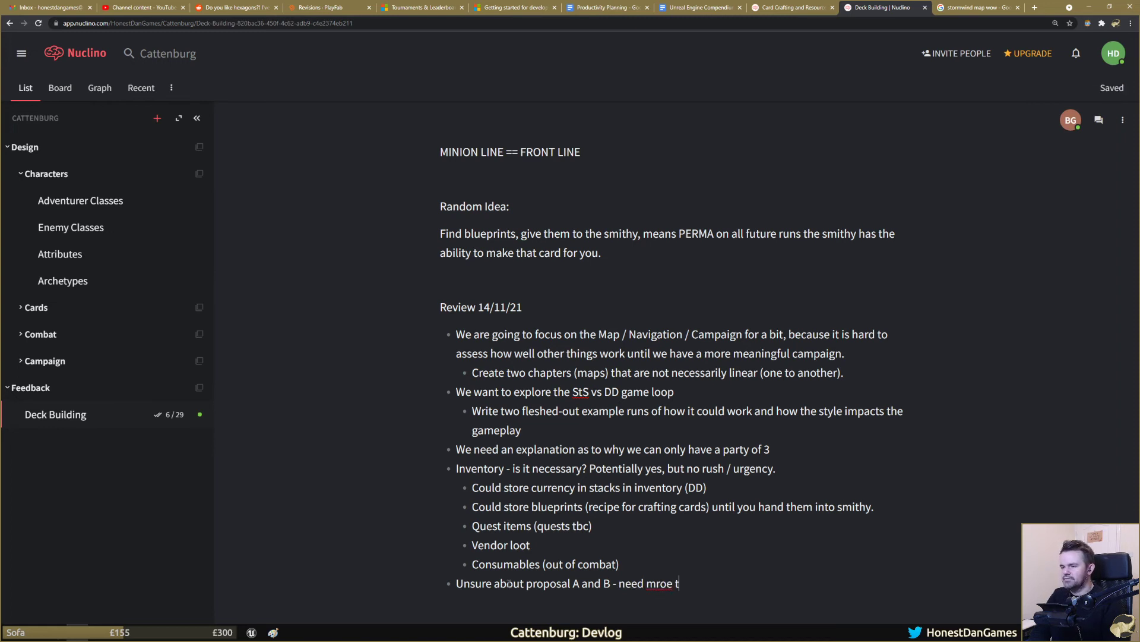
{"action": "type", "text": "e time to c"}
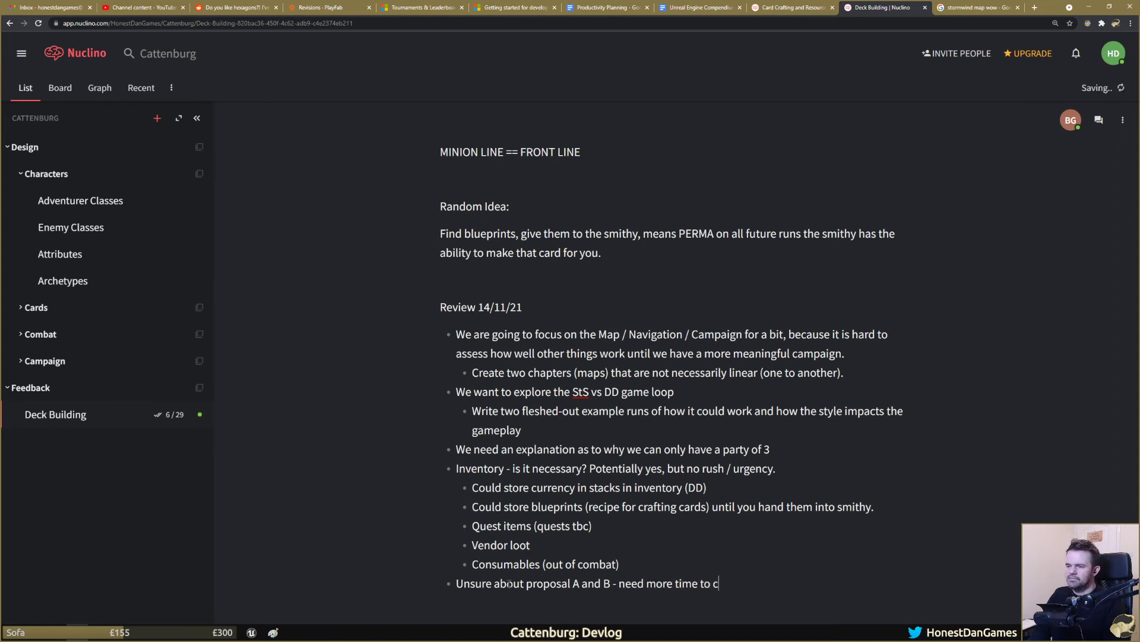
{"action": "type", "text": "onsider it, and it is "}
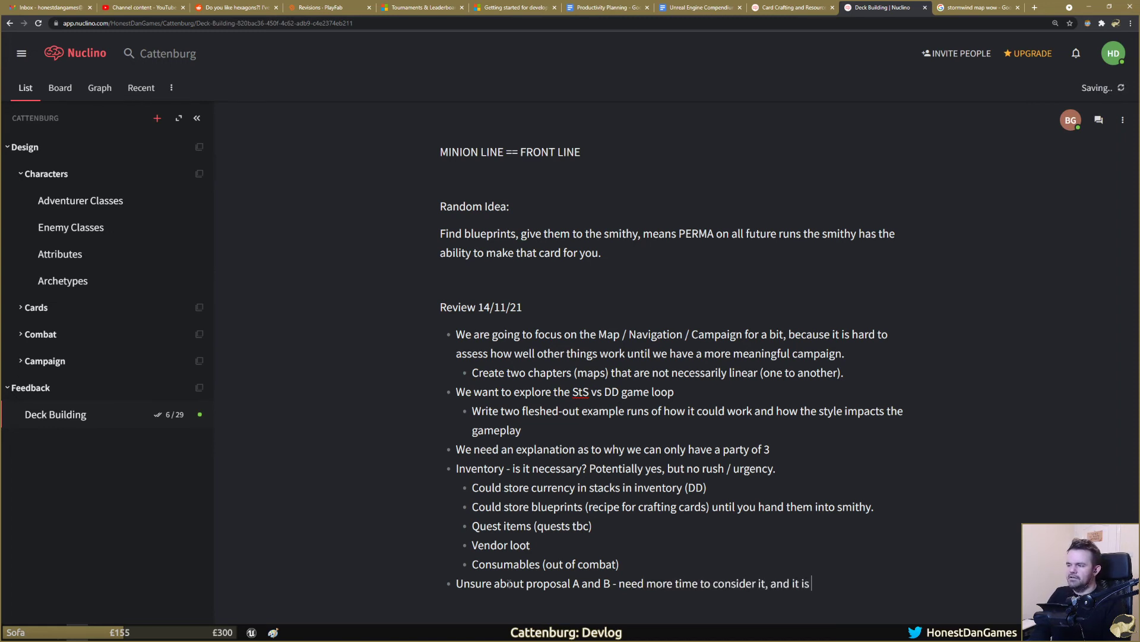
{"action": "type", "text": "dependent on "}
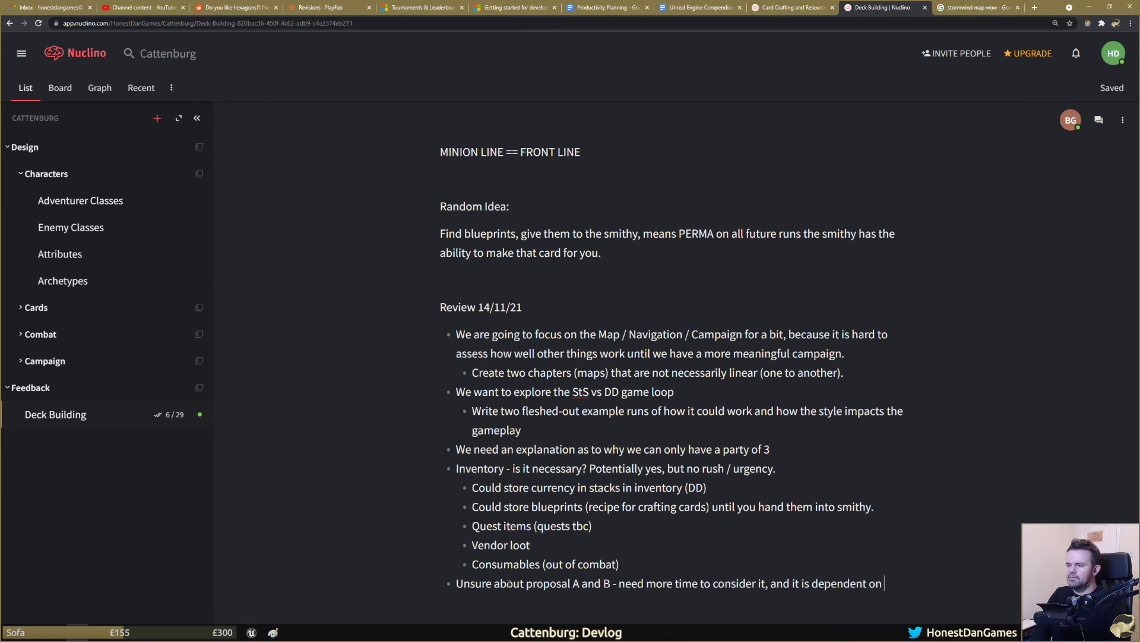
{"action": "type", "text": "whether we go StS v"}
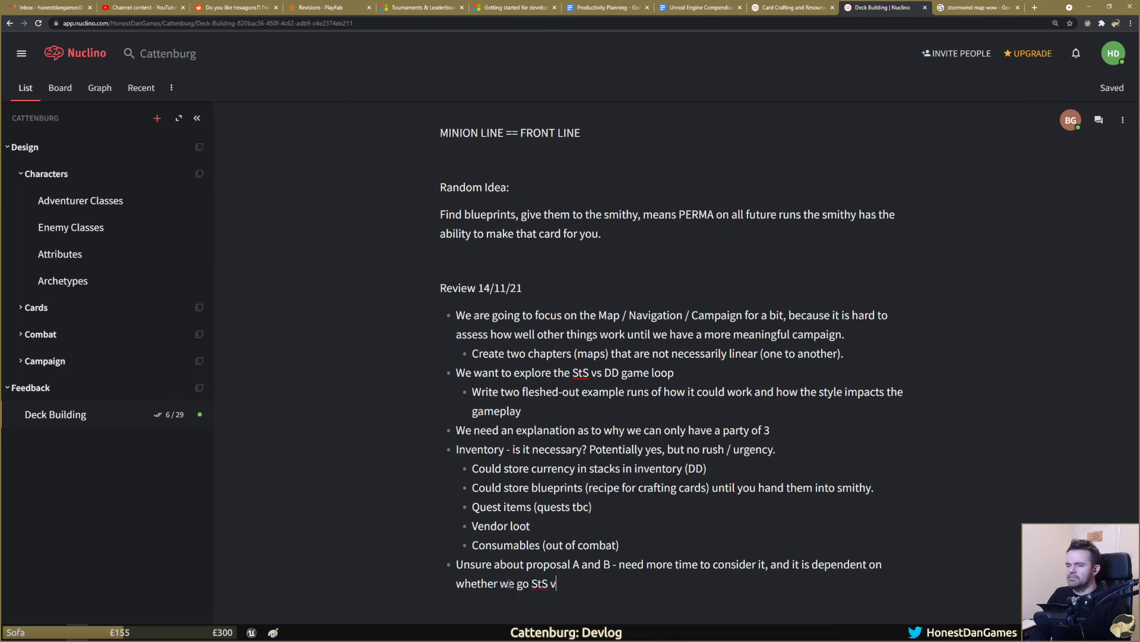
{"action": "key", "text": "BackSpace"}
{"action": "type", "text": "or DD."}
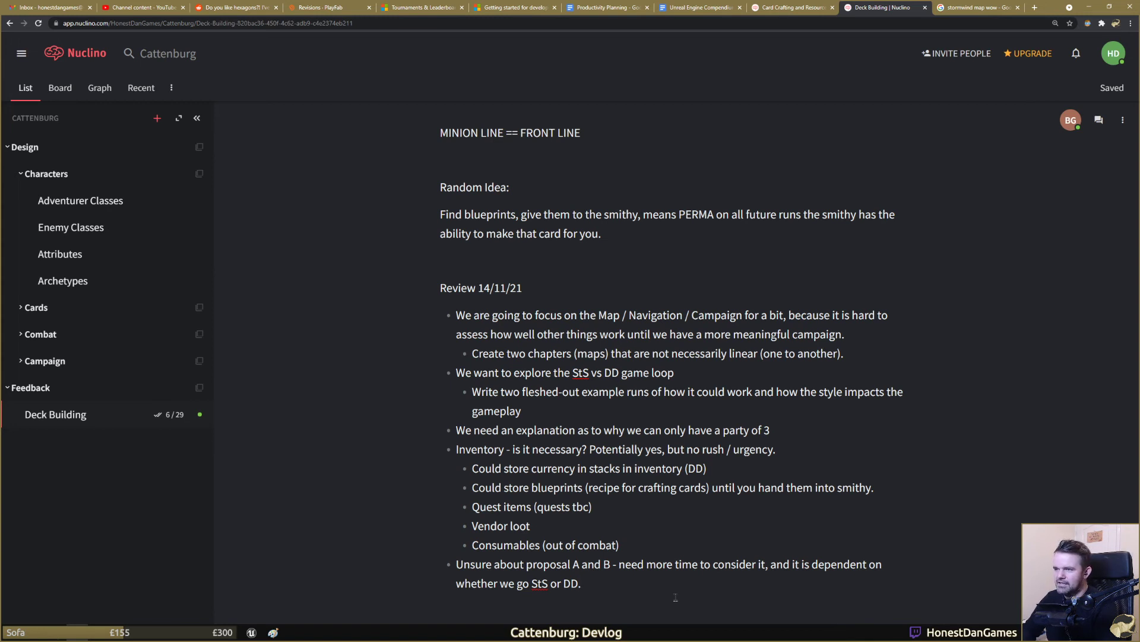
Step: Add a 'Goals' heading below the last review bullet
{"action": "key", "text": "Return"}
{"action": "key", "text": "Return"}
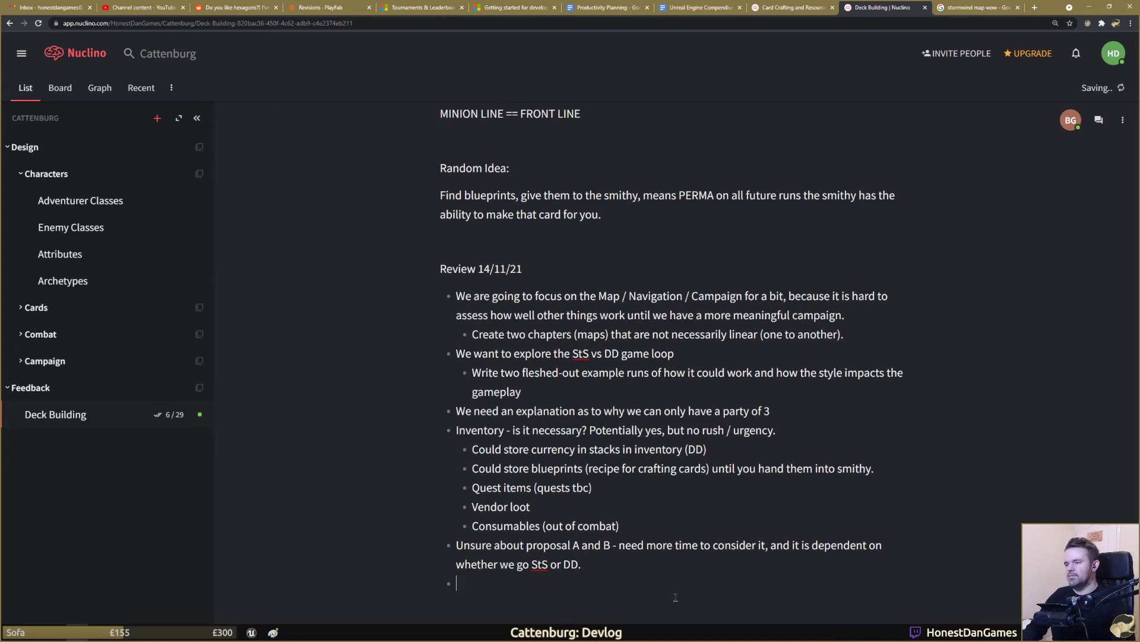
{"action": "type", "text": "Goals"}
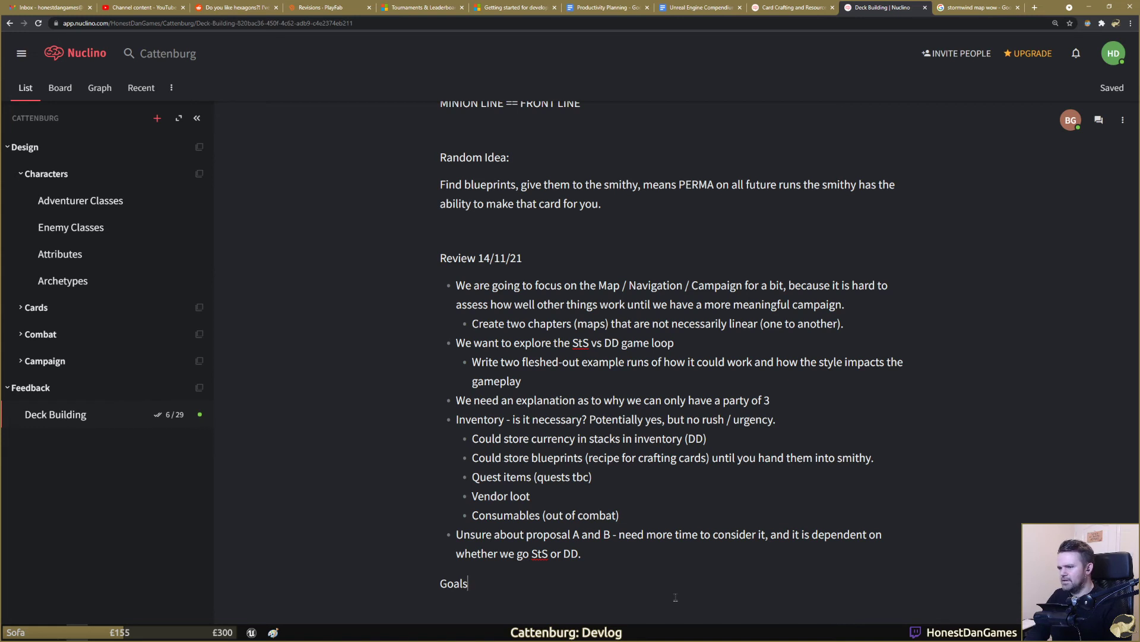
{"action": "key", "text": "Return"}
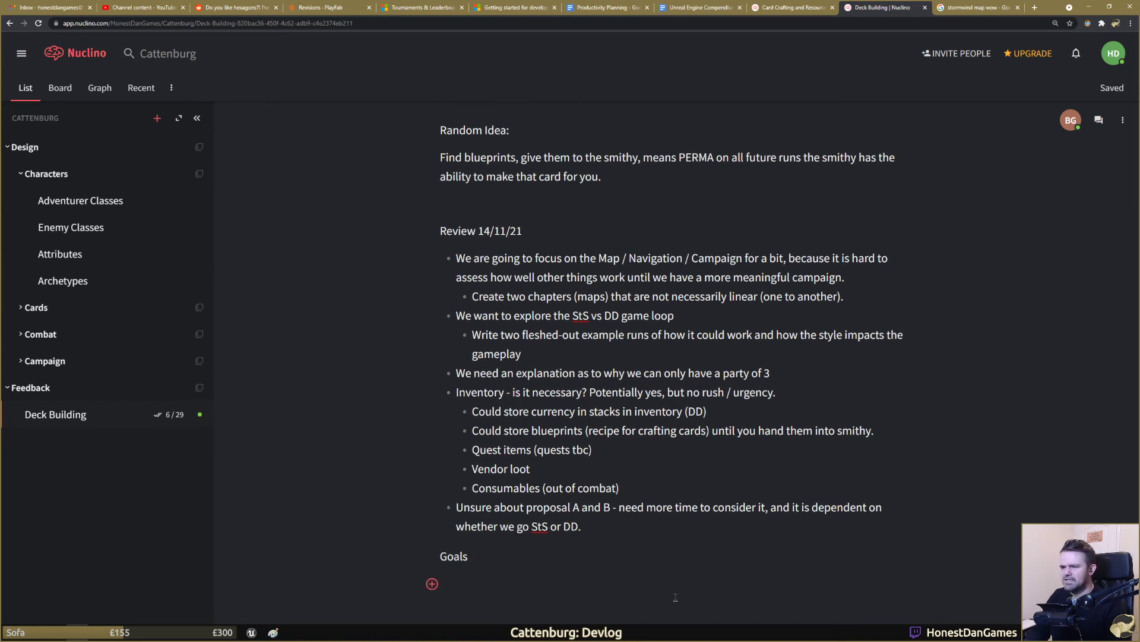
Step: Add the Goals bullet 'Explore (design wise) the key differences between StS and DD style (or potential hybrid)'
{"action": "type", "text": "- "}
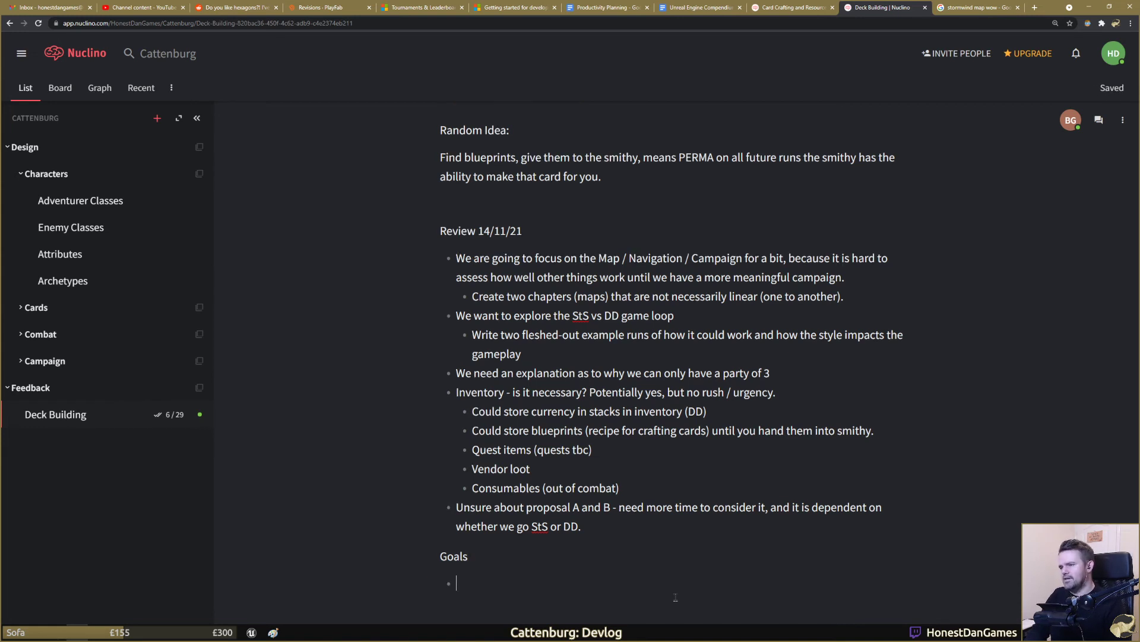
{"action": "type", "text": "Explore ("}
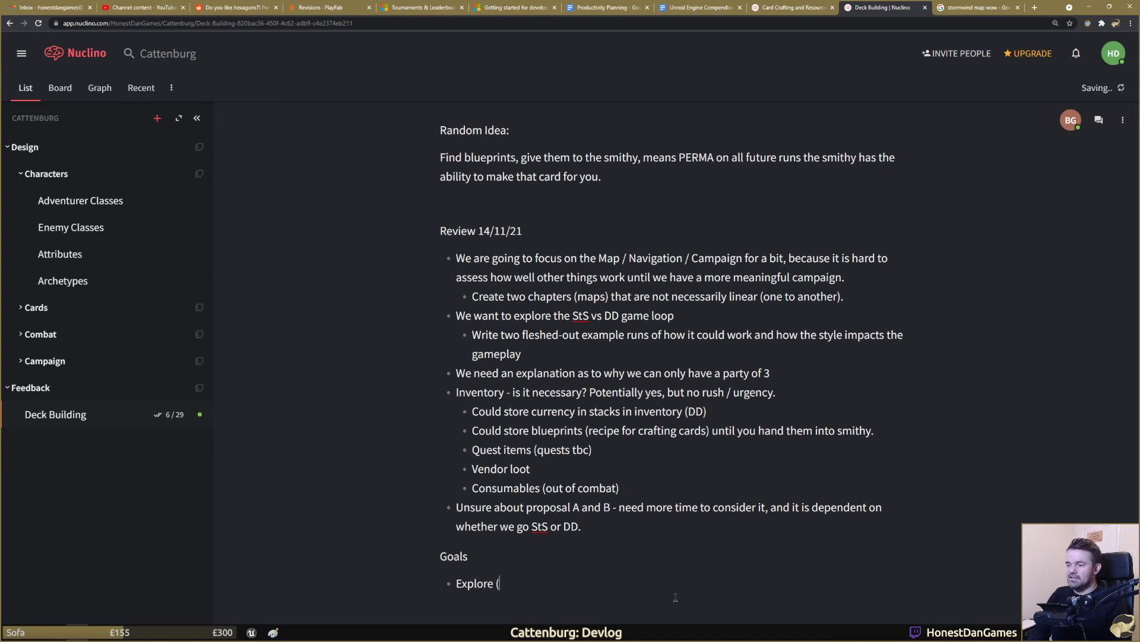
{"action": "type", "text": "design"}
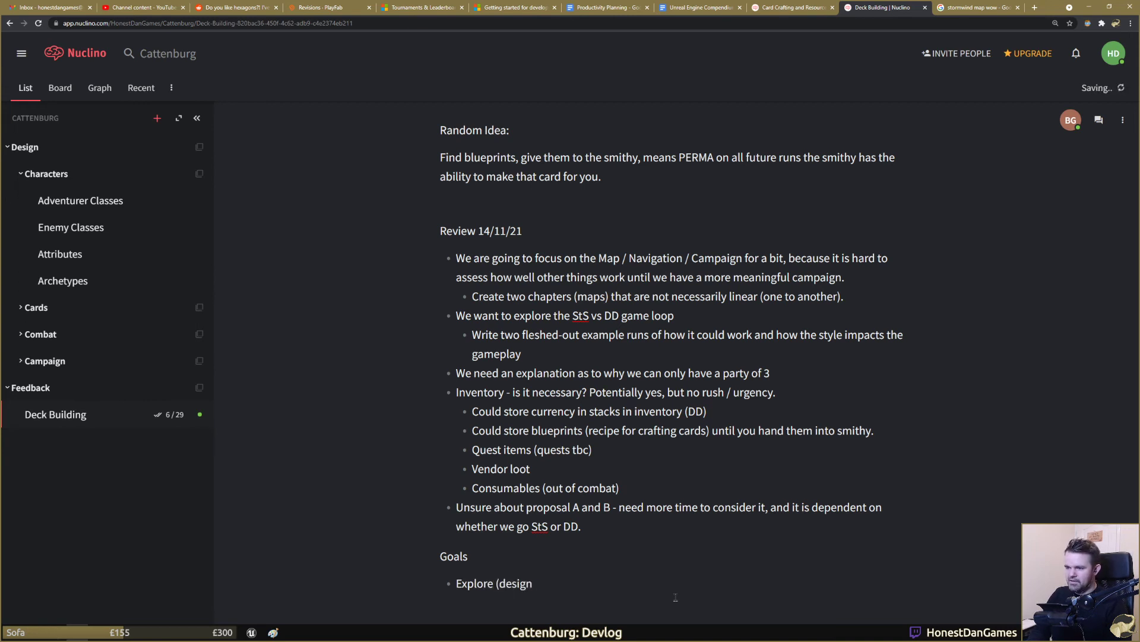
{"action": "type", "text": " wise)"}
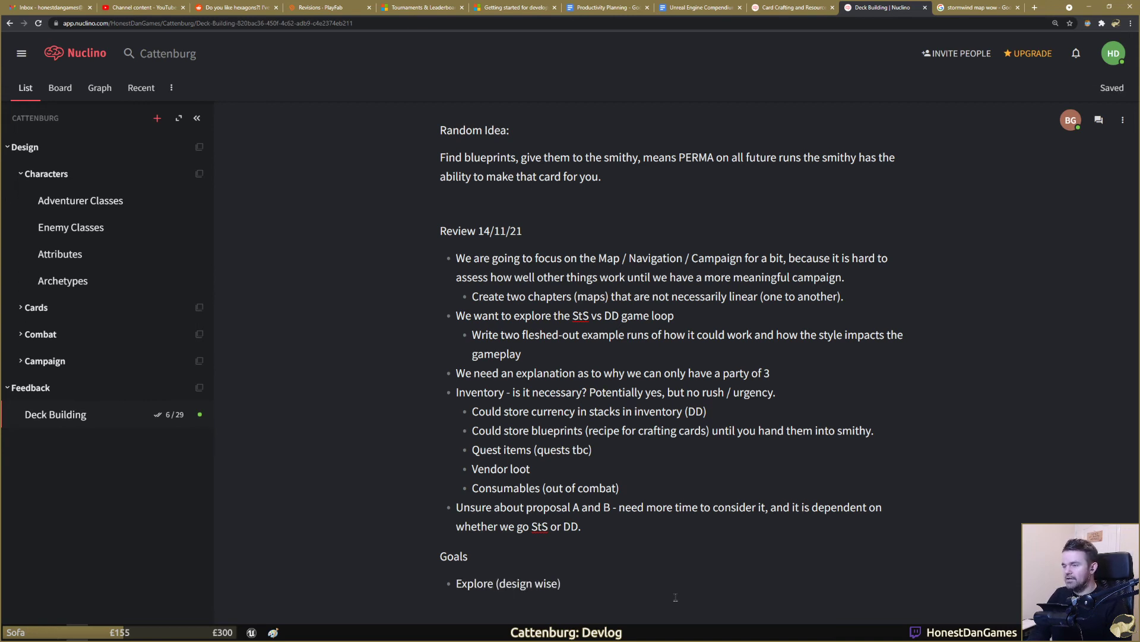
{"action": "type", "text": " the key c"}
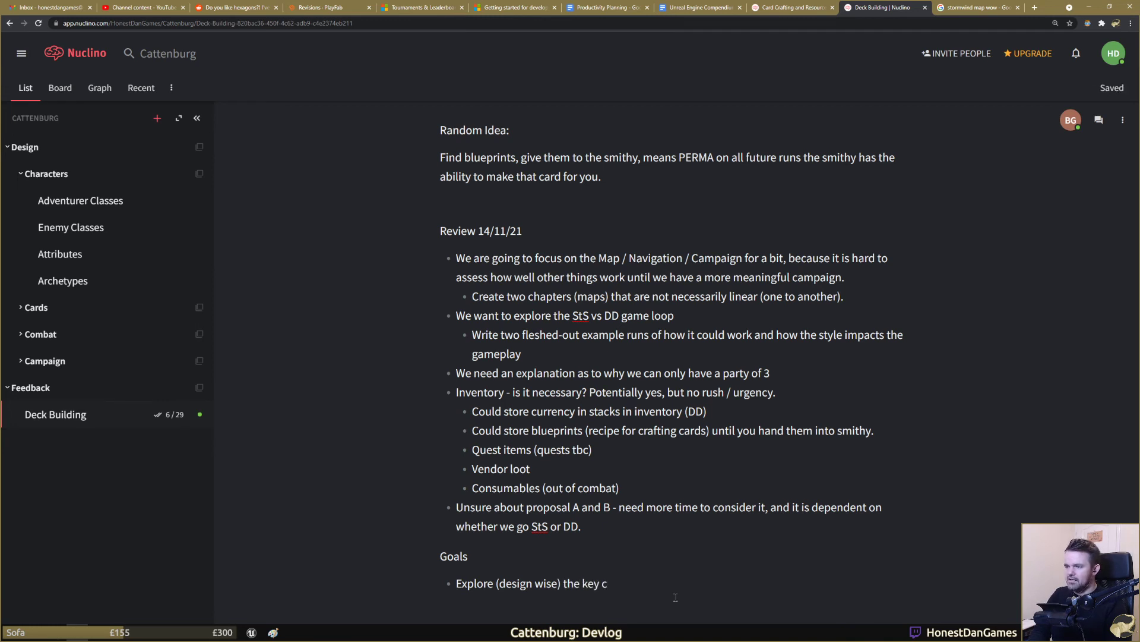
{"action": "key", "text": "BackSpace"}
{"action": "type", "text": "differences betw"}
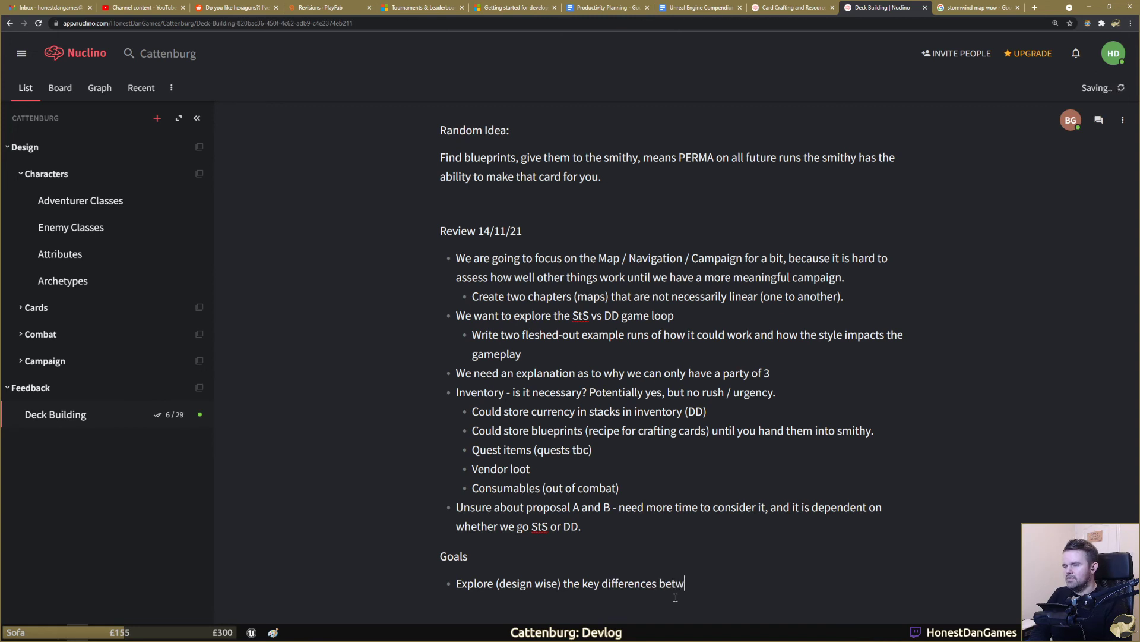
{"action": "type", "text": "een StS "}
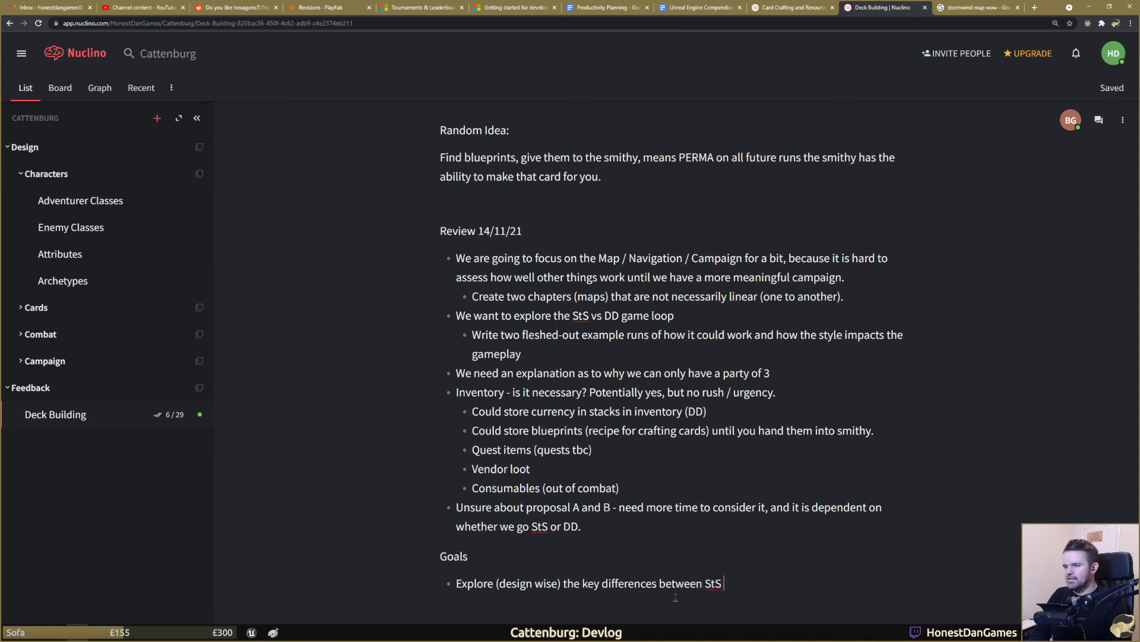
{"action": "type", "text": "and DD style"}
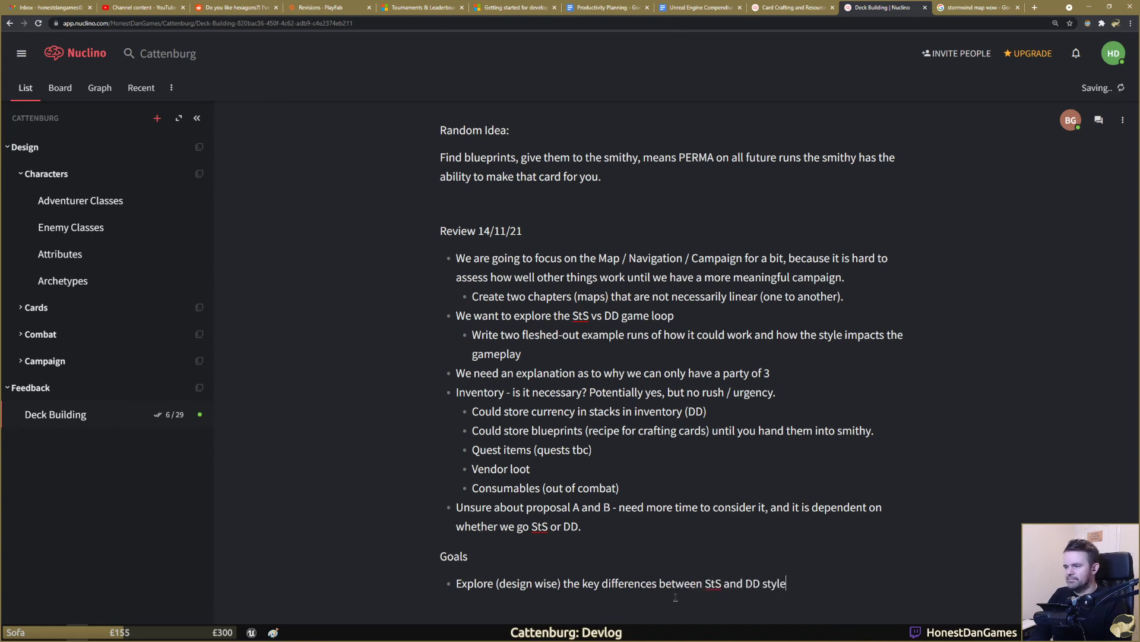
{"action": "key", "text": "Return"}
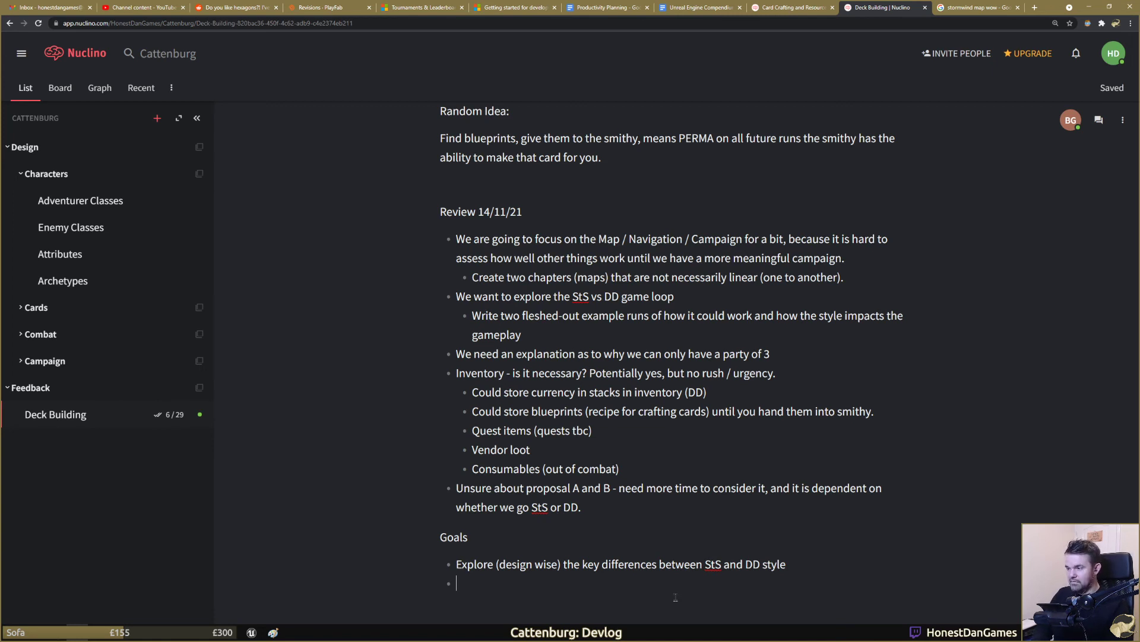
{"action": "left_click", "coordinate": [814, 565]}
{"action": "type", "text": "("}
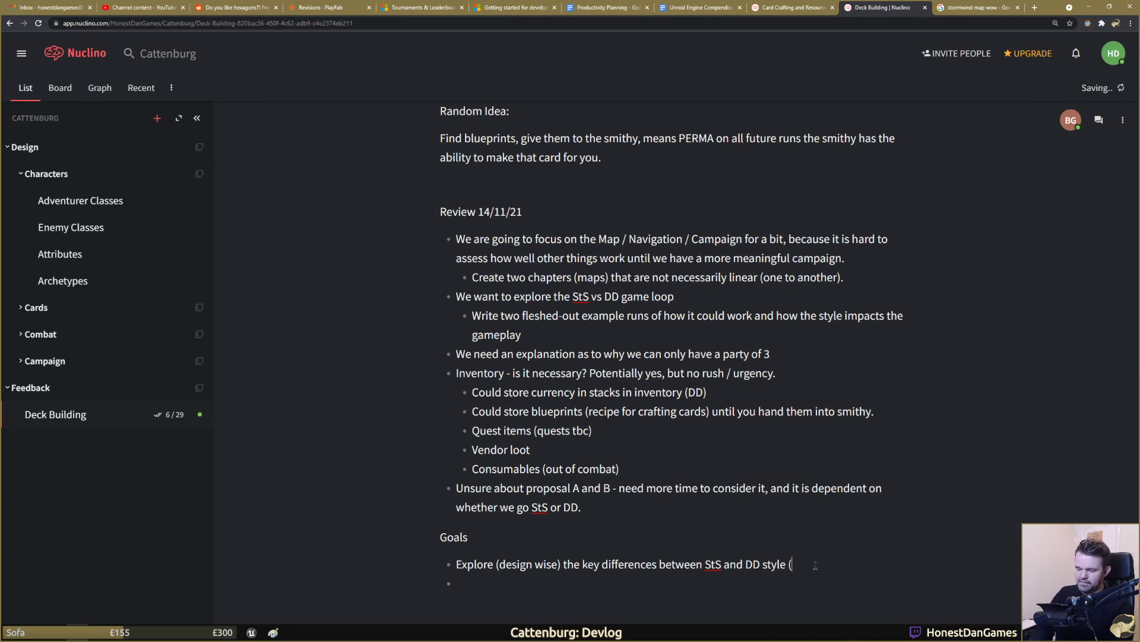
{"action": "type", "text": "or potential"}
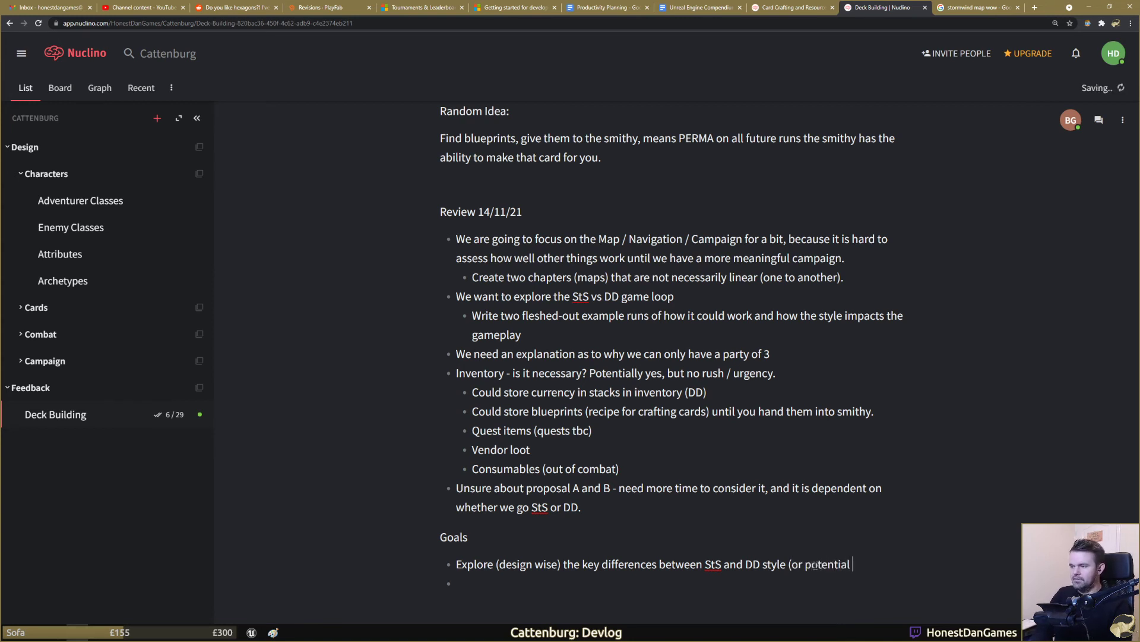
{"action": "type", "text": " hybrid)"}
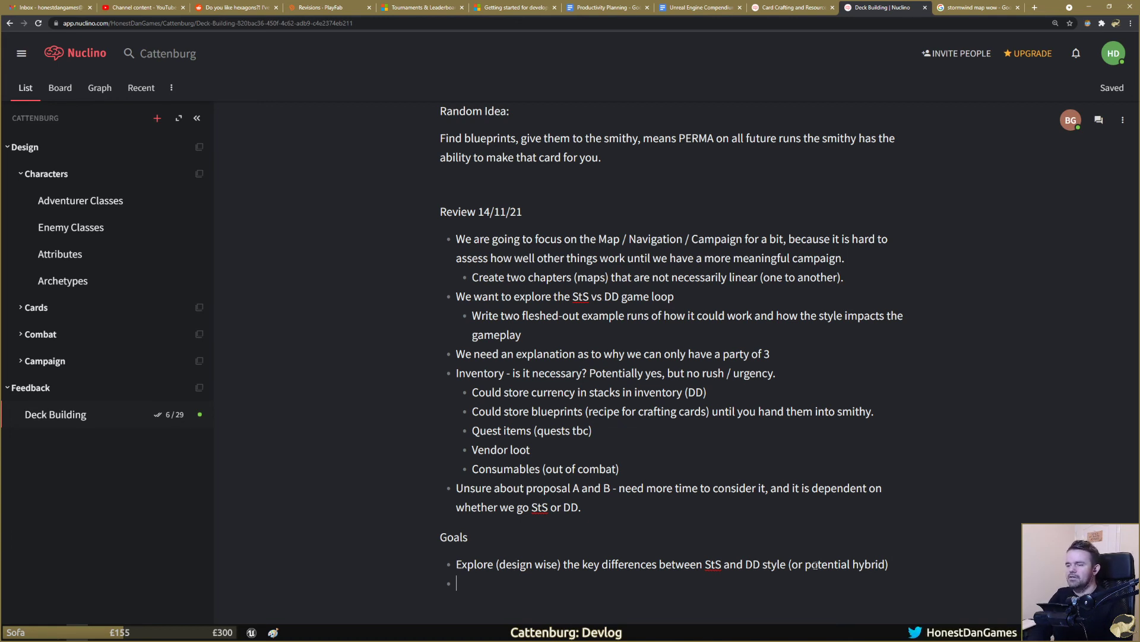
Step: Add Goals bullets 'Look at 3D (new) implementation for the map / node graph' and 'Think about explanation for limited party size'
{"action": "type", "text": "Look at 3D "}
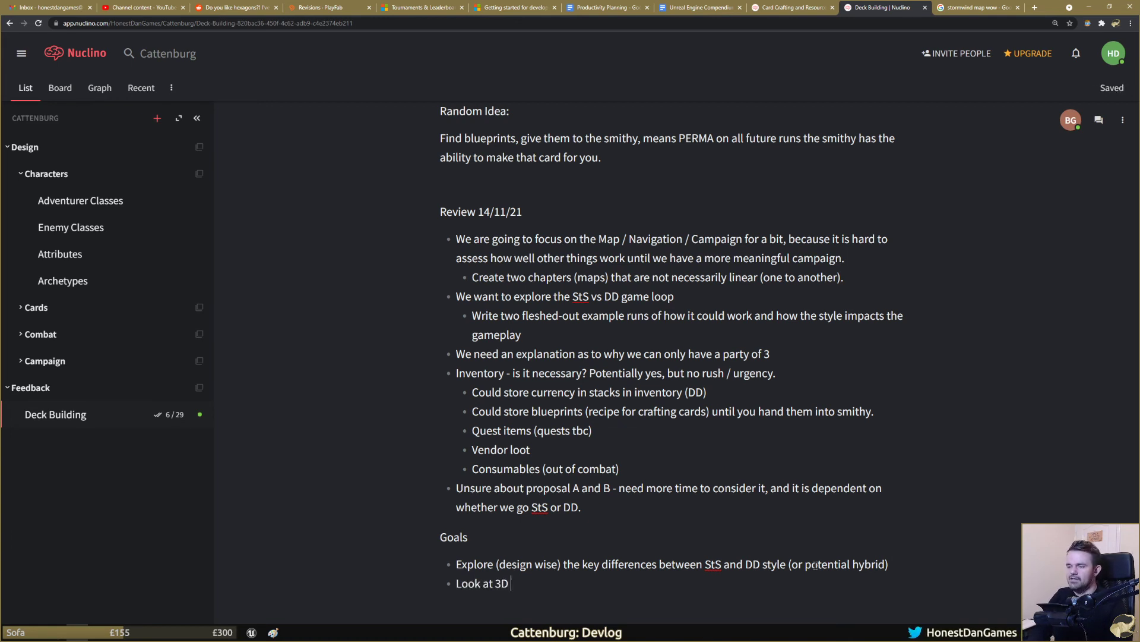
{"action": "type", "text": "(new) implementati"}
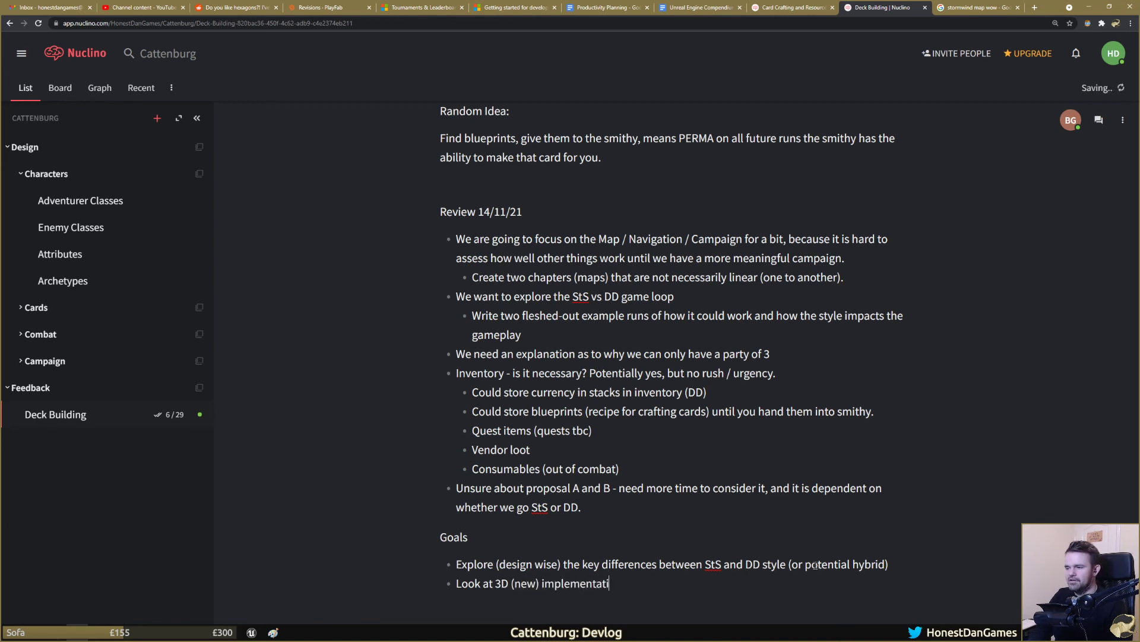
{"action": "type", "text": "on for the map /"}
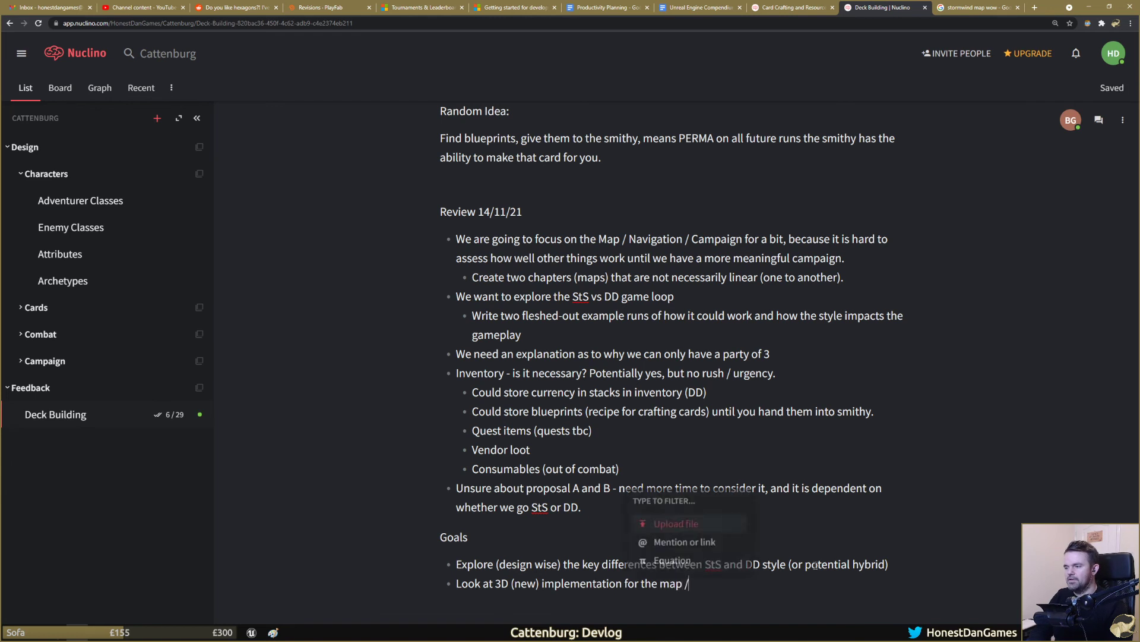
{"action": "type", "text": " node graph"}
{"action": "key", "text": "Return"}
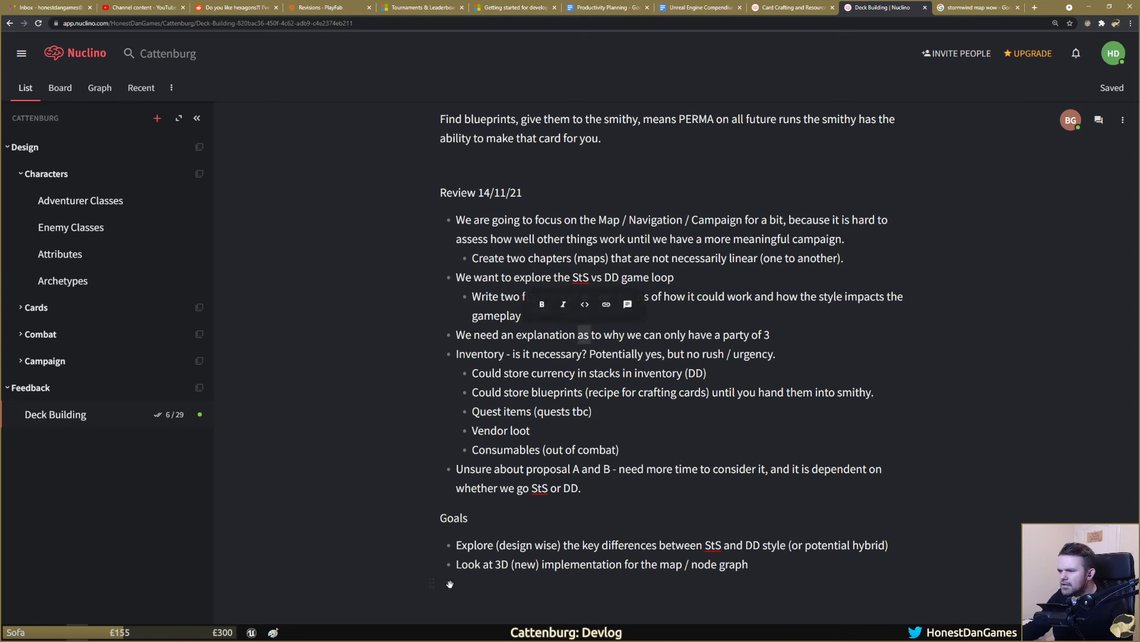
{"action": "type", "text": "Thgis"}
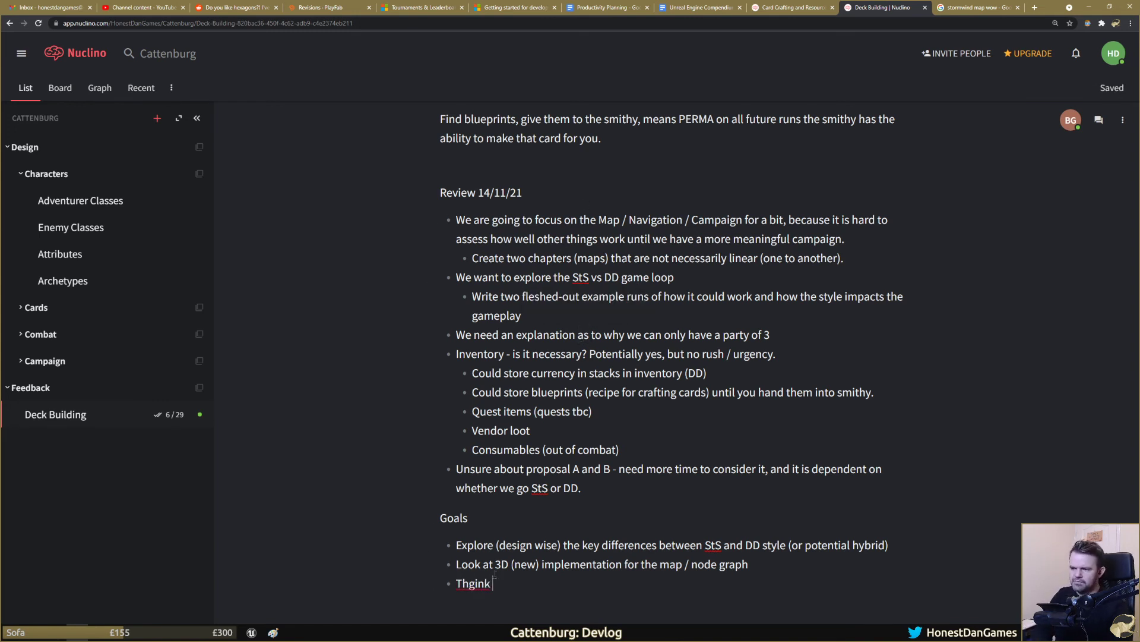
{"action": "key", "text": "BackSpace"}
{"action": "key", "text": "BackSpace"}
{"action": "key", "text": "BackSpace"}
{"action": "type", "text": "ink a"}
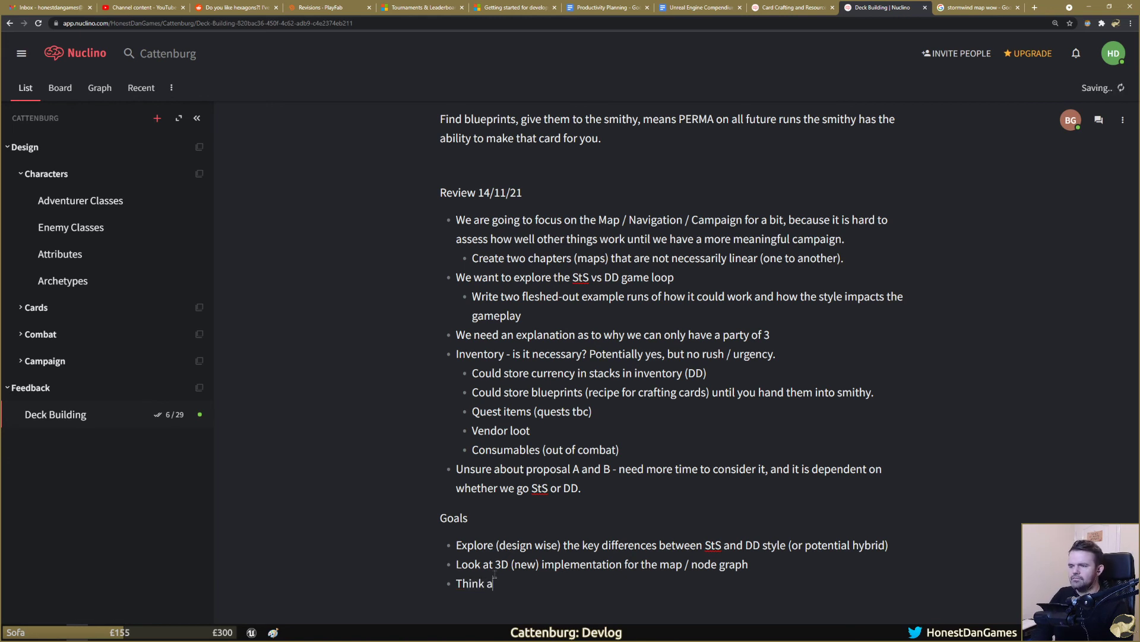
{"action": "type", "text": "bout explanation fo"}
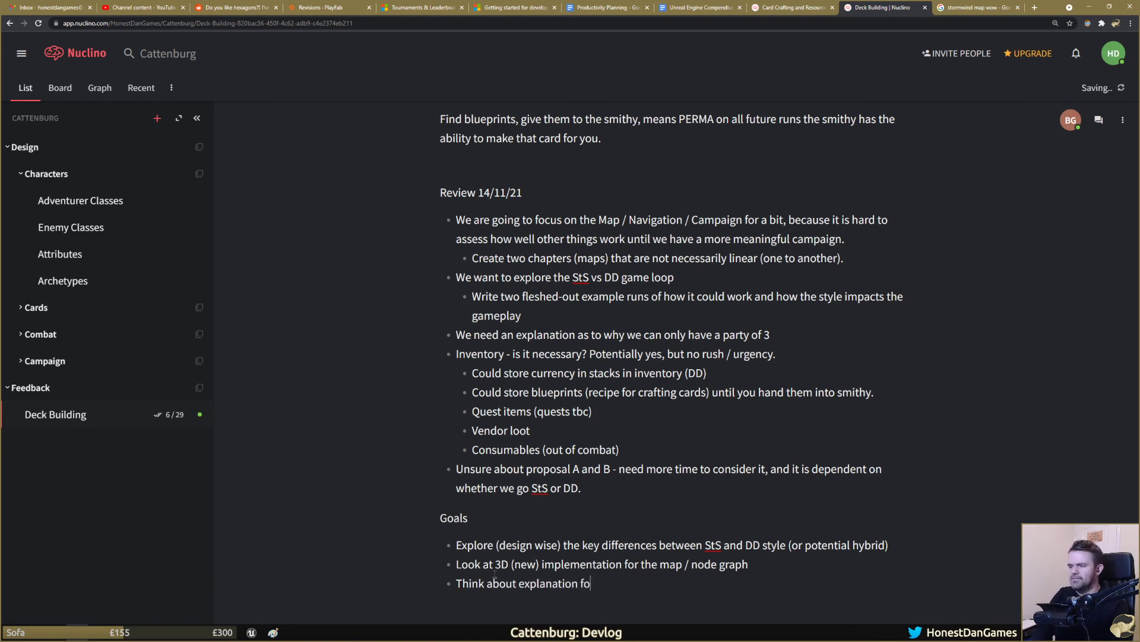
{"action": "type", "text": "r limited "}
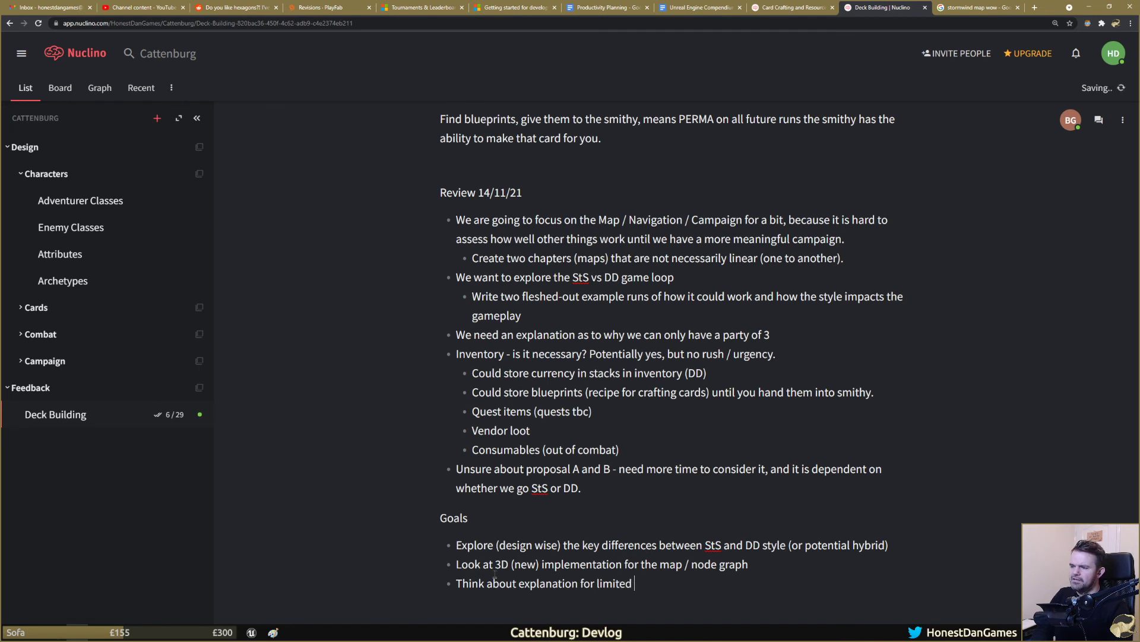
{"action": "type", "text": "party size"}
{"action": "key", "text": "Return"}
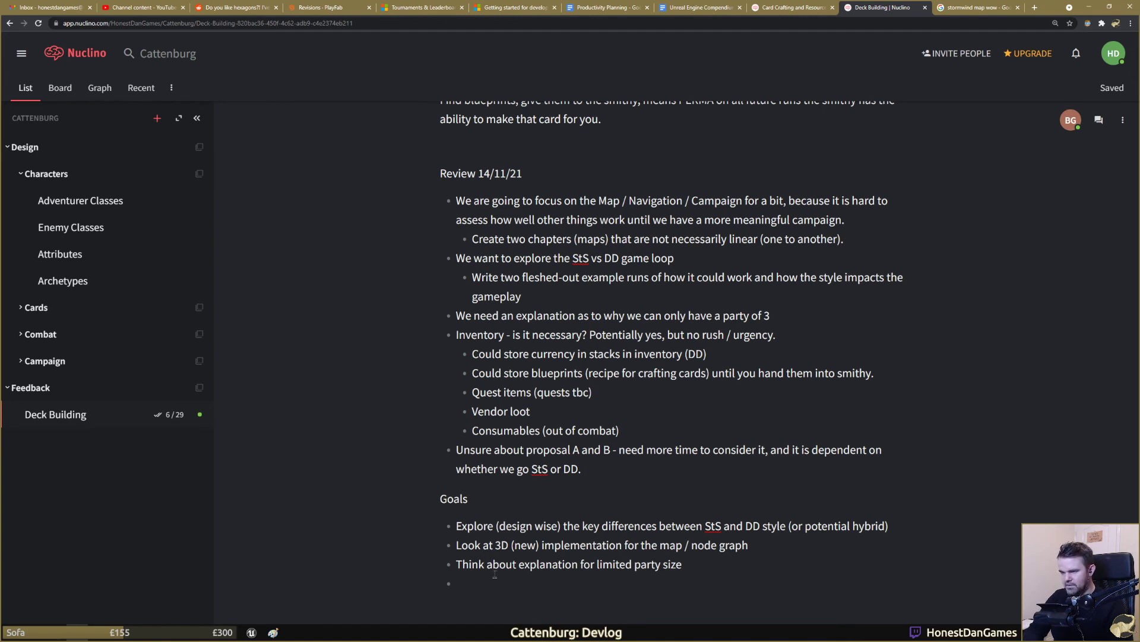
Step: Add the Goals bullet 'Think about how future bosses could work - do they need more than just stats + abilities'
{"action": "type", "text": "Think about bno"}
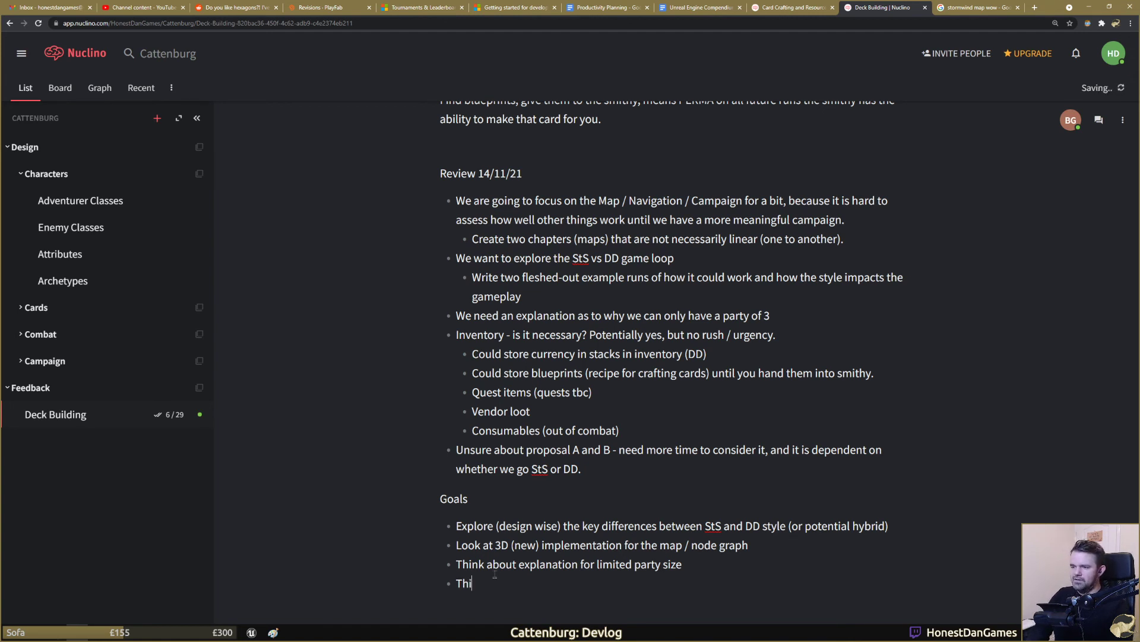
{"action": "key", "text": "BackSpace"}
{"action": "key", "text": "BackSpace"}
{"action": "key", "text": "BackSpace"}
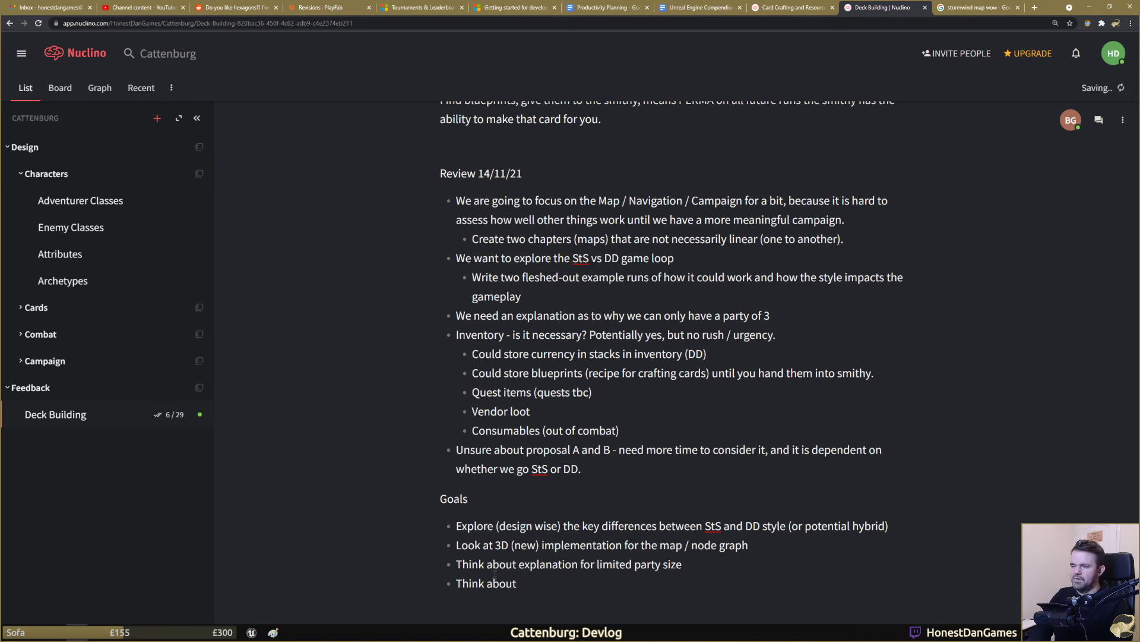
{"action": "type", "text": "how b"}
{"action": "key", "text": "BackSpace"}
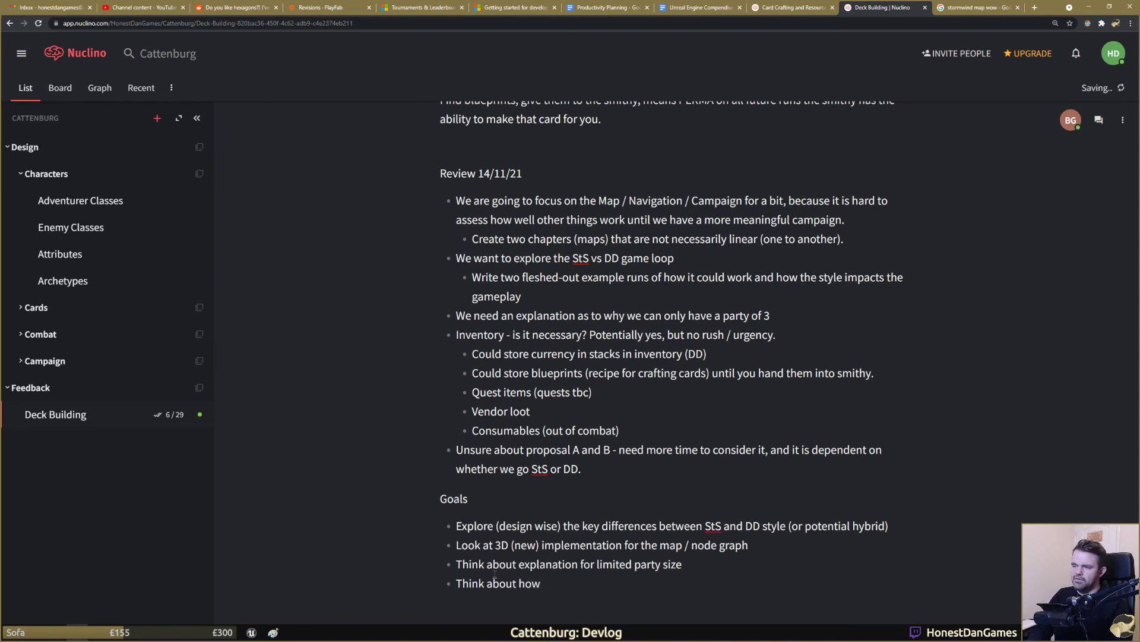
{"action": "type", "text": "future bosses cou"}
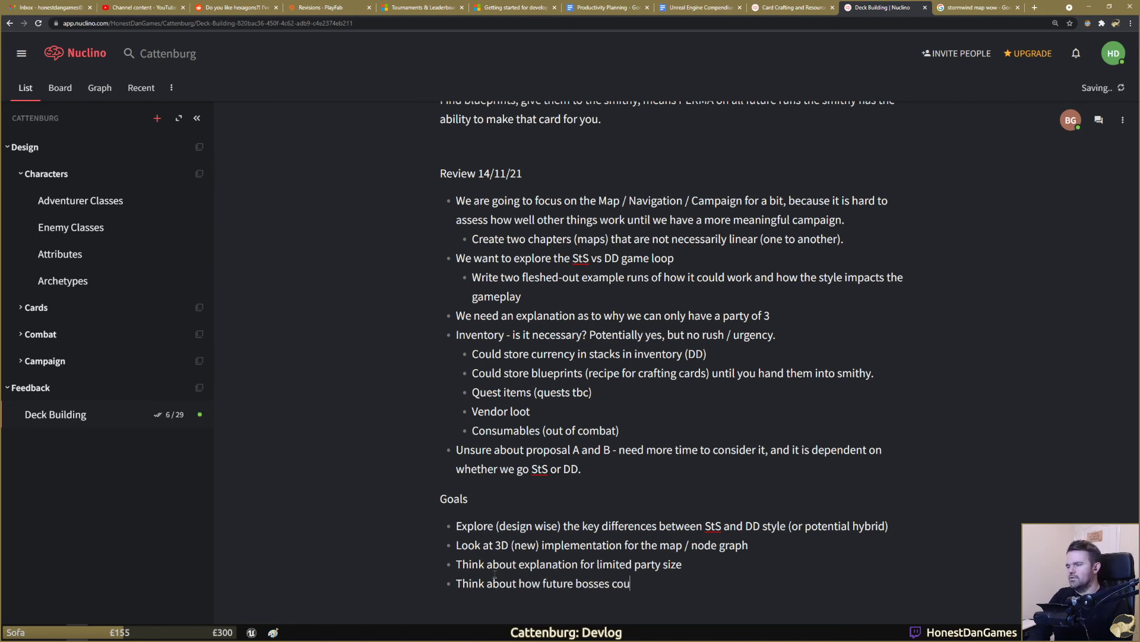
{"action": "type", "text": "ld work - d"}
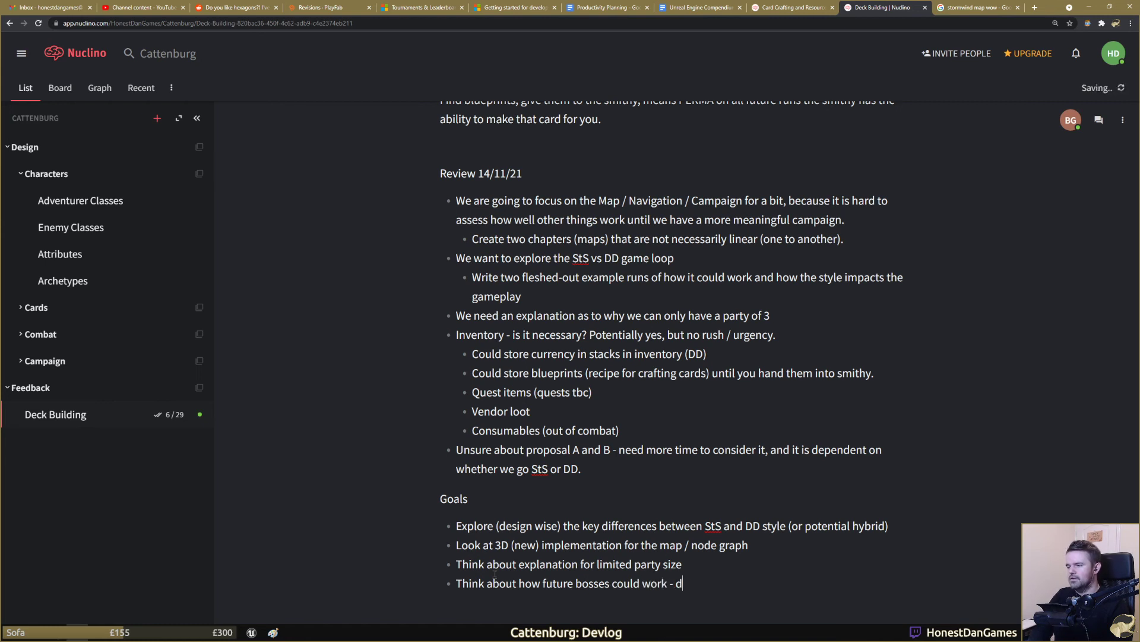
{"action": "type", "text": "o the"}
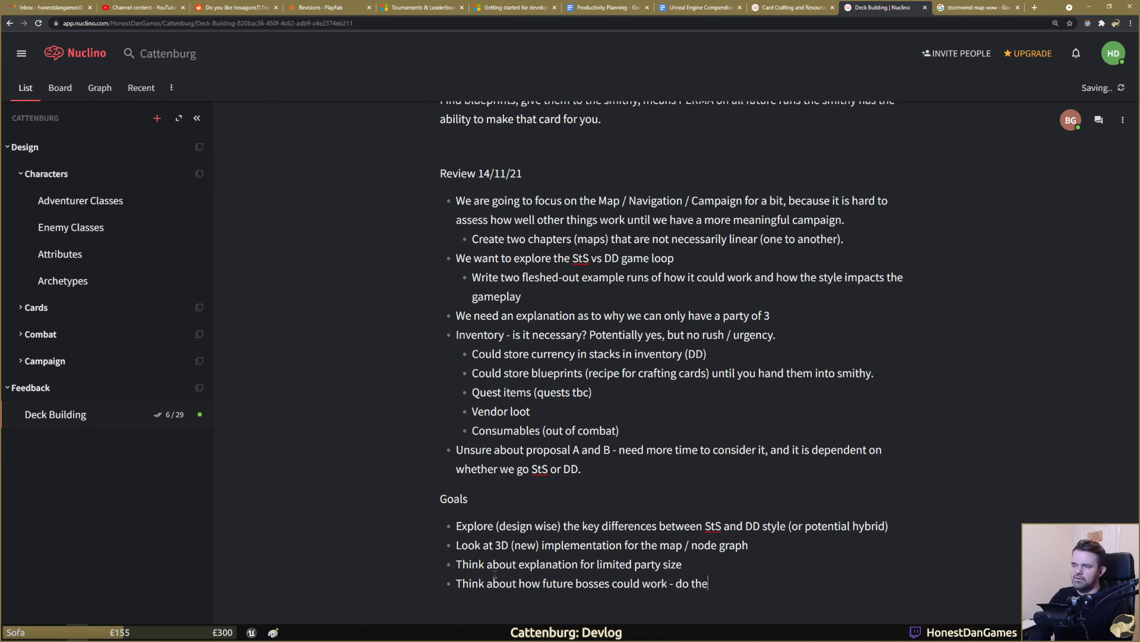
{"action": "type", "text": "y need more than just"}
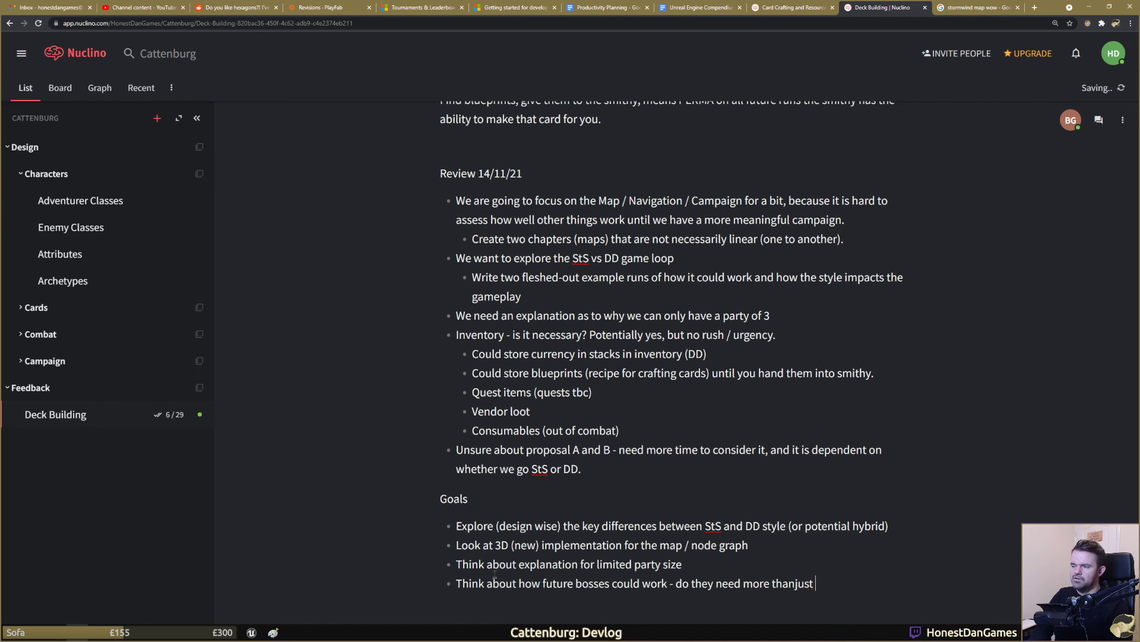
{"action": "key", "text": "BackSpace"}
{"action": "key", "text": "BackSpace"}
{"action": "key", "text": "BackSpace"}
{"action": "key", "text": "BackSpace"}
{"action": "key", "text": "BackSpace"}
{"action": "type", "text": "just stats ="}
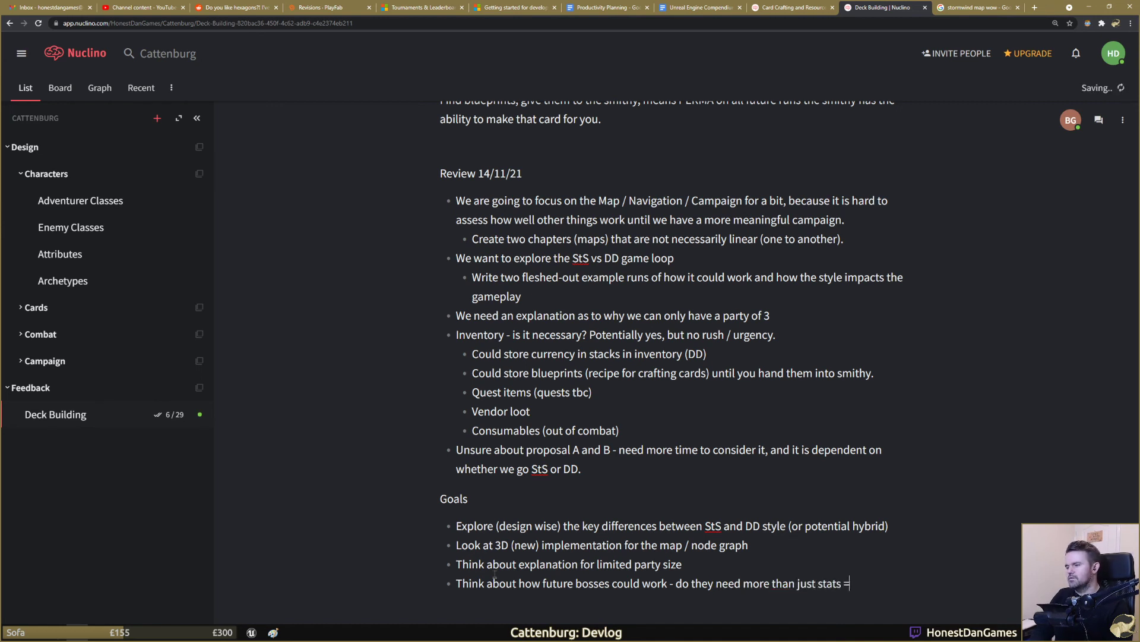
{"action": "key", "text": "BackSpace"}
{"action": "key", "text": "BackSpace"}
{"action": "type", "text": "+ abilities."}
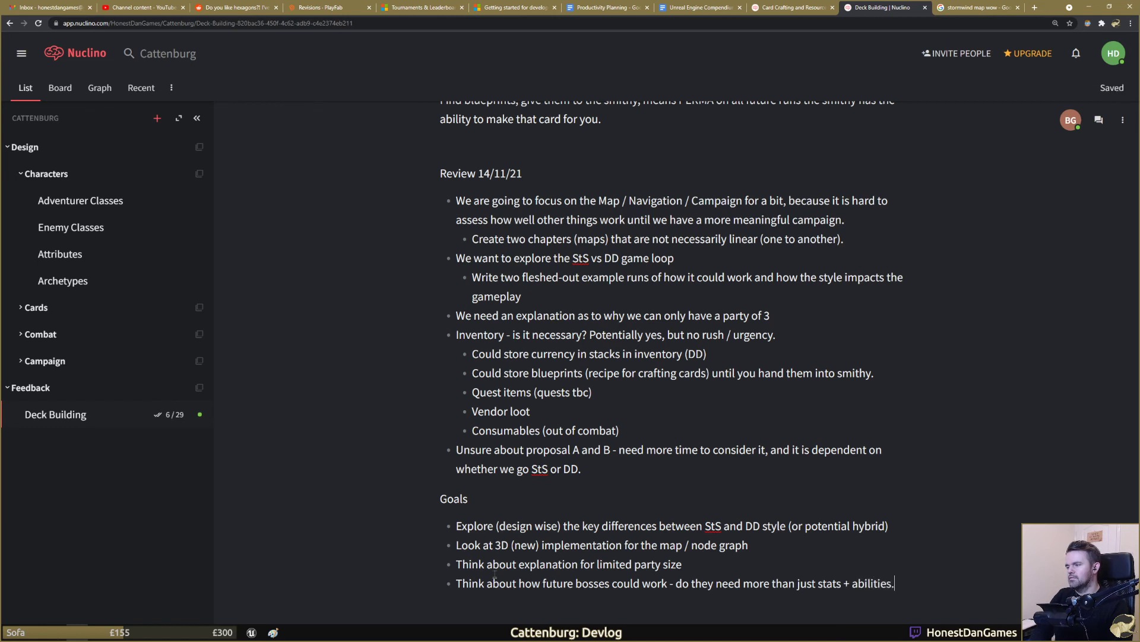
{"action": "key", "text": "BackSpace"}
{"action": "key", "text": "Return"}
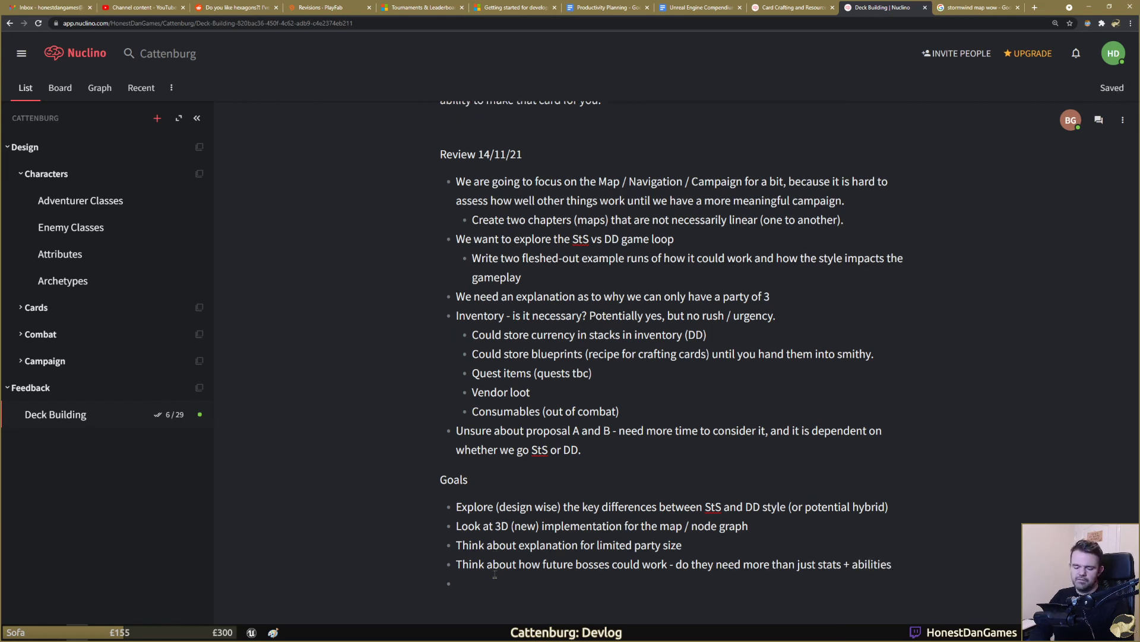
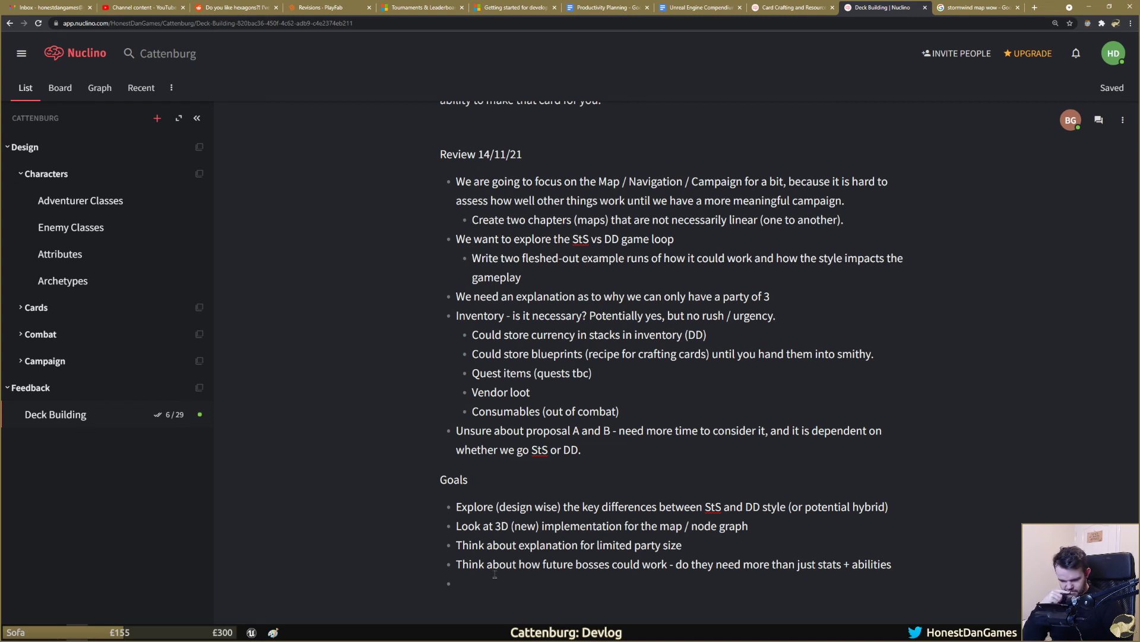
{"action": "key", "text": "alt"}
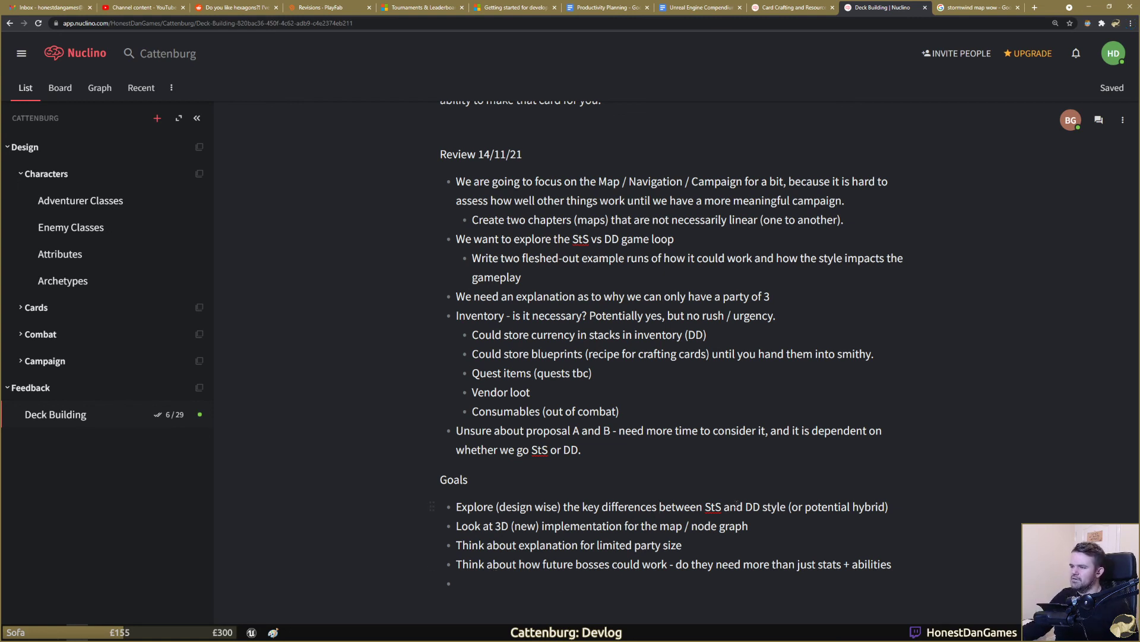
{"action": "left_click_drag", "start_coordinate": [696, 506], "coordinate": [795, 518]}
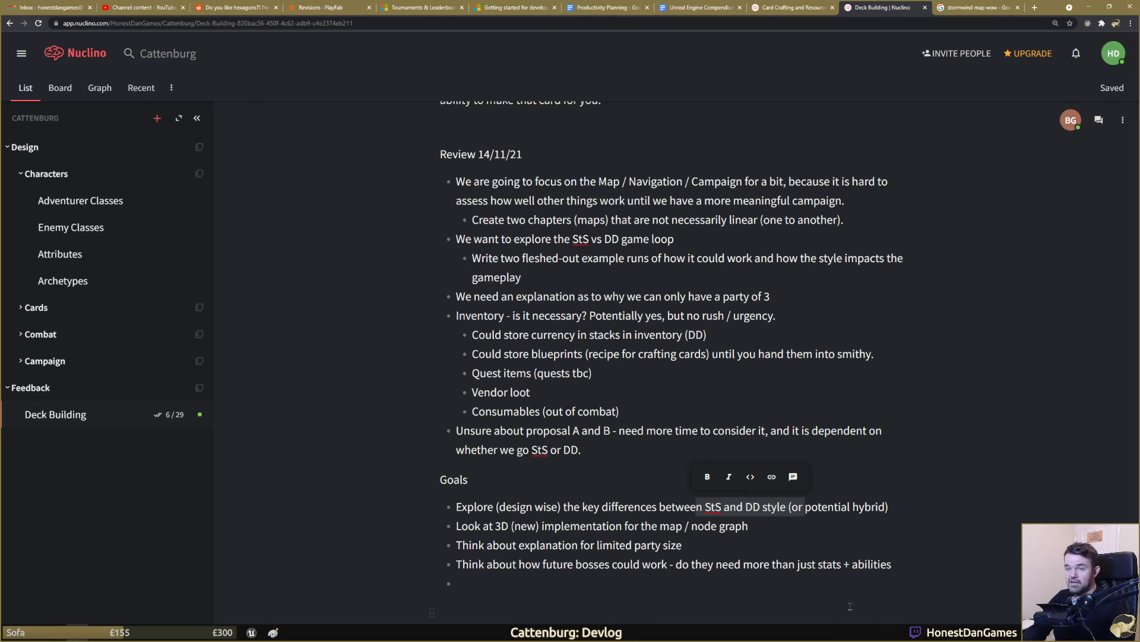
{"action": "left_click", "coordinate": [516, 564]}
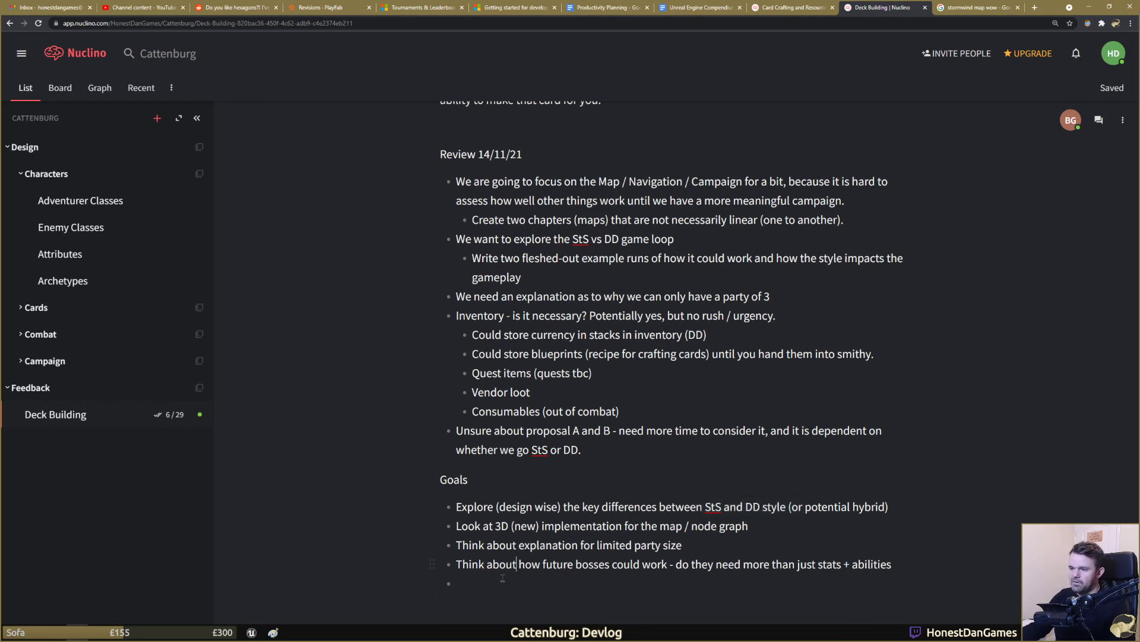
{"action": "left_click", "coordinate": [502, 580]}
{"action": "left_click_drag", "start_coordinate": [475, 507], "coordinate": [548, 581]}
{"action": "left_click", "coordinate": [548, 581]}
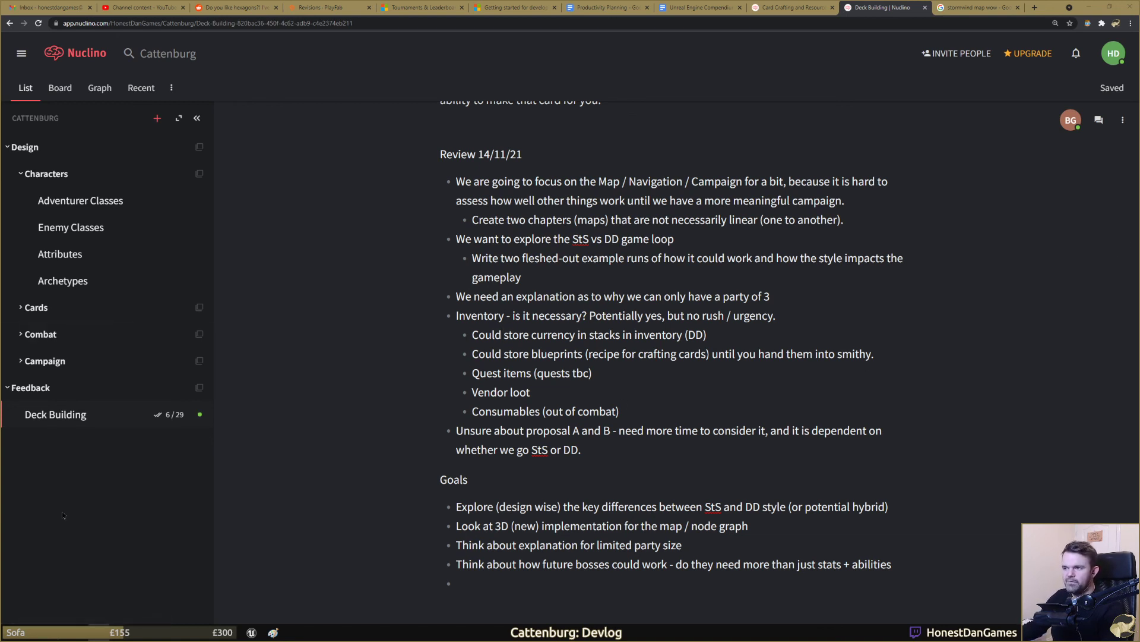
{"action": "left_click", "coordinate": [532, 472]}
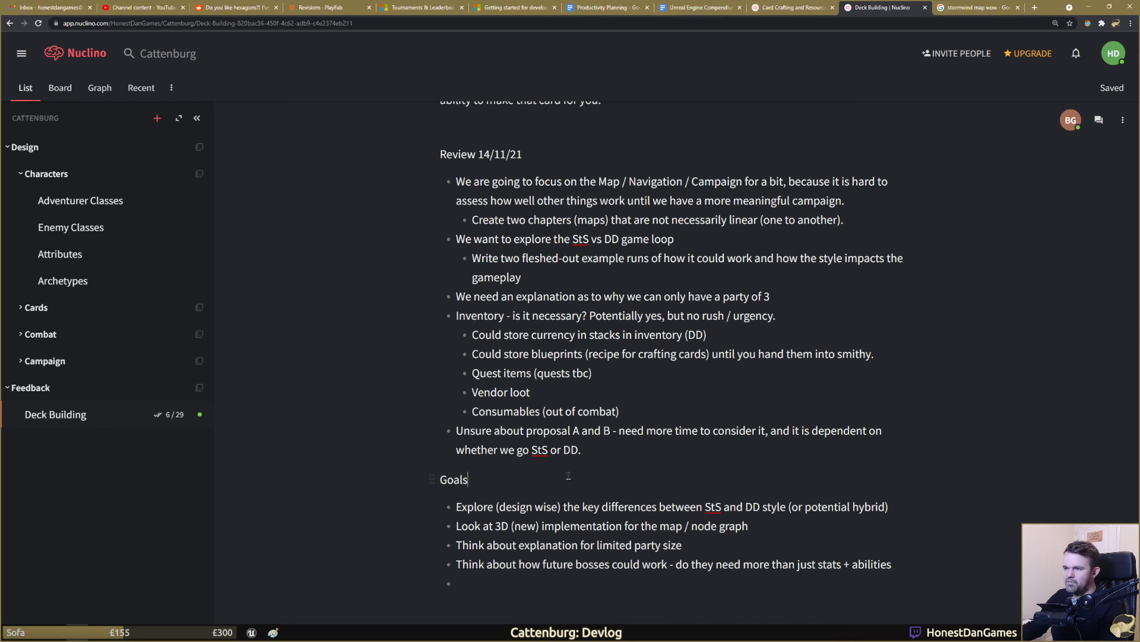